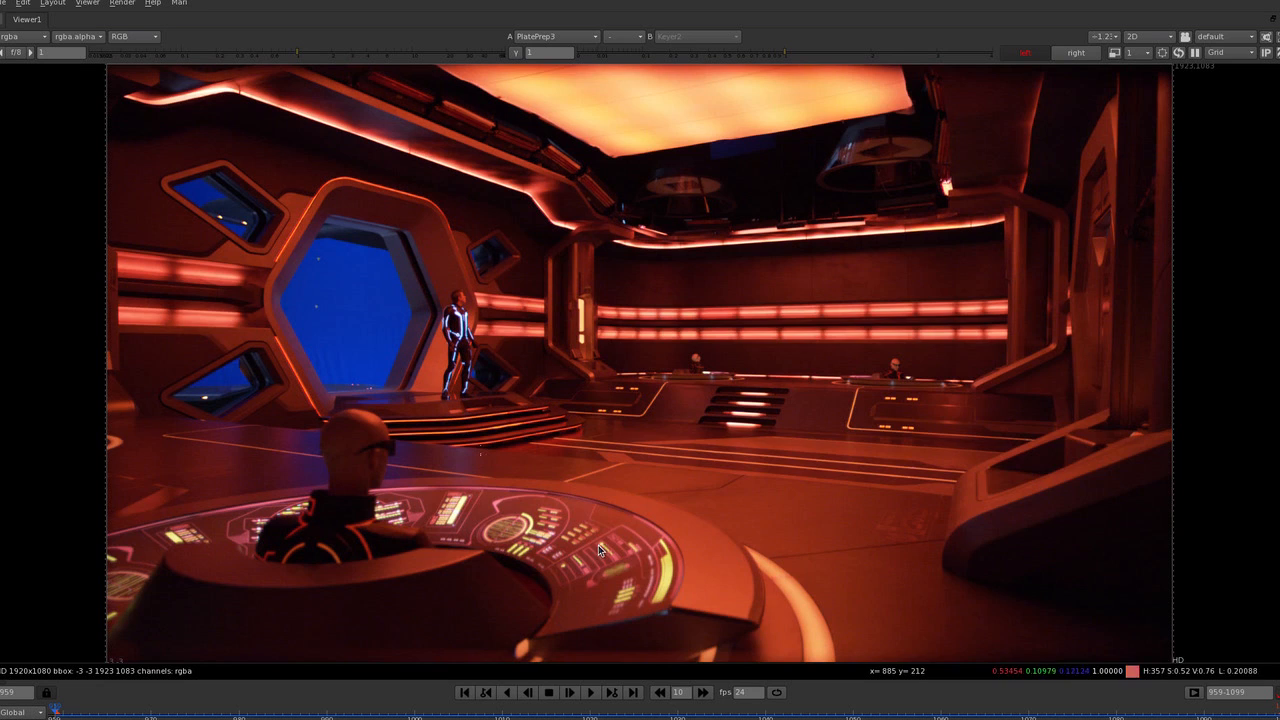
Compare the left-eye and right-eye views of the PlatePrep3 plate by alternating between them several times.
{"action": "key", "text": "semicolon"}
{"action": "key", "text": "apostrophe"}
{"action": "key", "text": "semicolon"}
{"action": "key", "text": "apostrophe"}
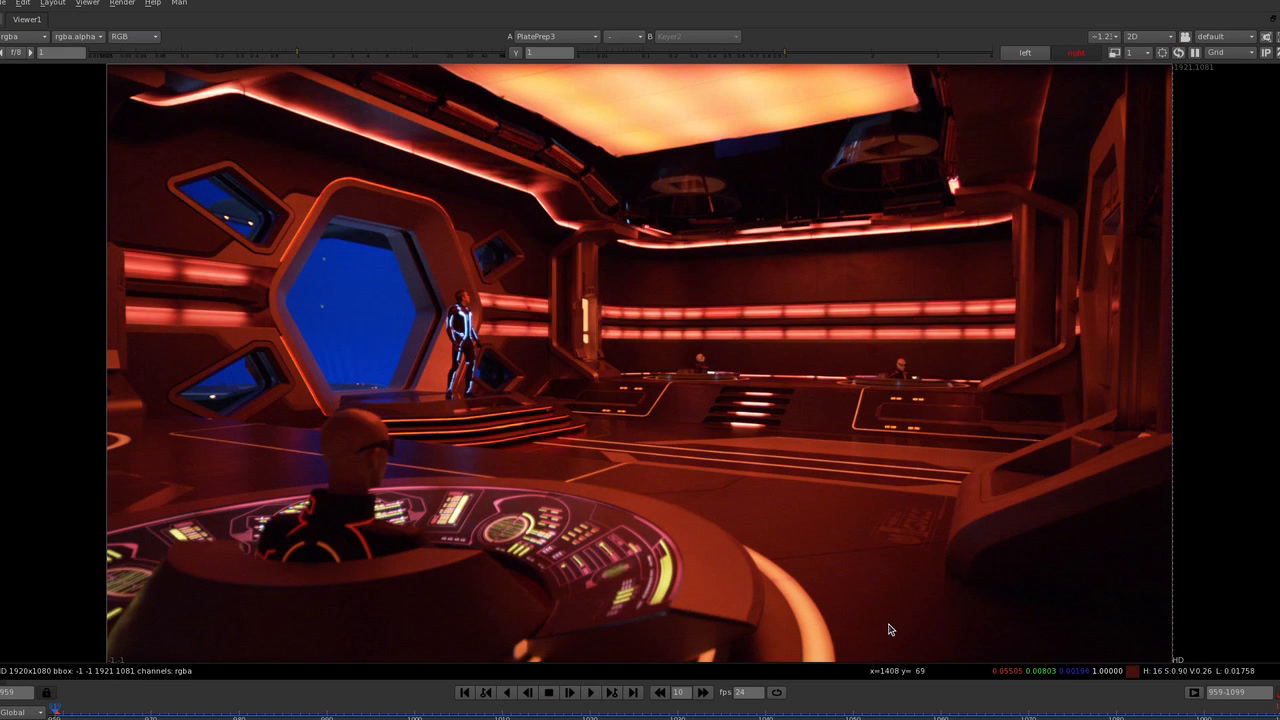
{"action": "key", "text": "semicolon"}
{"action": "key", "text": "apostrophe"}
{"action": "key", "text": "semicolon"}
{"action": "key", "text": "apostrophe"}
{"action": "key", "text": "semicolon"}
{"action": "key", "text": "apostrophe"}
{"action": "key", "text": "semicolon"}
{"action": "key", "text": "apostrophe"}
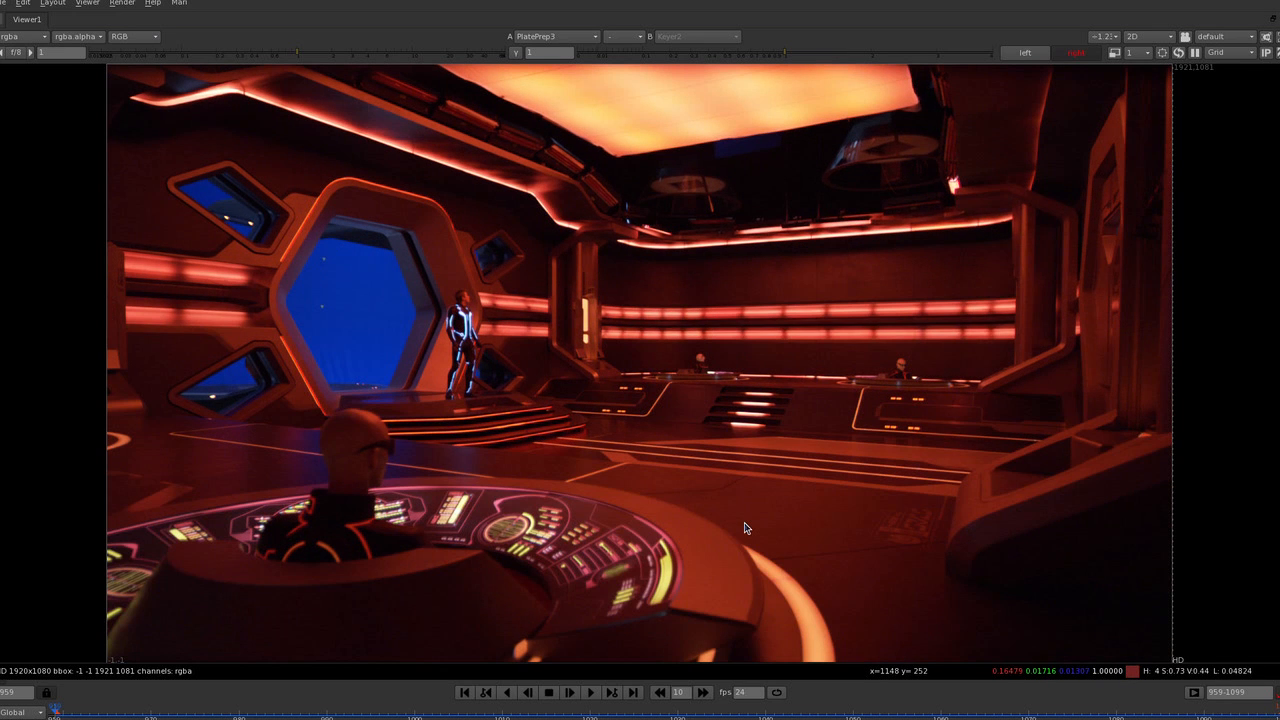
{"action": "scroll", "coordinate": [705, 460], "scroll_direction": "down", "scroll_amount": 2}
{"action": "scroll", "coordinate": [716, 476], "scroll_direction": "up", "scroll_amount": 2}
{"action": "scroll", "coordinate": [770, 533], "scroll_direction": "up", "scroll_amount": 1}
{"action": "scroll", "coordinate": [772, 528], "scroll_direction": "down", "scroll_amount": 1}
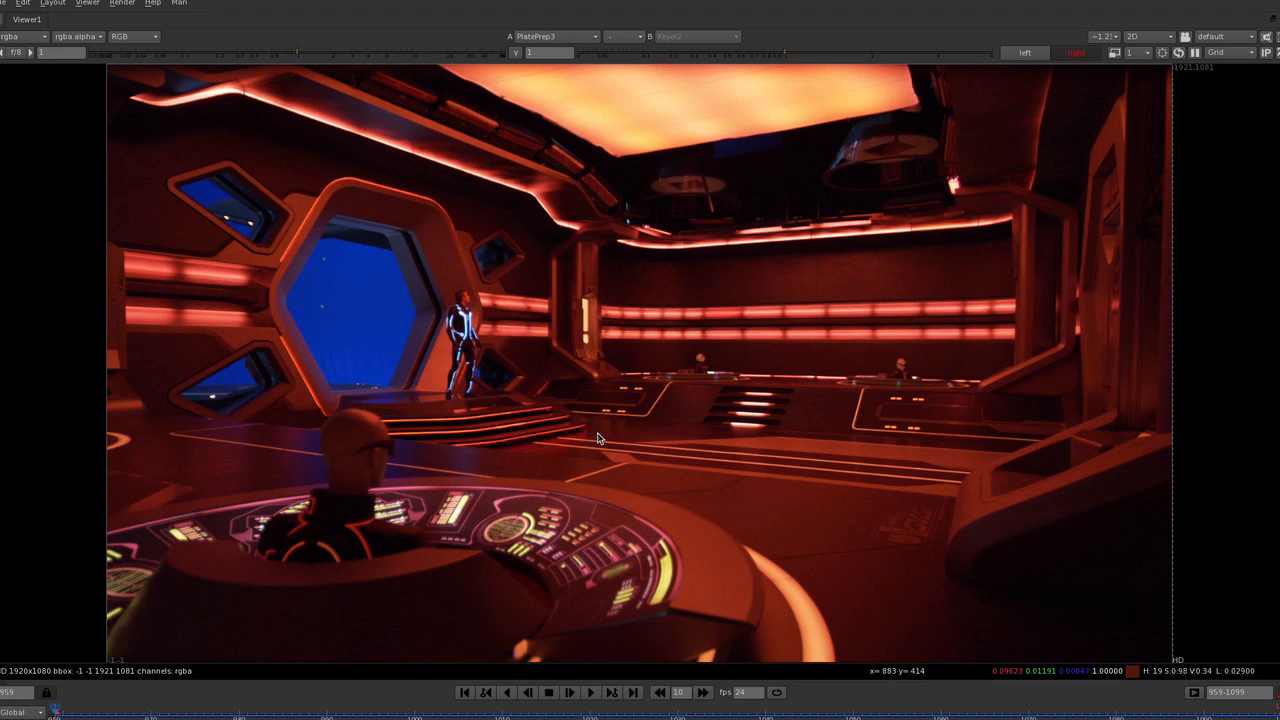
Examine the layout of the whole node graph, finishing on the precomp_B suit fixes backdrop with its initial leg fix group.
{"action": "key", "text": "space"}
{"action": "scroll", "coordinate": [556, 563], "scroll_direction": "down", "scroll_amount": 5}
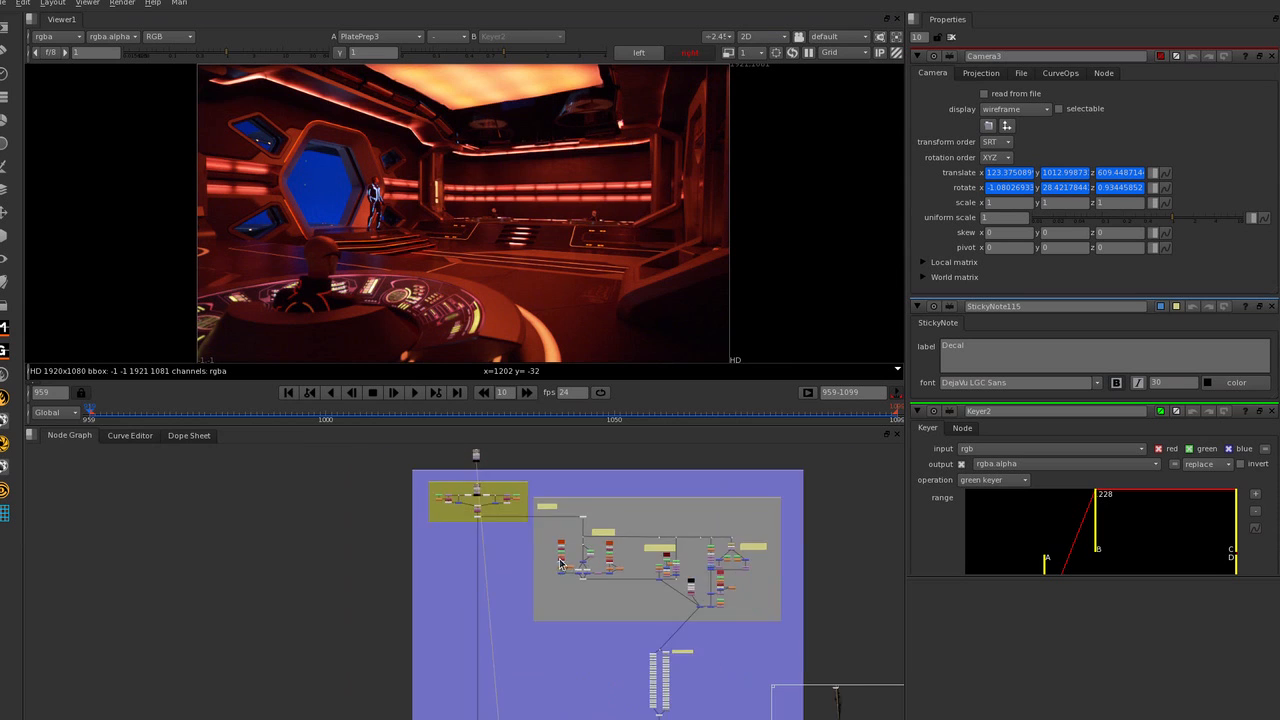
{"action": "key", "text": "space"}
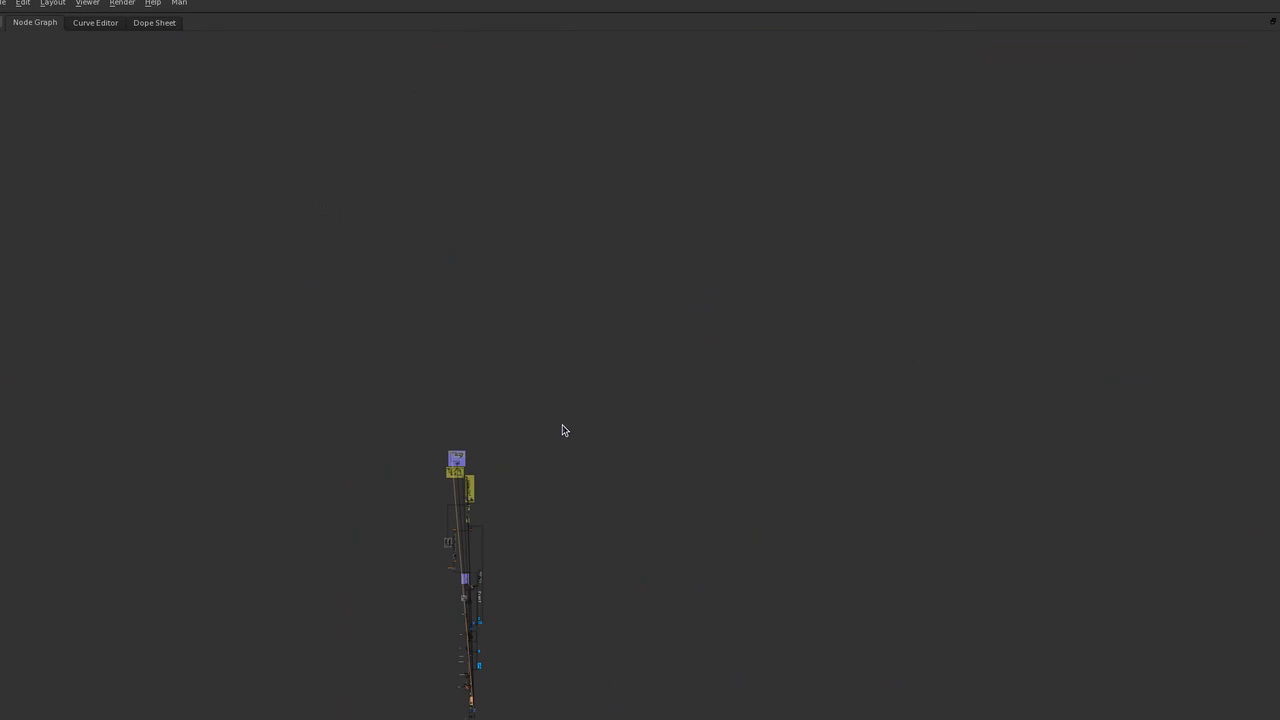
{"action": "key", "text": "f"}
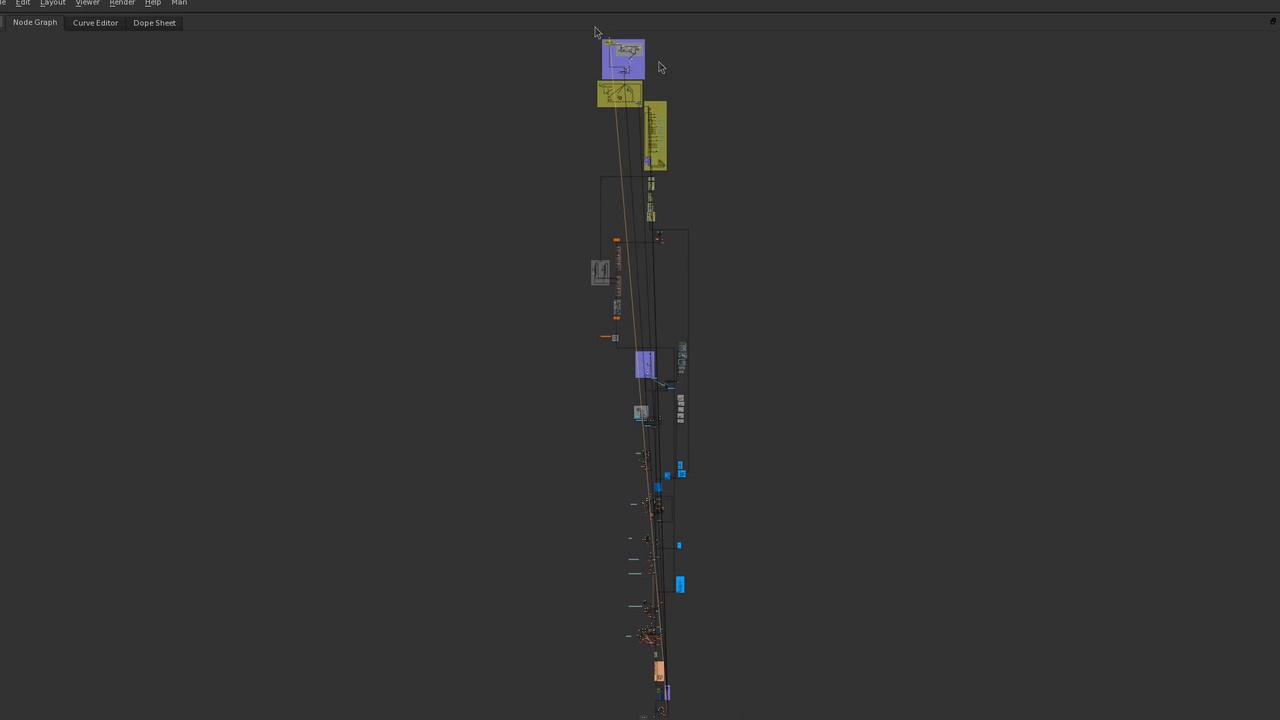
{"action": "scroll", "coordinate": [628, 54], "scroll_direction": "up", "scroll_amount": 5}
{"action": "scroll", "coordinate": [632, 57], "scroll_direction": "down", "scroll_amount": 1}
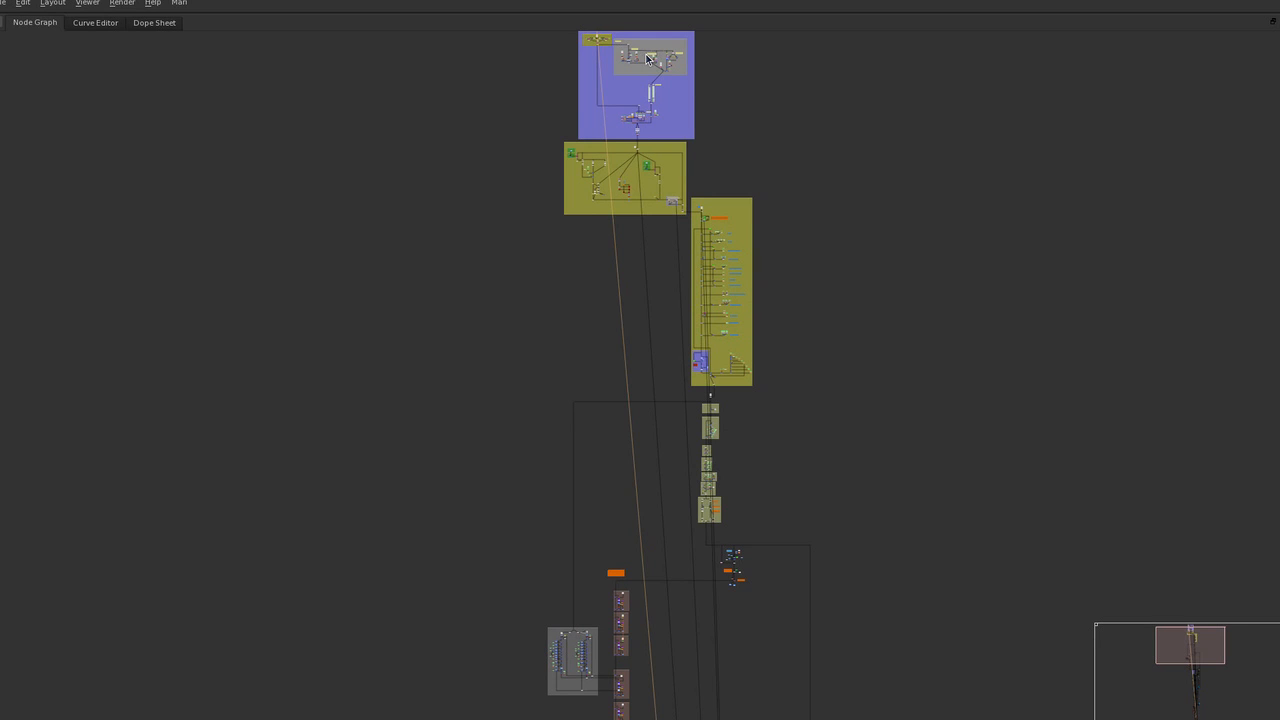
{"action": "scroll", "coordinate": [663, 277], "scroll_direction": "down", "scroll_amount": 3}
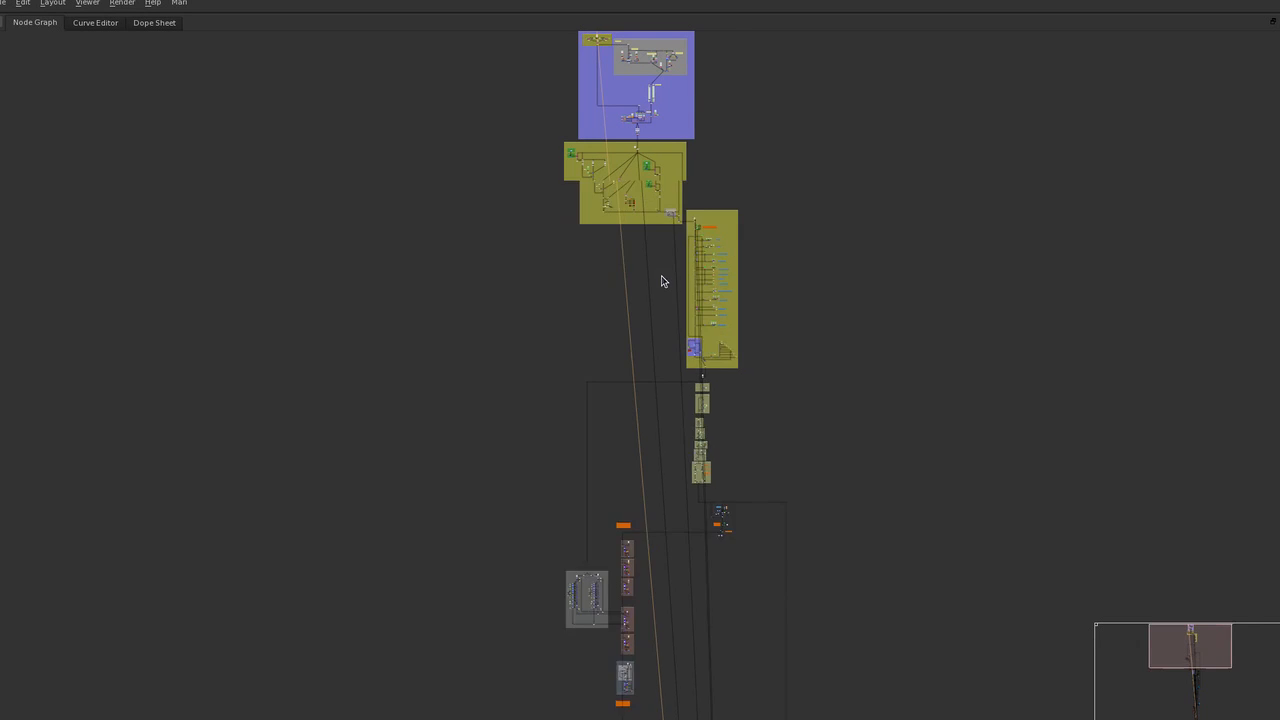
{"action": "scroll", "coordinate": [676, 148], "scroll_direction": "down", "scroll_amount": 2}
{"action": "scroll", "coordinate": [678, 140], "scroll_direction": "up", "scroll_amount": 6}
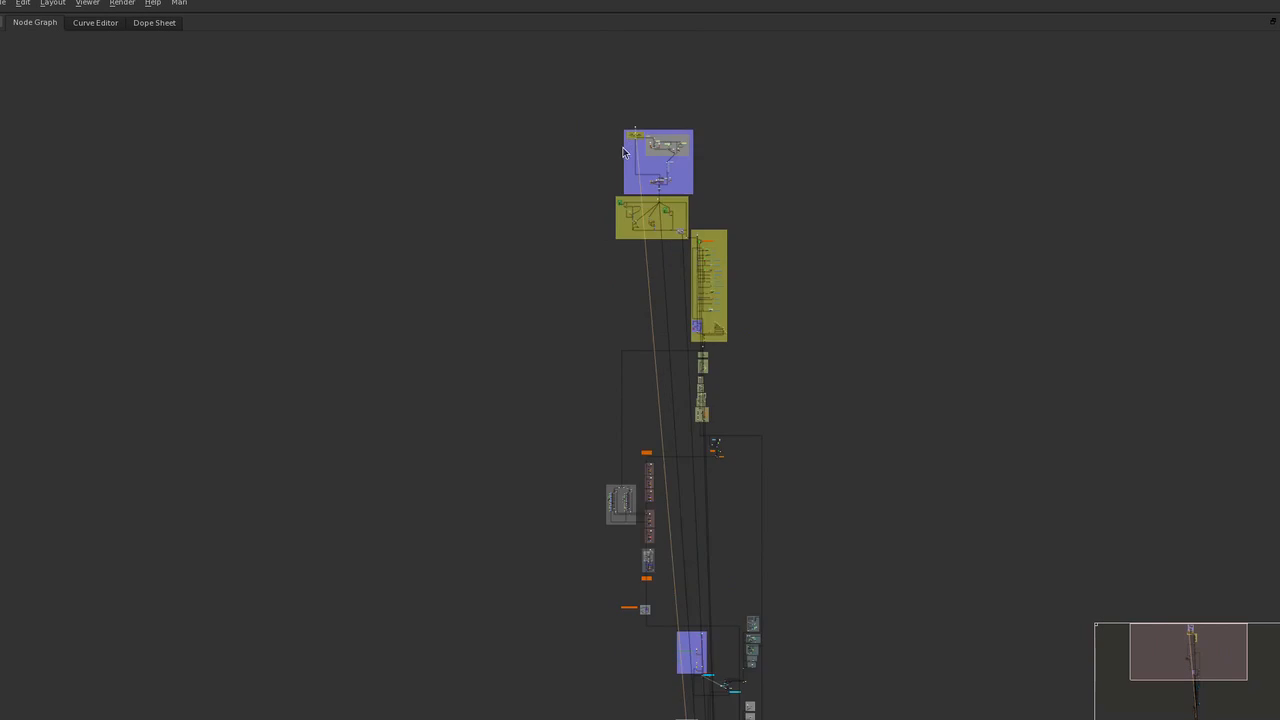
{"action": "scroll", "coordinate": [679, 95], "scroll_direction": "up", "scroll_amount": 5}
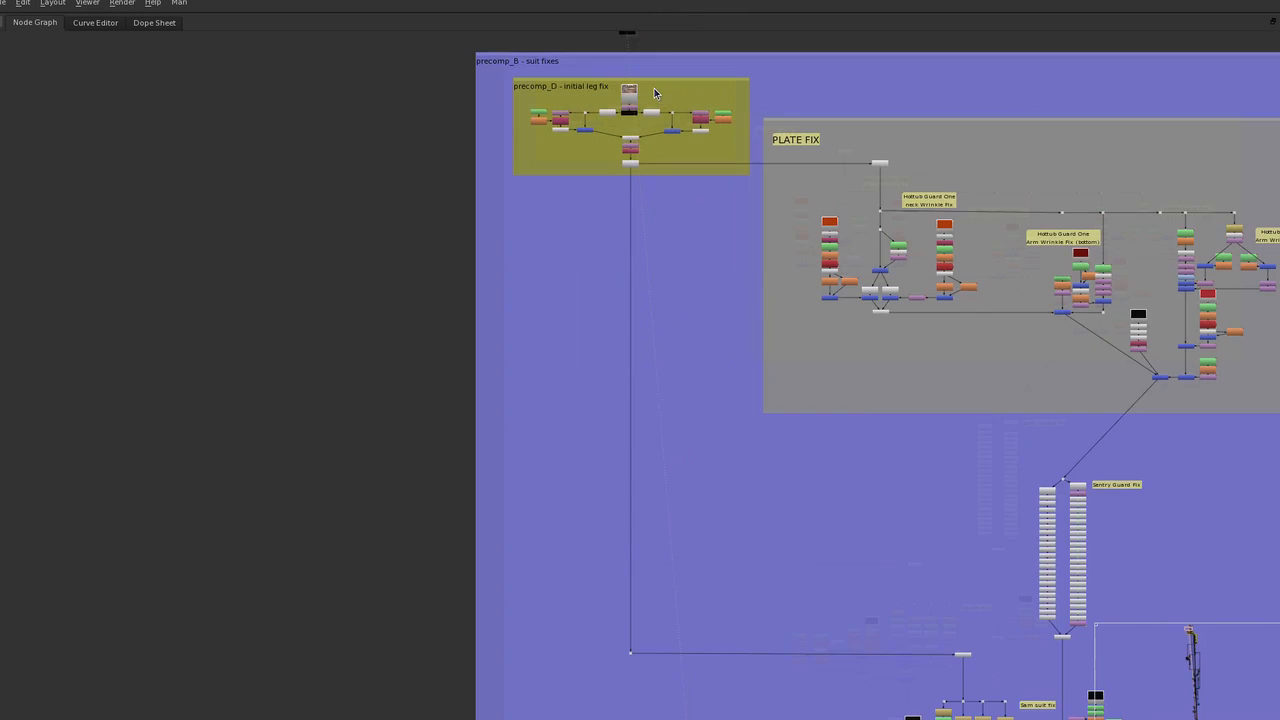
Return to the combined layout and alternate the viewer between the stereo eyes, ending on the left view.
{"action": "key", "text": "space"}
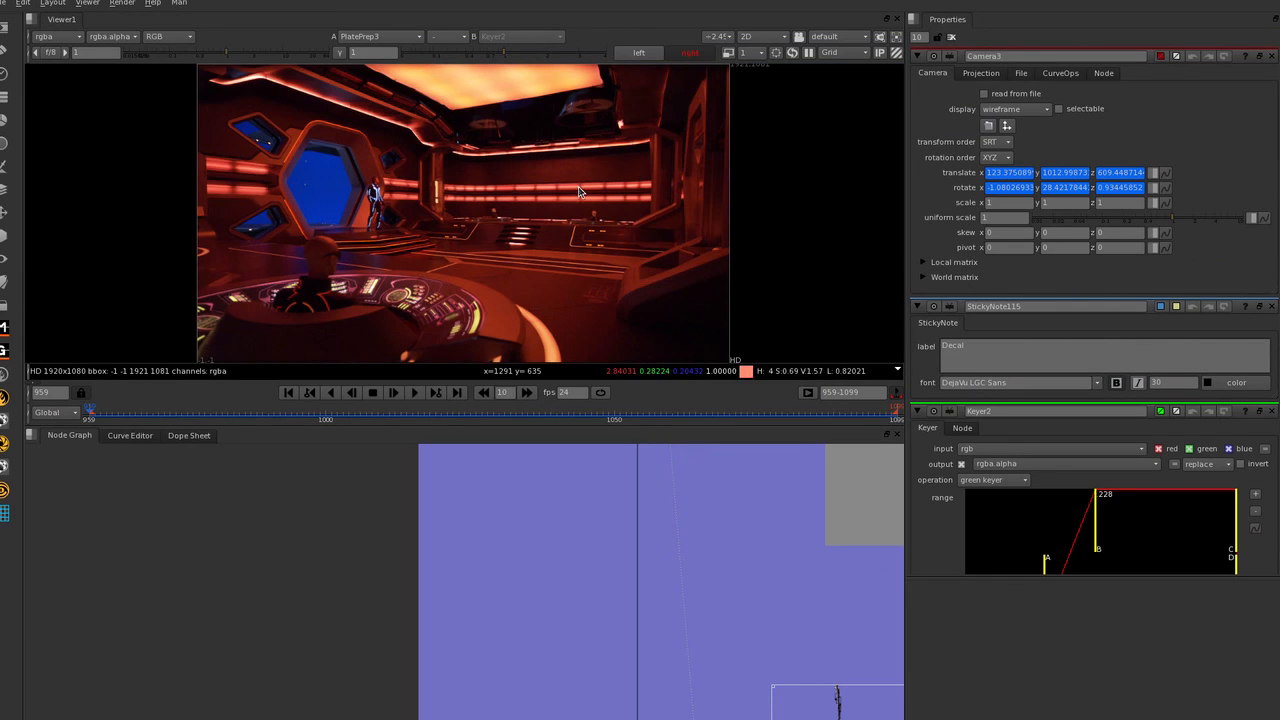
{"action": "left_click", "coordinate": [688, 53]}
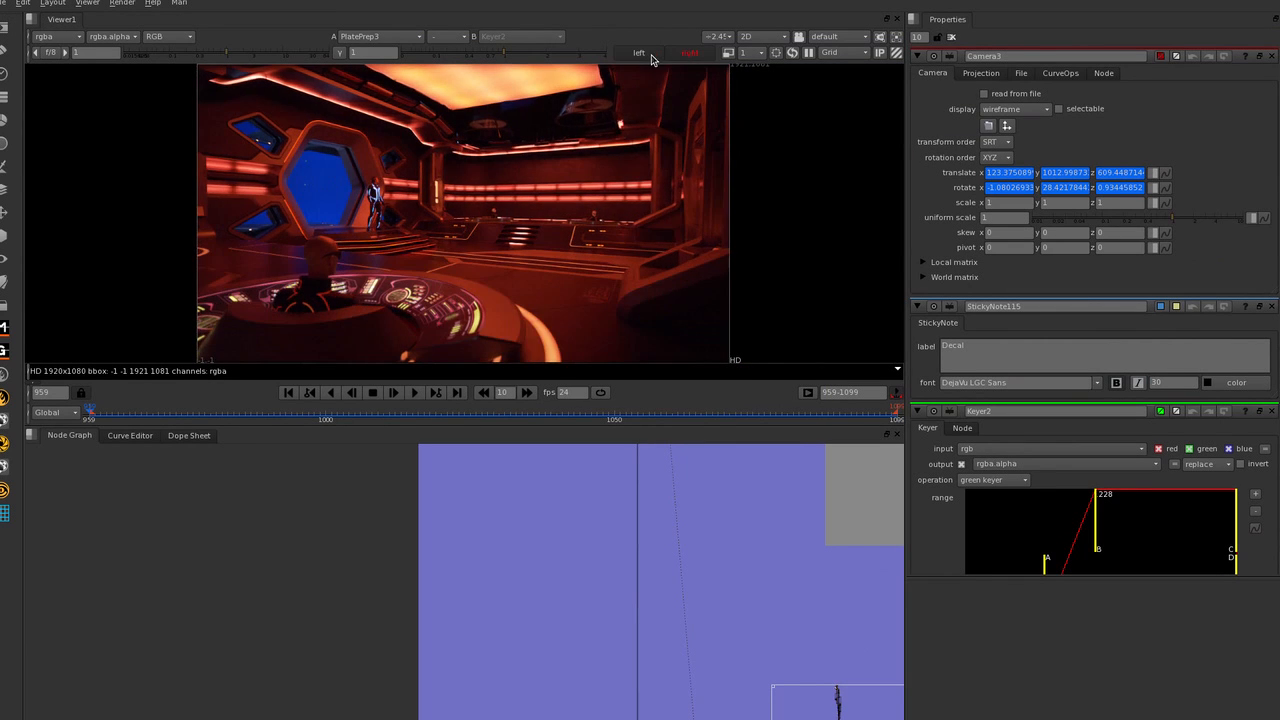
{"action": "left_click", "coordinate": [672, 57]}
{"action": "left_click", "coordinate": [645, 57]}
{"action": "left_click", "coordinate": [670, 57]}
{"action": "left_click", "coordinate": [639, 58]}
{"action": "left_click", "coordinate": [639, 60]}
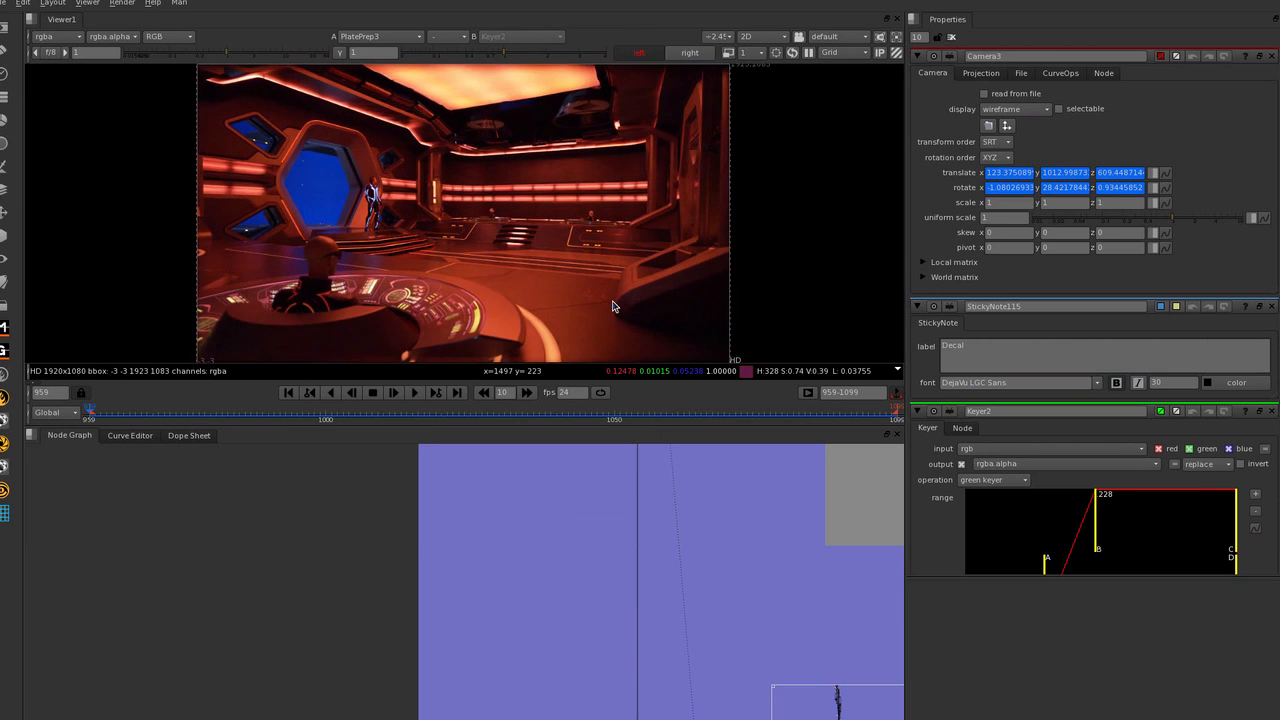
Survey the plate together with the suit fixes backdrop, from the PLATE FIX area back to the precomp_D initial leg fix nodes.
{"action": "scroll", "coordinate": [482, 528], "scroll_direction": "down", "scroll_amount": 4}
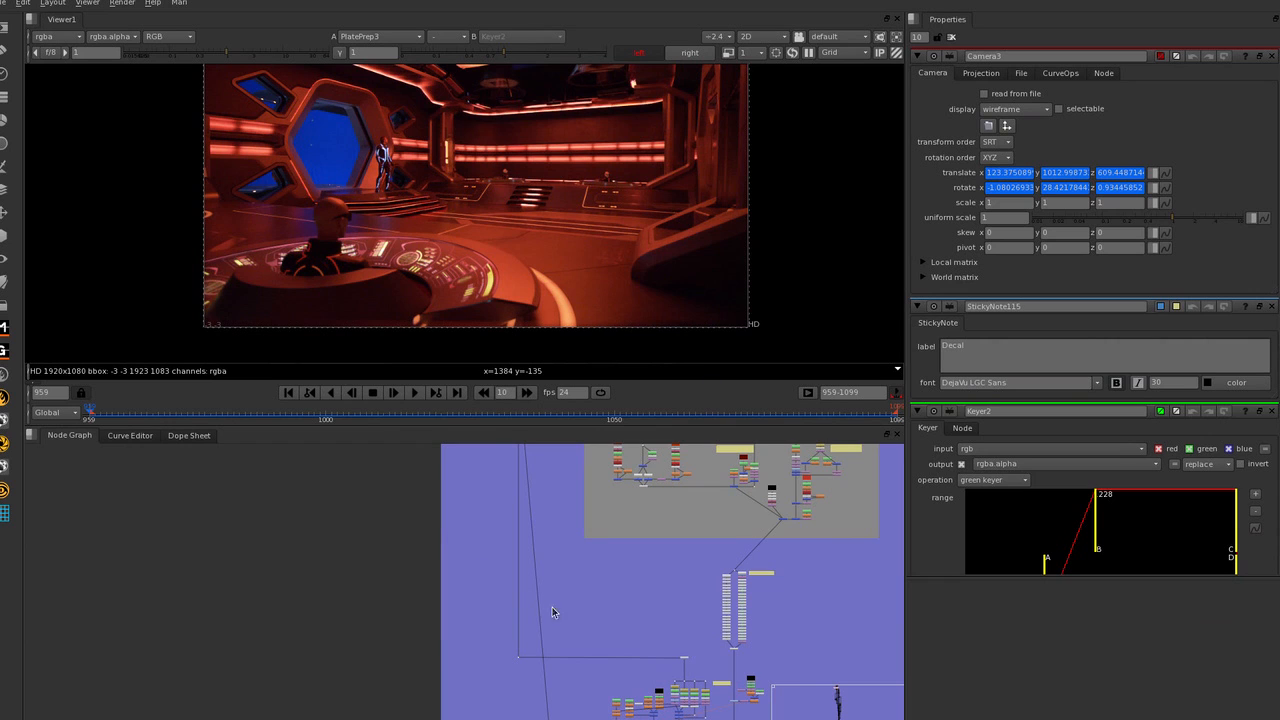
{"action": "scroll", "coordinate": [470, 590], "scroll_direction": "down", "scroll_amount": 3}
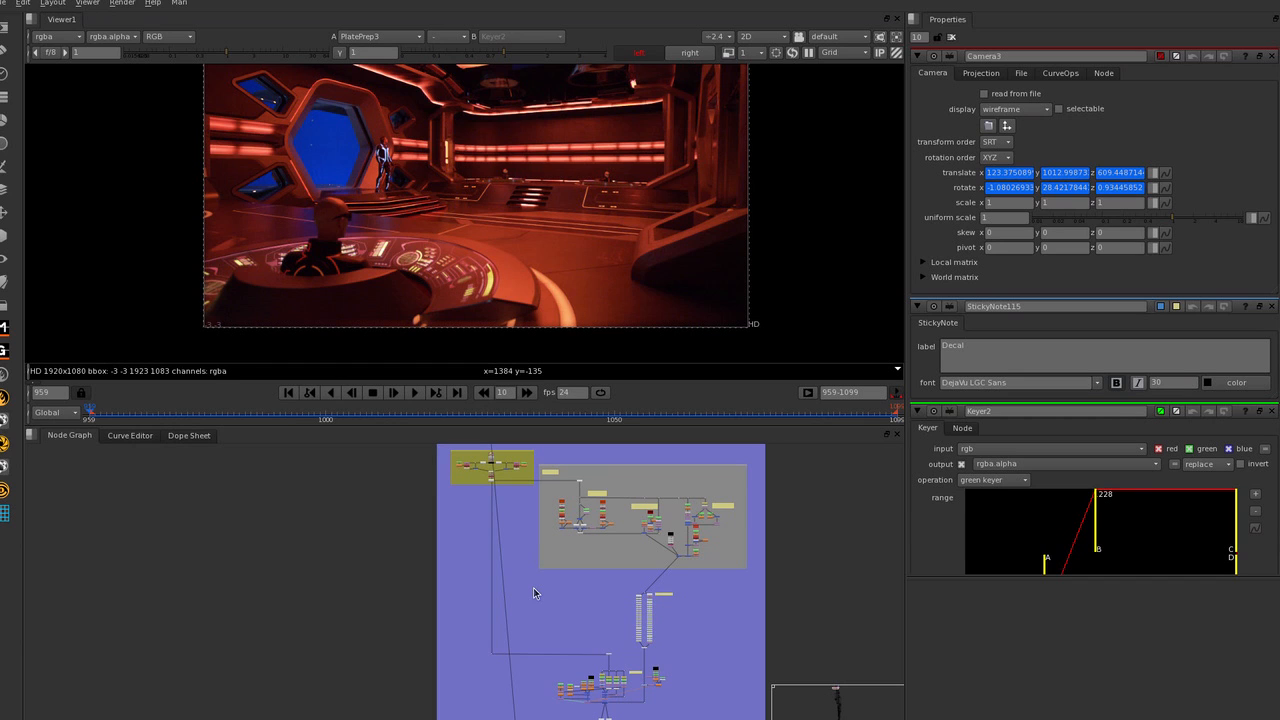
{"action": "scroll", "coordinate": [541, 591], "scroll_direction": "down", "scroll_amount": 1}
{"action": "scroll", "coordinate": [541, 591], "scroll_direction": "up", "scroll_amount": 1}
{"action": "scroll", "coordinate": [449, 236], "scroll_direction": "down", "scroll_amount": 1}
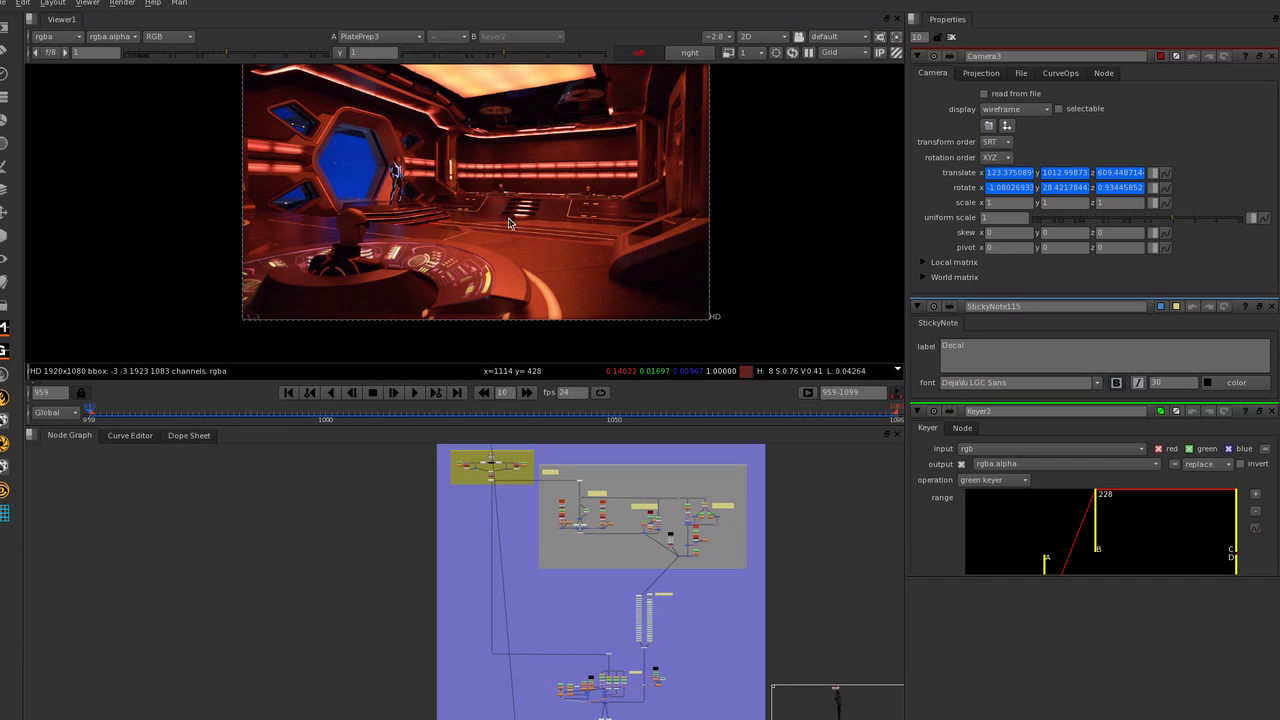
{"action": "scroll", "coordinate": [621, 582], "scroll_direction": "up", "scroll_amount": 2}
{"action": "scroll", "coordinate": [621, 582], "scroll_direction": "down", "scroll_amount": 3}
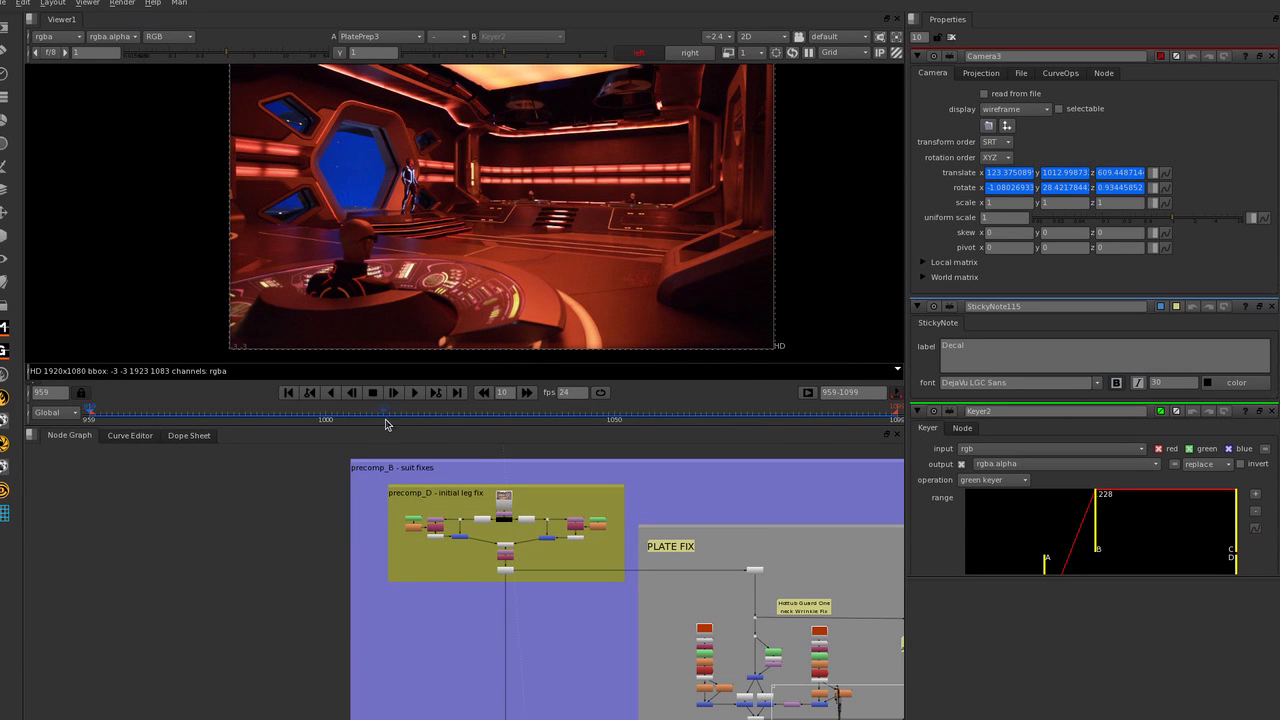
Inspect the glowing suit lines and legs of the standing man by the hexagonal window in the enlarged viewer.
{"action": "key", "text": "space"}
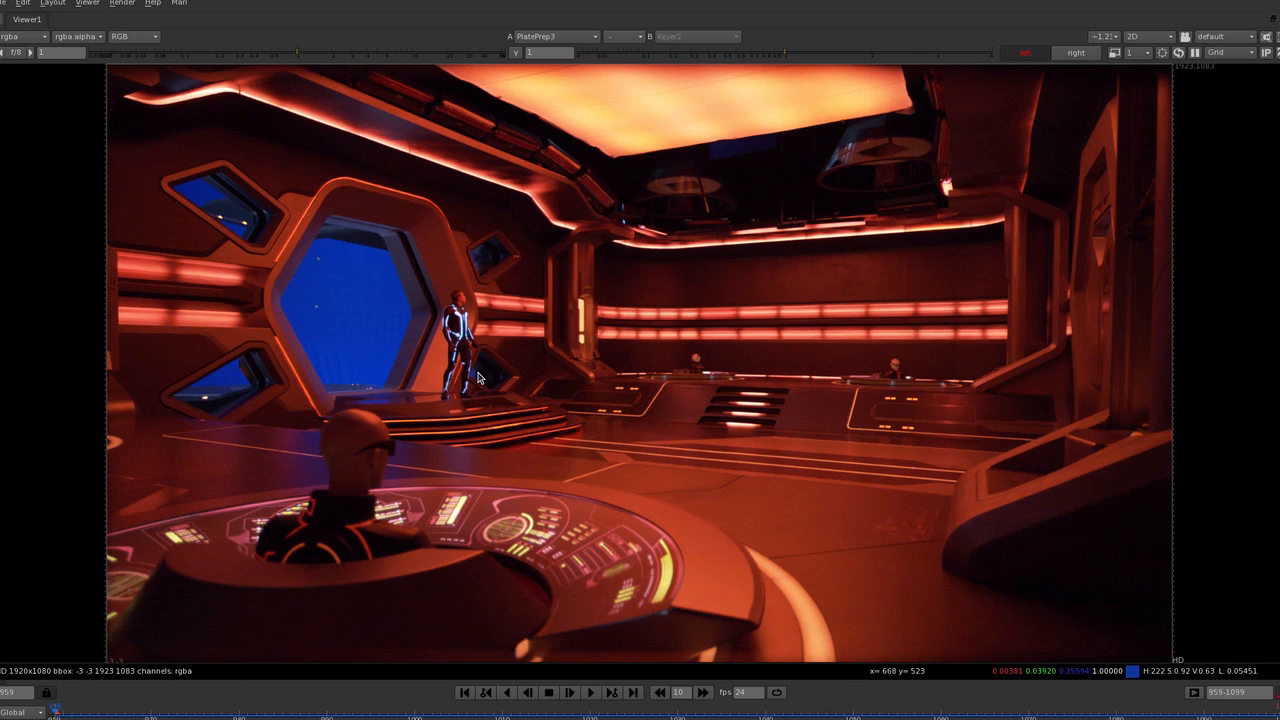
{"action": "scroll", "coordinate": [477, 377], "scroll_direction": "up", "scroll_amount": 6}
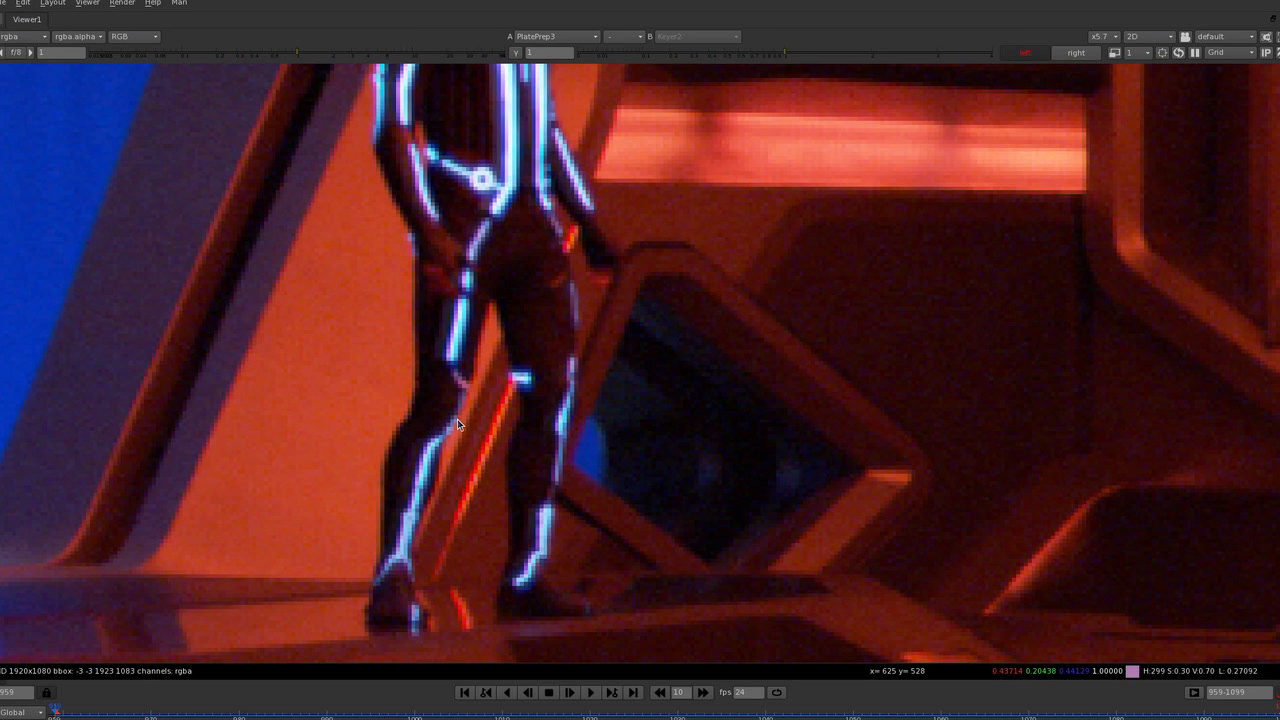
{"action": "scroll", "coordinate": [457, 419], "scroll_direction": "down", "scroll_amount": 2}
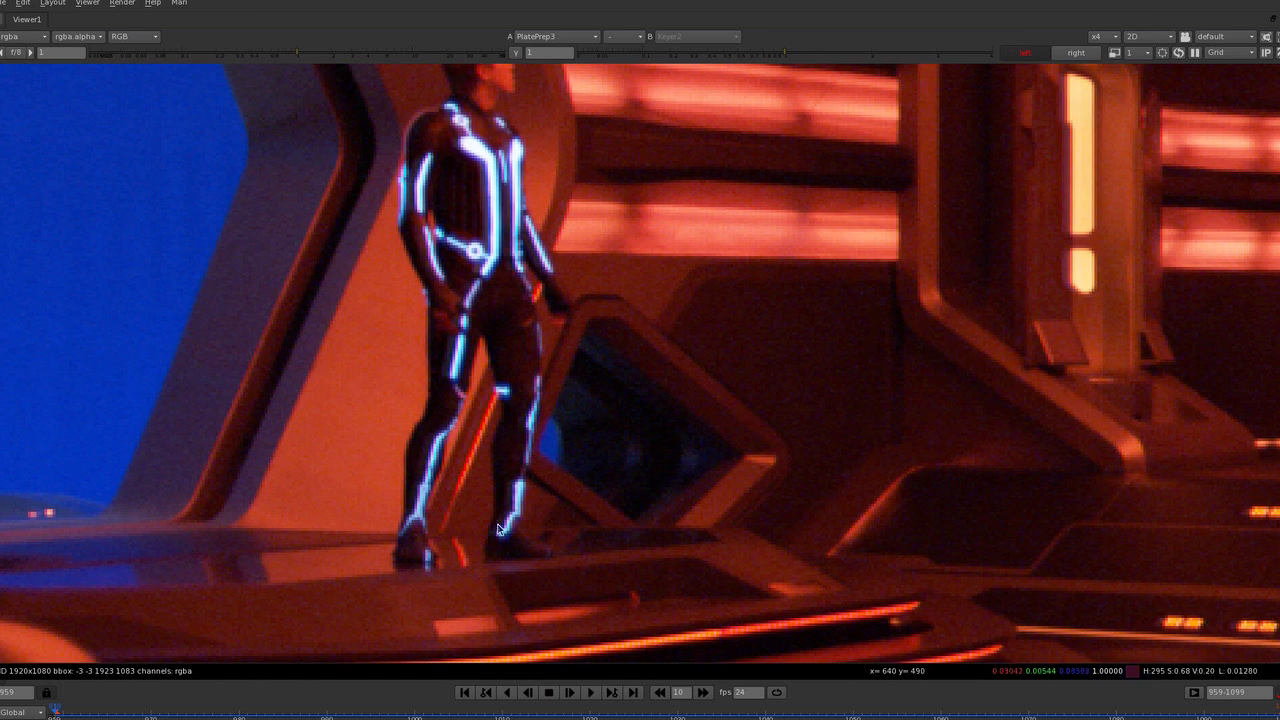
{"action": "scroll", "coordinate": [583, 411], "scroll_direction": "down", "scroll_amount": 2}
{"action": "scroll", "coordinate": [580, 411], "scroll_direction": "up", "scroll_amount": 1}
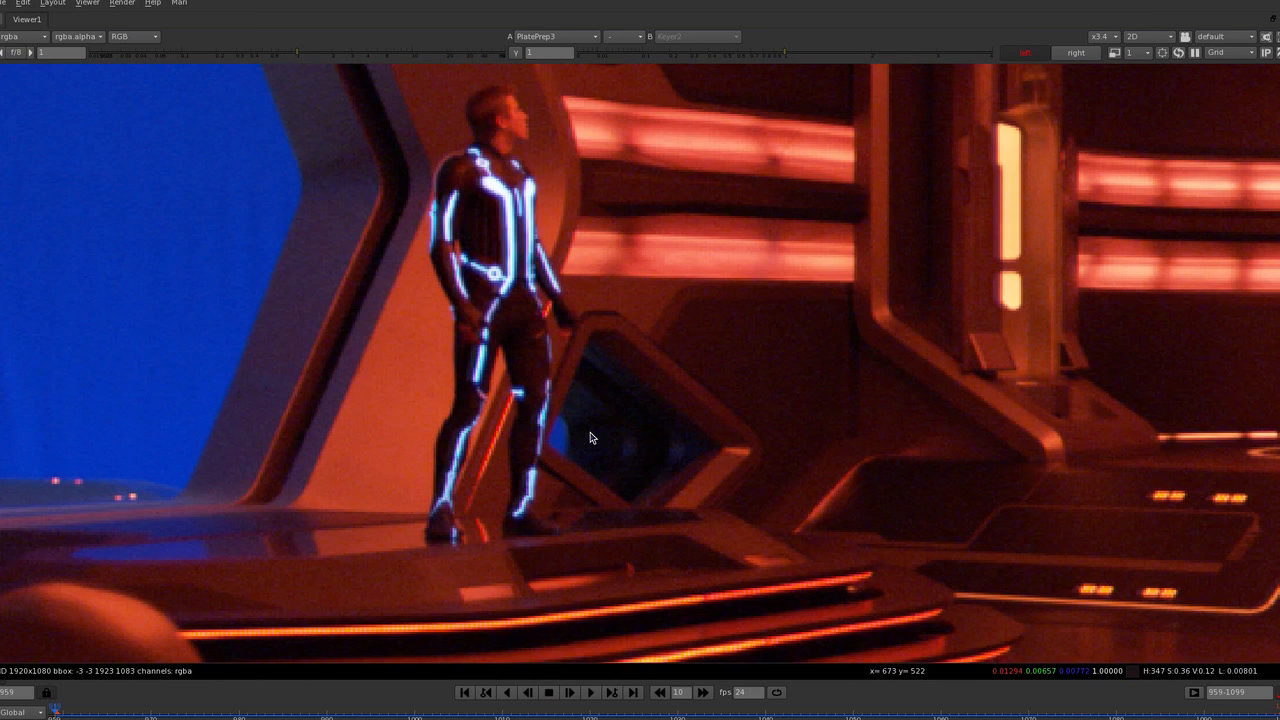
{"action": "scroll", "coordinate": [575, 412], "scroll_direction": "down", "scroll_amount": 2}
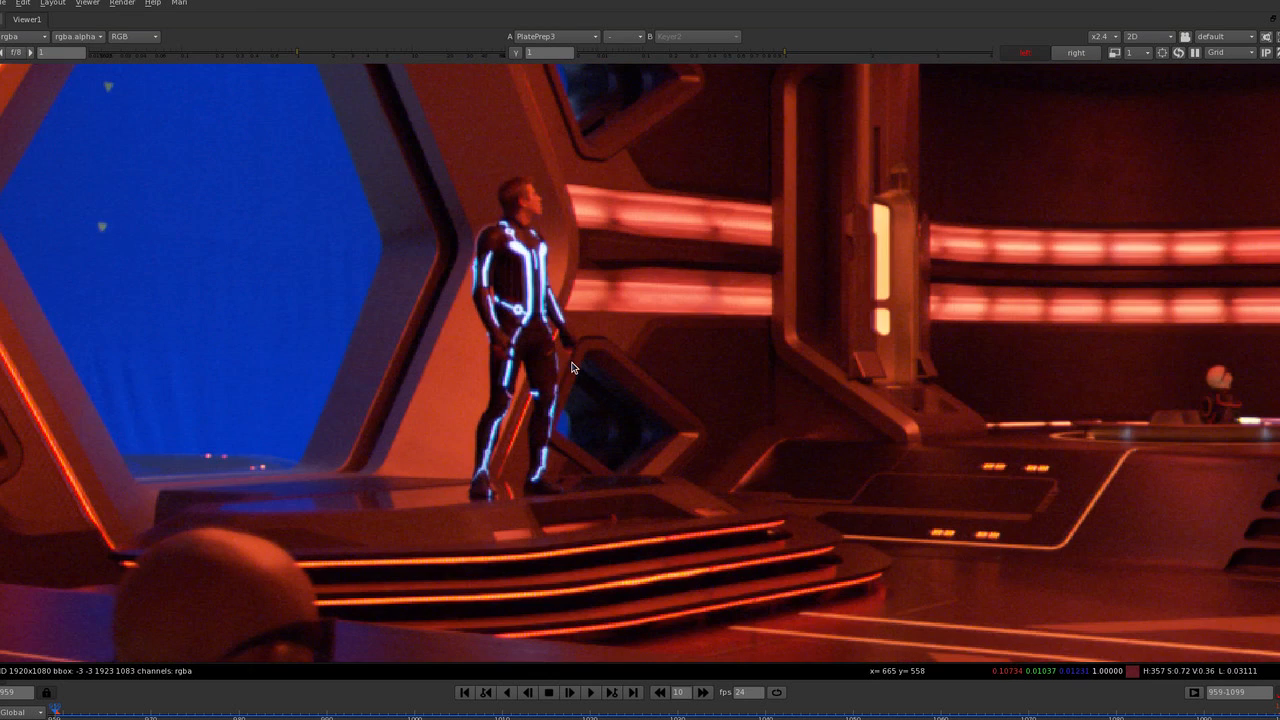
{"action": "scroll", "coordinate": [573, 378], "scroll_direction": "up", "scroll_amount": 1}
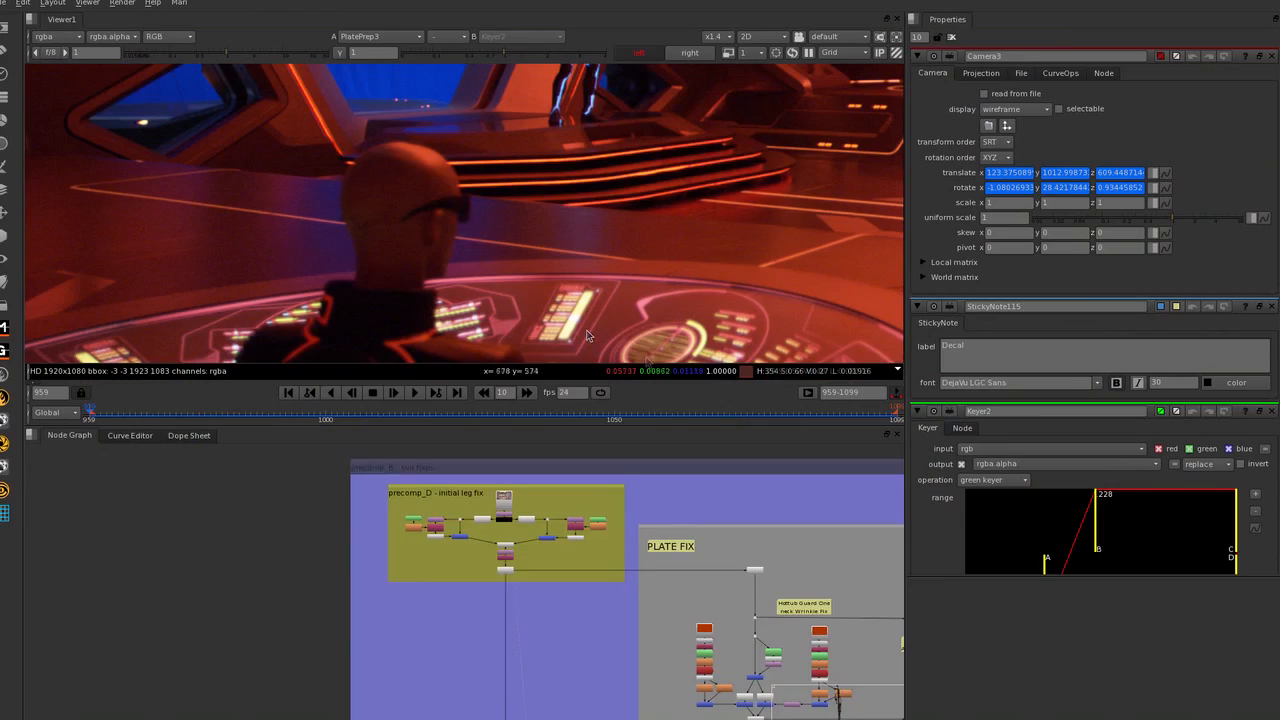
Examine the precomp_D initial leg fix nodes alongside a close view of the standing man's legs in the plate.
{"action": "scroll", "coordinate": [476, 492], "scroll_direction": "down", "scroll_amount": 3}
{"action": "scroll", "coordinate": [582, 585], "scroll_direction": "up", "scroll_amount": 2}
{"action": "middle_click_drag", "start_coordinate": [492, 491], "coordinate": [414, 517]}
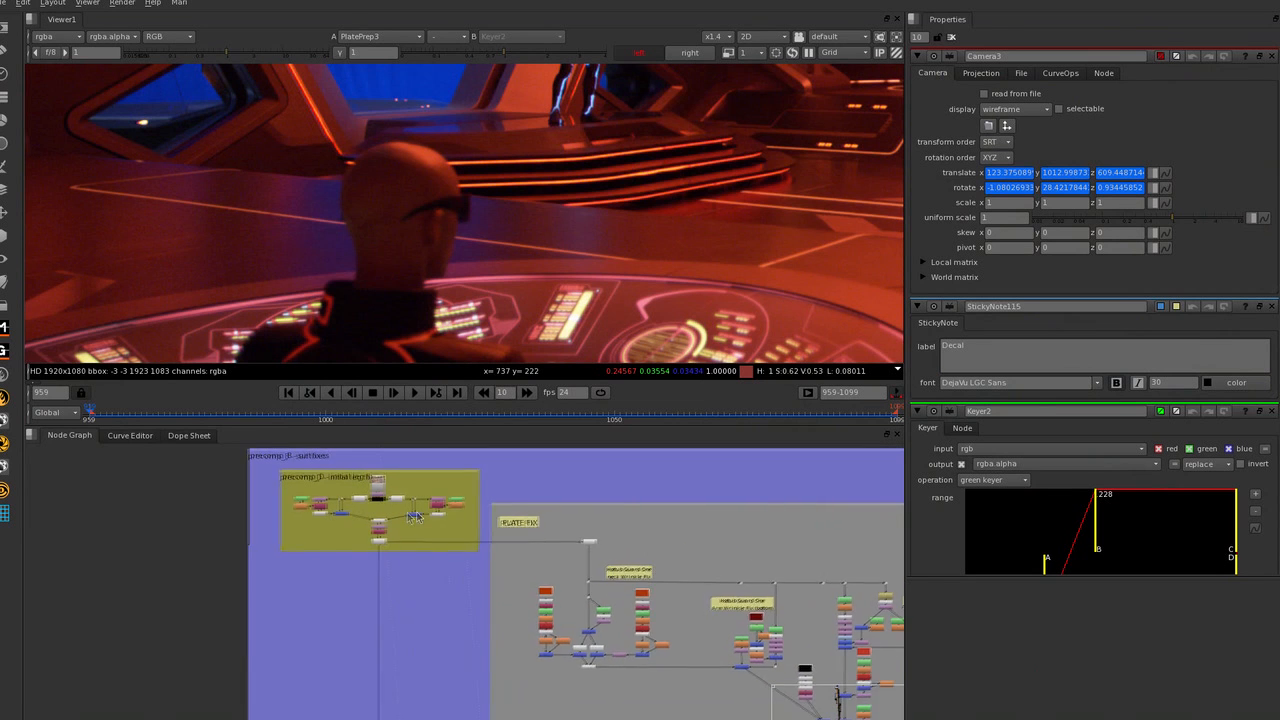
{"action": "scroll", "coordinate": [412, 518], "scroll_direction": "up", "scroll_amount": 2}
{"action": "middle_click_drag", "start_coordinate": [594, 126], "coordinate": [537, 246]}
{"action": "scroll", "coordinate": [533, 232], "scroll_direction": "up", "scroll_amount": 2}
{"action": "middle_click_drag", "start_coordinate": [492, 136], "coordinate": [466, 181]}
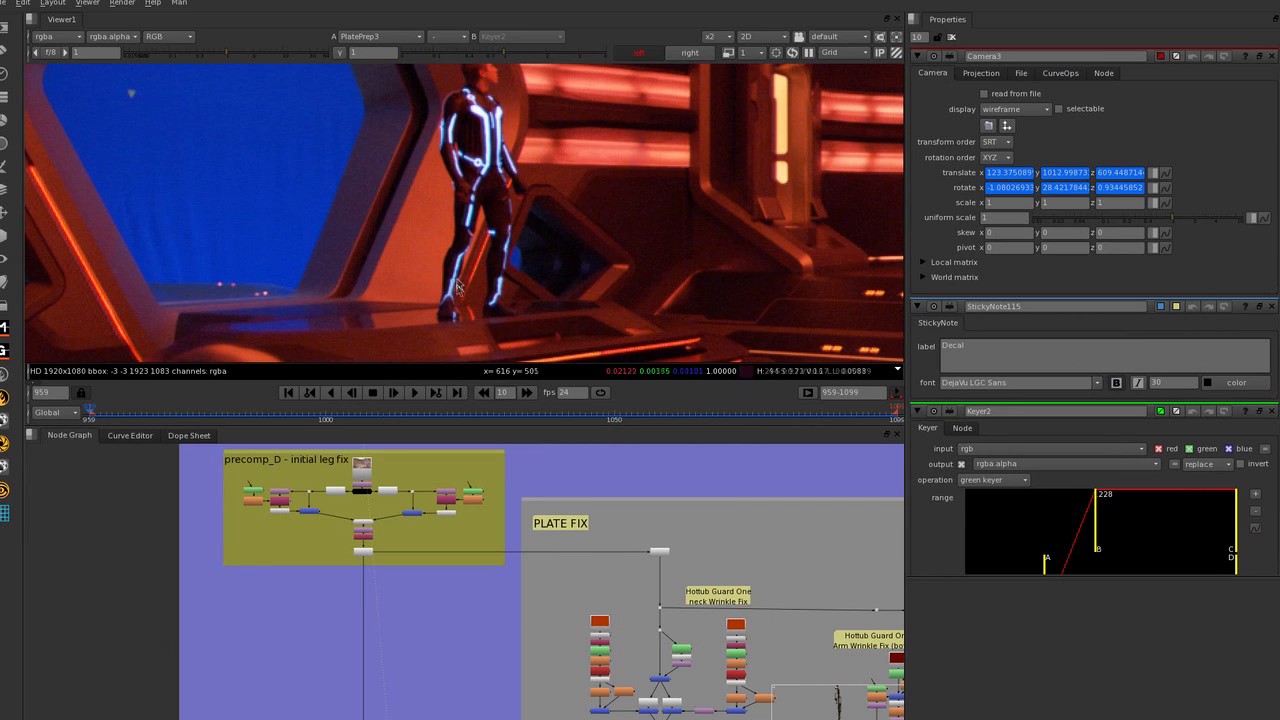
{"action": "middle_click_drag", "start_coordinate": [649, 621], "coordinate": [648, 619]}
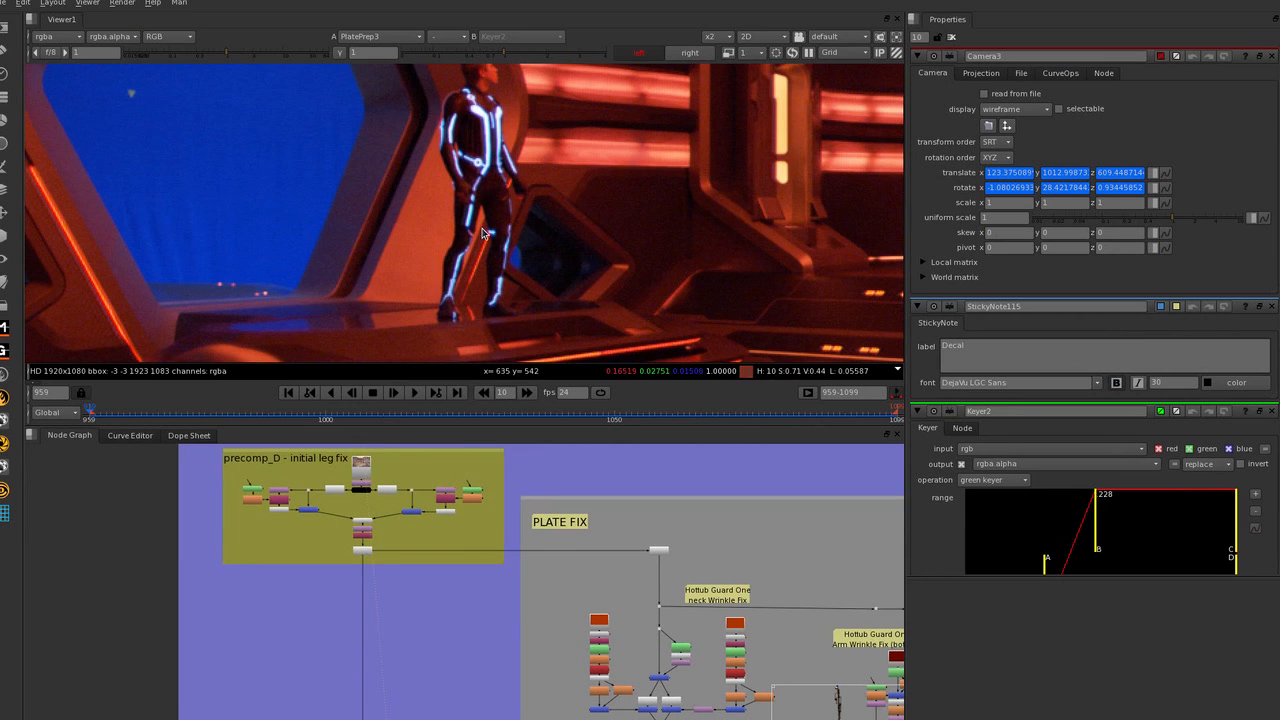
Look through the PLATE FIX wrinkle fix nodes and on down to the two Sentry Guard Fix node columns.
{"action": "scroll", "coordinate": [680, 598], "scroll_direction": "down", "scroll_amount": 3}
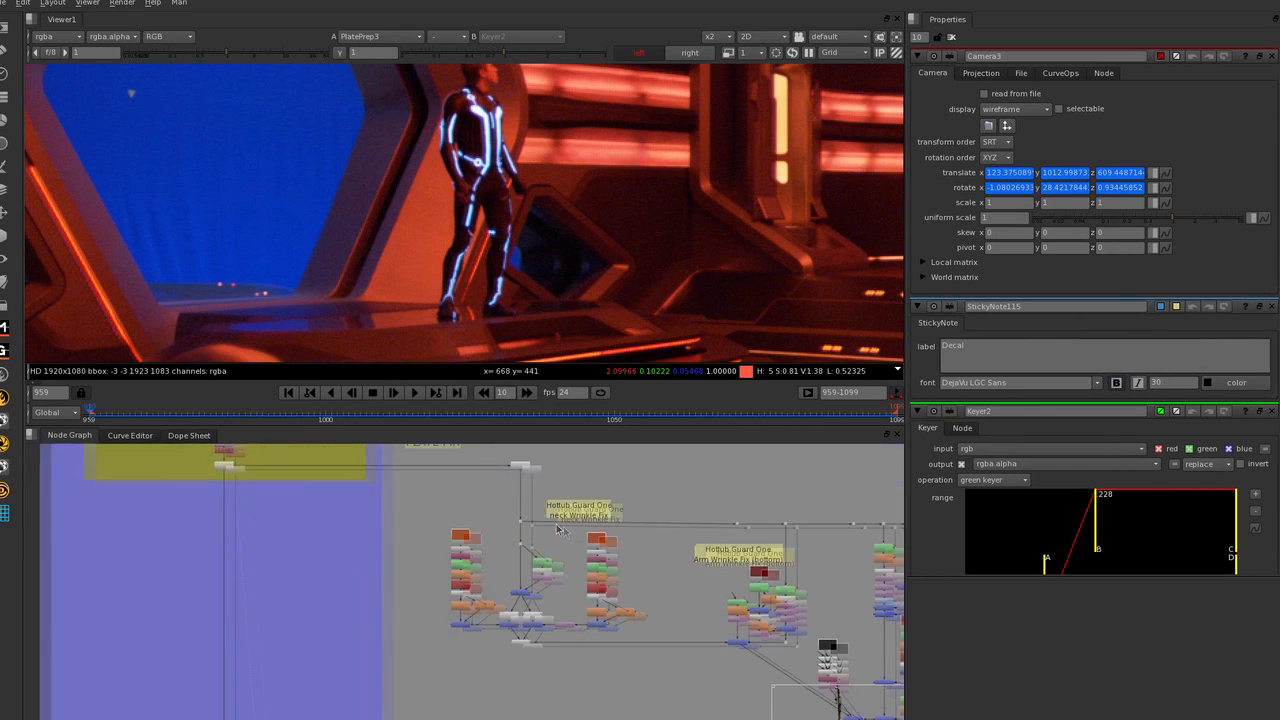
{"action": "scroll", "coordinate": [668, 574], "scroll_direction": "down", "scroll_amount": 1}
{"action": "middle_click_drag", "start_coordinate": [668, 574], "coordinate": [569, 479]}
{"action": "scroll", "coordinate": [615, 600], "scroll_direction": "down", "scroll_amount": 1}
{"action": "middle_click_drag", "start_coordinate": [615, 600], "coordinate": [553, 510]}
{"action": "scroll", "coordinate": [555, 590], "scroll_direction": "up", "scroll_amount": 2}
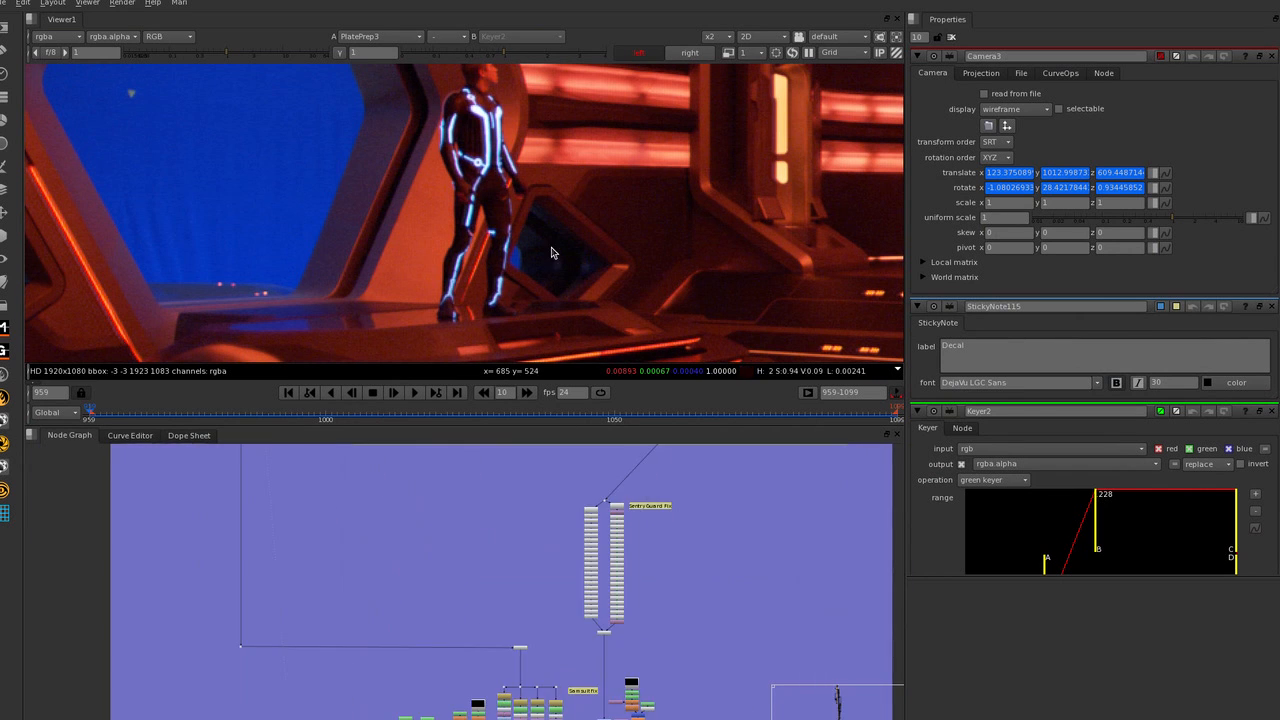
Examine the seated guard at the round console in the foreground of the plate.
{"action": "scroll", "coordinate": [492, 255], "scroll_direction": "down", "scroll_amount": 3}
{"action": "middle_click_drag", "start_coordinate": [492, 255], "coordinate": [630, 181]}
{"action": "middle_click_drag", "start_coordinate": [566, 248], "coordinate": [538, 153]}
{"action": "middle_click_drag", "start_coordinate": [540, 268], "coordinate": [529, 225]}
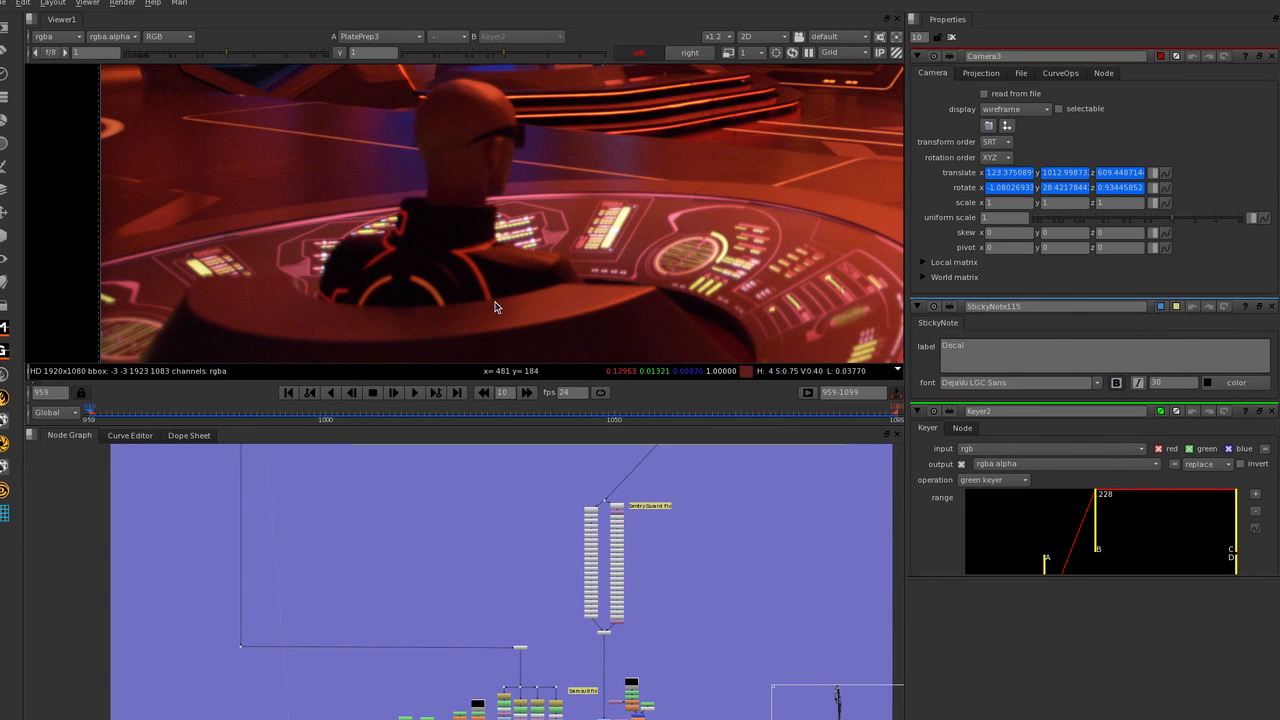
{"action": "middle_click_drag", "start_coordinate": [483, 286], "coordinate": [413, 291]}
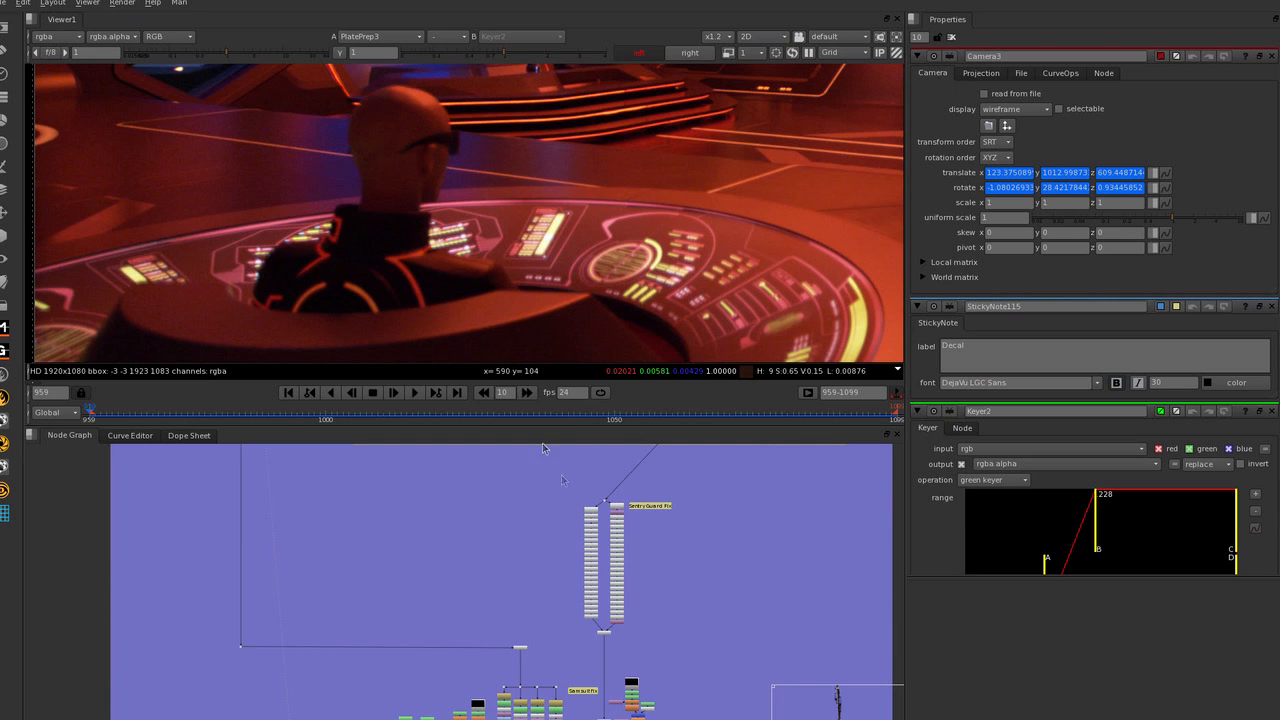
Go to frame 1049 and inspect the seated guard's glowing wrist band up close.
{"action": "left_click", "coordinate": [608, 418]}
{"action": "scroll", "coordinate": [546, 280], "scroll_direction": "up", "scroll_amount": 8}
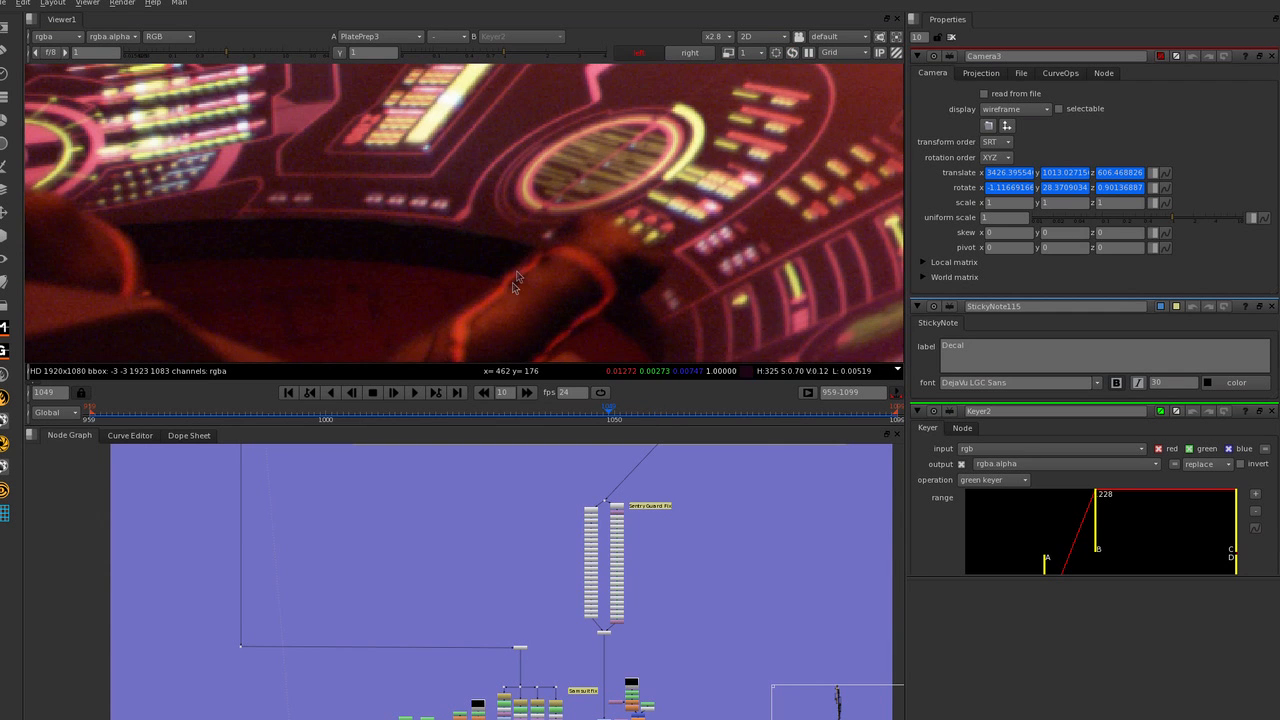
{"action": "middle_click_drag", "start_coordinate": [555, 269], "coordinate": [560, 229]}
{"action": "middle_click_drag", "start_coordinate": [553, 278], "coordinate": [537, 276]}
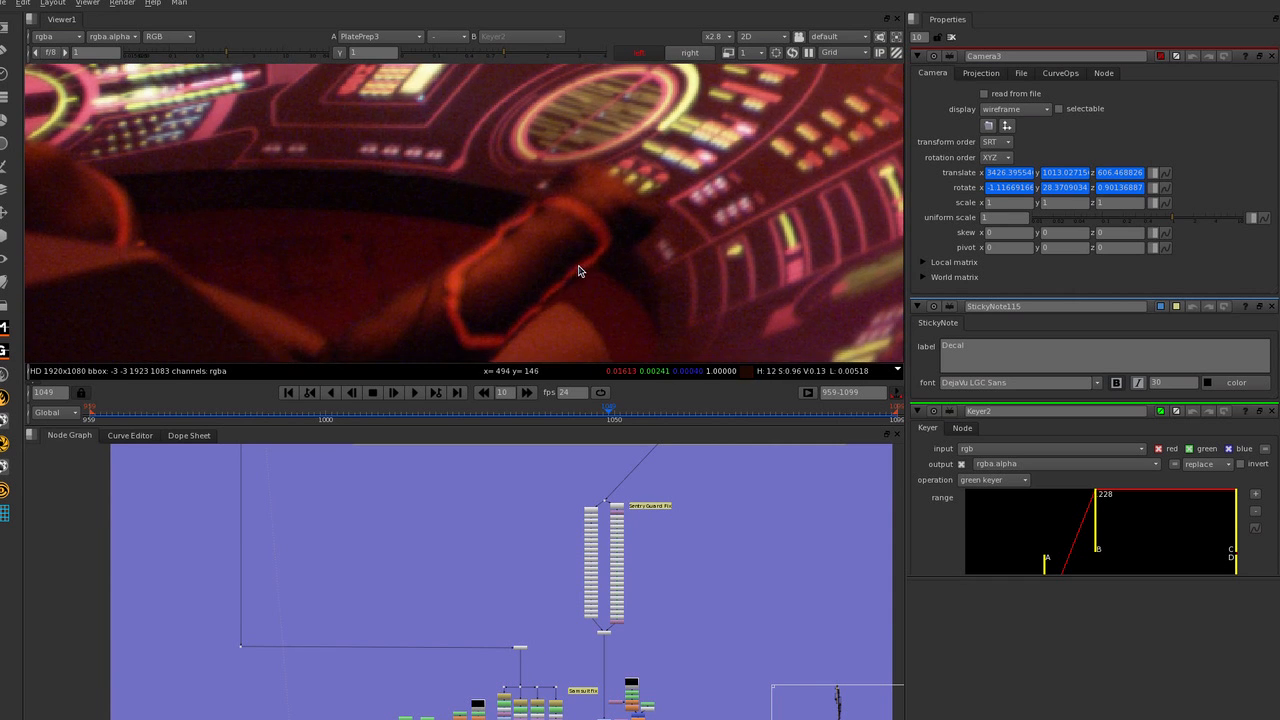
Compare the guard's wrist between the PlatePrep3 and Crop8 viewer inputs, ending on Crop8.
{"action": "key", "text": "2"}
{"action": "key", "text": "1"}
{"action": "key", "text": "2"}
Examine the per-frame left and right paint nodes in the Sentry Guard Fix columns.
{"action": "scroll", "coordinate": [650, 208], "scroll_direction": "down", "scroll_amount": 3}
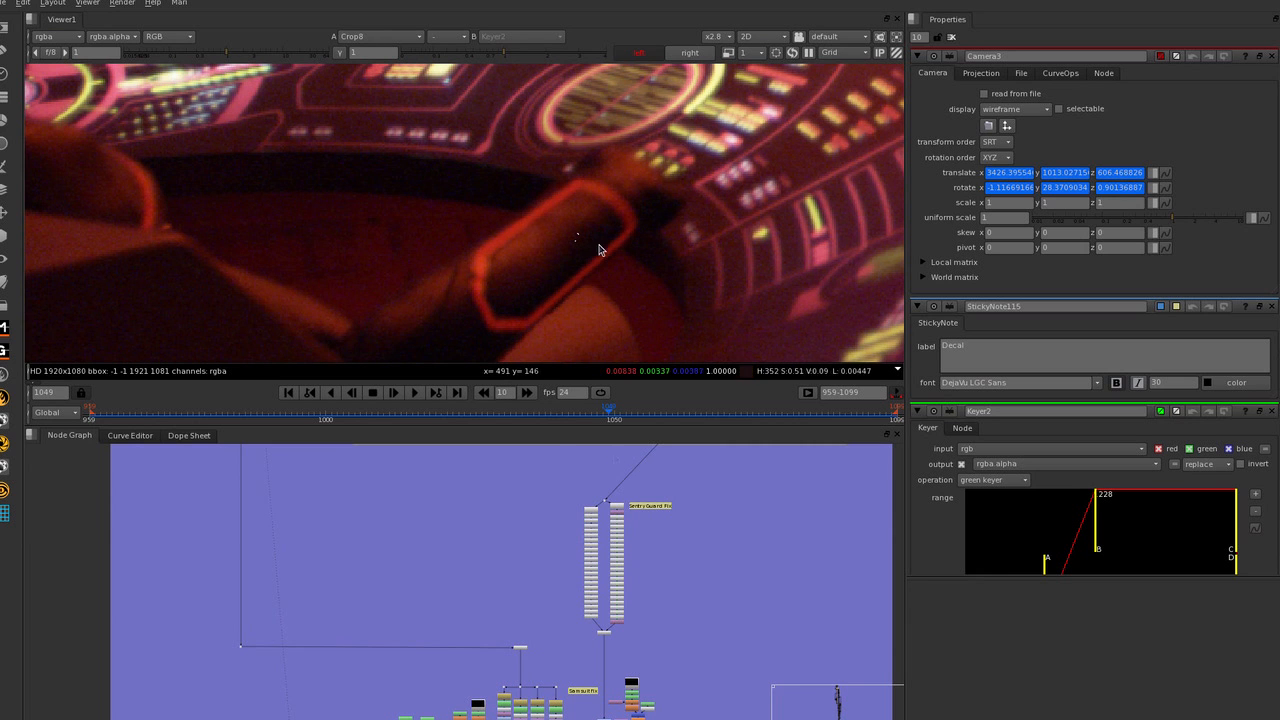
{"action": "scroll", "coordinate": [654, 537], "scroll_direction": "up", "scroll_amount": 4}
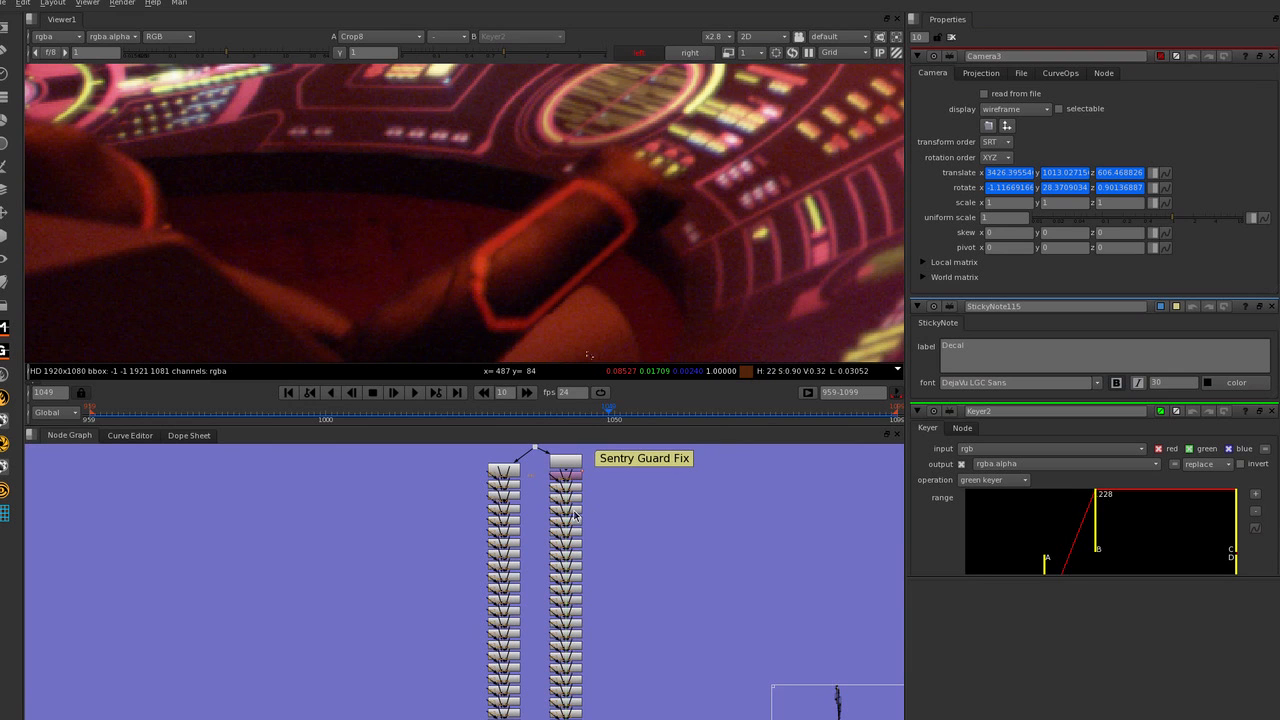
{"action": "scroll", "coordinate": [548, 503], "scroll_direction": "up", "scroll_amount": 5}
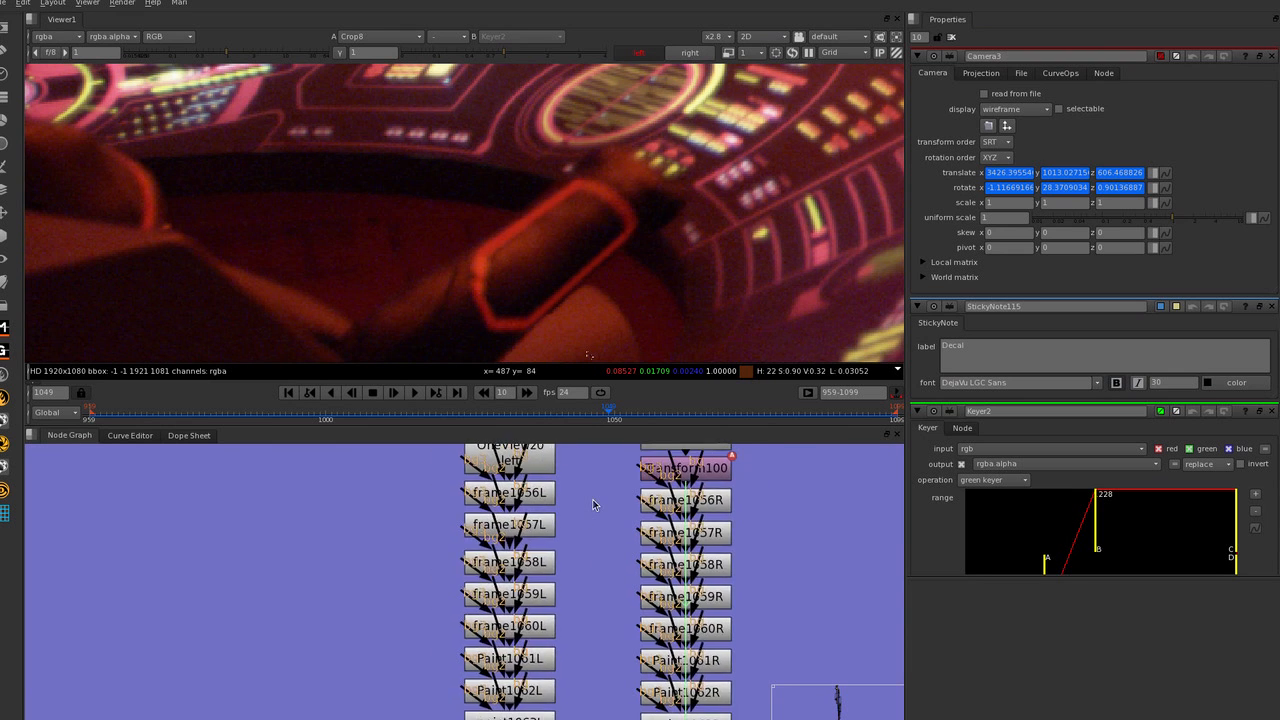
Examine the remaining left and right frame paint nodes from 1056 onward, down both columns.
{"action": "scroll", "coordinate": [596, 500], "scroll_direction": "down", "scroll_amount": 3}
{"action": "scroll", "coordinate": [595, 567], "scroll_direction": "up", "scroll_amount": 5}
{"action": "scroll", "coordinate": [597, 550], "scroll_direction": "down", "scroll_amount": 2}
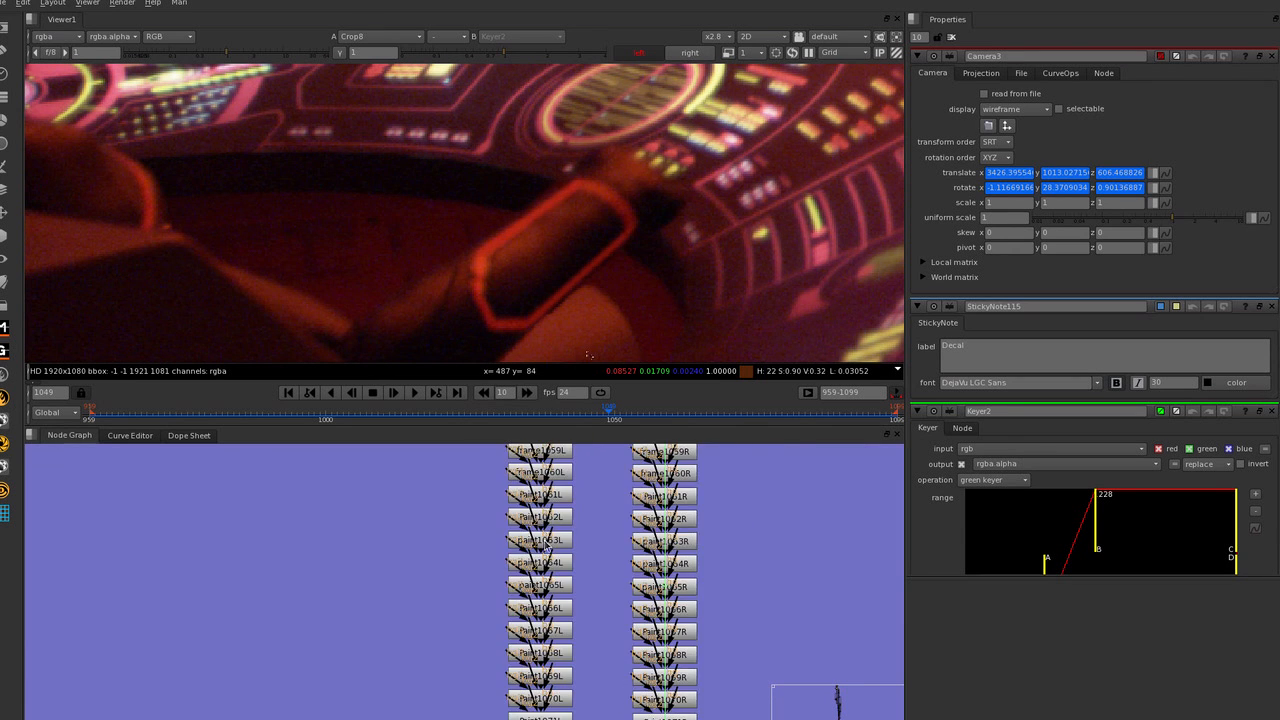
{"action": "scroll", "coordinate": [463, 536], "scroll_direction": "down", "scroll_amount": 2}
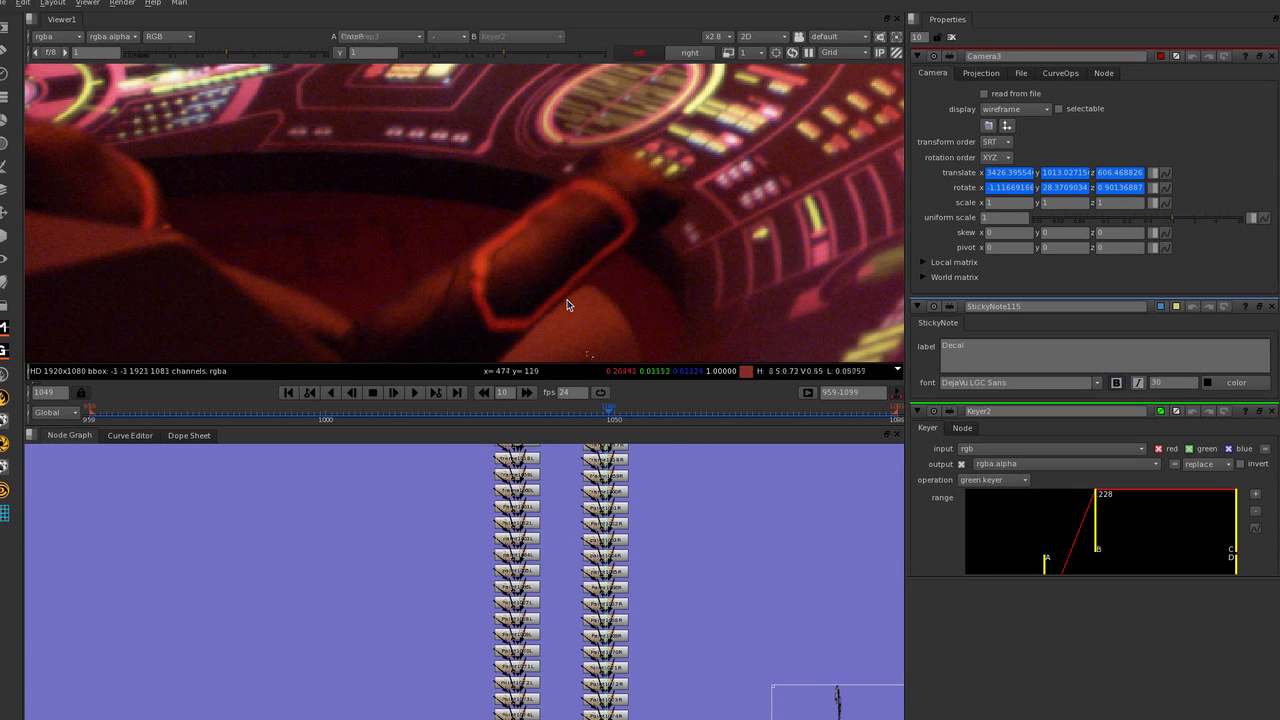
{"action": "scroll", "coordinate": [674, 217], "scroll_direction": "down", "scroll_amount": 3}
{"action": "scroll", "coordinate": [203, 210], "scroll_direction": "up", "scroll_amount": 2}
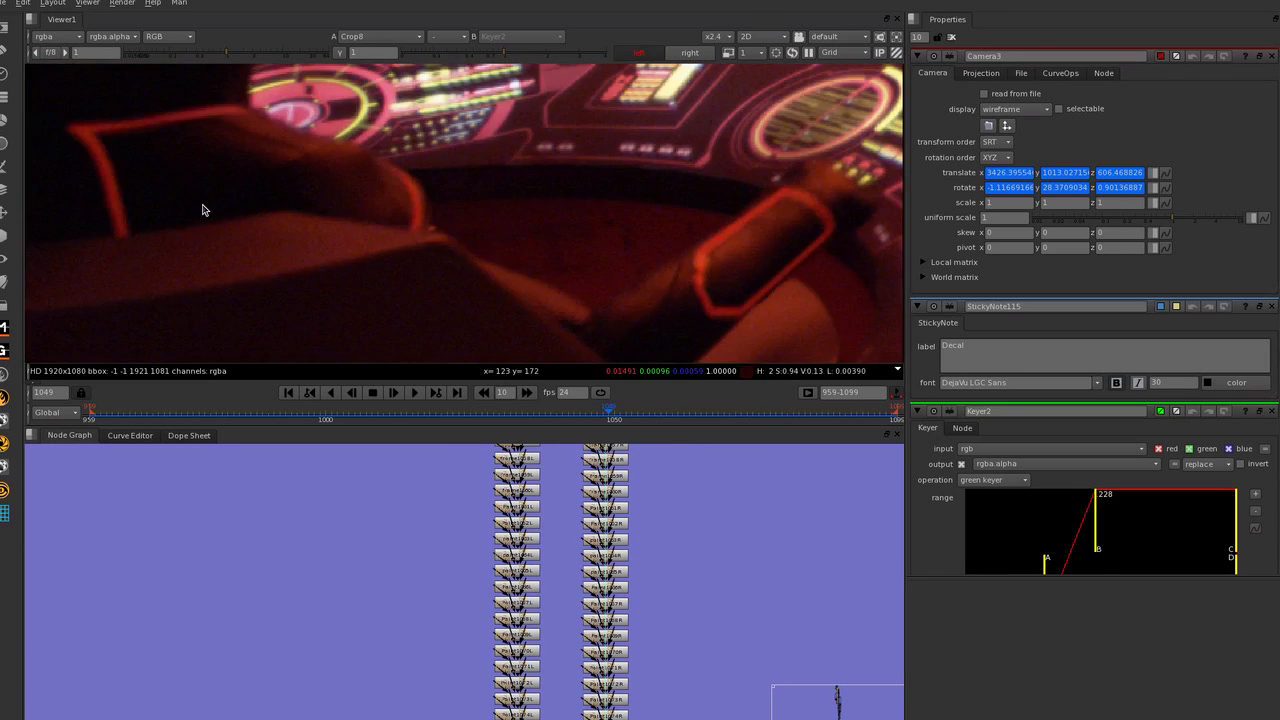
Compare the seated guard's glowing sleeve trim between the PlatePrep3 and Crop8 viewer inputs, ending on Crop8.
{"action": "scroll", "coordinate": [783, 279], "scroll_direction": "down", "scroll_amount": 4}
{"action": "scroll", "coordinate": [515, 204], "scroll_direction": "up", "scroll_amount": 3}
{"action": "key", "text": "1"}
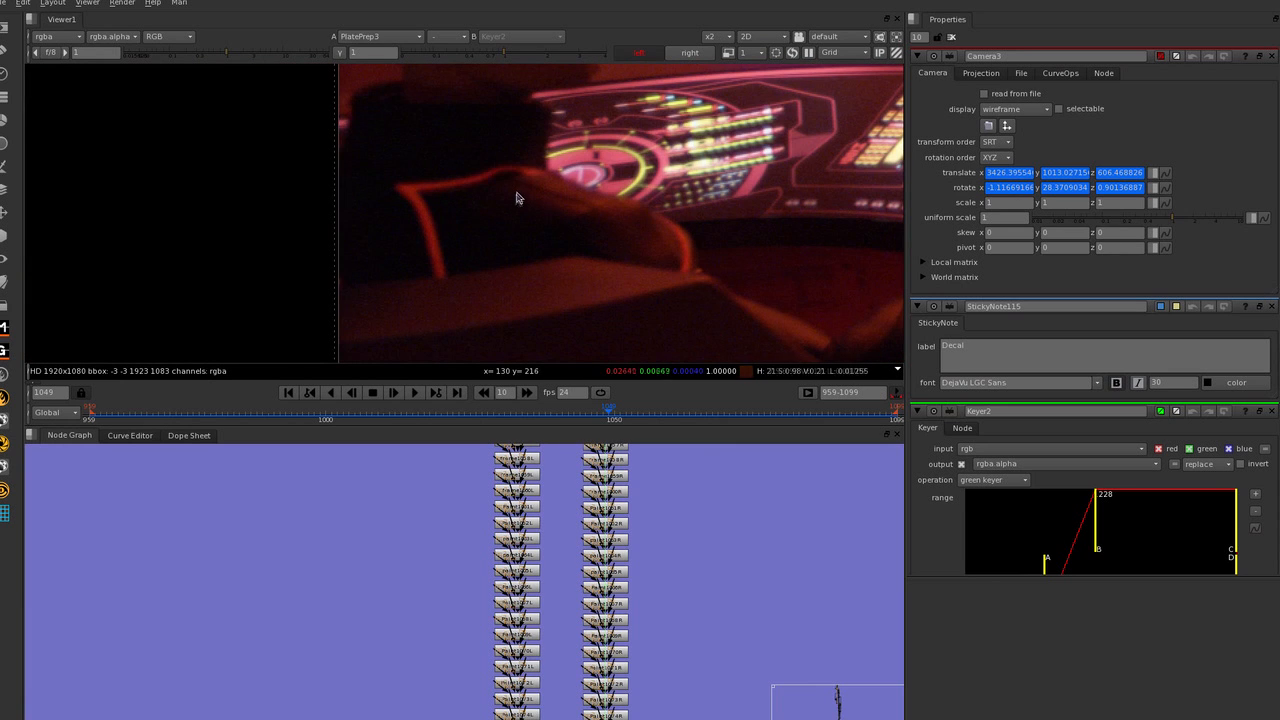
{"action": "scroll", "coordinate": [467, 233], "scroll_direction": "down", "scroll_amount": 8}
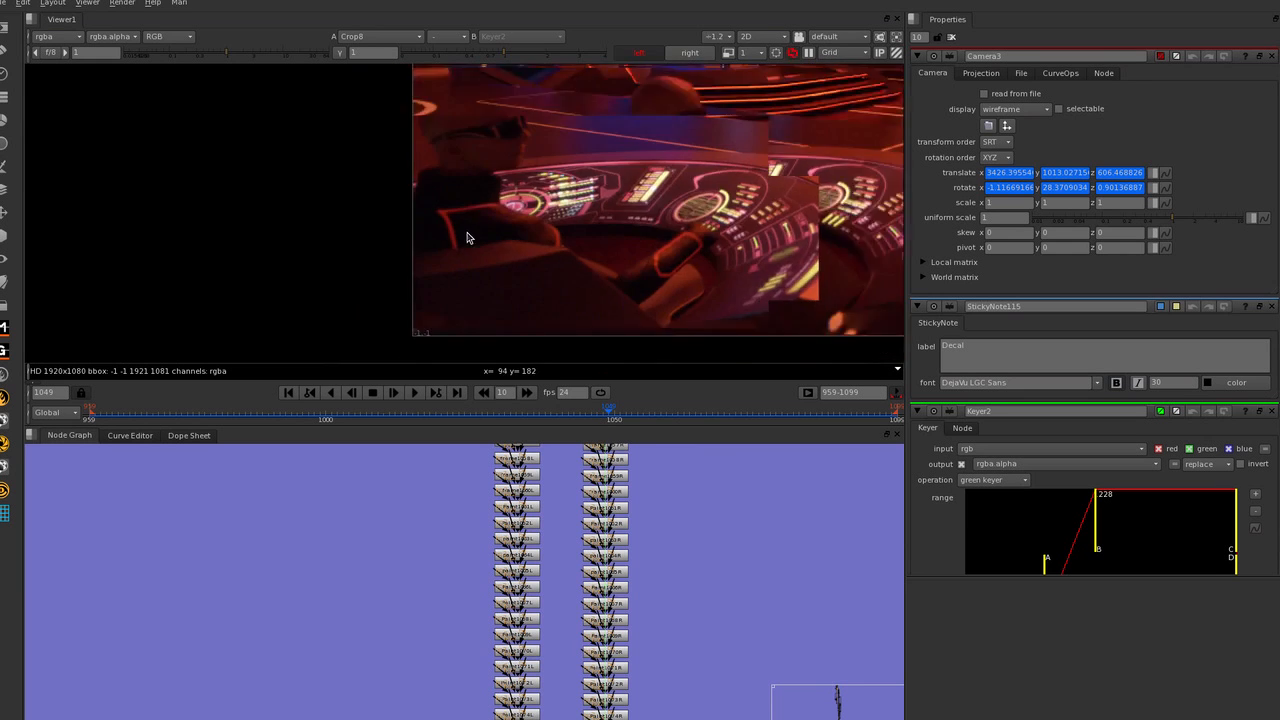
{"action": "key", "text": "2"}
Compare the standing figure's glowing suit by the hexagonal window between the Crop8 and PlatePrep3 viewer inputs.
{"action": "scroll", "coordinate": [590, 168], "scroll_direction": "up", "scroll_amount": 6}
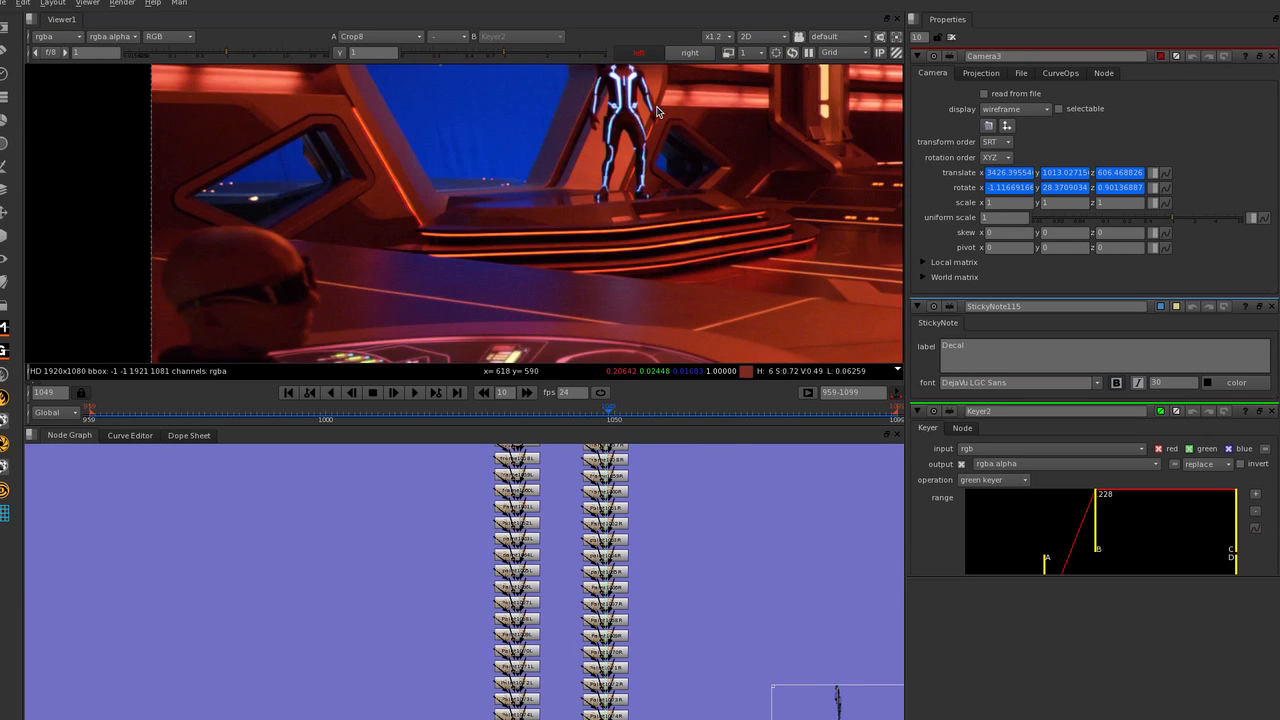
{"action": "scroll", "coordinate": [638, 170], "scroll_direction": "up", "scroll_amount": 2}
{"action": "key", "text": "1"}
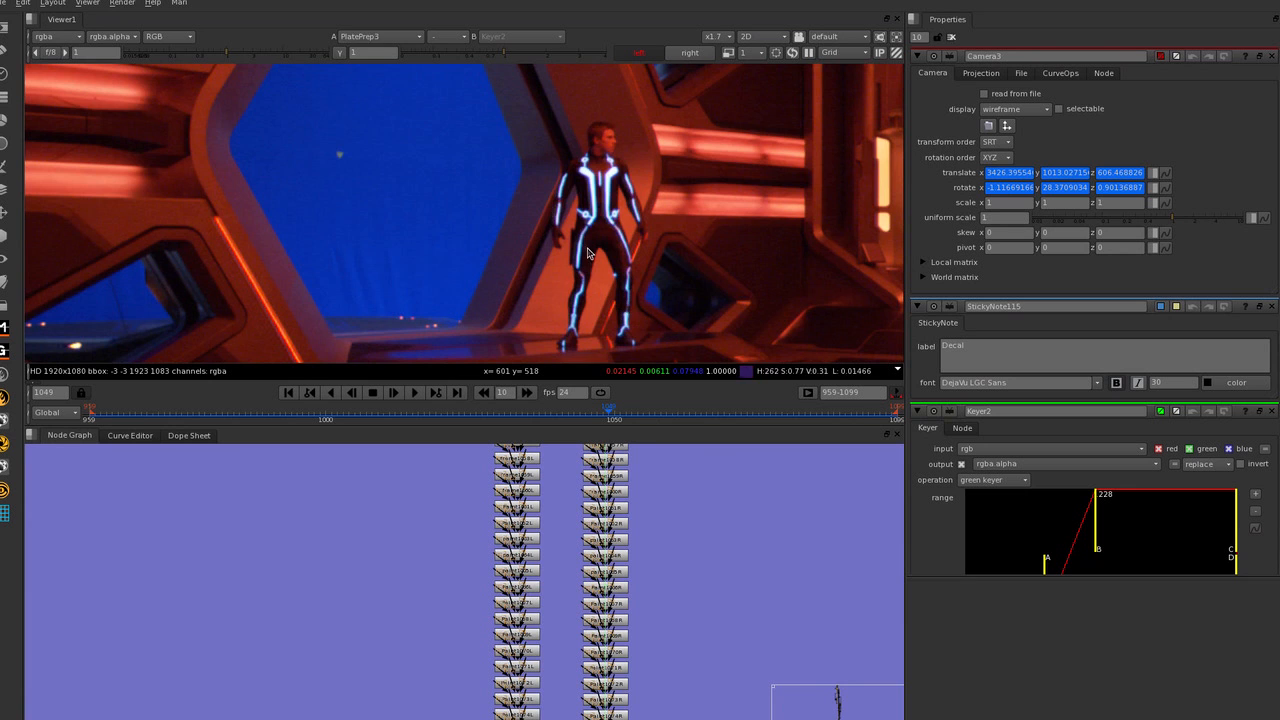
{"action": "scroll", "coordinate": [543, 195], "scroll_direction": "down", "scroll_amount": 4}
{"action": "scroll", "coordinate": [497, 517], "scroll_direction": "down", "scroll_amount": 4}
{"action": "scroll", "coordinate": [539, 497], "scroll_direction": "down", "scroll_amount": 2}
{"action": "scroll", "coordinate": [385, 285], "scroll_direction": "down", "scroll_amount": 3}
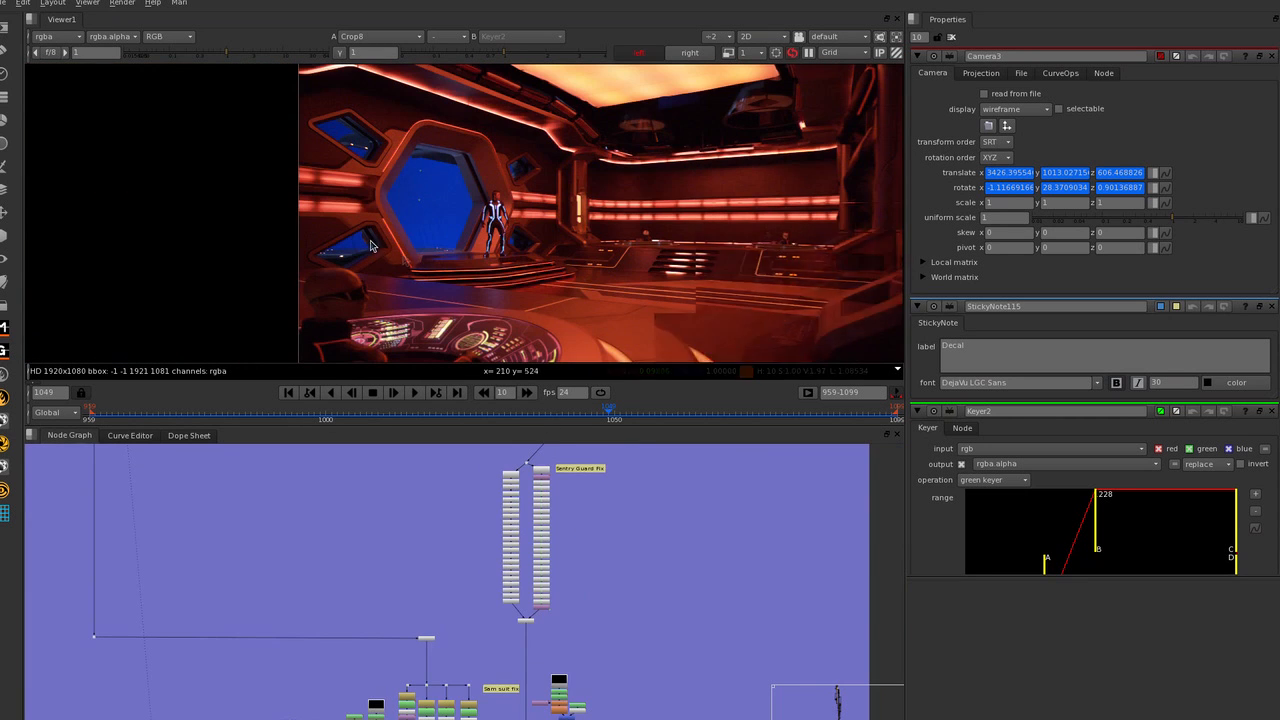
Locate the Precomp_C ColourMatch section of the node graph and bring it into view.
{"action": "scroll", "coordinate": [648, 570], "scroll_direction": "down", "scroll_amount": 4}
{"action": "middle_click_drag", "start_coordinate": [565, 586], "coordinate": [648, 489]}
{"action": "middle_click_drag", "start_coordinate": [581, 638], "coordinate": [600, 572]}
{"action": "scroll", "coordinate": [596, 529], "scroll_direction": "up", "scroll_amount": 5}
{"action": "middle_click_drag", "start_coordinate": [495, 558], "coordinate": [748, 513]}
{"action": "scroll", "coordinate": [735, 515], "scroll_direction": "down", "scroll_amount": 3}
{"action": "middle_click_drag", "start_coordinate": [612, 564], "coordinate": [520, 577]}
{"action": "middle_click_drag", "start_coordinate": [637, 231], "coordinate": [444, 265]}
{"action": "scroll", "coordinate": [484, 243], "scroll_direction": "up", "scroll_amount": 1}
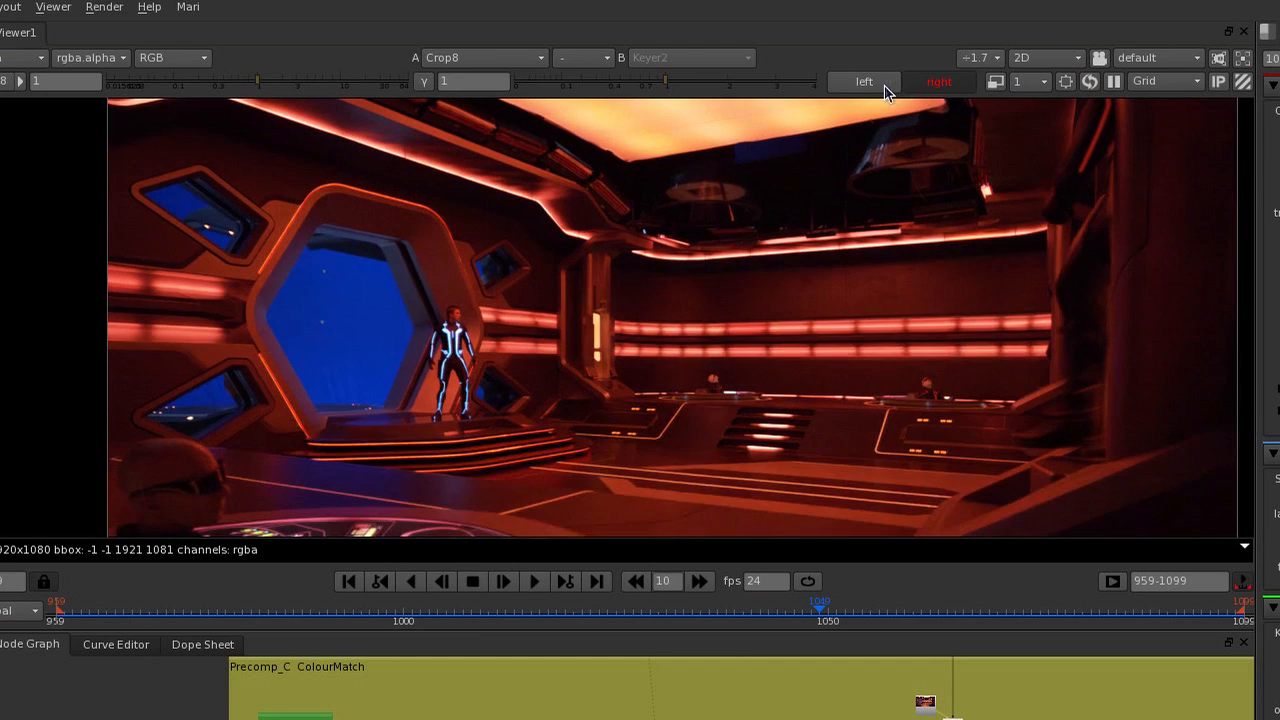
Compare the full Crop8 plate between the left and right stereo views, ending on the left view.
{"action": "left_click", "coordinate": [886, 86]}
{"action": "left_click", "coordinate": [934, 83]}
{"action": "left_click", "coordinate": [891, 86]}
{"action": "left_click", "coordinate": [909, 86]}
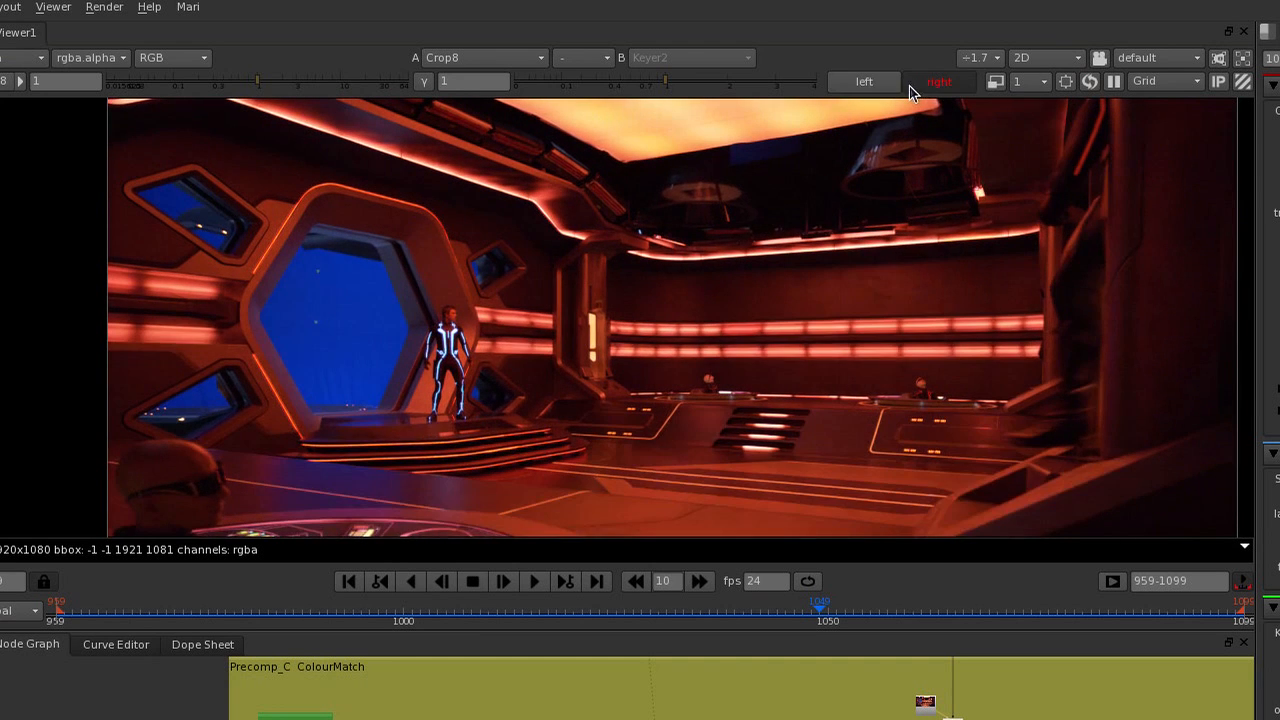
{"action": "left_click", "coordinate": [885, 86]}
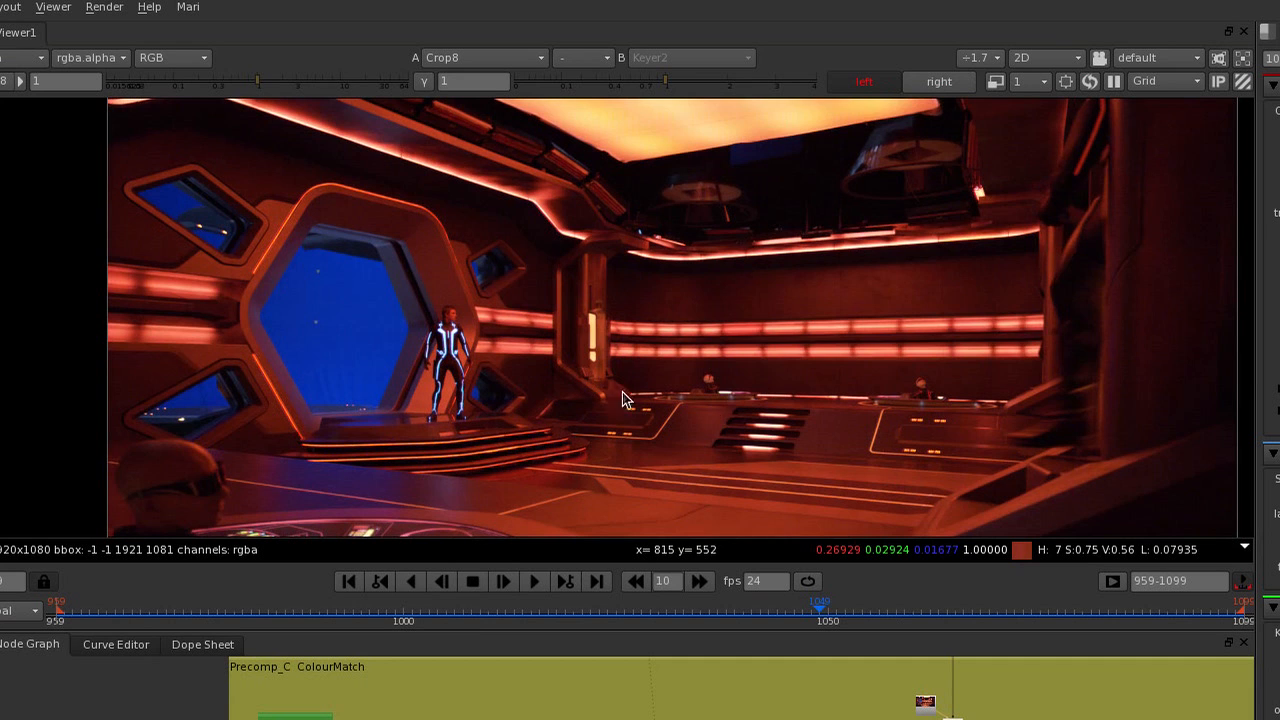
Compare the colour of the pillar and back wall between the left and right views, up close.
{"action": "scroll", "coordinate": [715, 340], "scroll_direction": "down", "scroll_amount": 1}
{"action": "scroll", "coordinate": [683, 340], "scroll_direction": "up", "scroll_amount": 1}
{"action": "key", "text": "apostrophe"}
{"action": "key", "text": "semicolon"}
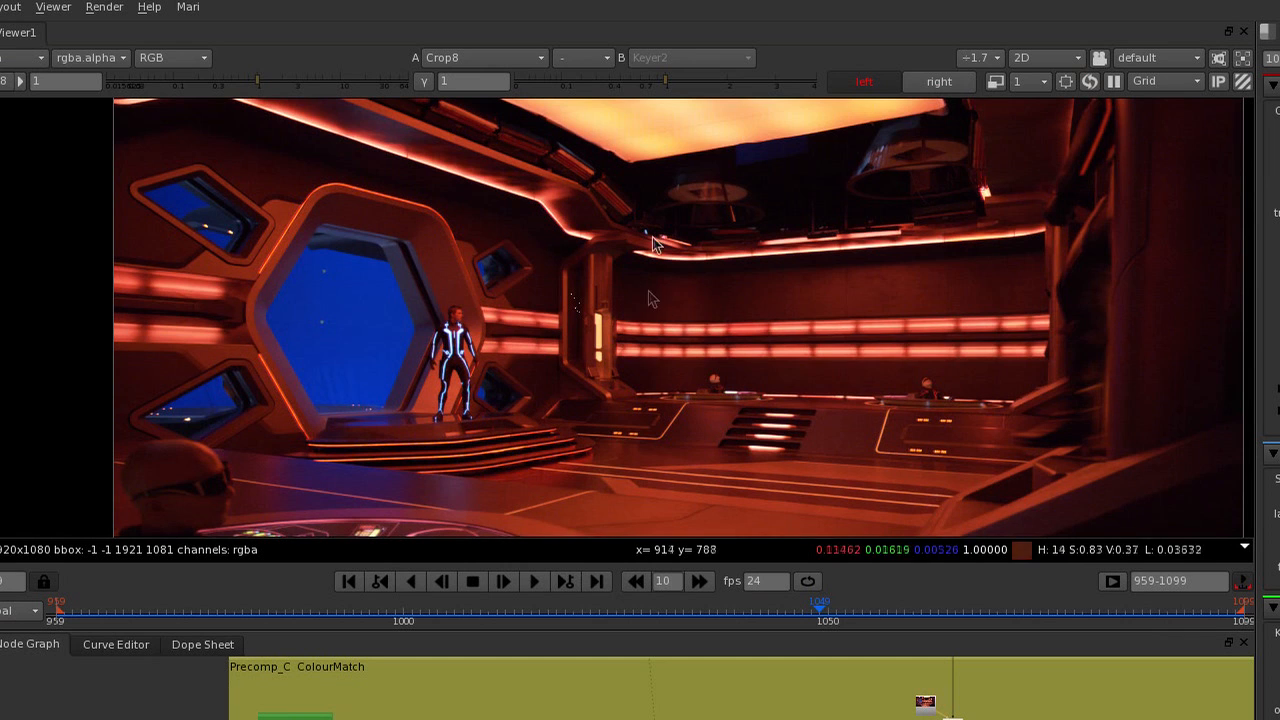
{"action": "scroll", "coordinate": [611, 262], "scroll_direction": "up", "scroll_amount": 3}
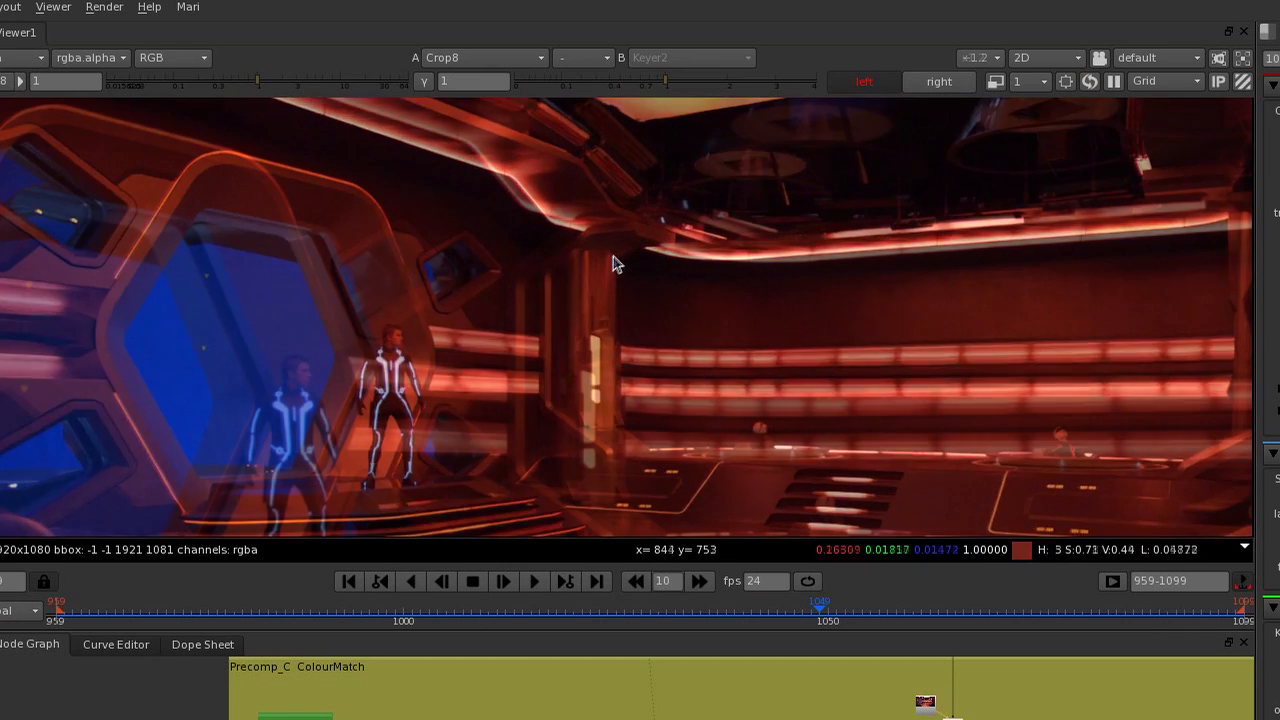
{"action": "key", "text": "apostrophe"}
{"action": "key", "text": "semicolon"}
{"action": "key", "text": "apostrophe"}
{"action": "key", "text": "semicolon"}
Compare the hexagonal window wall and ceiling between the two stereo views, ending on the right view.
{"action": "scroll", "coordinate": [722, 252], "scroll_direction": "down", "scroll_amount": 3}
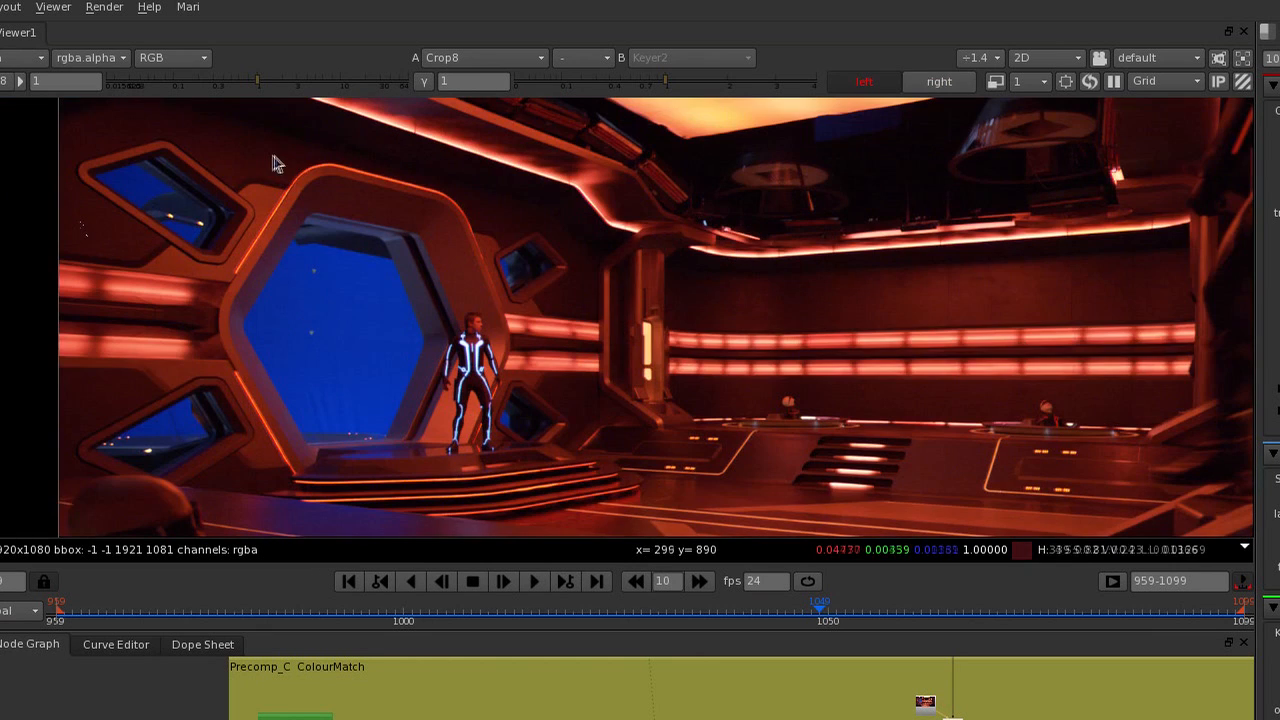
{"action": "key", "text": "apostrophe"}
{"action": "key", "text": "semicolon"}
{"action": "key", "text": "apostrophe"}
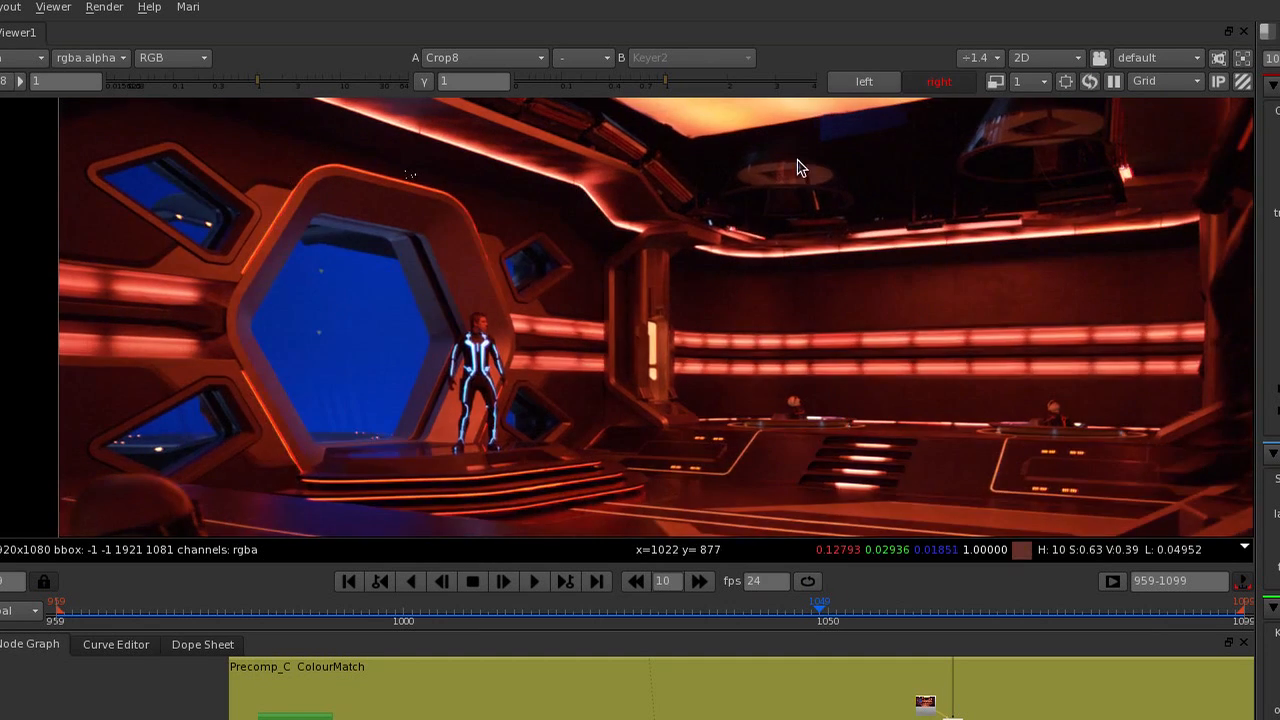
Compare the floor and round console colours between the left and right views, ending on the left view.
{"action": "scroll", "coordinate": [797, 167], "scroll_direction": "down", "scroll_amount": 2}
{"action": "scroll", "coordinate": [828, 495], "scroll_direction": "up", "scroll_amount": 2}
{"action": "key", "text": "semicolon"}
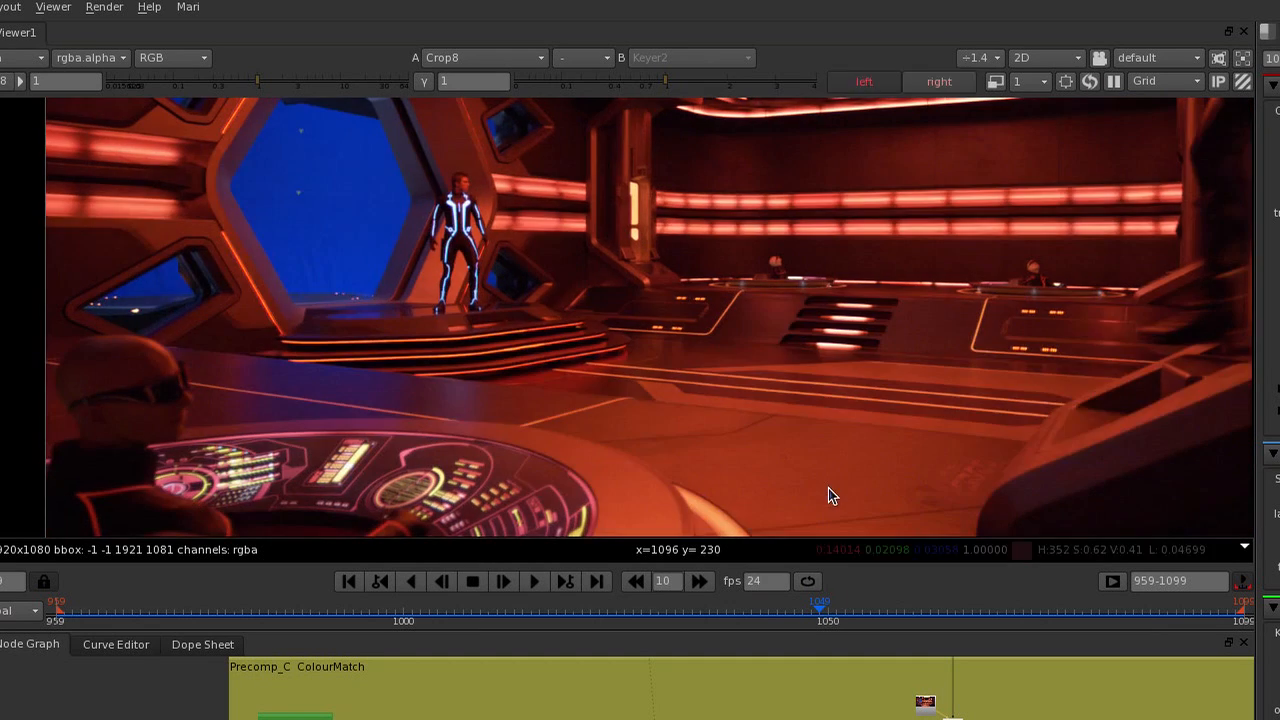
{"action": "key", "text": "apostrophe"}
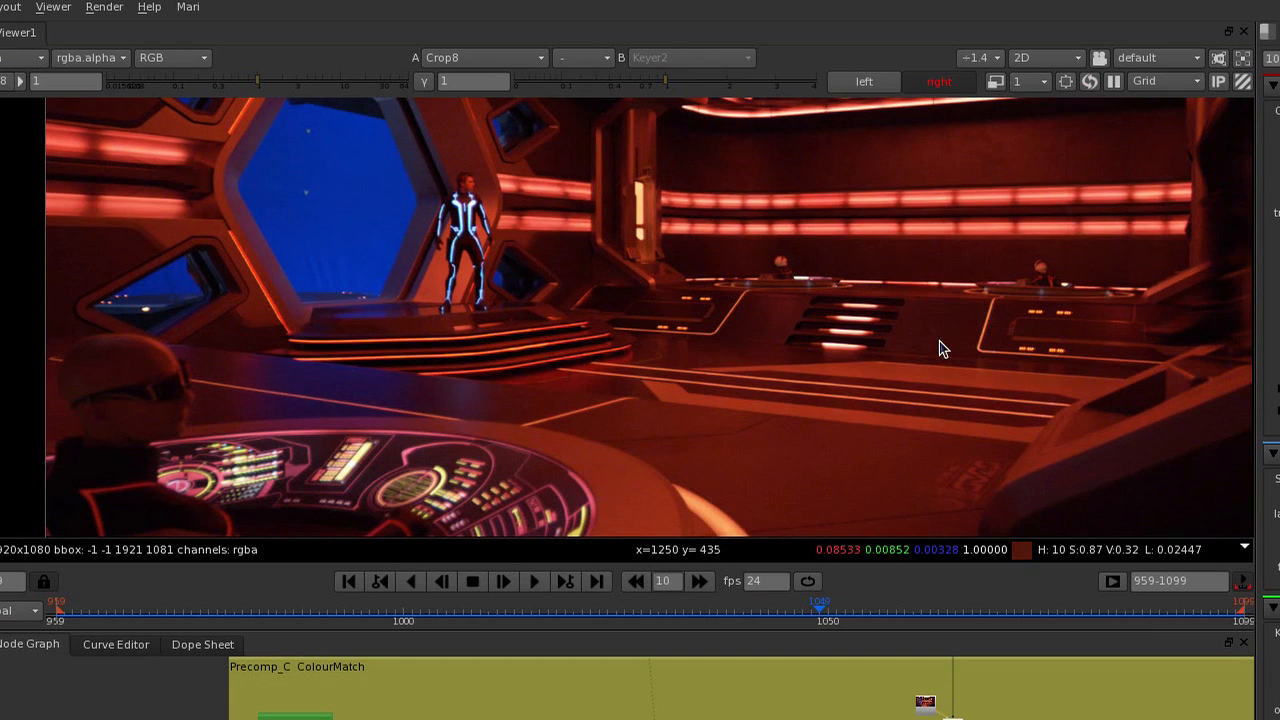
{"action": "key", "text": "semicolon"}
{"action": "key", "text": "apostrophe"}
{"action": "key", "text": "semicolon"}
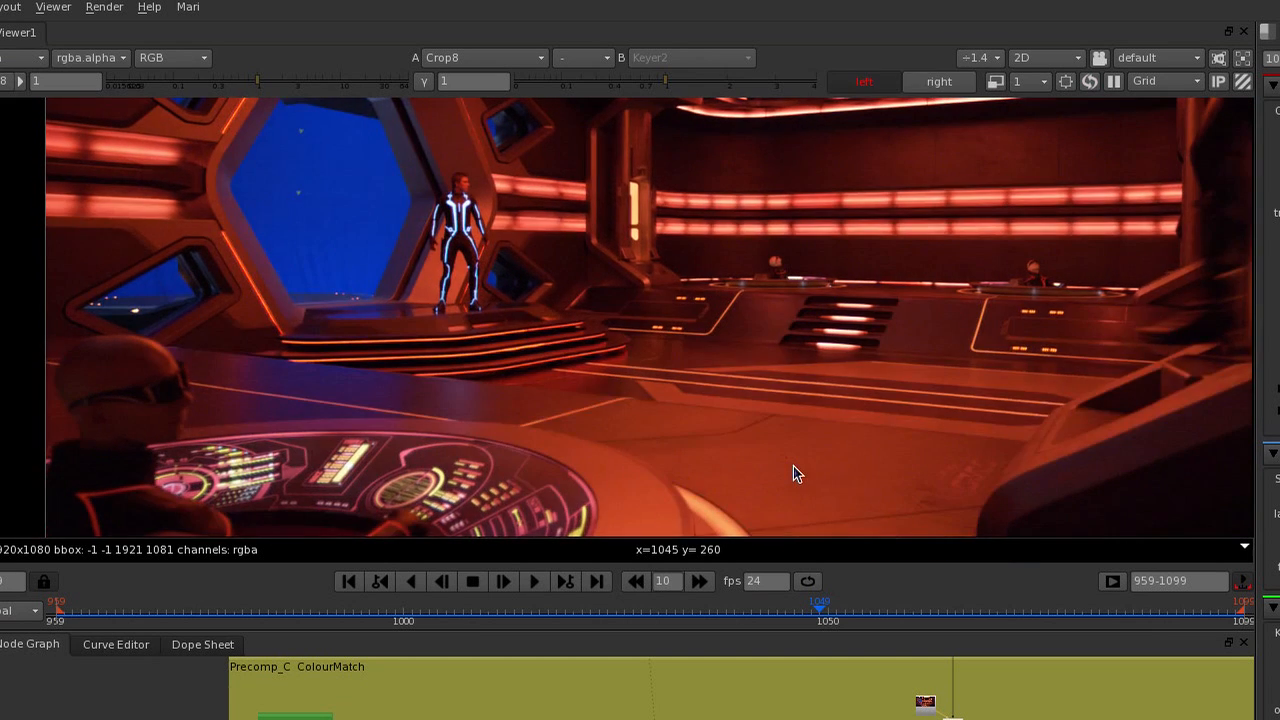
{"action": "key", "text": "semicolon"}
{"action": "key", "text": "apostrophe"}
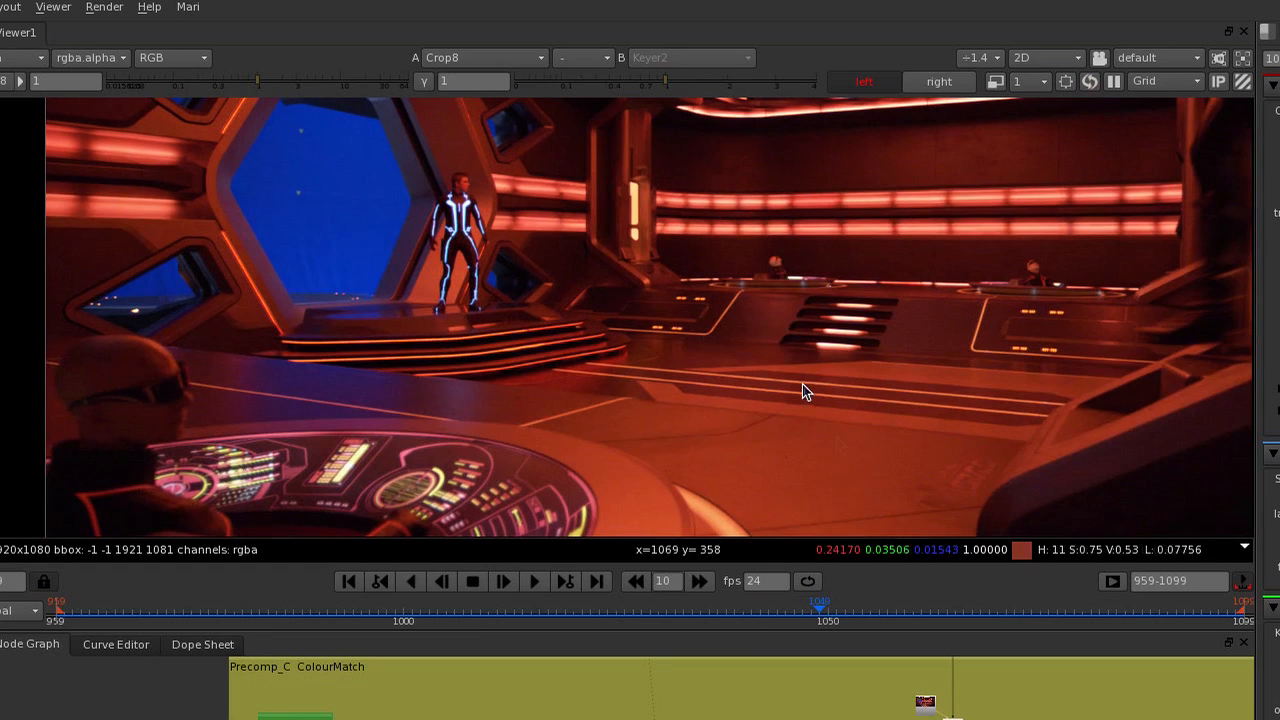
{"action": "key", "text": "semicolon"}
{"action": "key", "text": "apostrophe"}
{"action": "key", "text": "semicolon"}
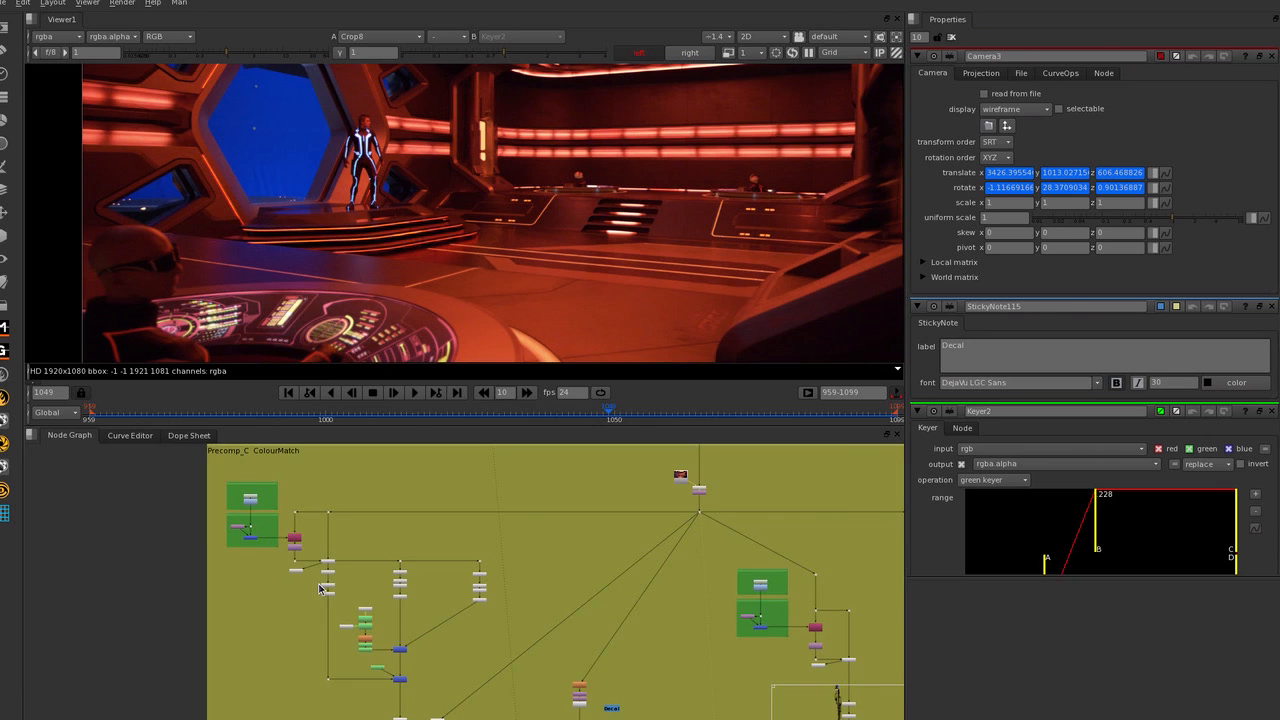
Open the O_ColourMatcher1 node's properties and review its Mode options, keeping Block-based Matching.
{"action": "scroll", "coordinate": [335, 562], "scroll_direction": "up", "scroll_amount": 5}
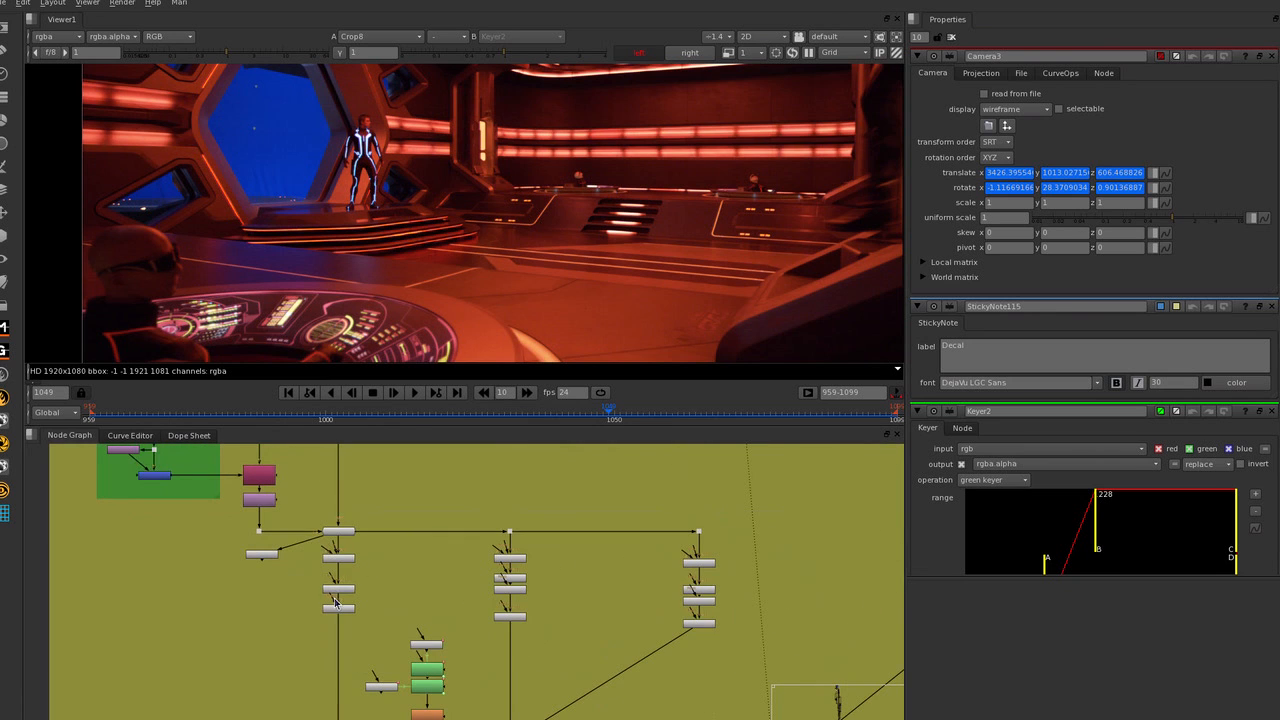
{"action": "double_click", "coordinate": [339, 589]}
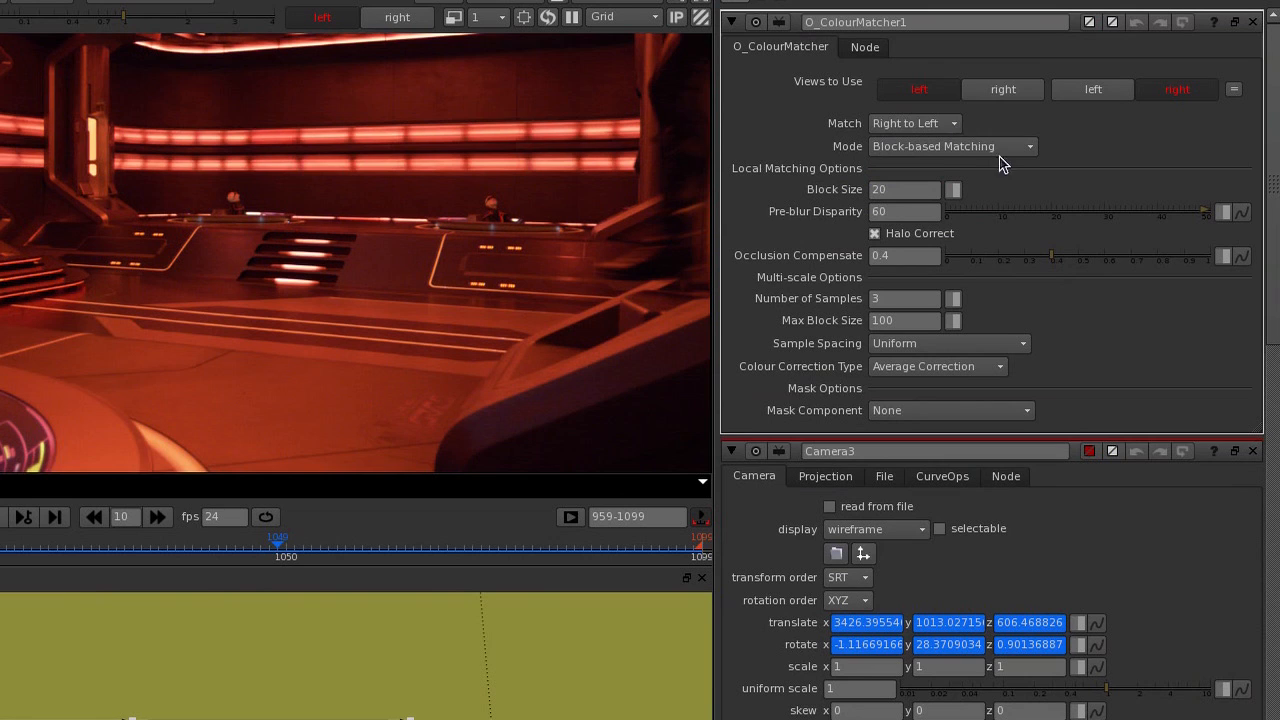
{"action": "left_click", "coordinate": [999, 152]}
{"action": "left_click", "coordinate": [840, 155]}
{"action": "left_click", "coordinate": [885, 147]}
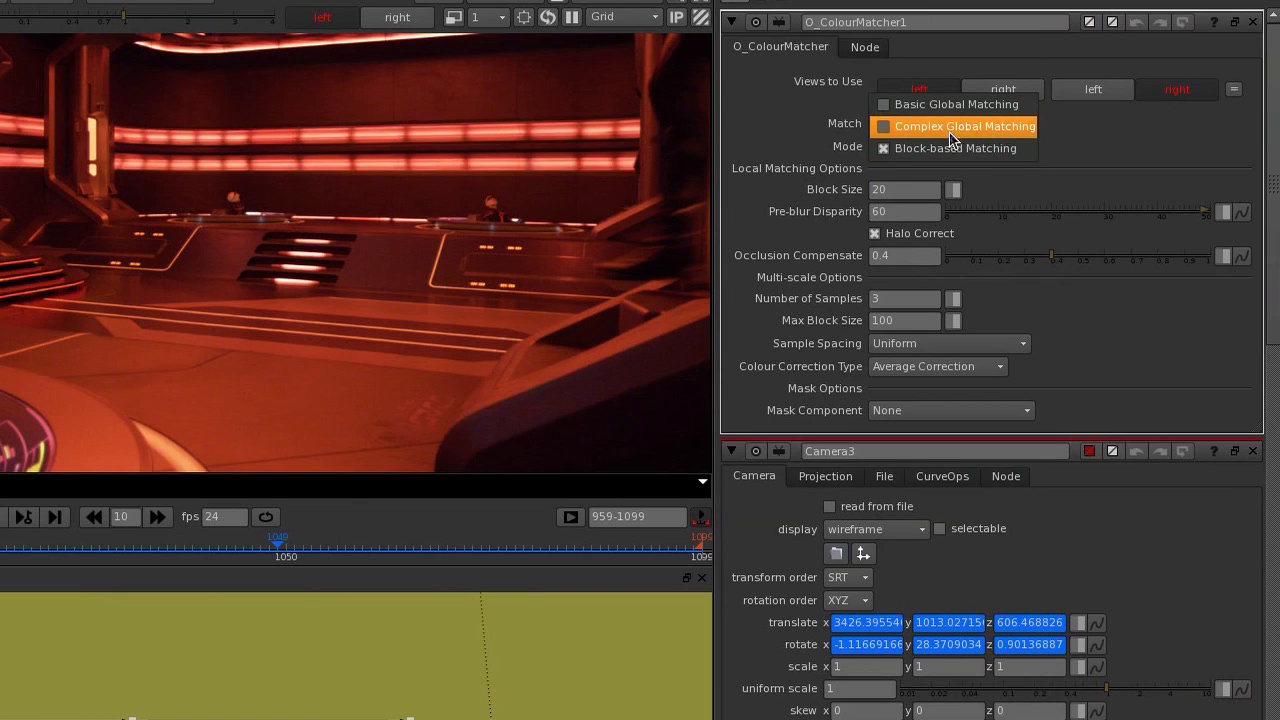
{"action": "left_click", "coordinate": [831, 153]}
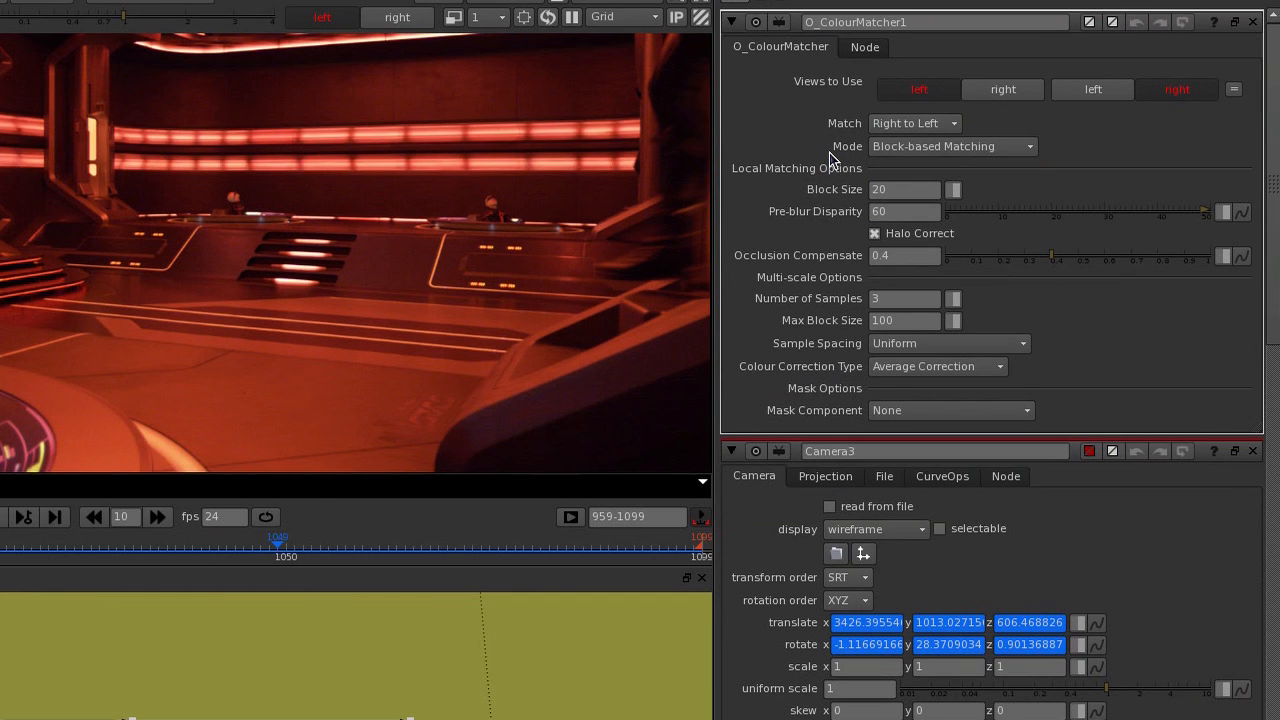
{"action": "left_click", "coordinate": [873, 148]}
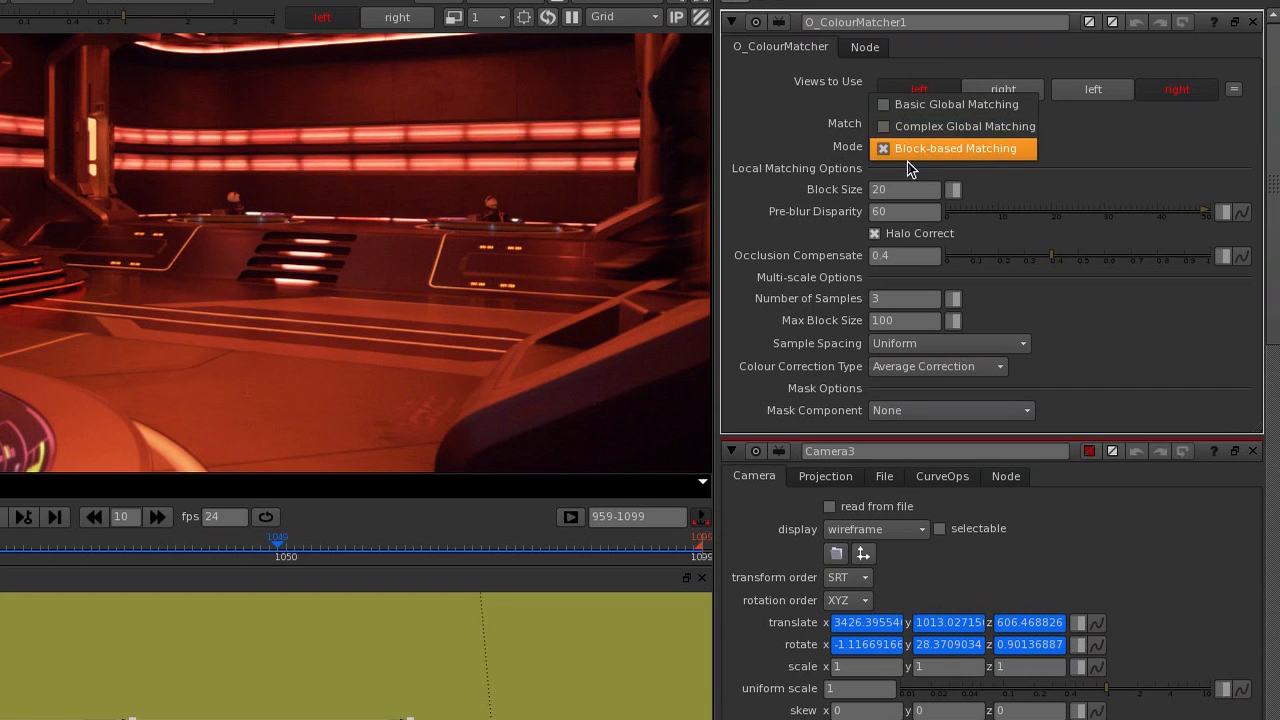
{"action": "left_click", "coordinate": [850, 166]}
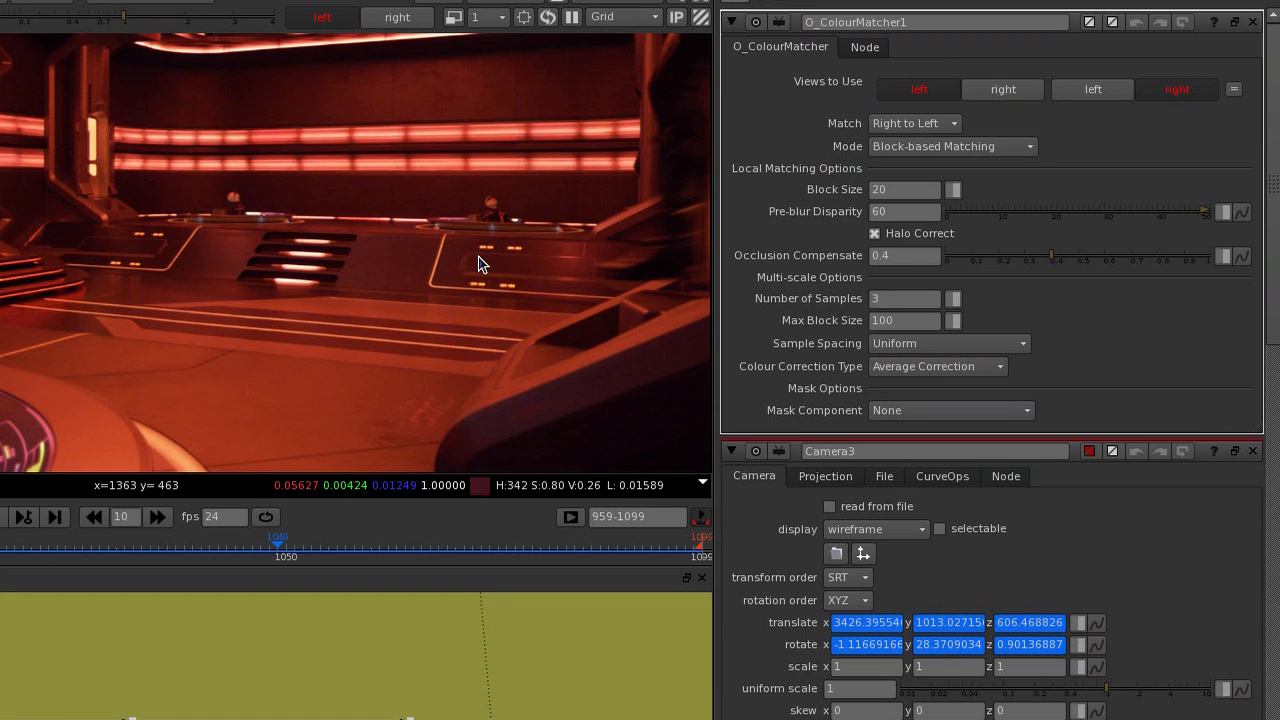
{"action": "left_click", "coordinate": [1002, 147]}
{"action": "left_click", "coordinate": [966, 152]}
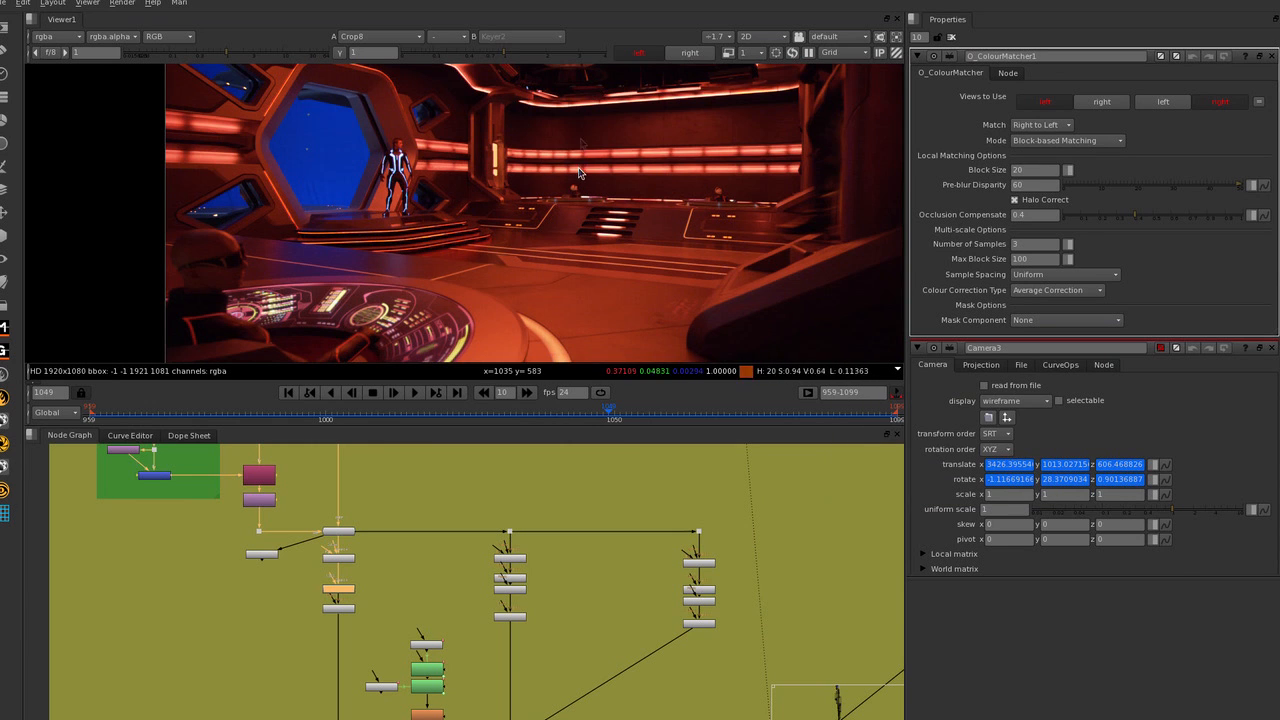
Inspect the floor and back wall of the left view at several magnifications.
{"action": "scroll", "coordinate": [600, 200], "scroll_direction": "up", "scroll_amount": 2}
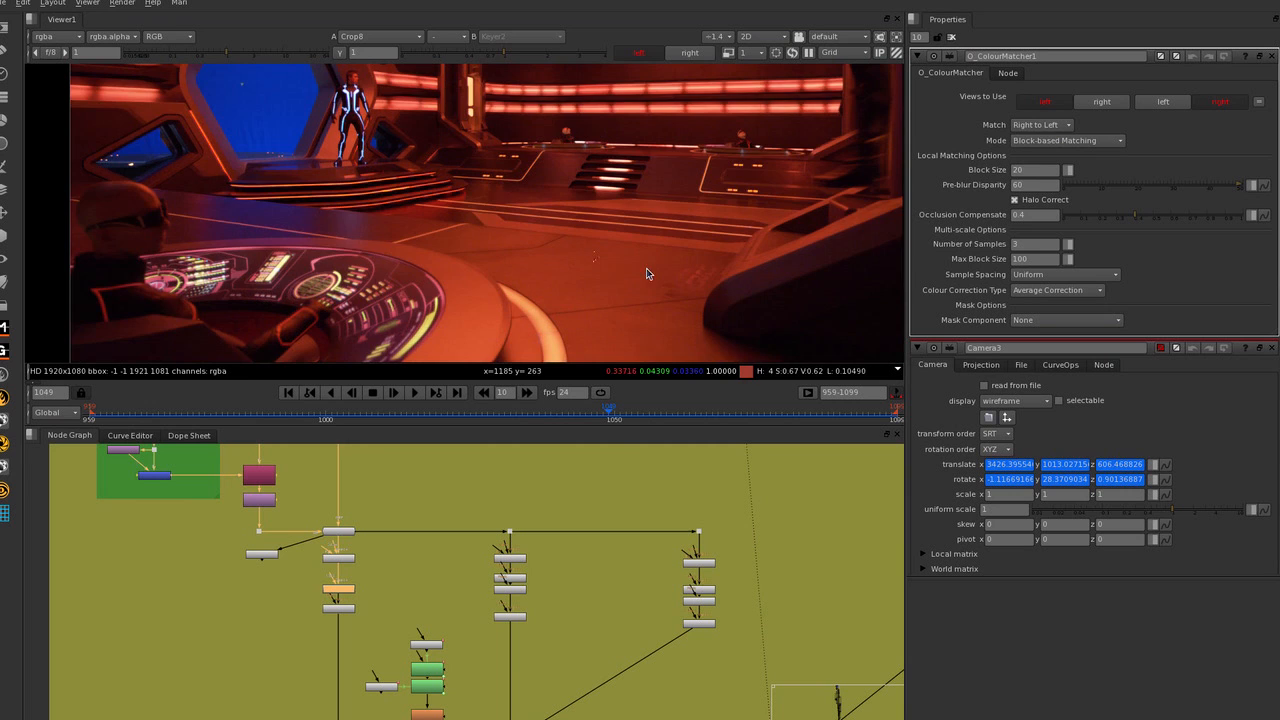
{"action": "scroll", "coordinate": [646, 268], "scroll_direction": "down", "scroll_amount": 2}
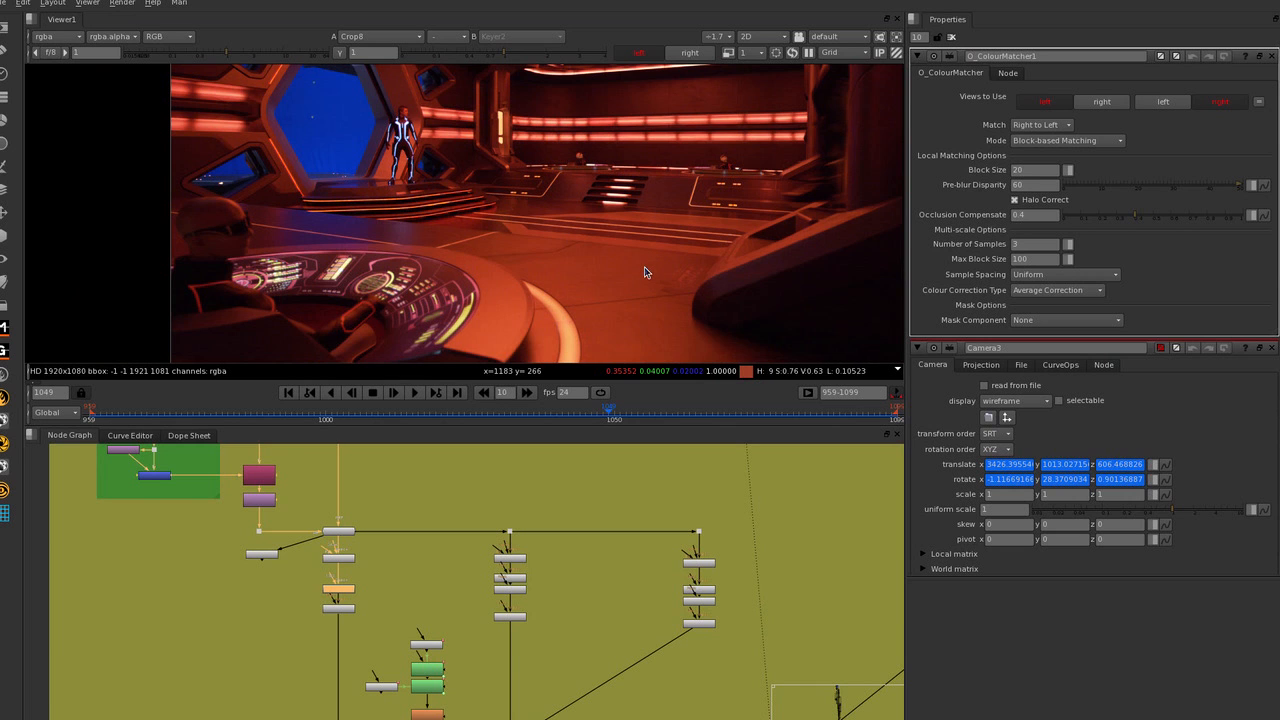
{"action": "scroll", "coordinate": [520, 248], "scroll_direction": "down", "scroll_amount": 1}
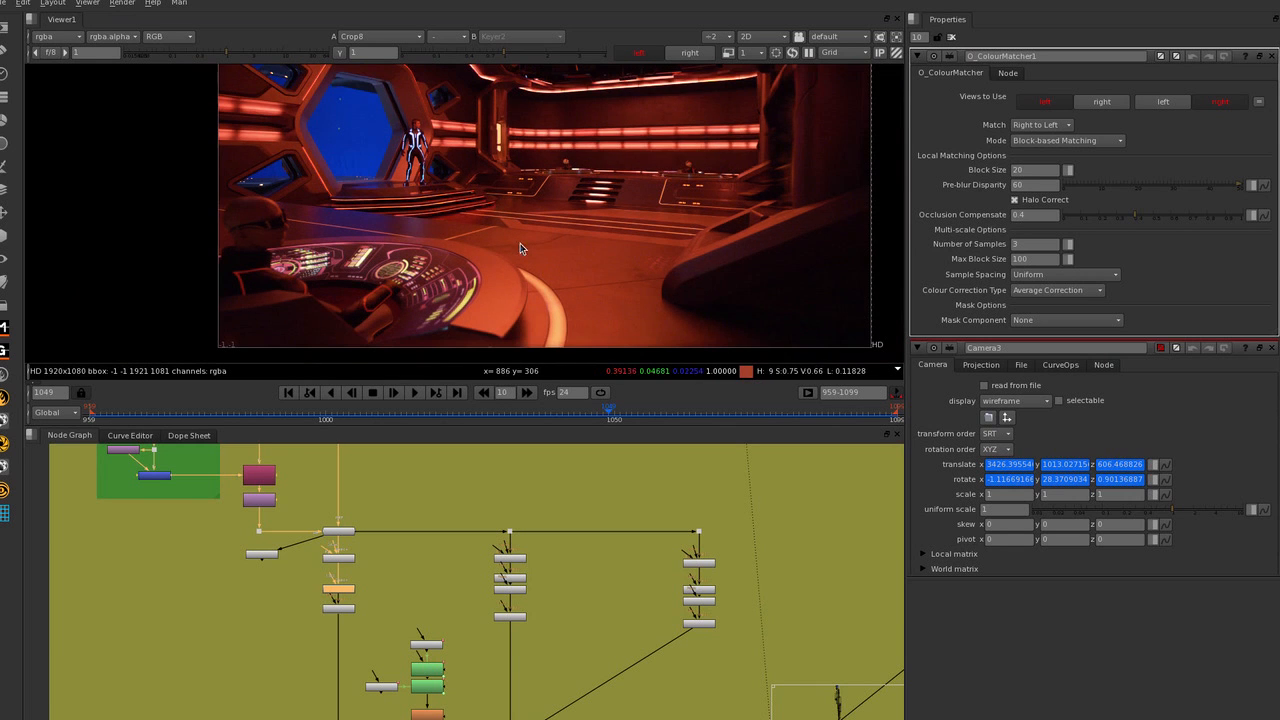
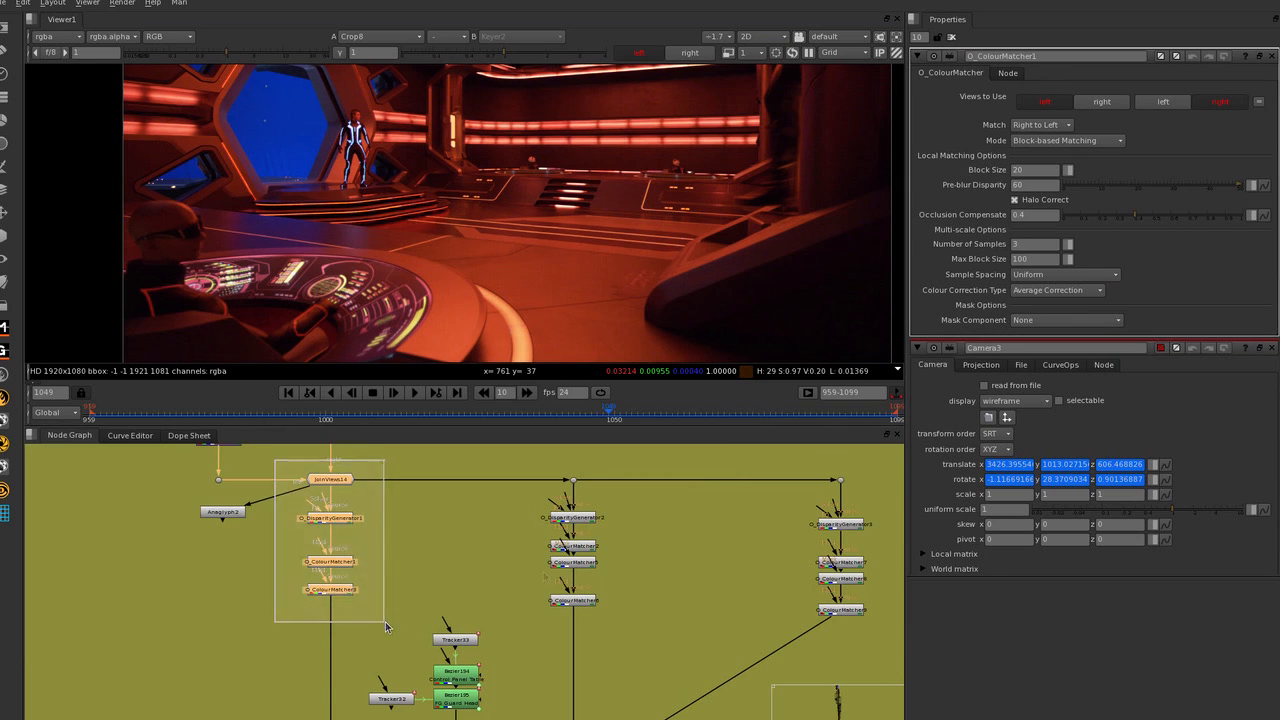
Review the first two chains of disparity generator and colour matcher nodes below JoinViews14, selecting each chain in turn.
{"action": "middle_click_drag", "start_coordinate": [538, 557], "coordinate": [465, 566]}
{"action": "left_click_drag", "start_coordinate": [450, 467], "coordinate": [533, 620]}
{"action": "middle_click_drag", "start_coordinate": [597, 611], "coordinate": [656, 613]}
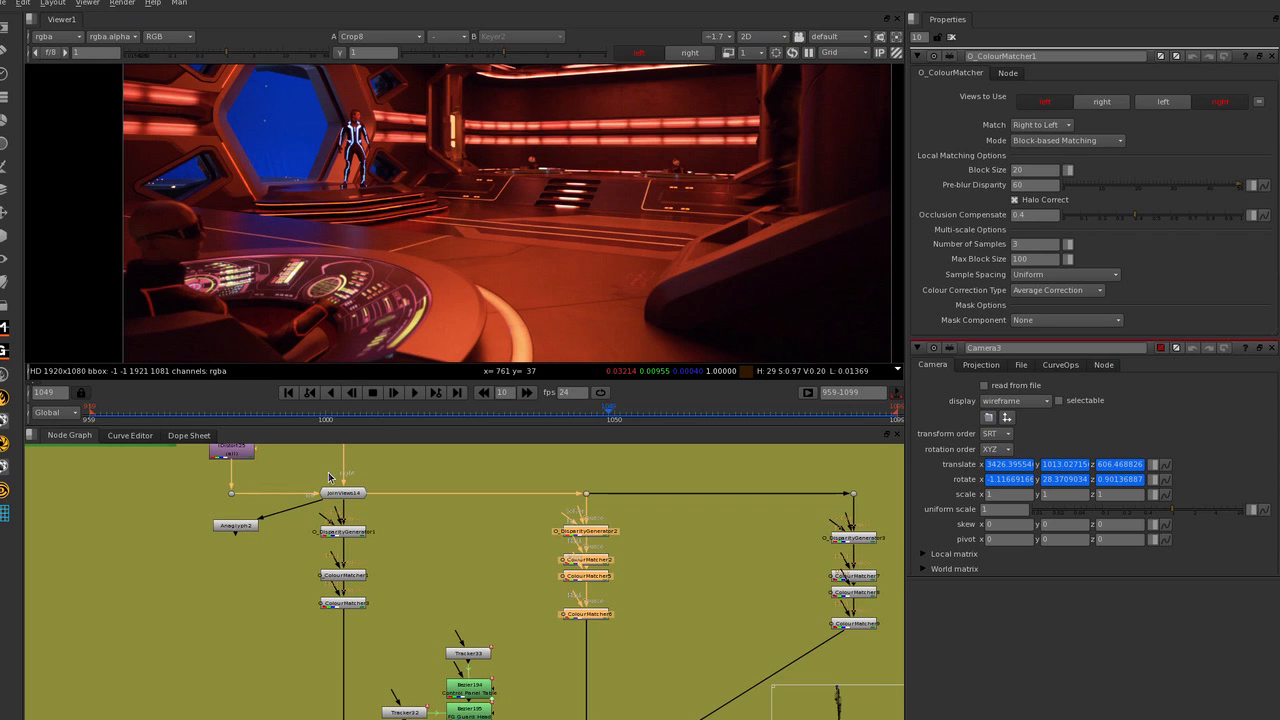
{"action": "middle_click_drag", "start_coordinate": [667, 557], "coordinate": [596, 553]}
{"action": "middle_click_drag", "start_coordinate": [327, 541], "coordinate": [405, 522]}
Open the O_DisparityGenerator1 node's properties.
{"action": "scroll", "coordinate": [328, 498], "scroll_direction": "up", "scroll_amount": 3}
{"action": "left_click", "coordinate": [352, 516]}
{"action": "middle_click_drag", "start_coordinate": [507, 540], "coordinate": [456, 560]}
{"action": "left_click", "coordinate": [362, 572]}
{"action": "left_click", "coordinate": [333, 598]}
{"action": "left_click", "coordinate": [380, 574]}
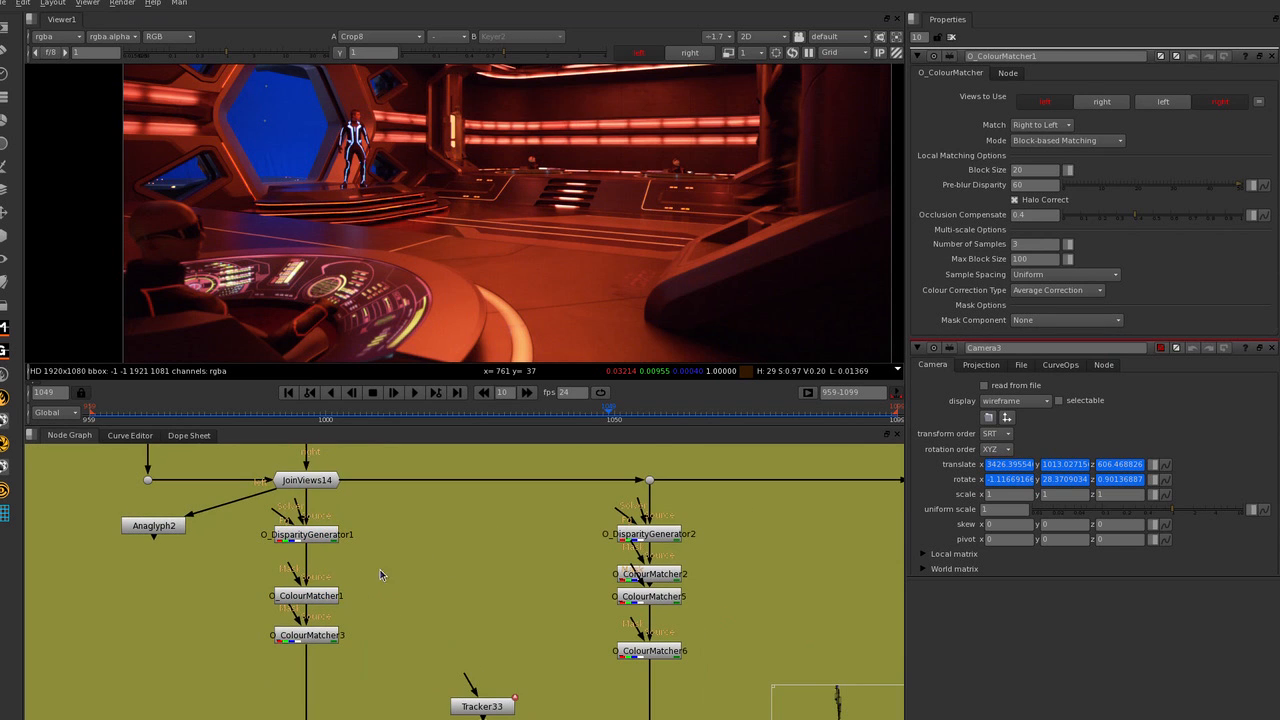
{"action": "double_click", "coordinate": [323, 543]}
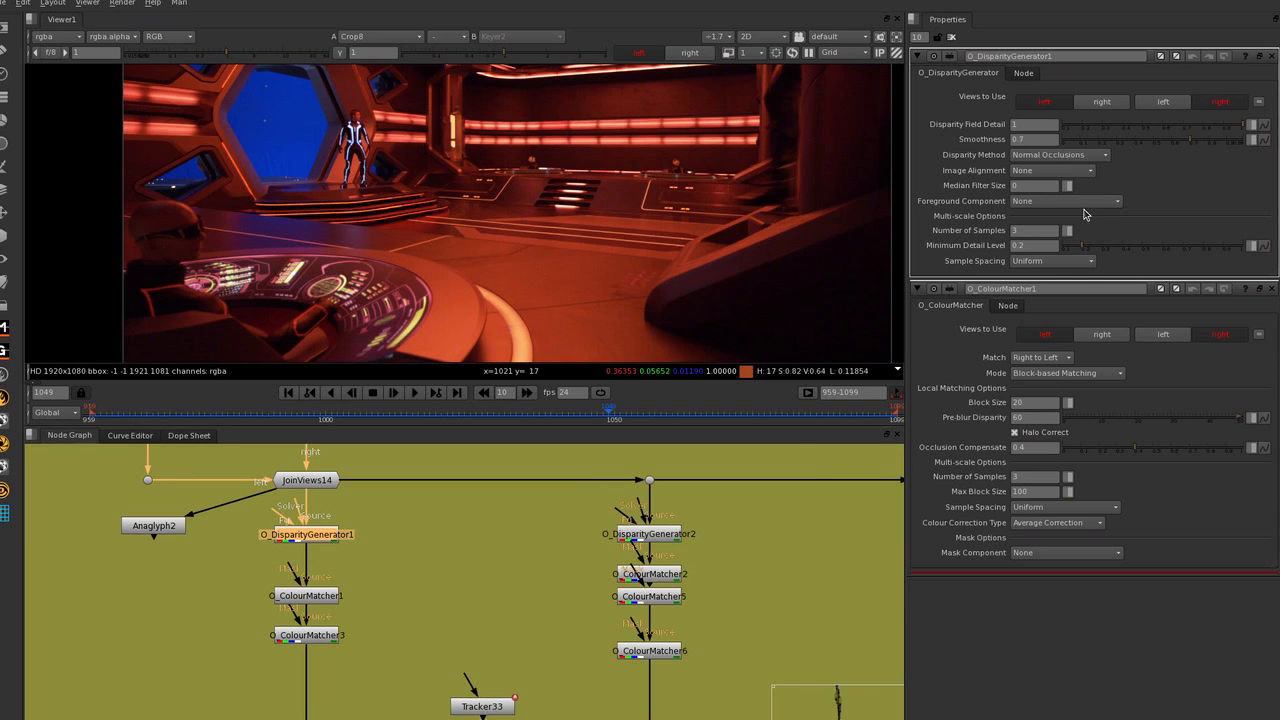
Compare the first matching chain with the second chain's colour matchers, then select O_ColourMatcher3.
{"action": "scroll", "coordinate": [342, 534], "scroll_direction": "down", "scroll_amount": 5}
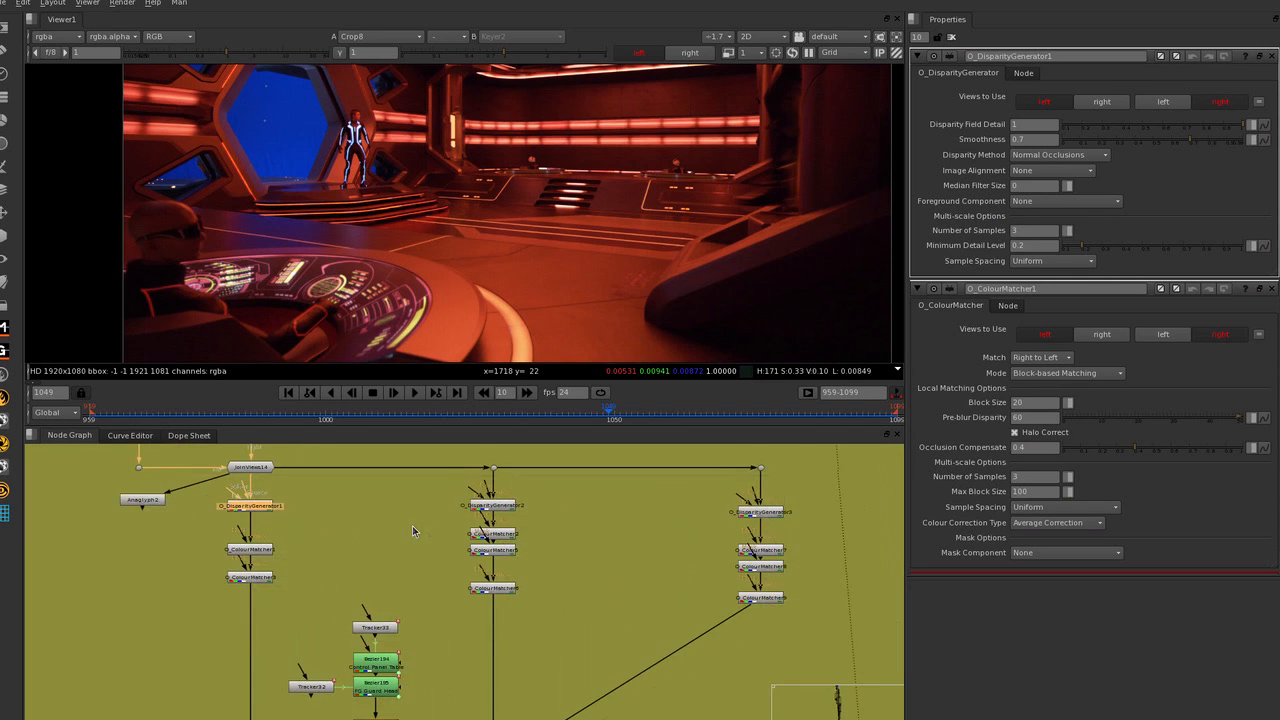
{"action": "left_click_drag", "start_coordinate": [200, 598], "coordinate": [286, 474]}
{"action": "left_click_drag", "start_coordinate": [440, 505], "coordinate": [531, 599]}
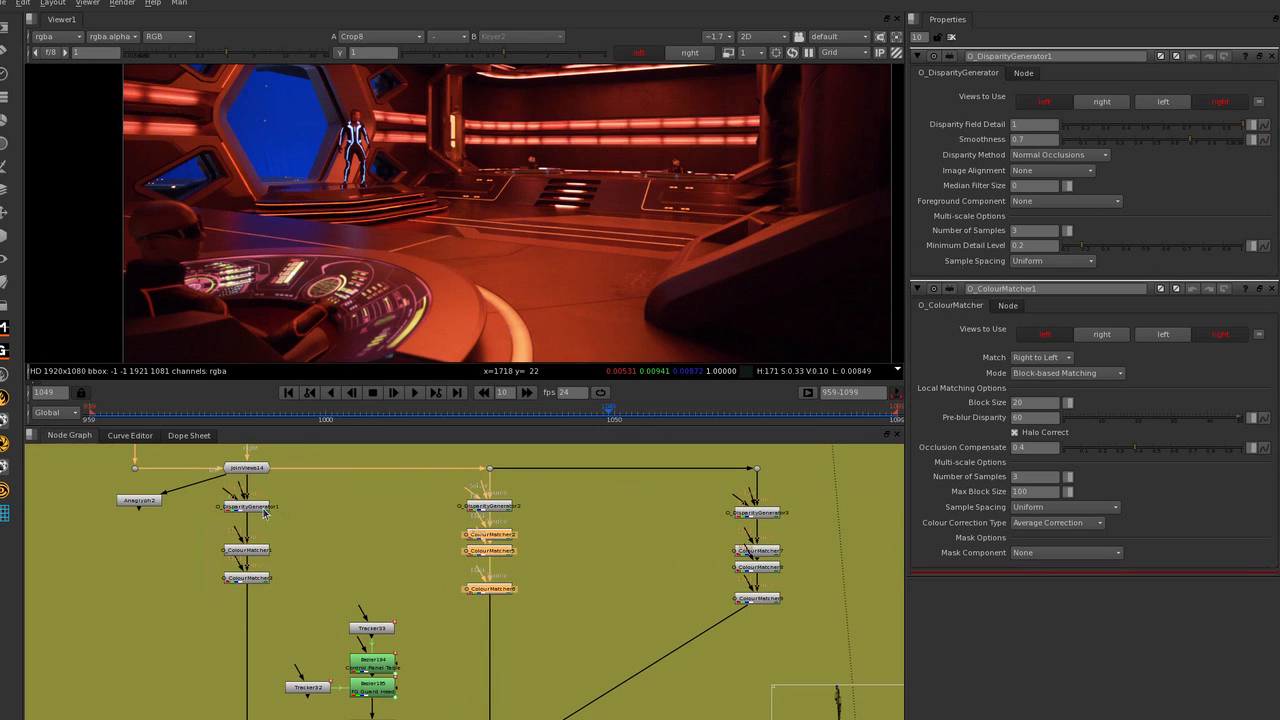
{"action": "middle_click_drag", "start_coordinate": [622, 559], "coordinate": [639, 501]}
{"action": "middle_click_drag", "start_coordinate": [322, 515], "coordinate": [316, 545]}
{"action": "left_click", "coordinate": [260, 548]}
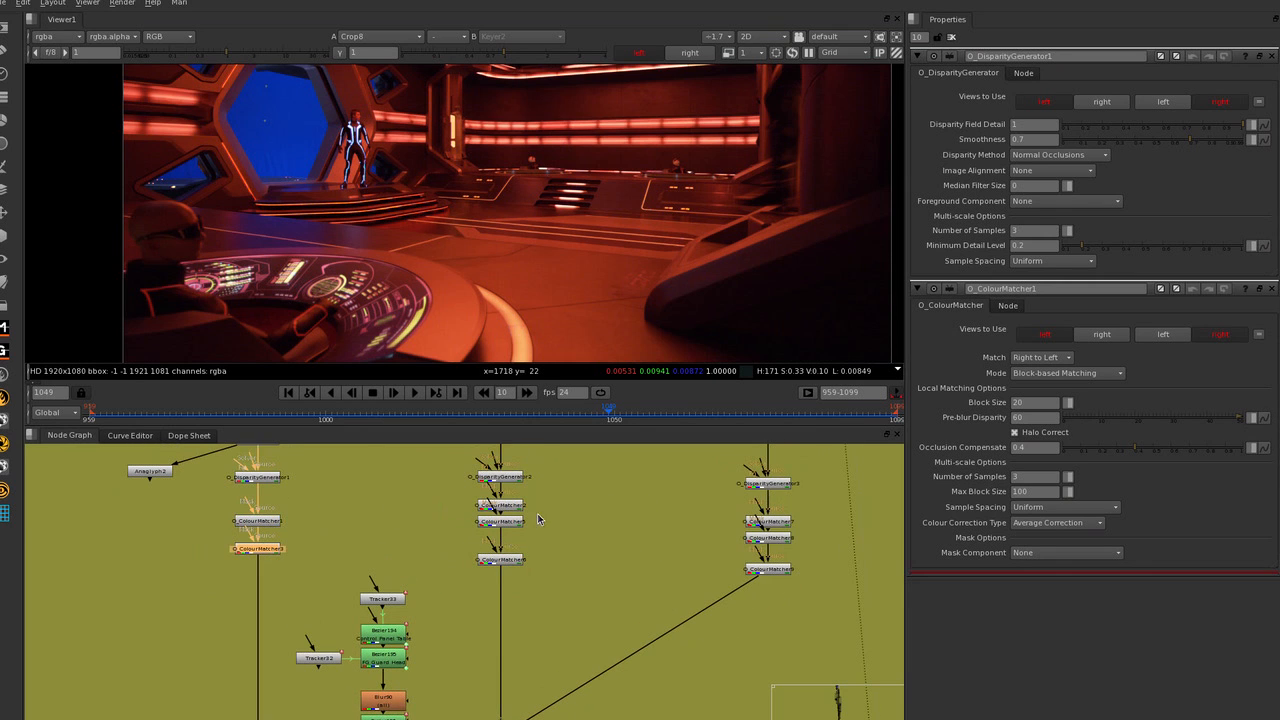
{"action": "middle_click_drag", "start_coordinate": [562, 524], "coordinate": [535, 523]}
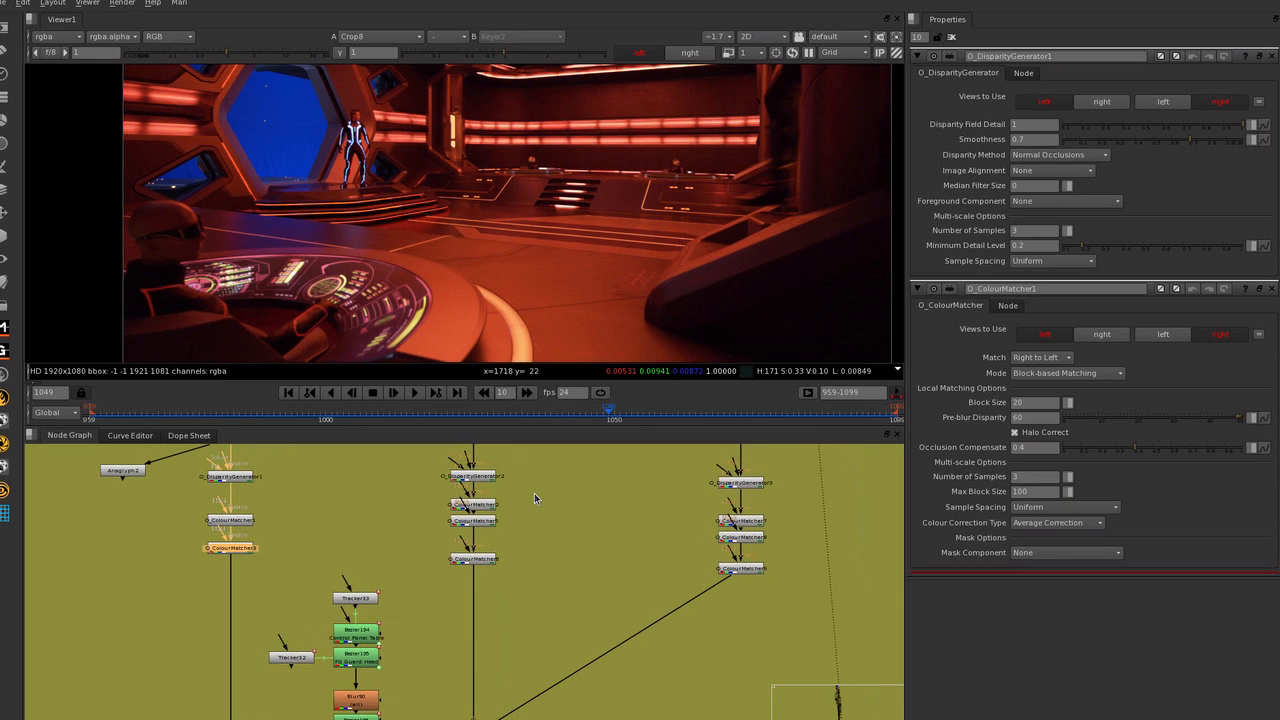
Display the Bezier197 matte in the viewer and select the last colour matcher of the third chain feeding the upper keymix.
{"action": "scroll", "coordinate": [534, 493], "scroll_direction": "down", "scroll_amount": 3}
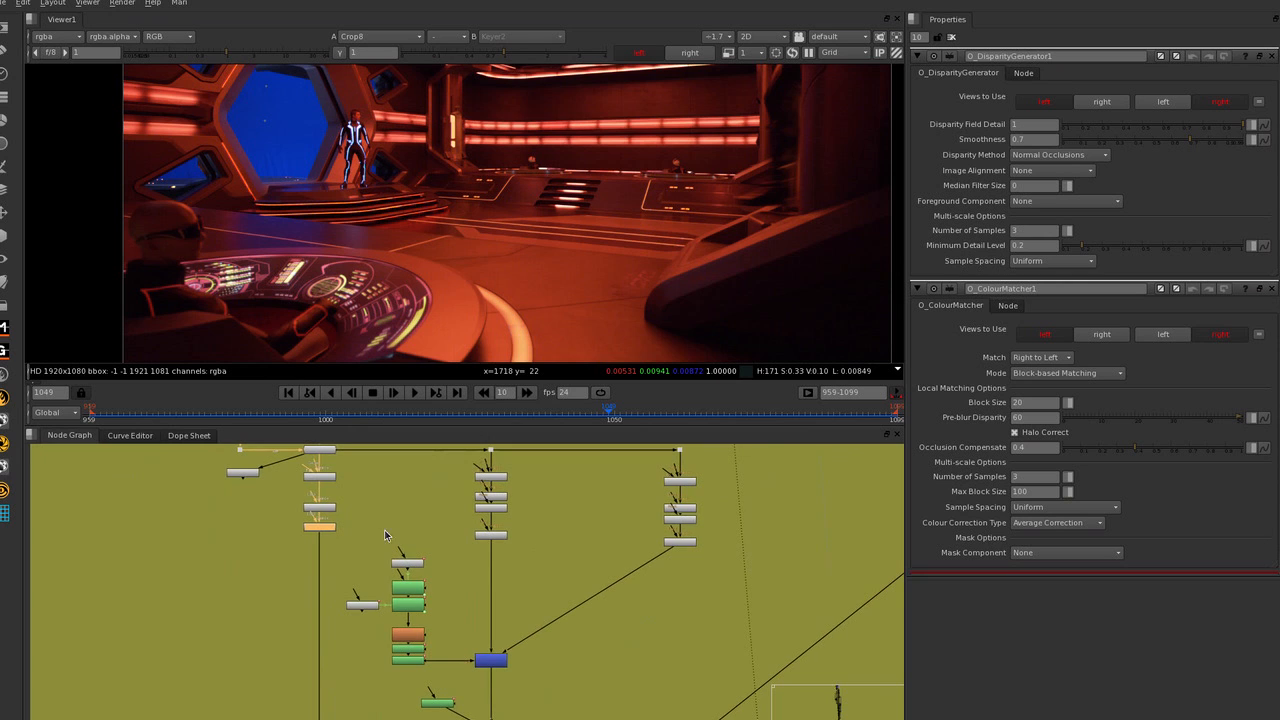
{"action": "middle_click_drag", "start_coordinate": [588, 554], "coordinate": [581, 498]}
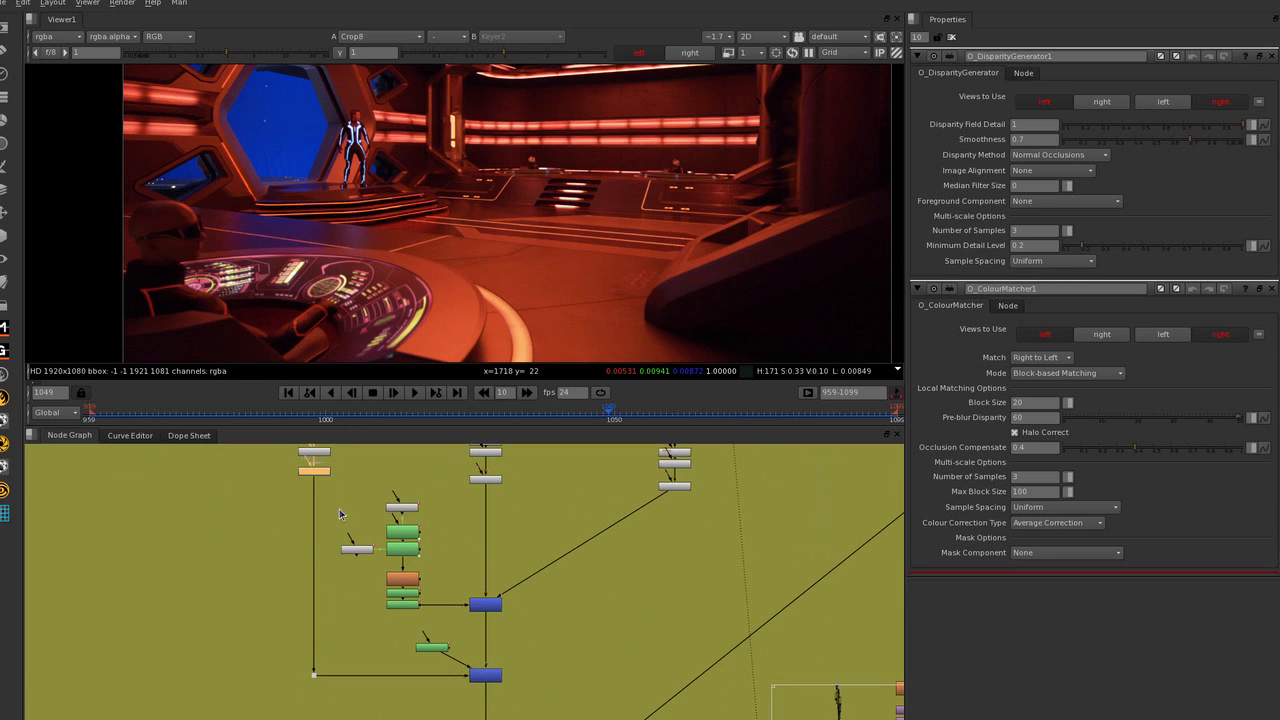
{"action": "middle_click_drag", "start_coordinate": [512, 616], "coordinate": [540, 572]}
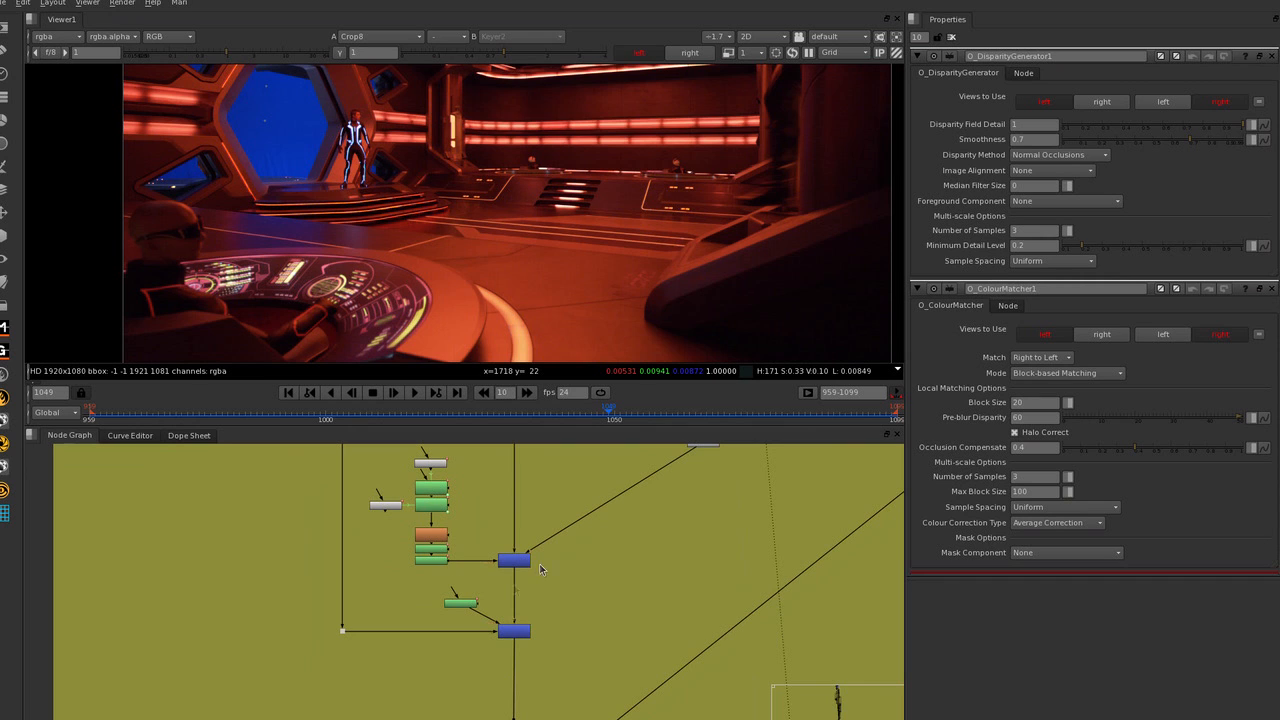
{"action": "left_click", "coordinate": [437, 560]}
{"action": "key", "text": "1"}
{"action": "scroll", "coordinate": [515, 186], "scroll_direction": "down", "scroll_amount": 4}
{"action": "middle_click_drag", "start_coordinate": [510, 195], "coordinate": [507, 247]}
{"action": "middle_click_drag", "start_coordinate": [469, 530], "coordinate": [452, 648]}
{"action": "left_click", "coordinate": [689, 562]}
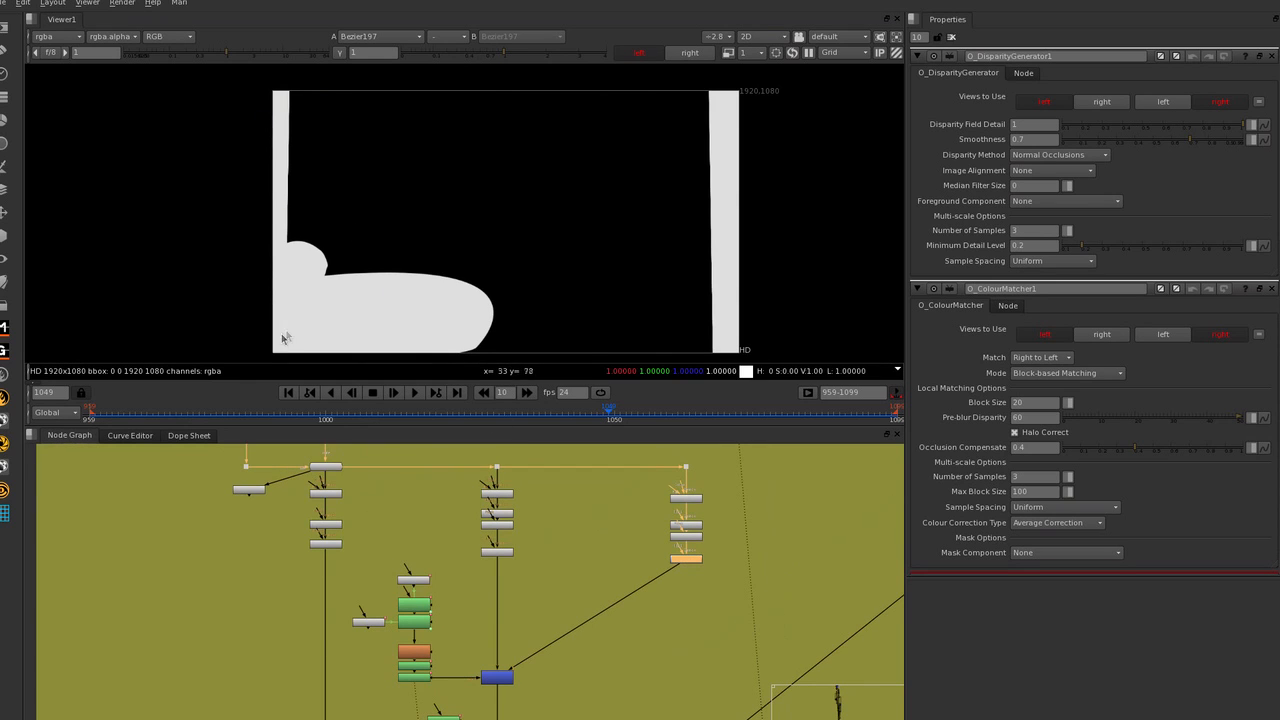
Display the Bezier193 matte that feeds the lower keymix and centre its shape in the viewer.
{"action": "middle_click_drag", "start_coordinate": [576, 578], "coordinate": [578, 473]}
{"action": "left_click", "coordinate": [445, 616]}
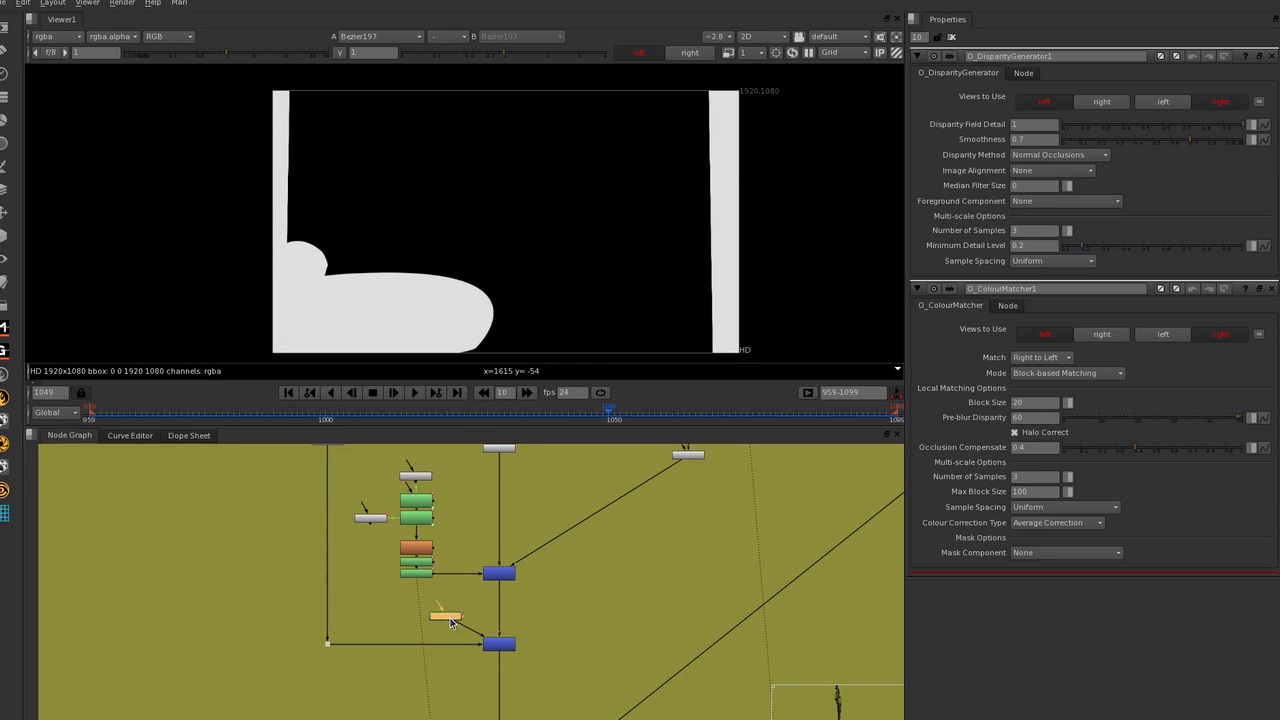
{"action": "key", "text": "1"}
{"action": "middle_click_drag", "start_coordinate": [540, 332], "coordinate": [522, 299]}
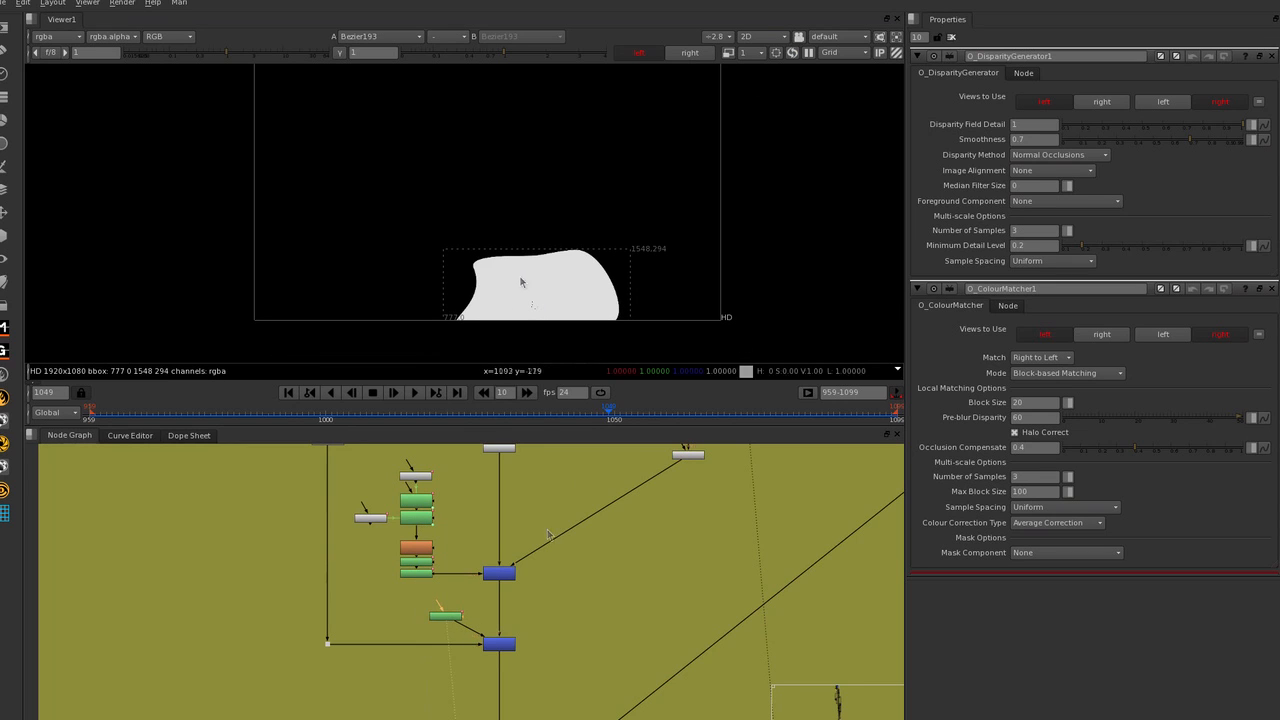
Show the plate downstream of Keymix65 in the viewer and select the OneView11 RIGHT node.
{"action": "middle_click_drag", "start_coordinate": [565, 665], "coordinate": [507, 592]}
{"action": "scroll", "coordinate": [507, 592], "scroll_direction": "up", "scroll_amount": 5}
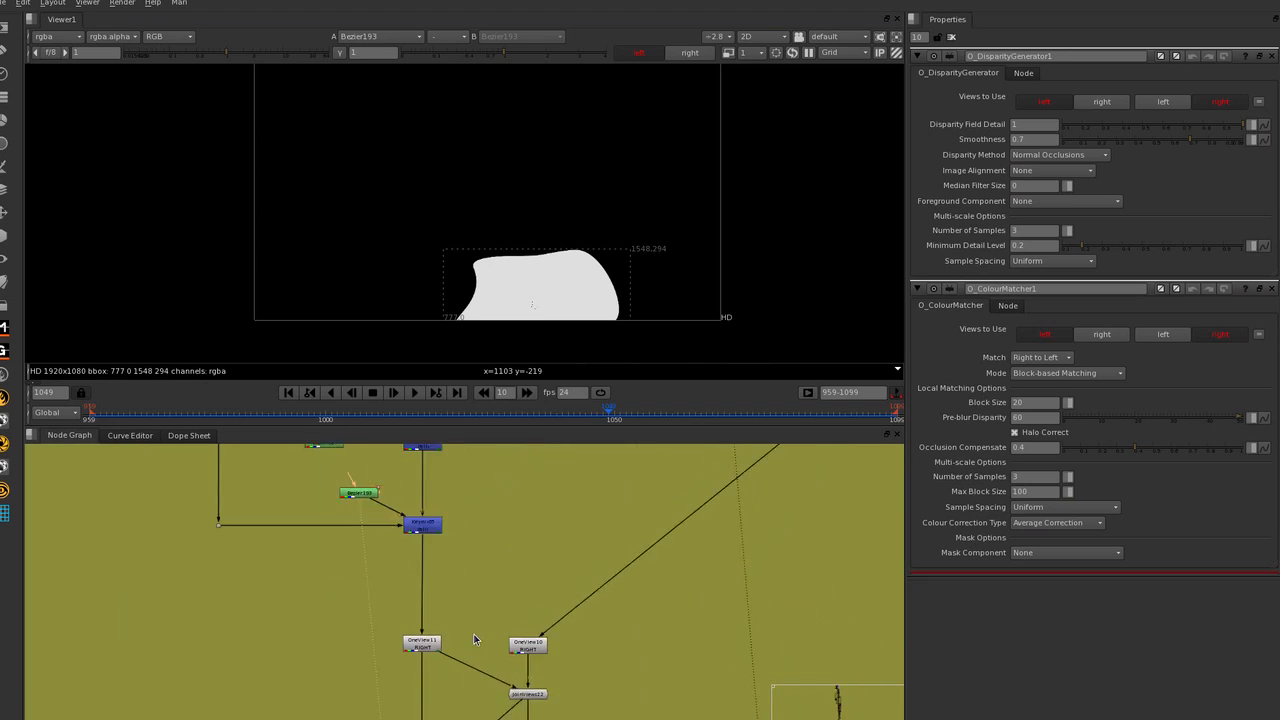
{"action": "left_click", "coordinate": [400, 648]}
{"action": "left_click", "coordinate": [467, 606]}
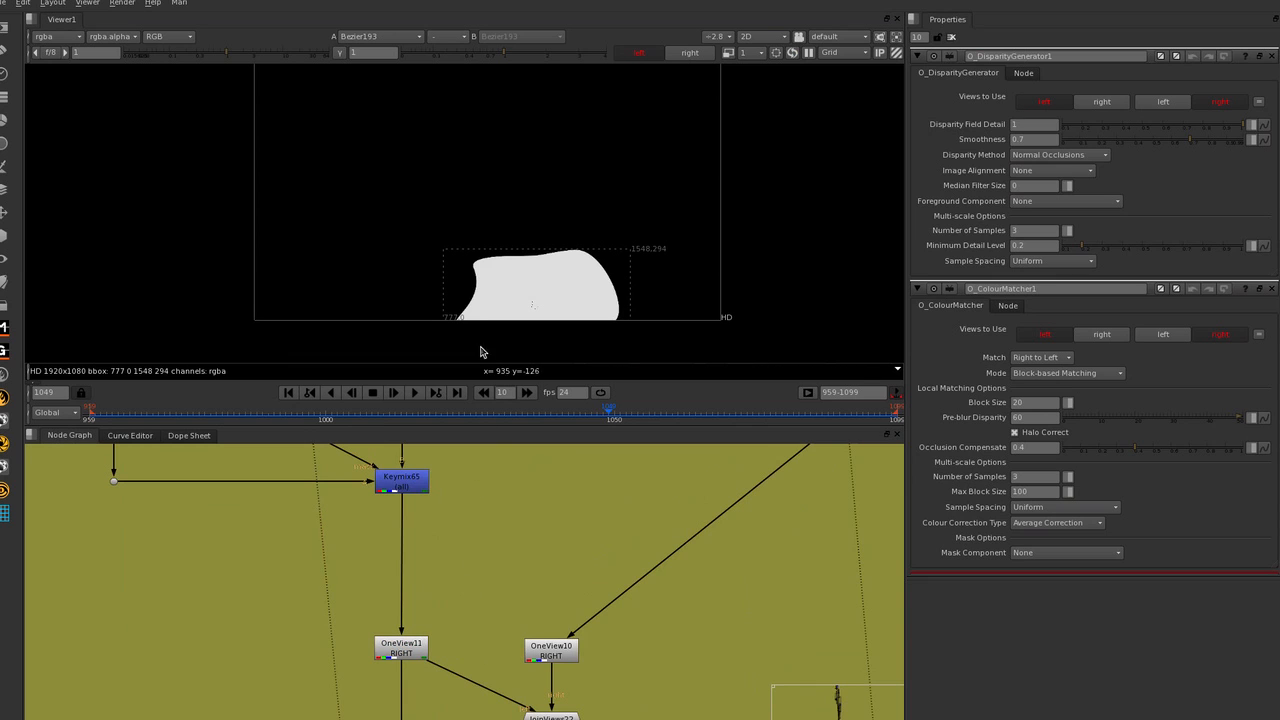
{"action": "key", "text": "1"}
{"action": "scroll", "coordinate": [446, 610], "scroll_direction": "down", "scroll_amount": 1}
{"action": "left_click", "coordinate": [410, 645]}
{"action": "middle_click_drag", "start_coordinate": [459, 673], "coordinate": [416, 558]}
{"action": "scroll", "coordinate": [425, 554], "scroll_direction": "down", "scroll_amount": 1}
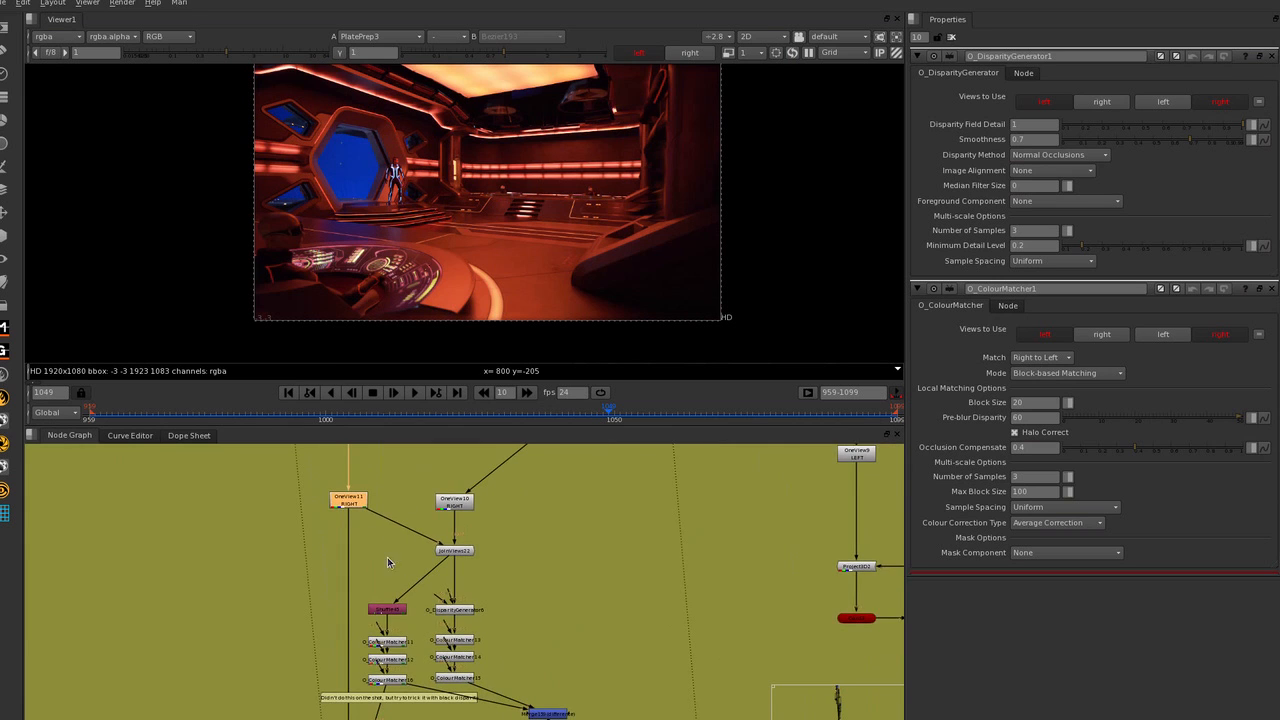
Examine how the OneView11 and OneView10 nodes connect into JoinViews22, ending with OneView11 selected.
{"action": "scroll", "coordinate": [390, 562], "scroll_direction": "down", "scroll_amount": 1}
{"action": "scroll", "coordinate": [410, 550], "scroll_direction": "down", "scroll_amount": 1}
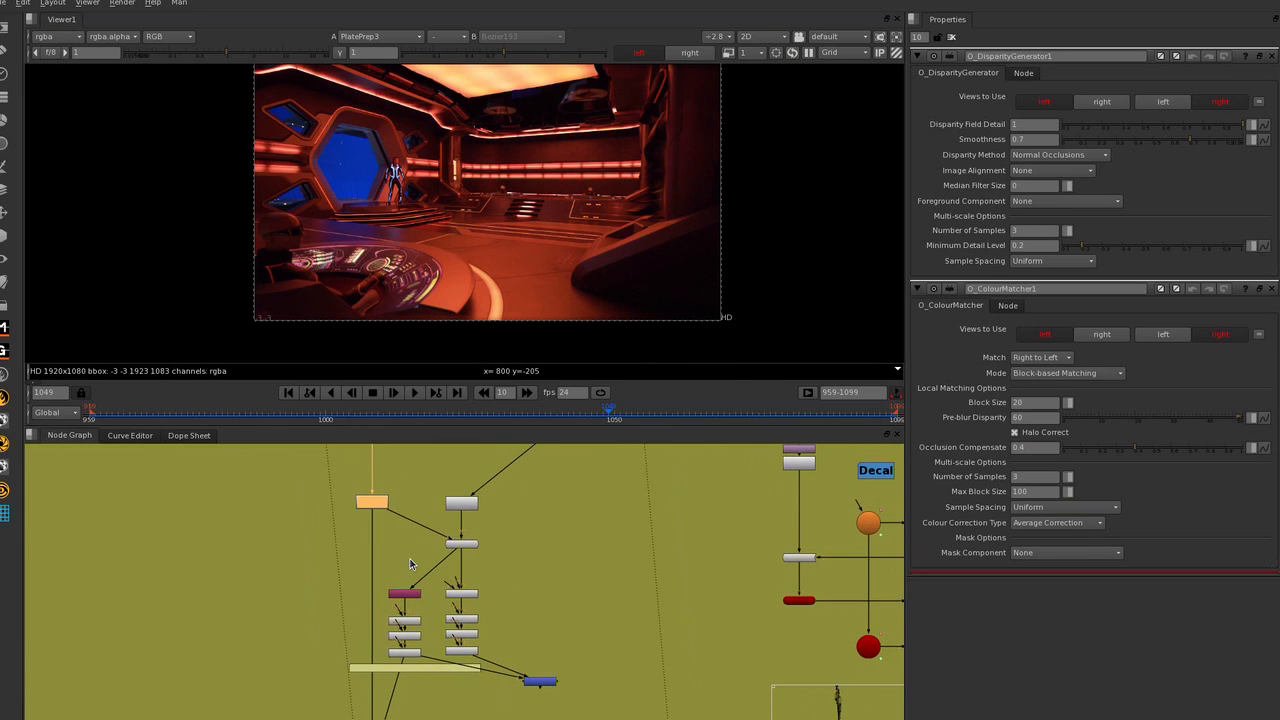
{"action": "left_click_drag", "start_coordinate": [314, 487], "coordinate": [430, 538]}
{"action": "mouse_move", "coordinate": [428, 554]}
{"action": "middle_mouse_down"}
{"action": "mouse_move", "coordinate": [393, 522]}
{"action": "mouse_move", "coordinate": [631, 525]}
{"action": "mouse_move", "coordinate": [594, 582]}
{"action": "middle_mouse_up"}
{"action": "scroll", "coordinate": [439, 521], "scroll_direction": "up", "scroll_amount": 2}
{"action": "scroll", "coordinate": [572, 520], "scroll_direction": "down", "scroll_amount": 1}
{"action": "scroll", "coordinate": [587, 518], "scroll_direction": "up", "scroll_amount": 2}
{"action": "middle_click_drag", "start_coordinate": [580, 520], "coordinate": [648, 570]}
{"action": "scroll", "coordinate": [564, 545], "scroll_direction": "up", "scroll_amount": 2}
{"action": "scroll", "coordinate": [616, 560], "scroll_direction": "up", "scroll_amount": 1}
{"action": "scroll", "coordinate": [610, 568], "scroll_direction": "down", "scroll_amount": 1}
{"action": "left_click", "coordinate": [568, 625]}
{"action": "middle_click_drag", "start_coordinate": [673, 567], "coordinate": [660, 570]}
{"action": "left_click", "coordinate": [303, 519]}
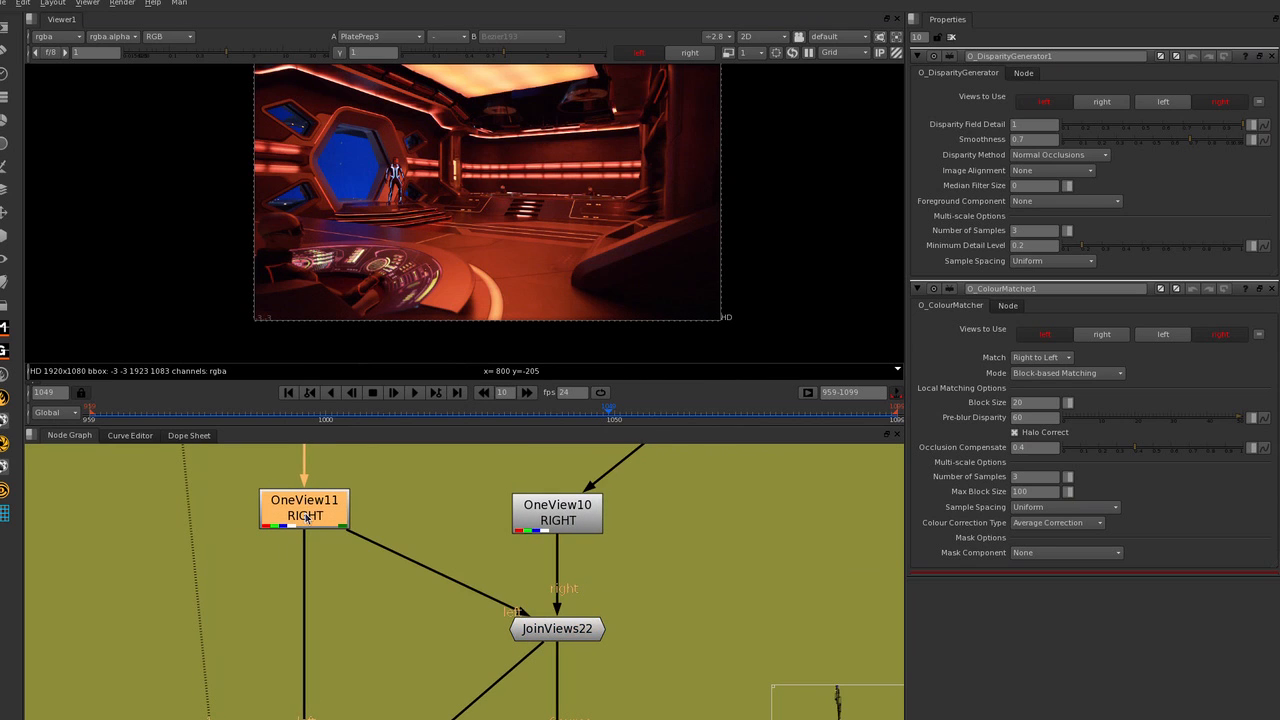
Trace JoinViews22 and its right input OneView10 by selecting the two nodes alternately, ending on OneView10.
{"action": "left_click", "coordinate": [548, 636]}
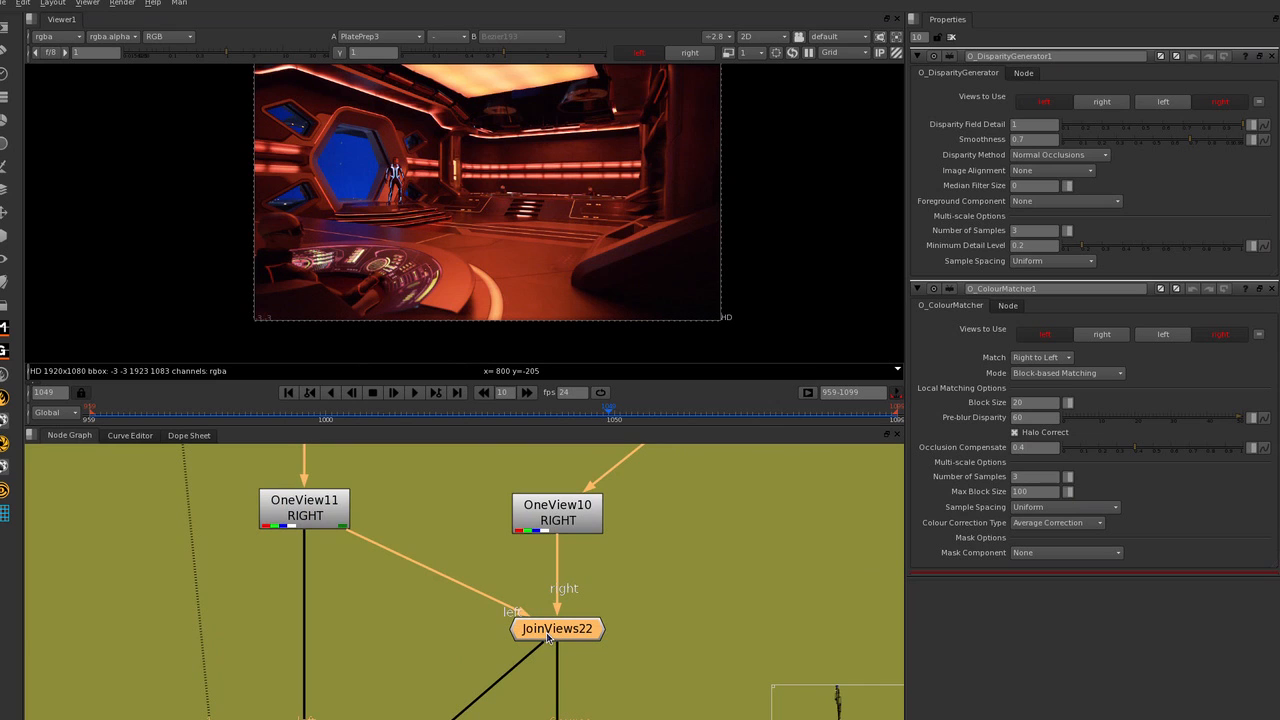
{"action": "left_click", "coordinate": [560, 521]}
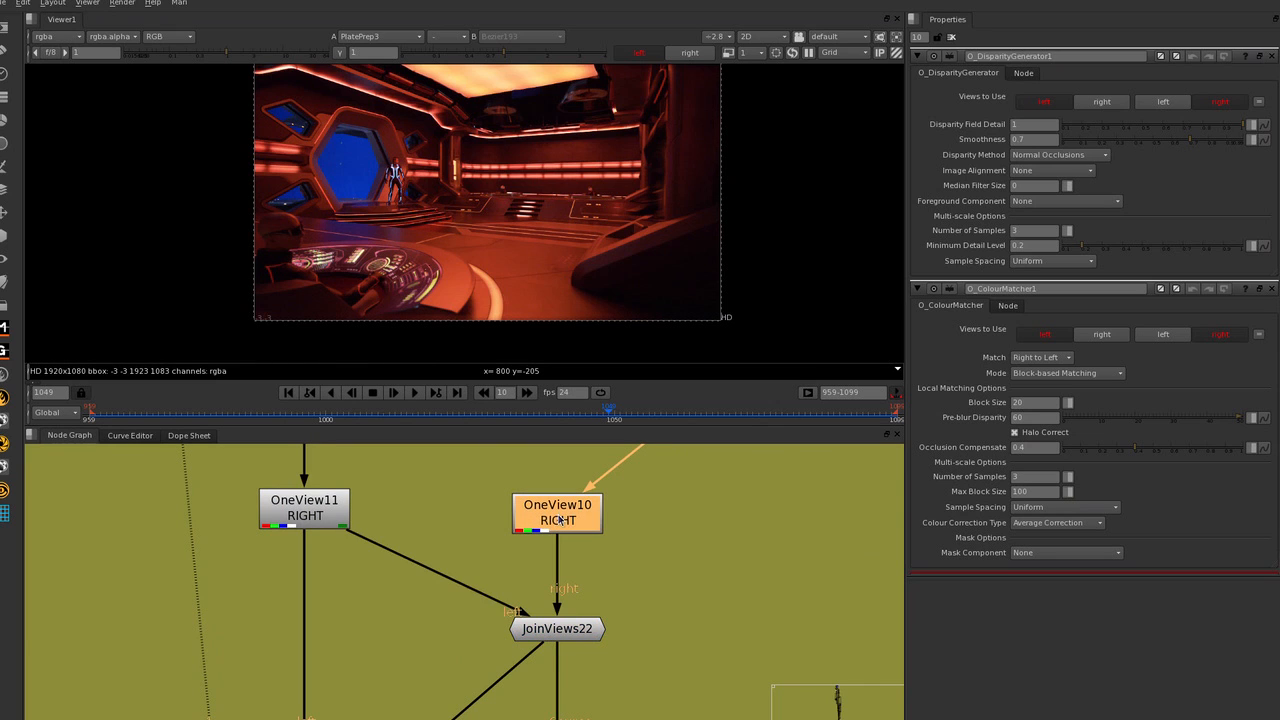
{"action": "left_click", "coordinate": [557, 641]}
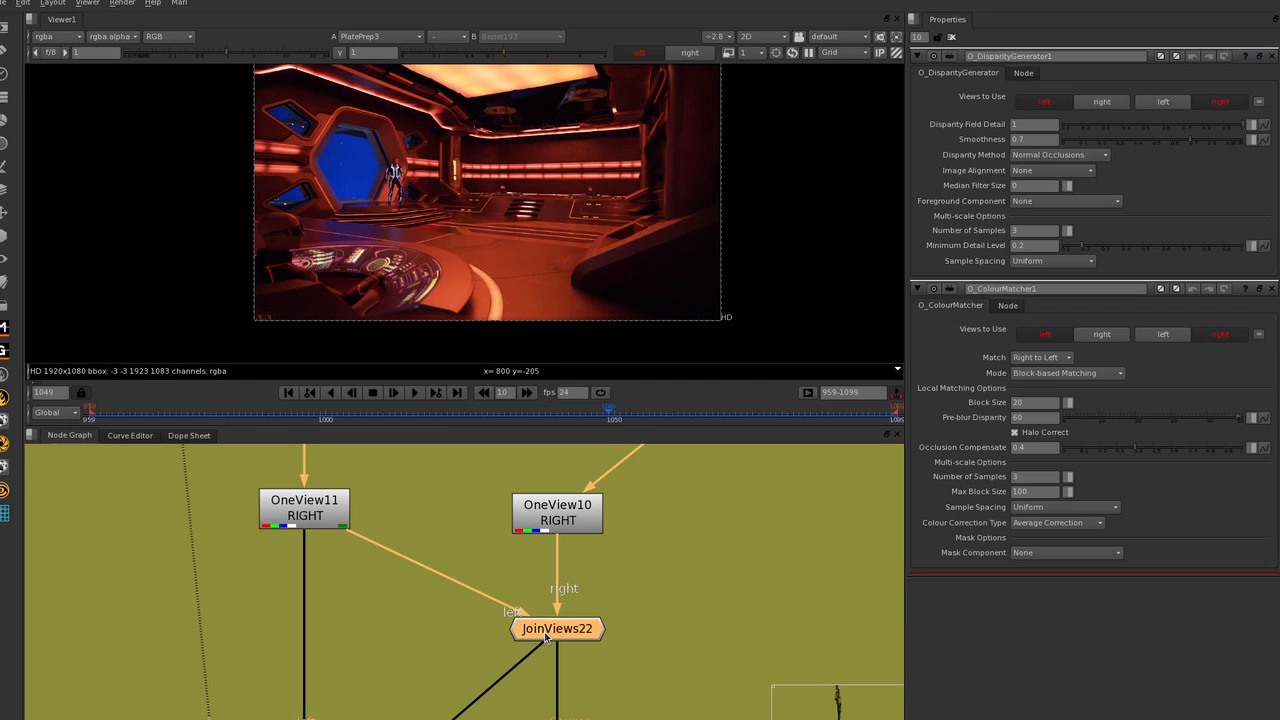
{"action": "left_click", "coordinate": [579, 521]}
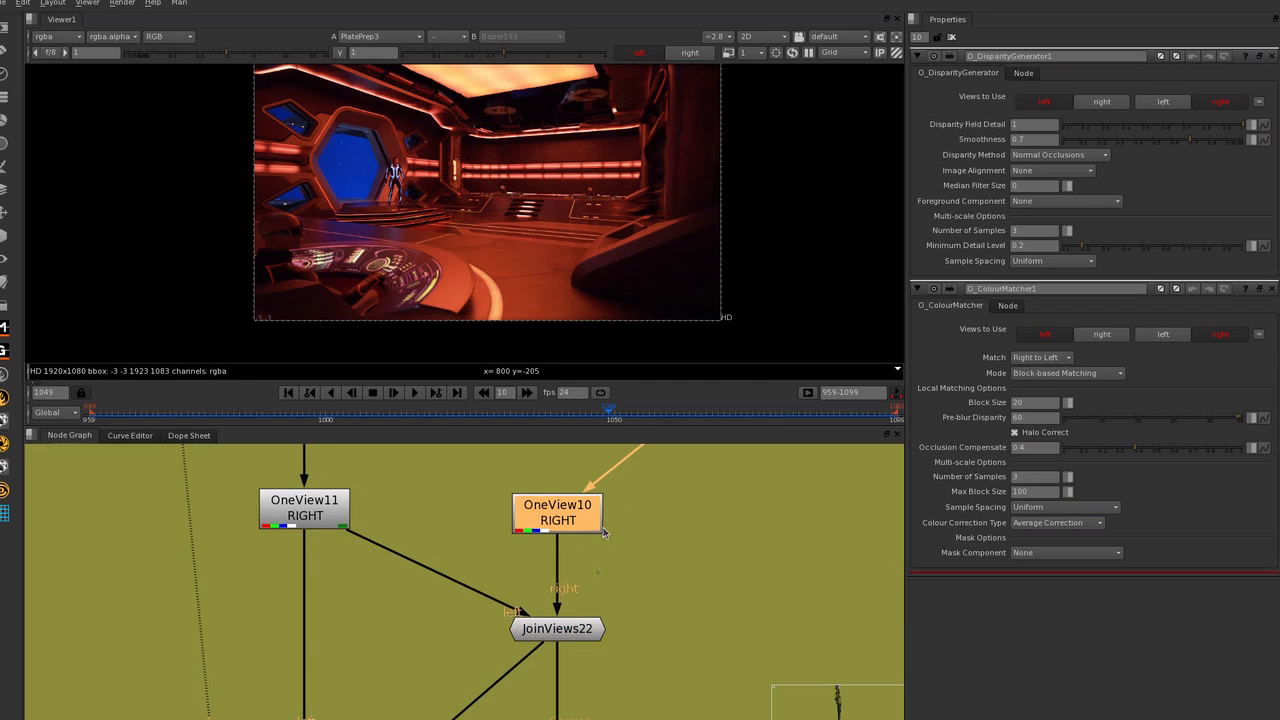
{"action": "scroll", "coordinate": [593, 589], "scroll_direction": "down", "scroll_amount": 3}
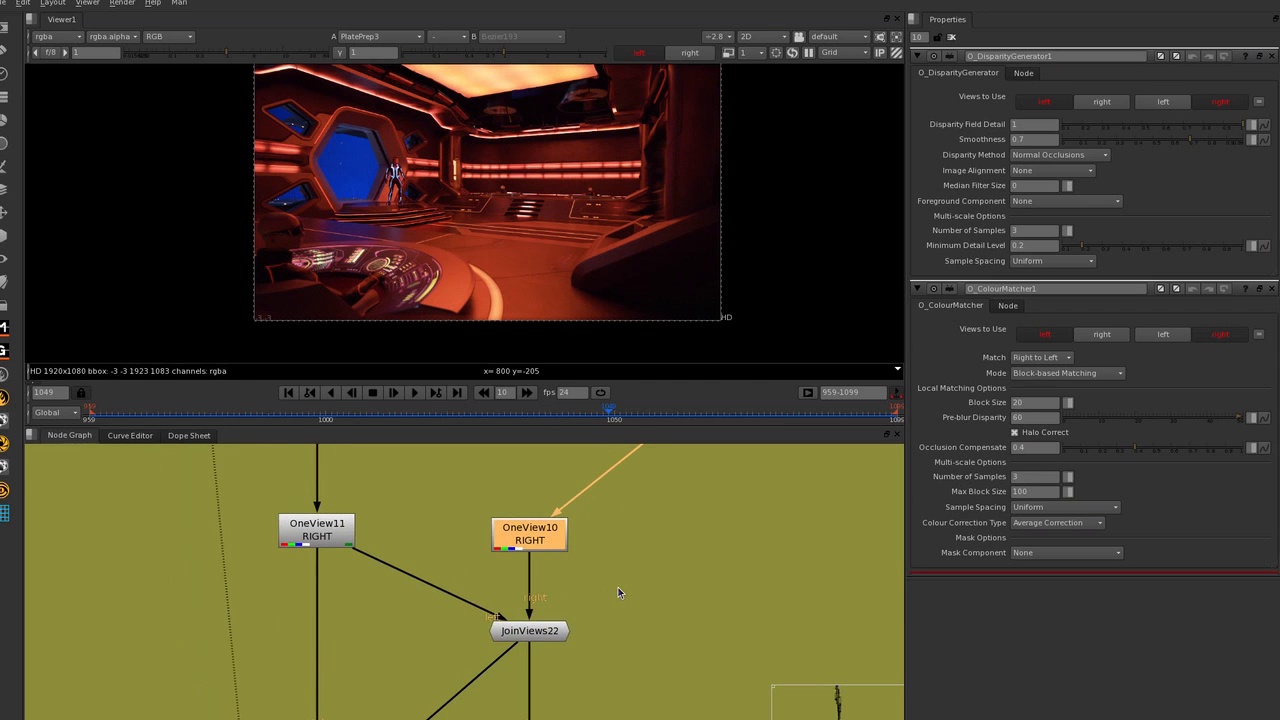
{"action": "scroll", "coordinate": [600, 599], "scroll_direction": "up", "scroll_amount": 2}
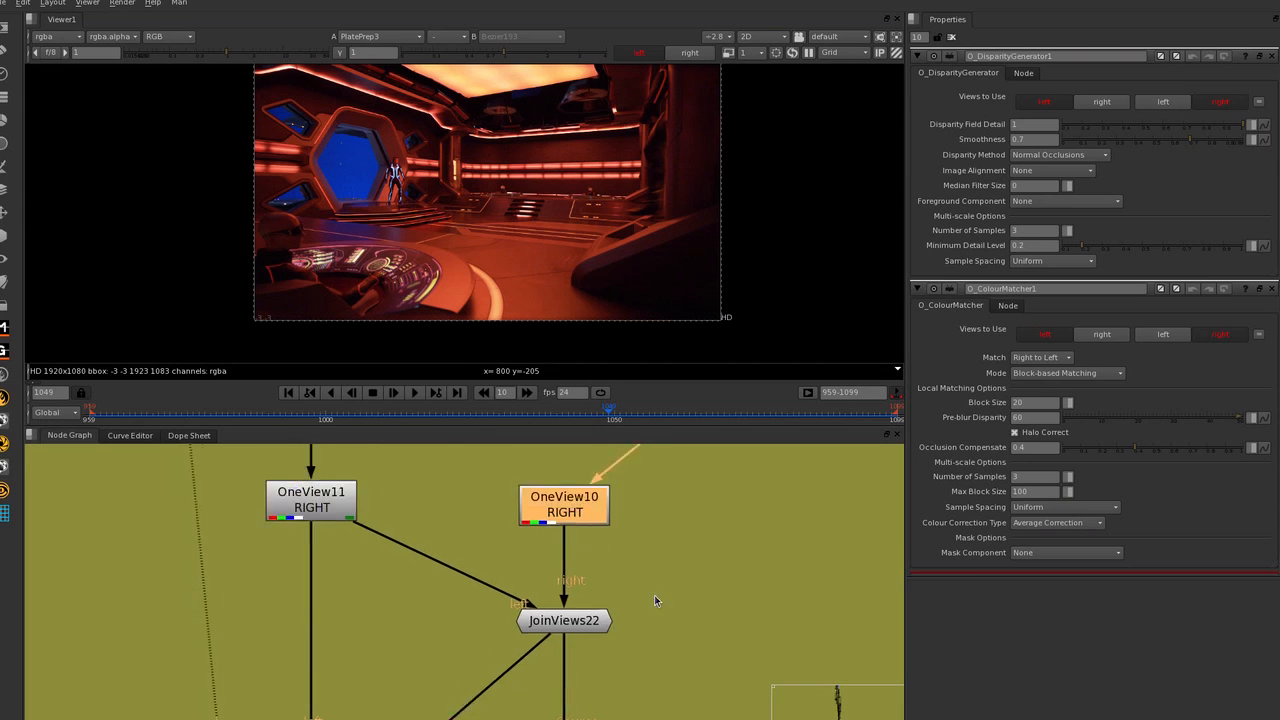
Locate O_DisparityGenerator6 below JoinViews22 and open the neighbouring Shuffle45 node's properties to review its disparity output.
{"action": "scroll", "coordinate": [658, 583], "scroll_direction": "down", "scroll_amount": 3}
{"action": "middle_click_drag", "start_coordinate": [662, 572], "coordinate": [685, 517]}
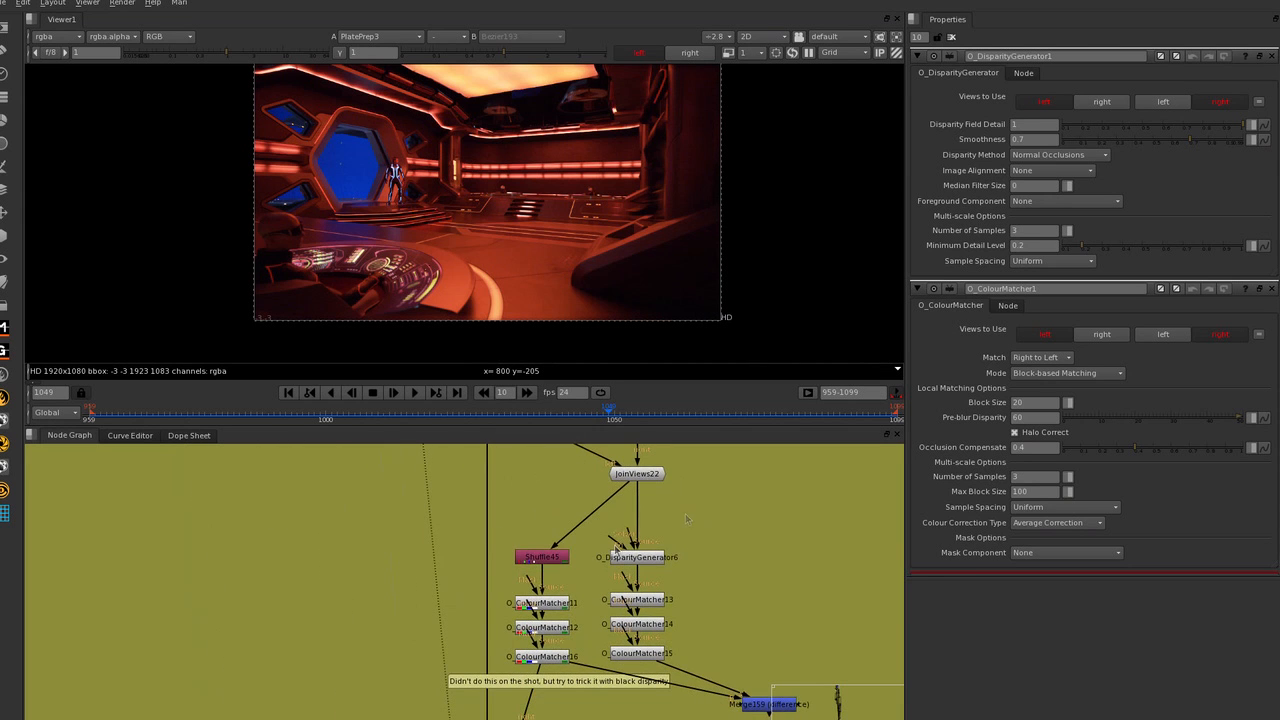
{"action": "middle_click_drag", "start_coordinate": [573, 568], "coordinate": [565, 552]}
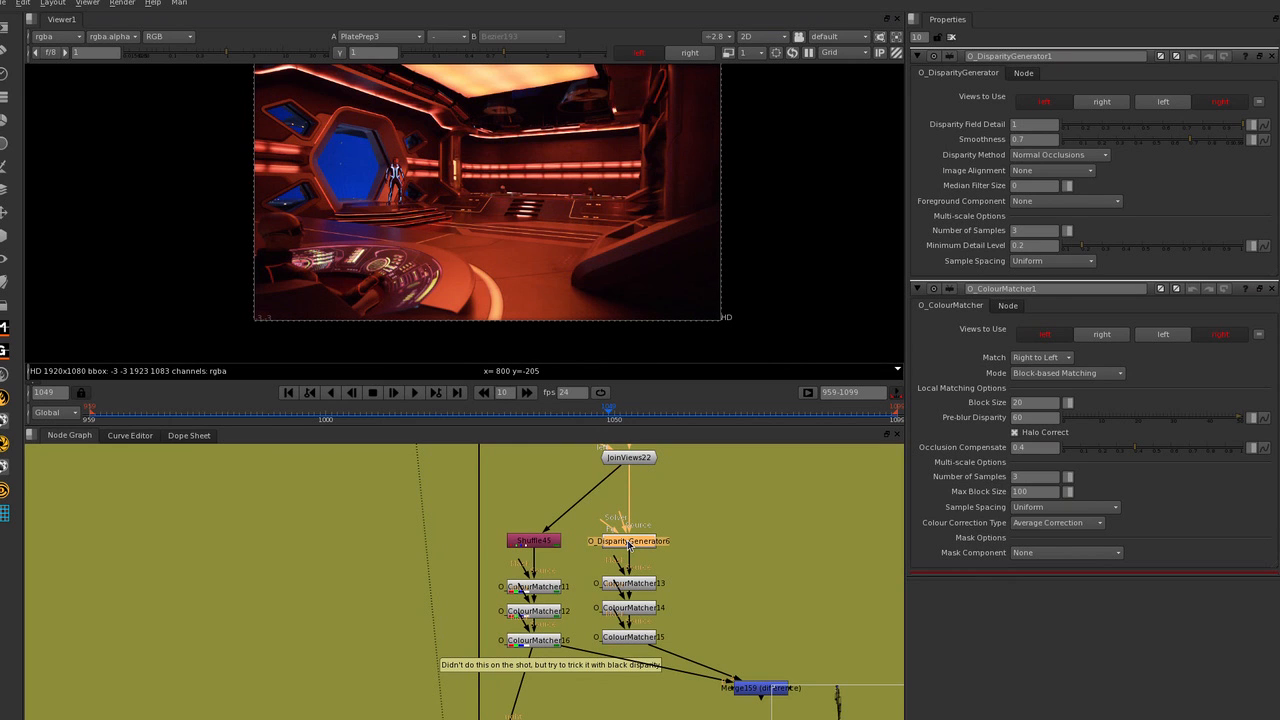
{"action": "double_click", "coordinate": [552, 545]}
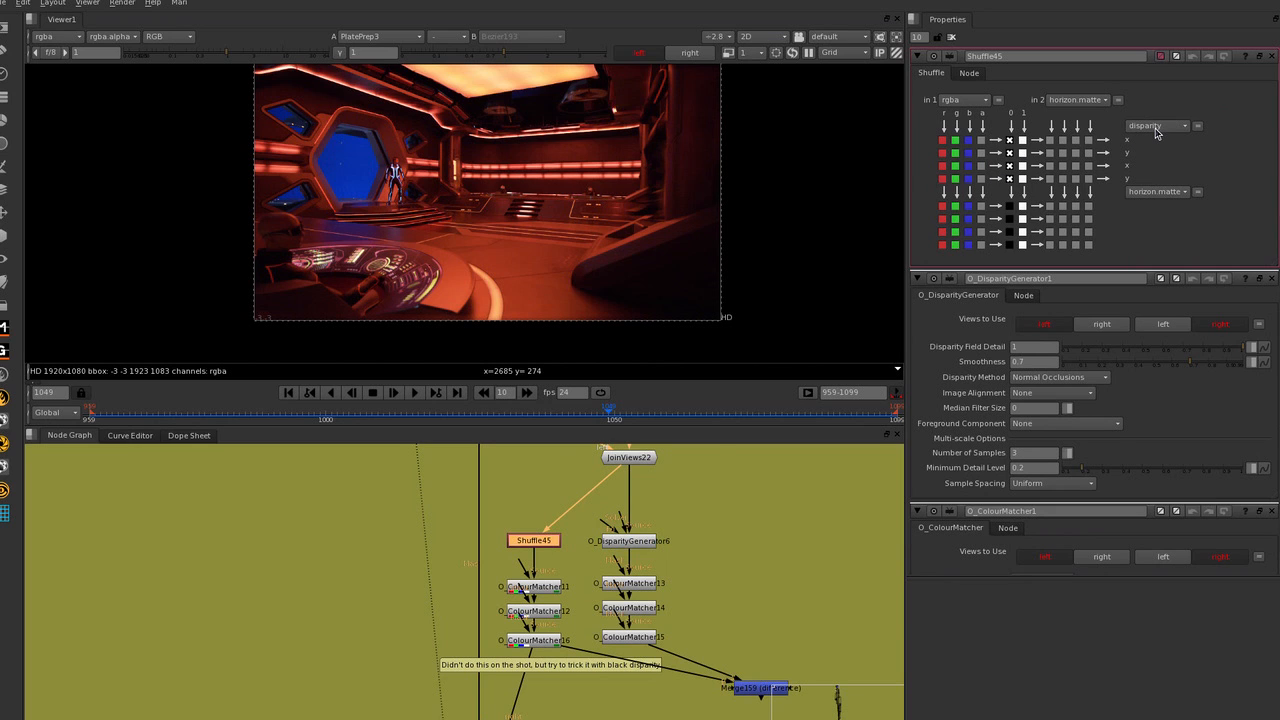
Review the O_ColourMatcher11, 12 and 16 nodes below Shuffle45 by selecting them together, then clear the selection.
{"action": "left_click", "coordinate": [538, 588]}
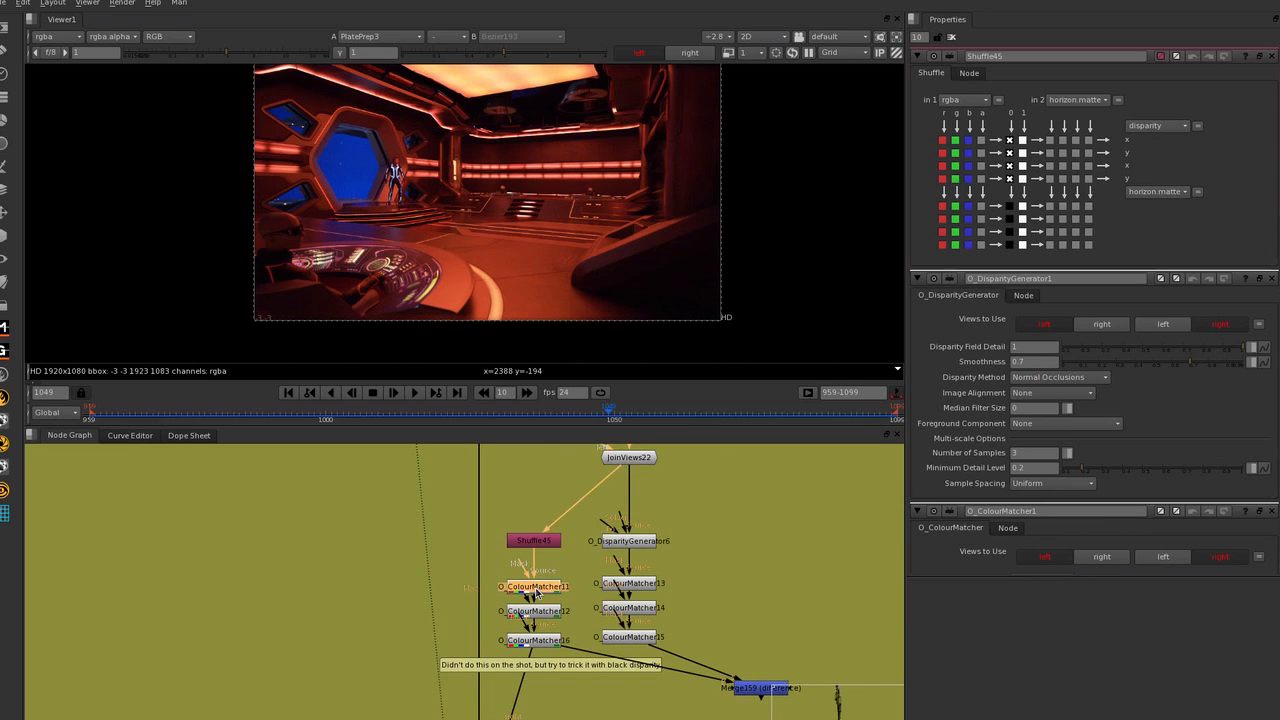
{"action": "scroll", "coordinate": [509, 597], "scroll_direction": "up", "scroll_amount": 3}
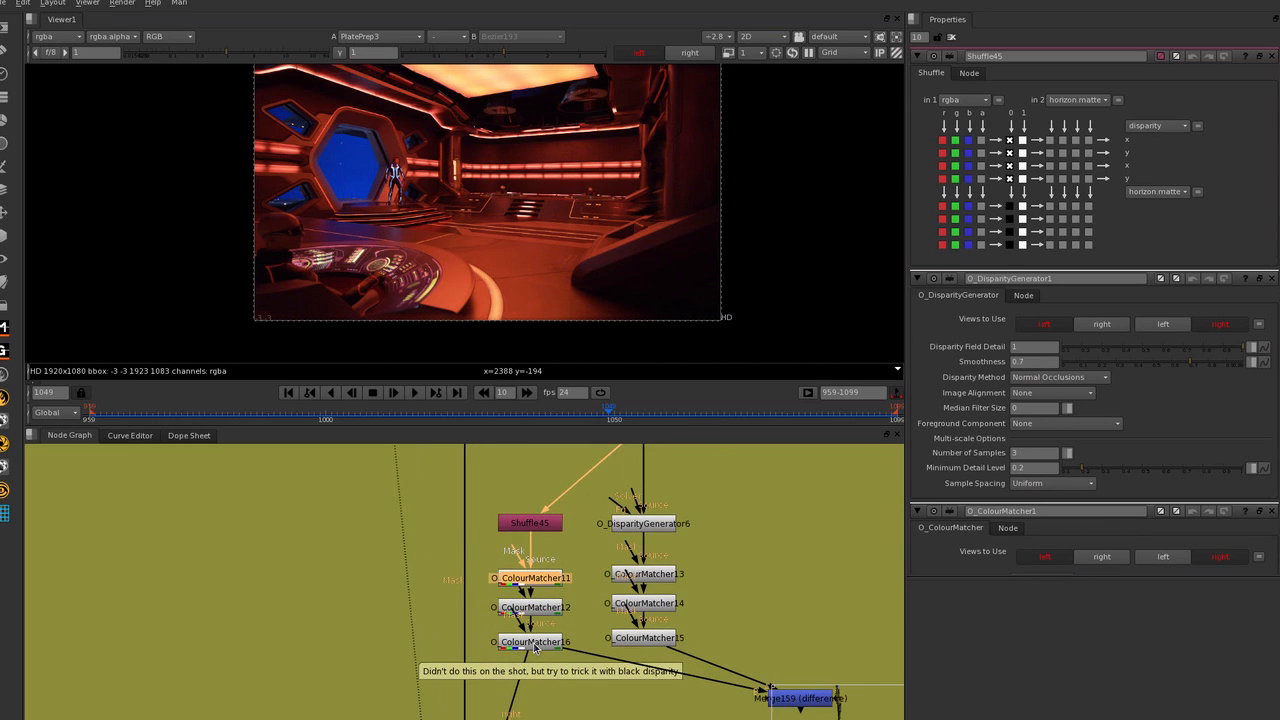
{"action": "left_click_drag", "start_coordinate": [435, 549], "coordinate": [577, 665]}
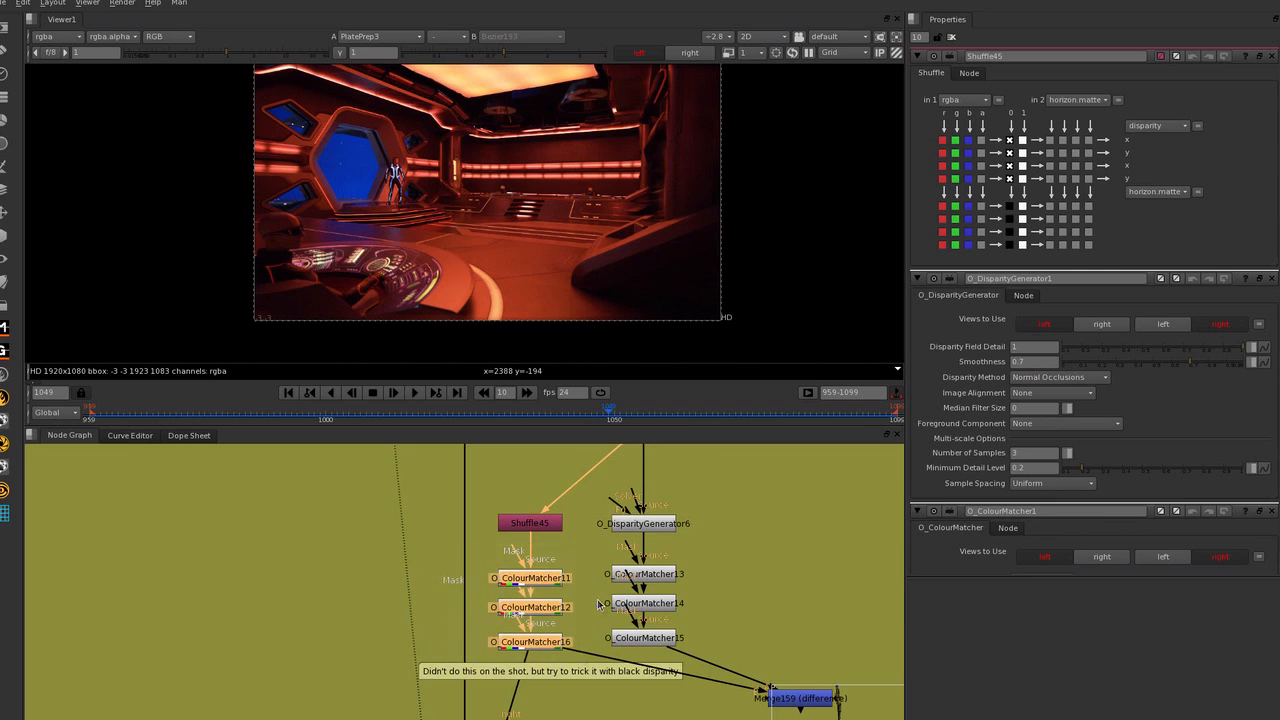
{"action": "scroll", "coordinate": [564, 563], "scroll_direction": "down", "scroll_amount": 3}
{"action": "left_click", "coordinate": [560, 659]}
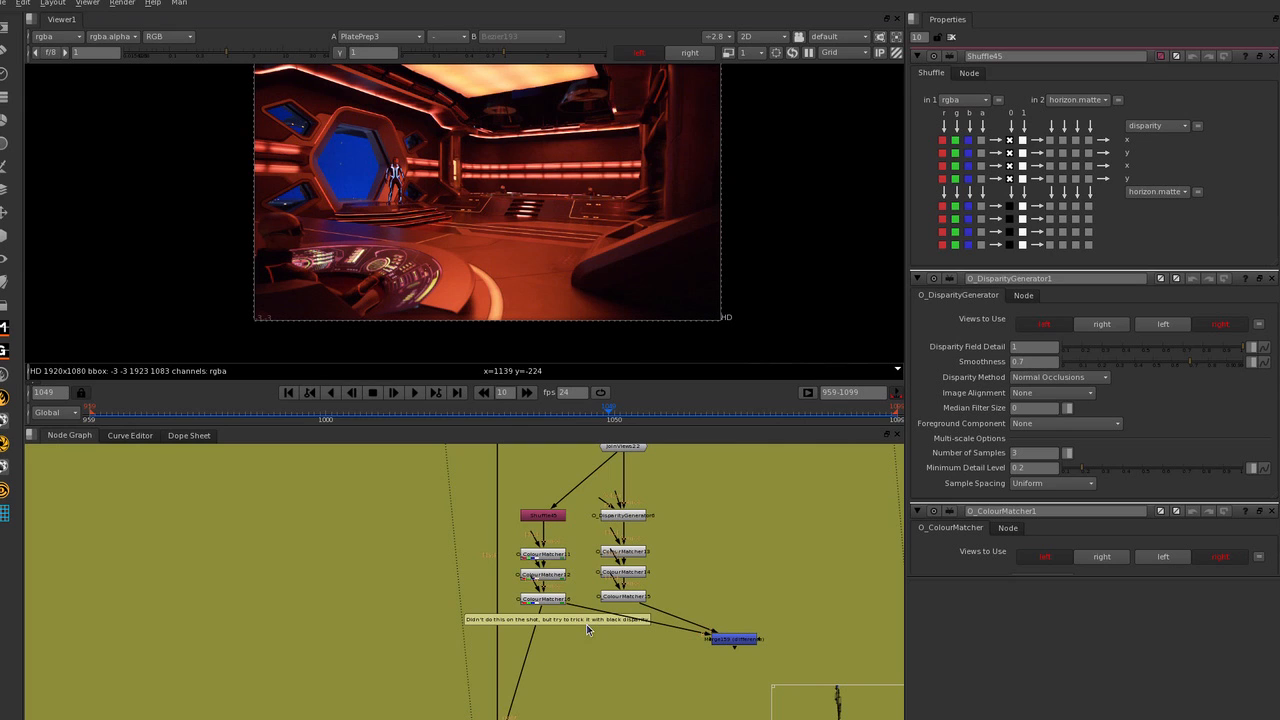
Bring the Decal branch into the node graph and inspect the floor logo close up in the left view, then in the right view.
{"action": "scroll", "coordinate": [560, 601], "scroll_direction": "down", "scroll_amount": 2}
{"action": "middle_click_drag", "start_coordinate": [646, 618], "coordinate": [509, 596]}
{"action": "scroll", "coordinate": [509, 595], "scroll_direction": "down", "scroll_amount": 2}
{"action": "middle_click_drag", "start_coordinate": [719, 586], "coordinate": [537, 630]}
{"action": "scroll", "coordinate": [609, 588], "scroll_direction": "down", "scroll_amount": 1}
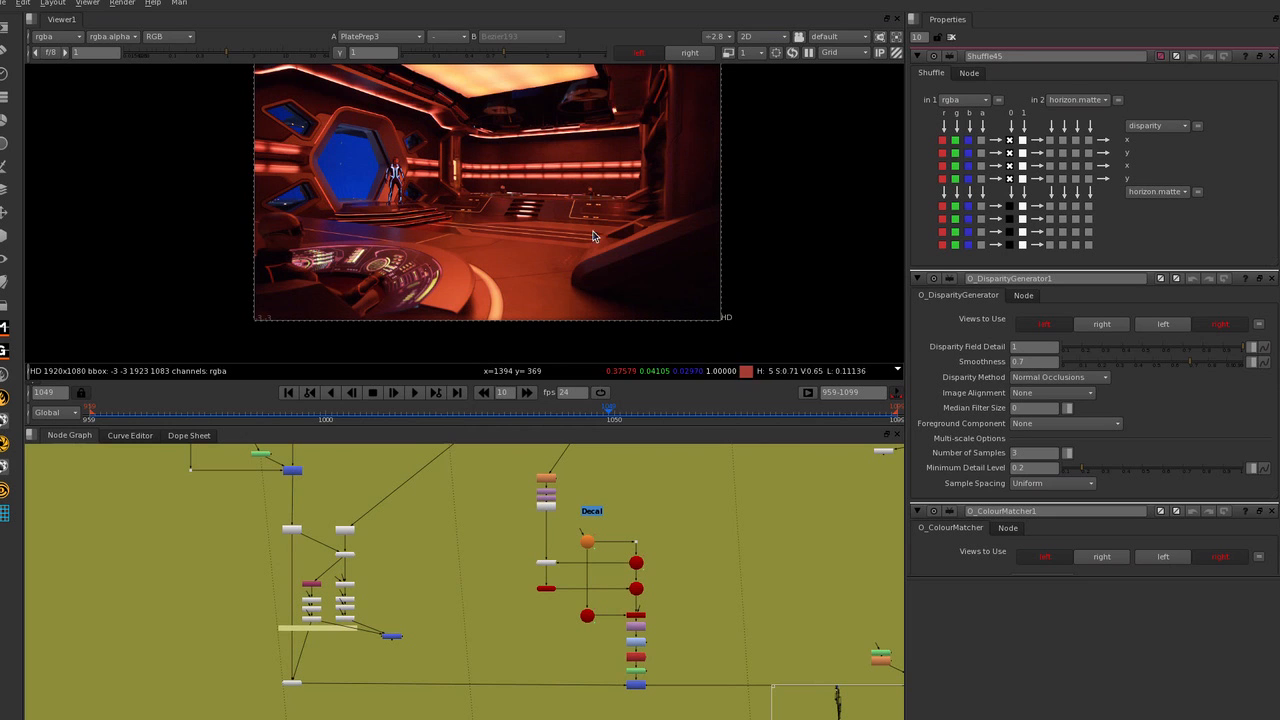
{"action": "scroll", "coordinate": [622, 578], "scroll_direction": "up", "scroll_amount": 1}
{"action": "scroll", "coordinate": [565, 268], "scroll_direction": "up", "scroll_amount": 8}
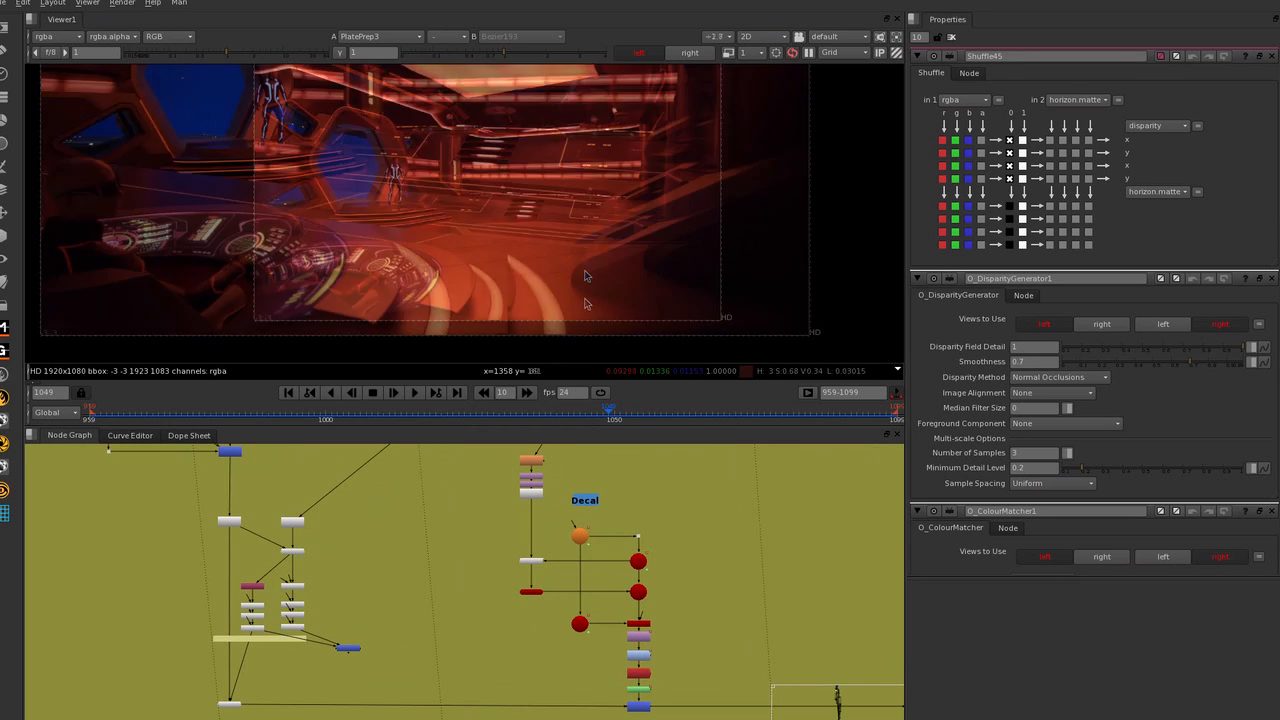
{"action": "scroll", "coordinate": [541, 277], "scroll_direction": "up", "scroll_amount": 3}
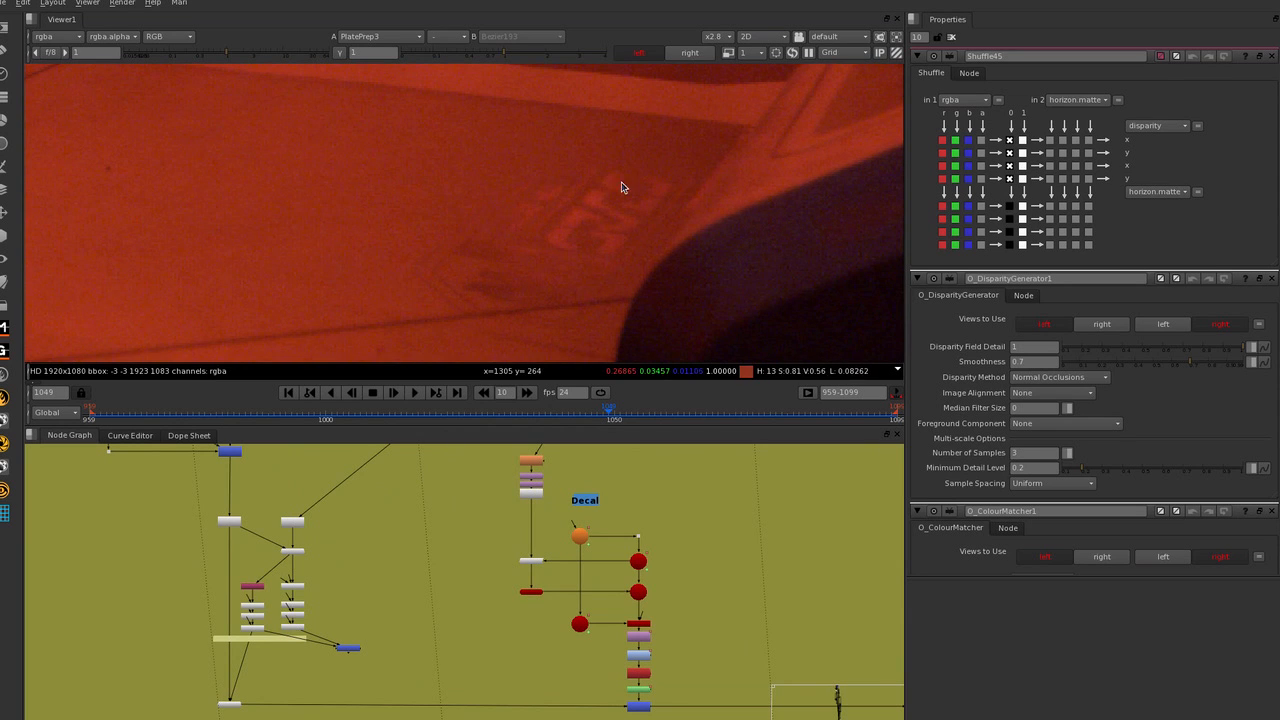
{"action": "left_click", "coordinate": [690, 53]}
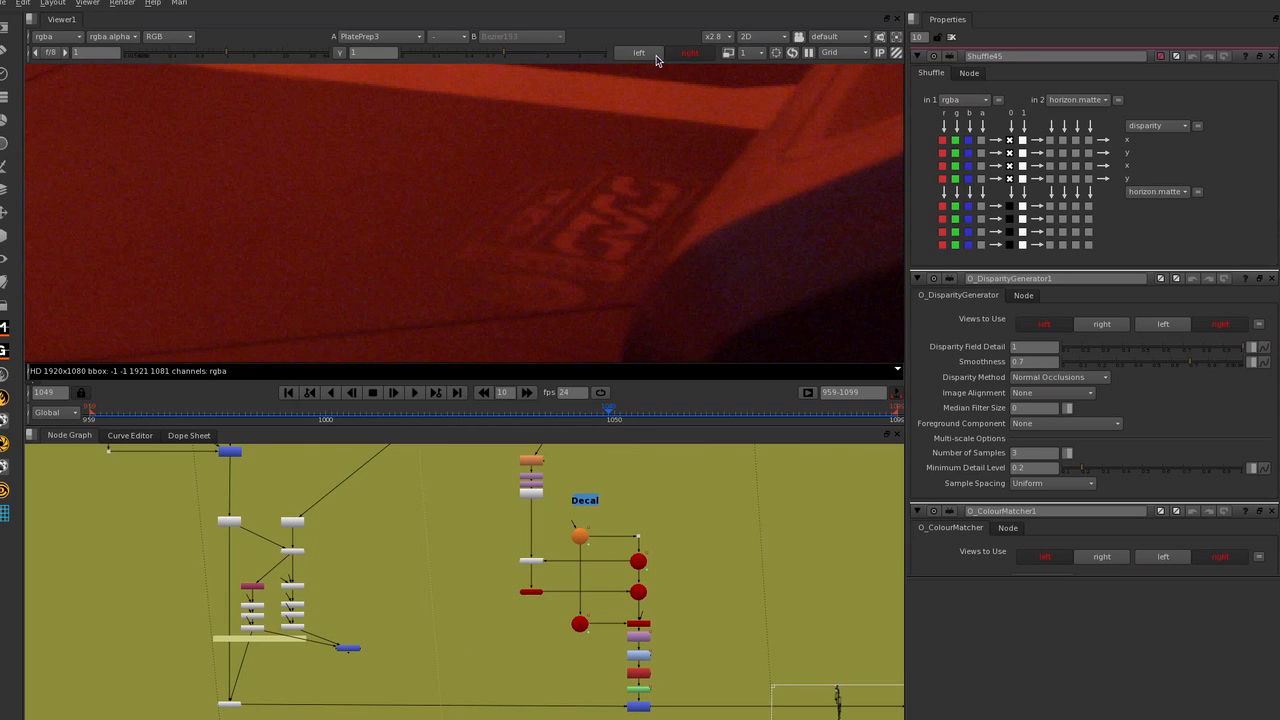
Compare the floor logo close up by switching repeatedly between the right and left views, ending on the left view.
{"action": "left_click", "coordinate": [656, 58]}
{"action": "left_click", "coordinate": [690, 53]}
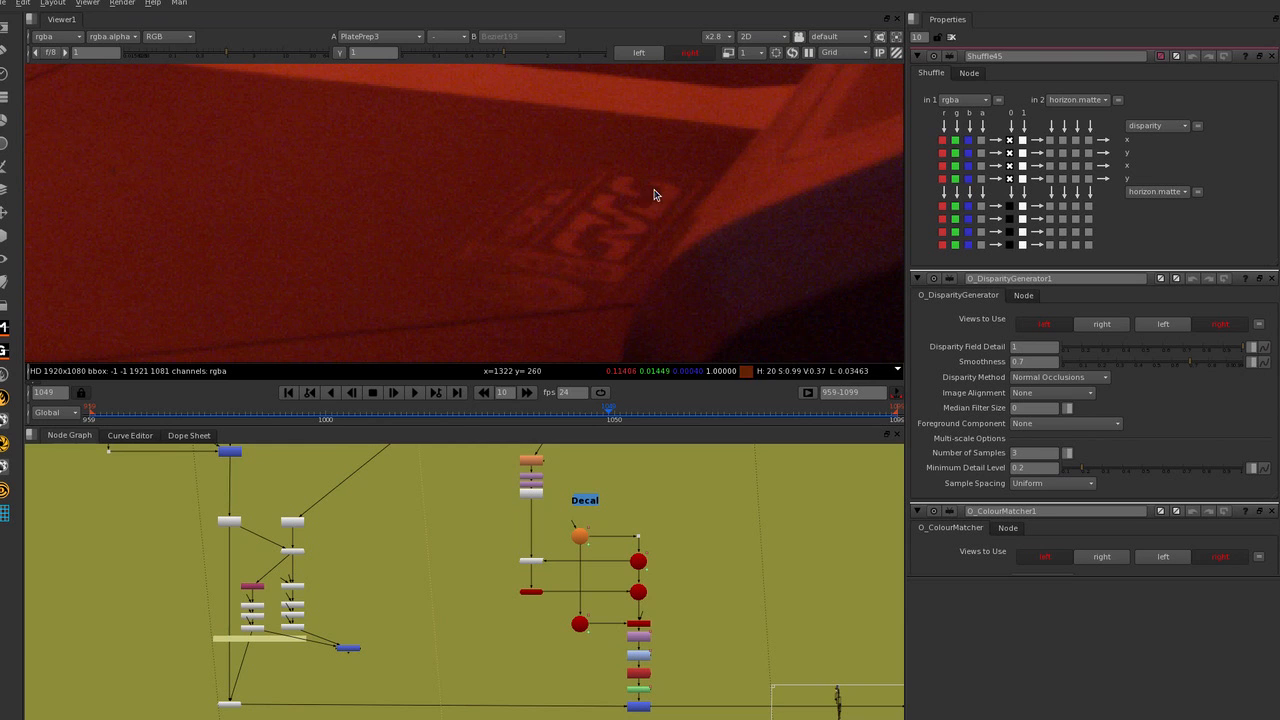
{"action": "left_click", "coordinate": [638, 56]}
{"action": "left_click", "coordinate": [689, 54]}
{"action": "scroll", "coordinate": [658, 201], "scroll_direction": "down", "scroll_amount": 1}
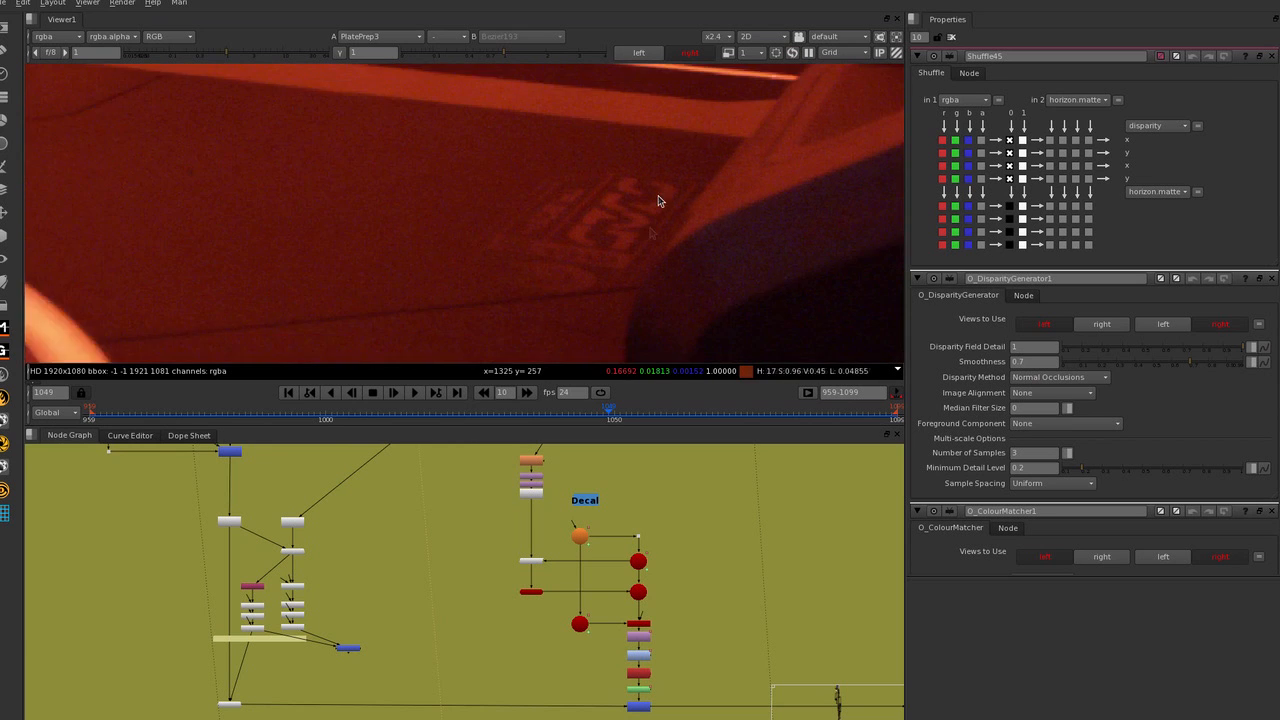
{"action": "scroll", "coordinate": [627, 255], "scroll_direction": "up", "scroll_amount": 1}
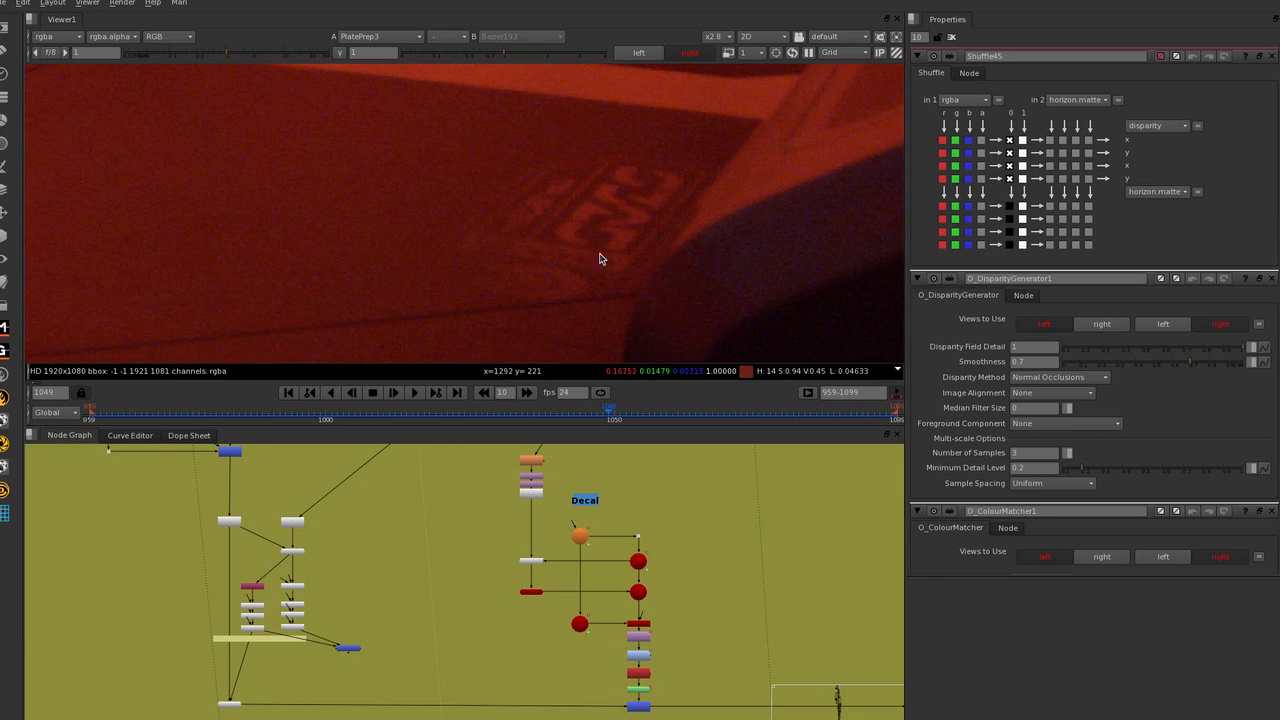
{"action": "left_click", "coordinate": [660, 55]}
{"action": "left_click", "coordinate": [670, 55]}
{"action": "left_click", "coordinate": [657, 55]}
{"action": "left_click", "coordinate": [678, 56]}
{"action": "left_click", "coordinate": [658, 56]}
{"action": "left_click", "coordinate": [677, 56]}
{"action": "left_click", "coordinate": [653, 53]}
{"action": "left_click", "coordinate": [657, 53]}
{"action": "scroll", "coordinate": [574, 311], "scroll_direction": "down", "scroll_amount": 1}
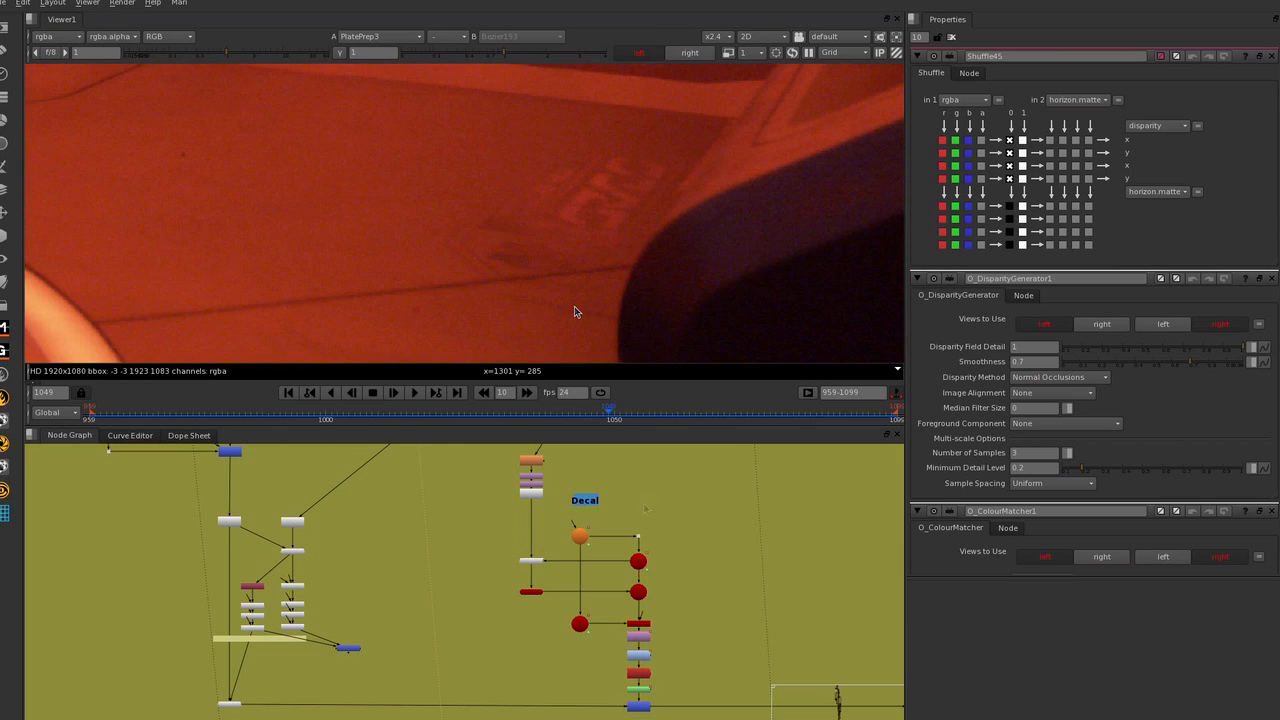
{"action": "scroll", "coordinate": [594, 243], "scroll_direction": "up", "scroll_amount": 1}
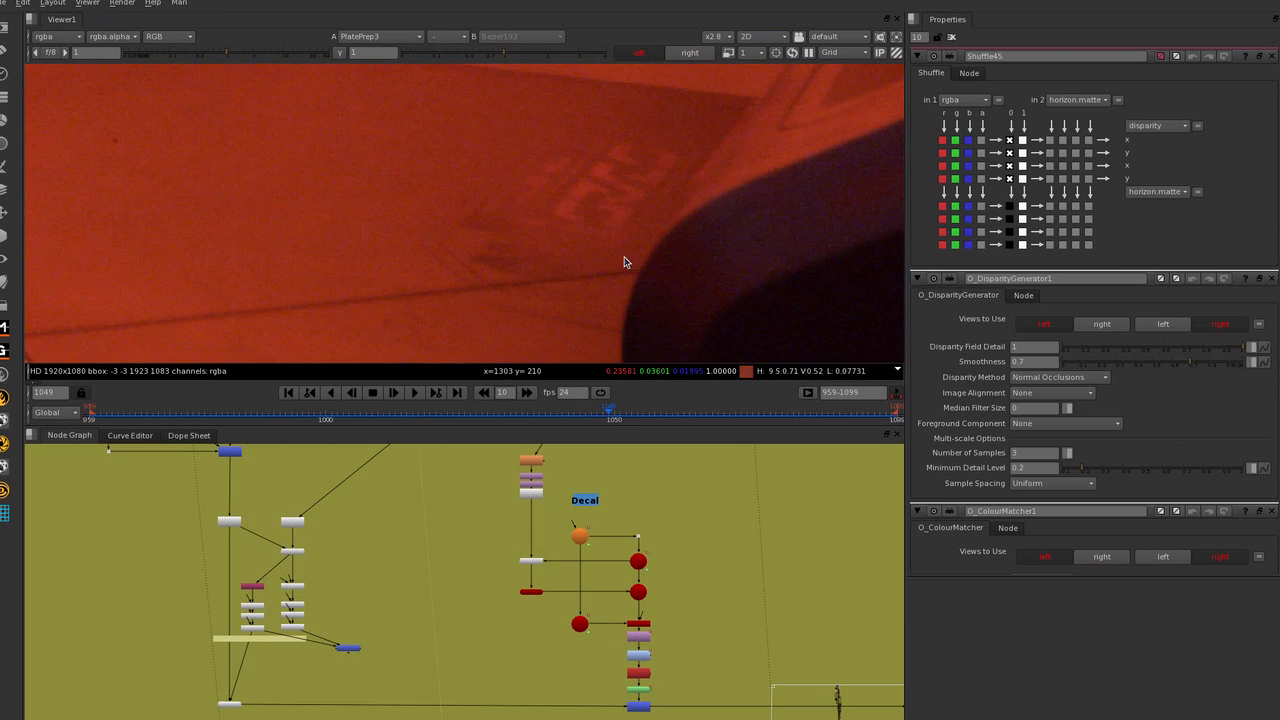
Open the properties of the Card3 node in the Decal branch and inspect its connection to Project3D2.
{"action": "middle_click_drag", "start_coordinate": [664, 514], "coordinate": [664, 526]}
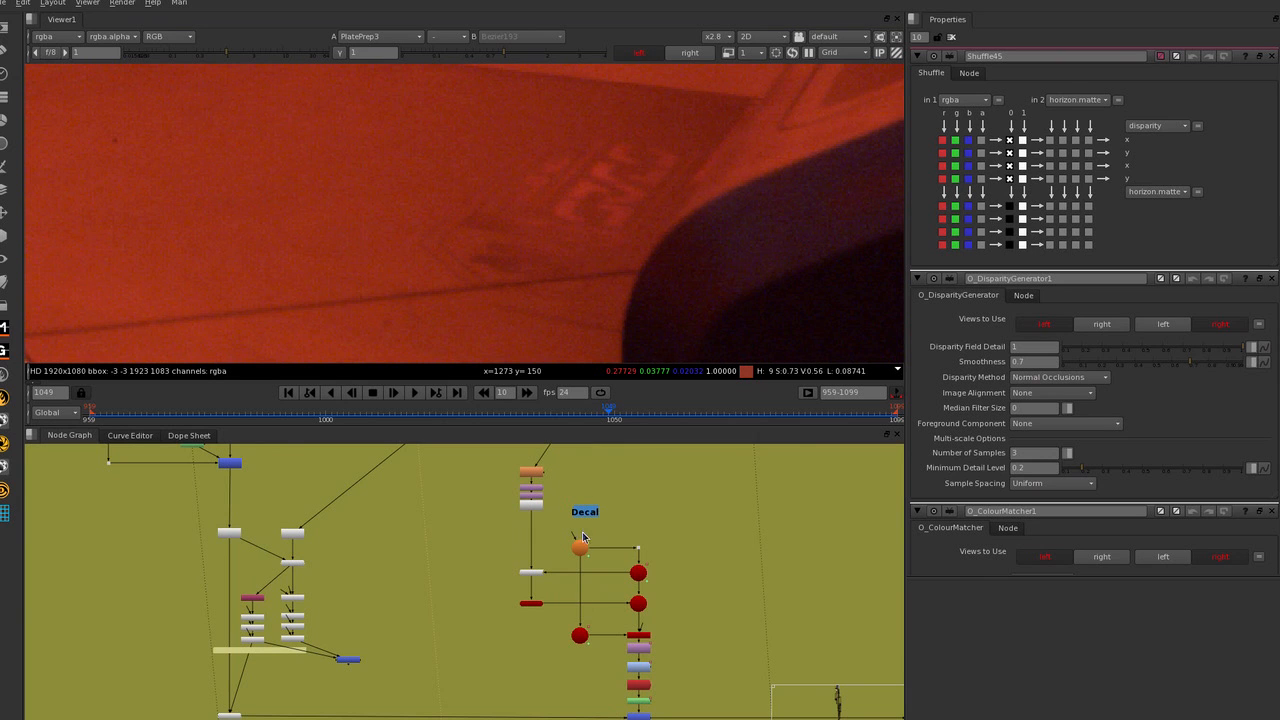
{"action": "double_click", "coordinate": [534, 607]}
{"action": "scroll", "coordinate": [580, 585], "scroll_direction": "up", "scroll_amount": 6}
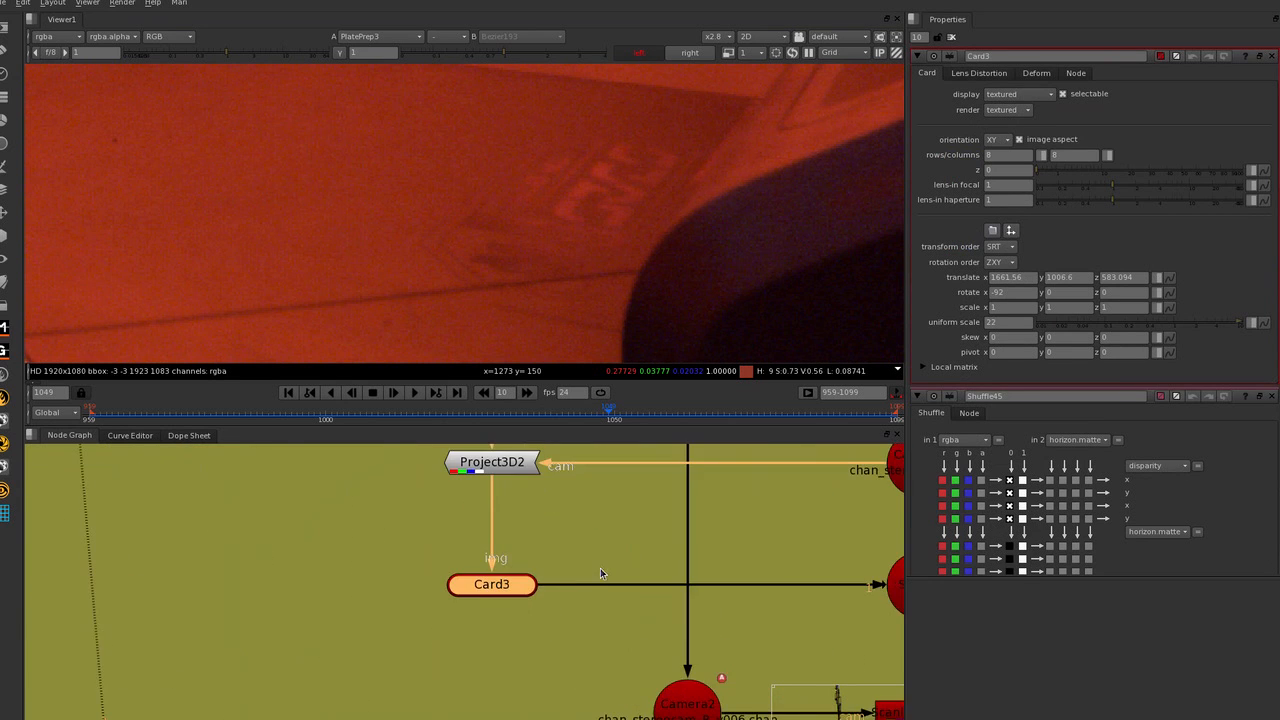
{"action": "scroll", "coordinate": [620, 558], "scroll_direction": "down", "scroll_amount": 3}
{"action": "scroll", "coordinate": [754, 544], "scroll_direction": "up", "scroll_amount": 4}
Select the left stereo camera Camera3 feeding Project3D2, and open the properties of the right stereo camera Camera2.
{"action": "left_click", "coordinate": [693, 531]}
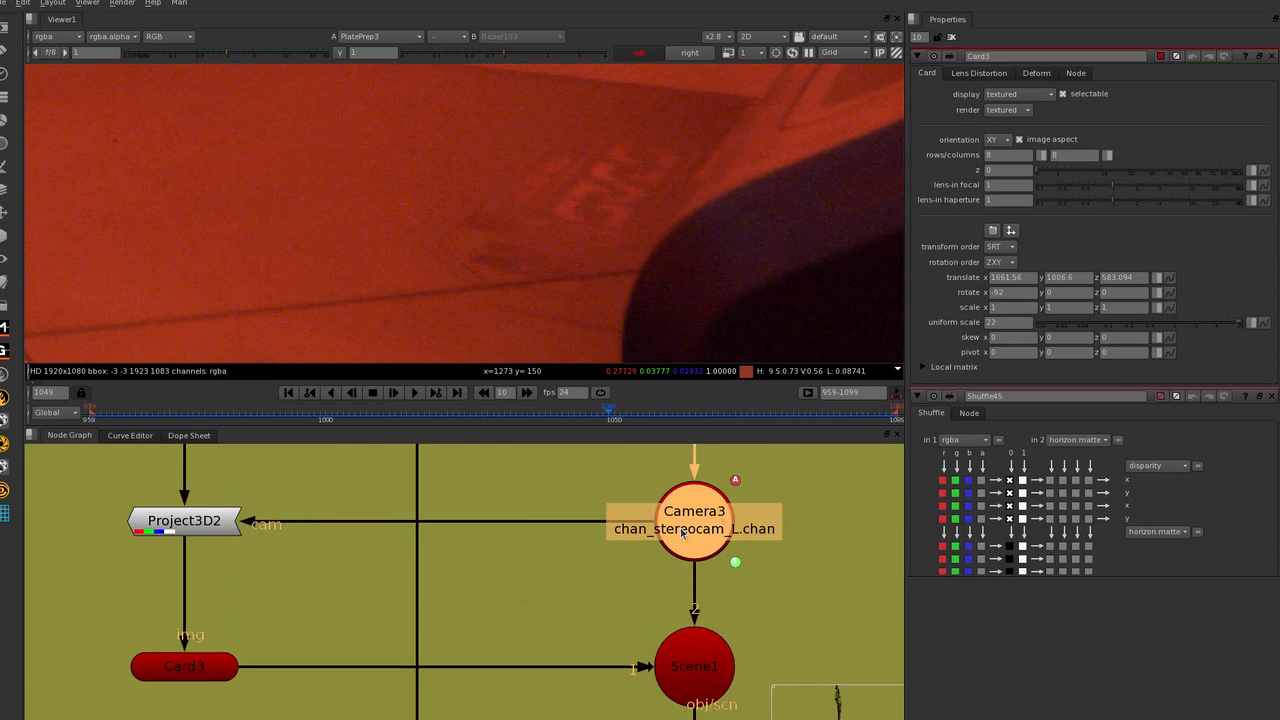
{"action": "middle_click_drag", "start_coordinate": [683, 532], "coordinate": [751, 536]}
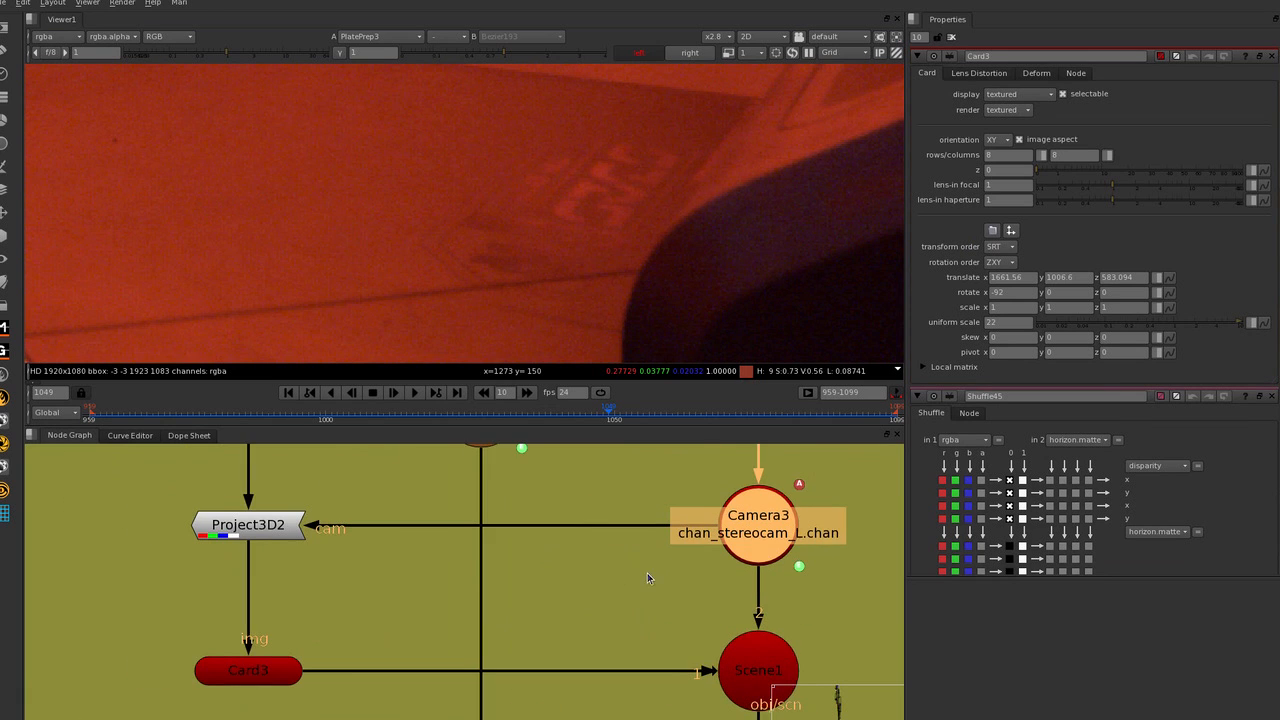
{"action": "middle_click_drag", "start_coordinate": [594, 634], "coordinate": [556, 481]}
{"action": "left_click", "coordinate": [235, 515]}
{"action": "middle_click_drag", "start_coordinate": [605, 588], "coordinate": [607, 522]}
{"action": "double_click", "coordinate": [460, 610]}
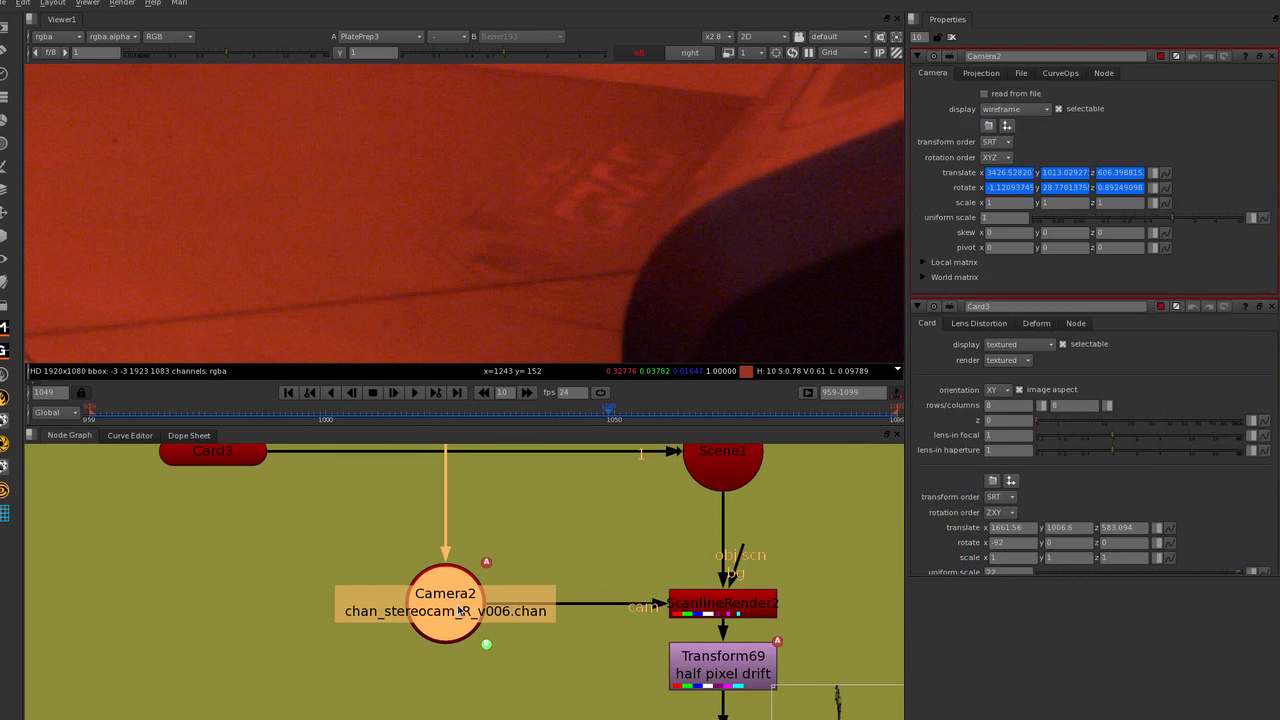
View the ScanlineRender2 output and examine the projected floor card from close up and in full.
{"action": "left_click", "coordinate": [679, 606]}
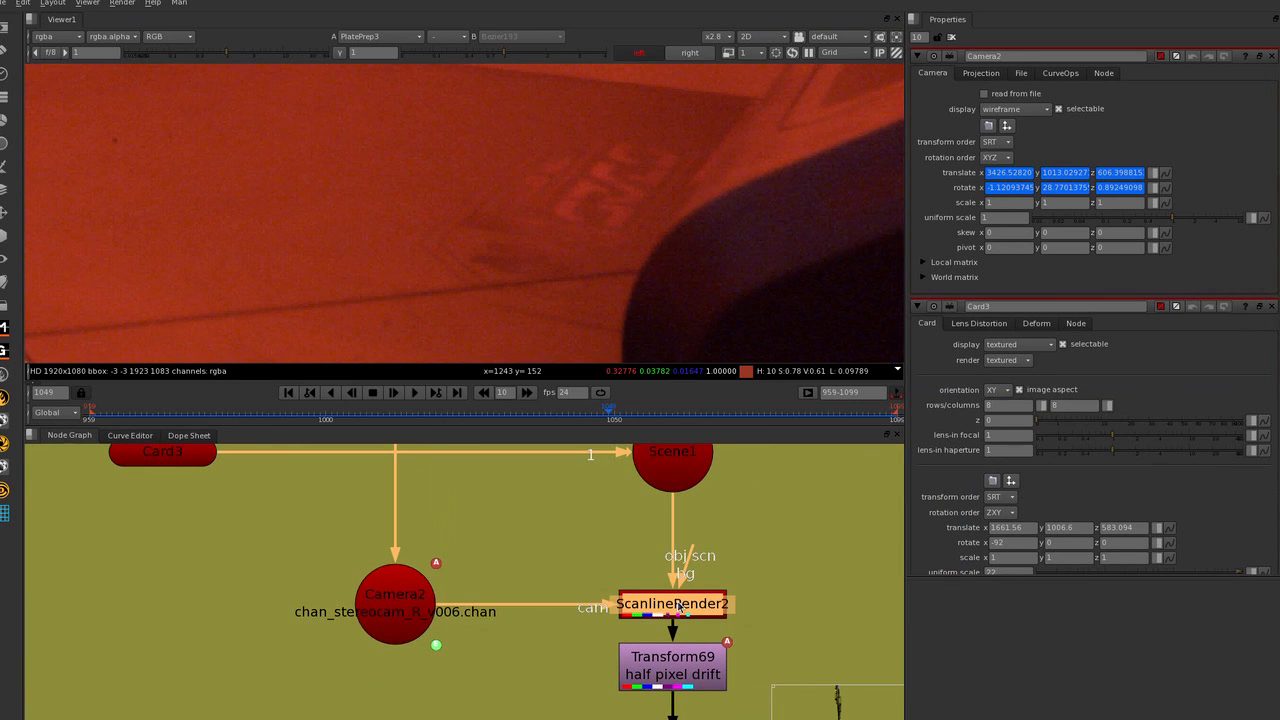
{"action": "key", "text": "1"}
{"action": "scroll", "coordinate": [671, 275], "scroll_direction": "down", "scroll_amount": 3}
{"action": "scroll", "coordinate": [639, 223], "scroll_direction": "up", "scroll_amount": 2}
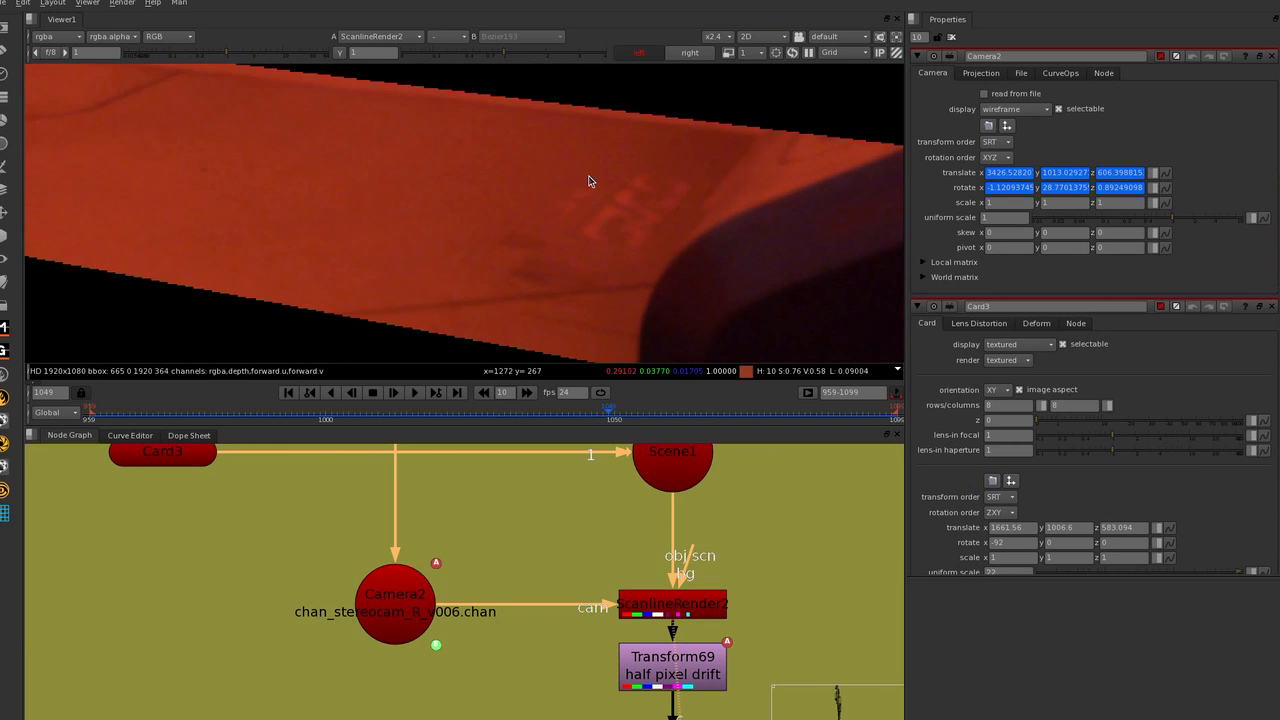
{"action": "scroll", "coordinate": [588, 181], "scroll_direction": "down", "scroll_amount": 6}
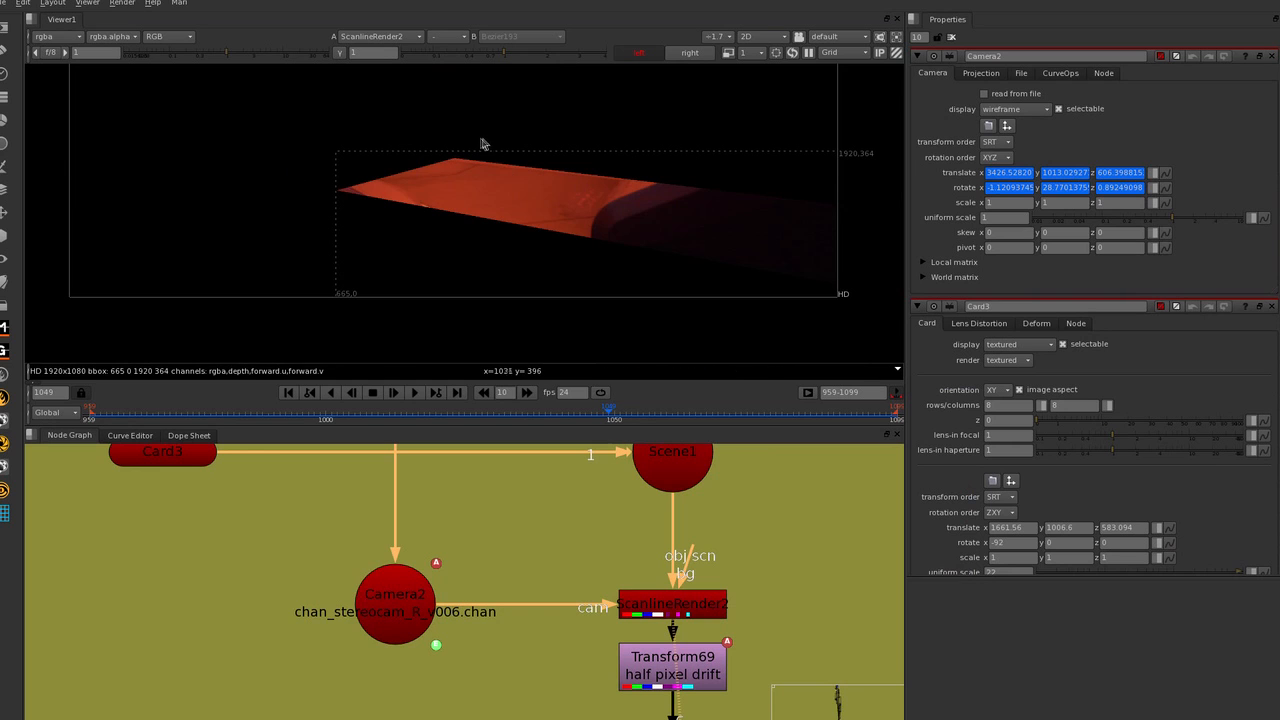
{"action": "scroll", "coordinate": [577, 206], "scroll_direction": "up", "scroll_amount": 3}
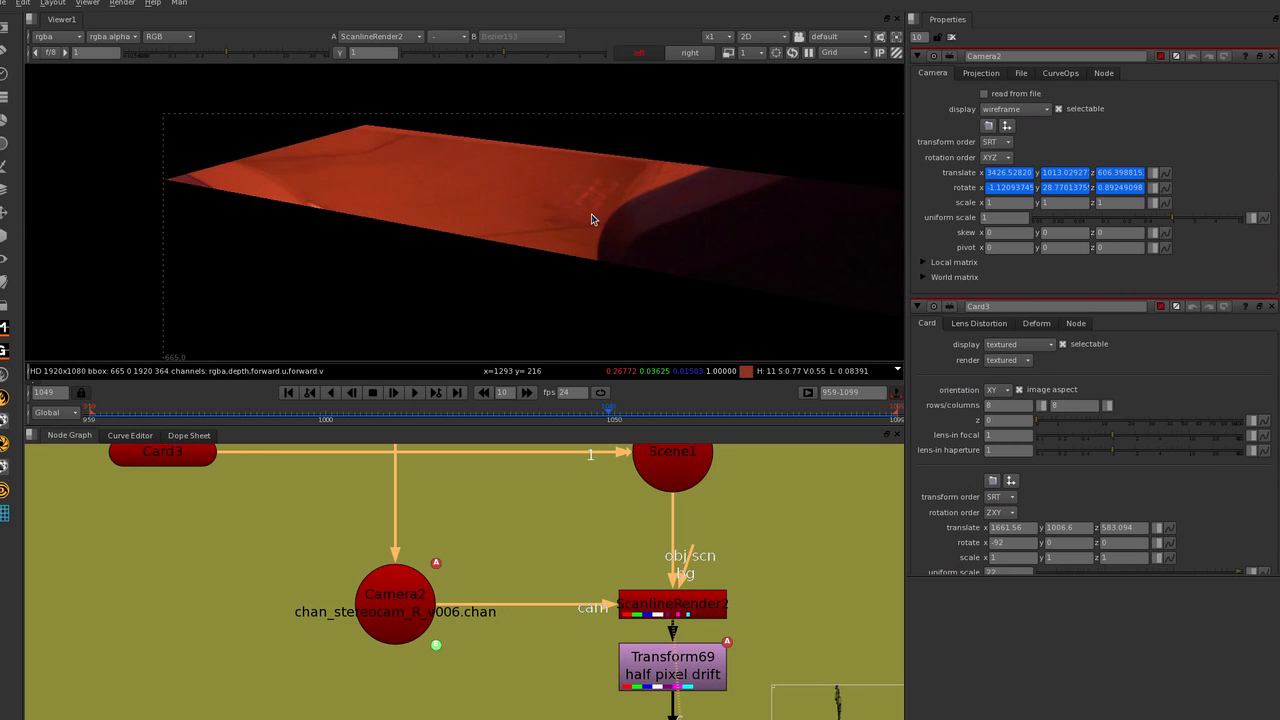
Compare the ScanlineRender2 output with the plate around the floor logo in the left view.
{"action": "key", "text": "2"}
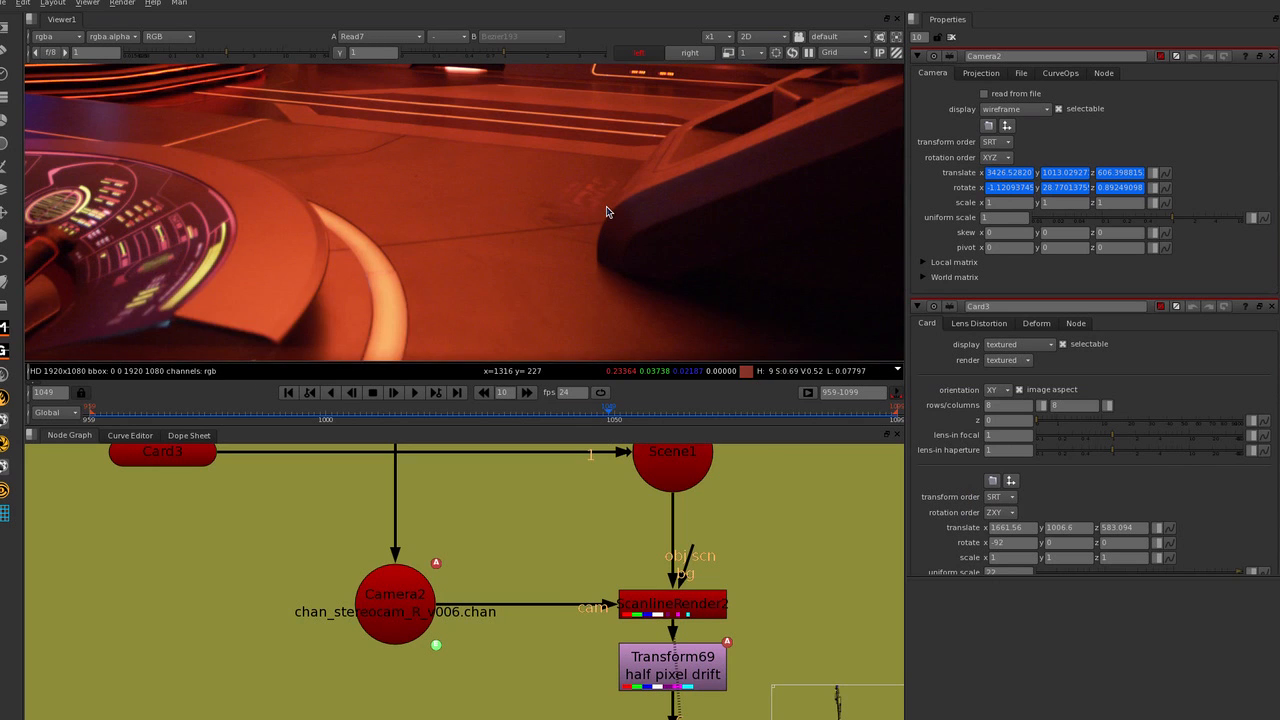
{"action": "key", "text": "1"}
{"action": "key", "text": "2"}
{"action": "key", "text": "1"}
{"action": "scroll", "coordinate": [593, 206], "scroll_direction": "up", "scroll_amount": 2}
{"action": "key", "text": "2"}
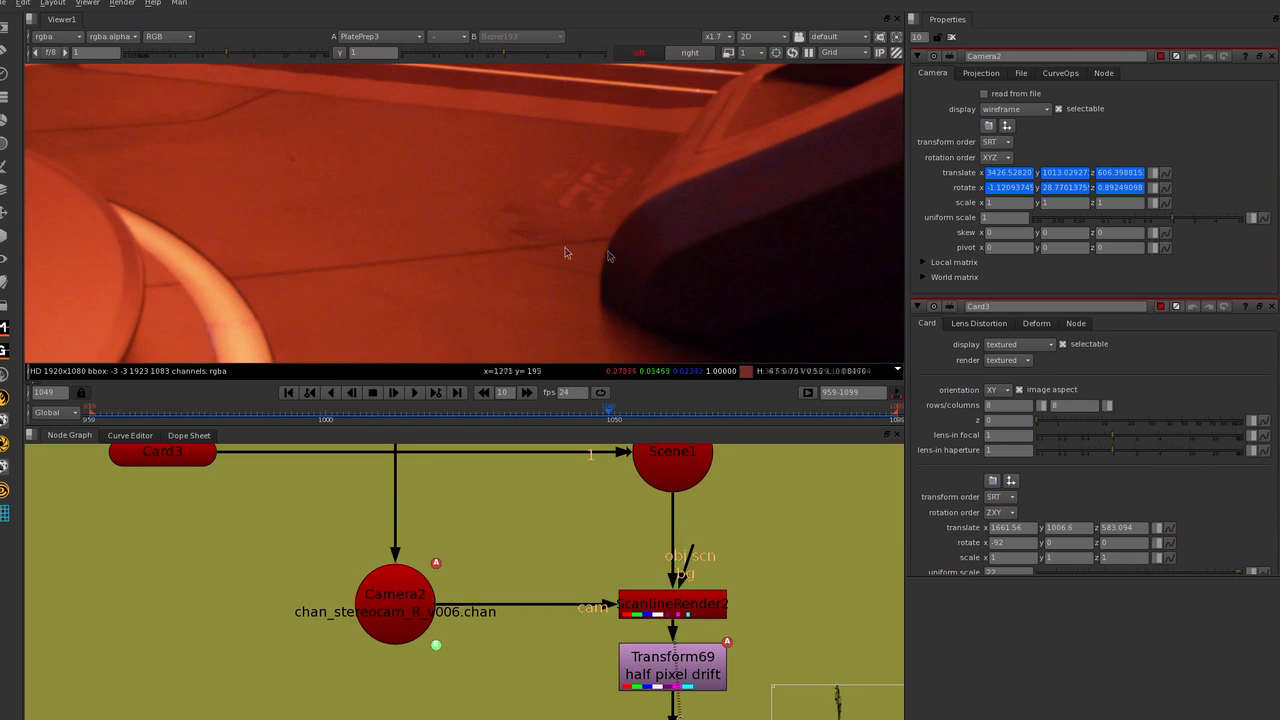
{"action": "key", "text": "1"}
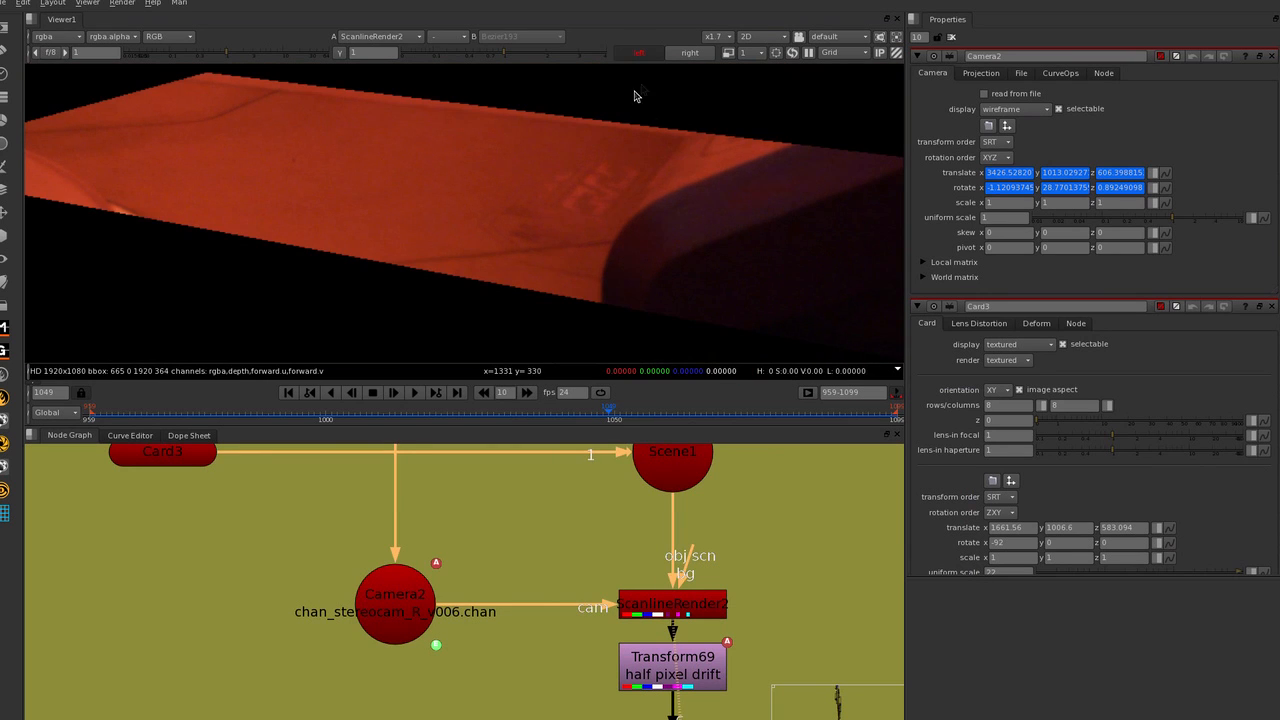
Compare PlatePrep3 in the right view with the ScanlineRender2 output, alternating between them and ending on the render.
{"action": "key", "text": "2"}
{"action": "left_click", "coordinate": [676, 56]}
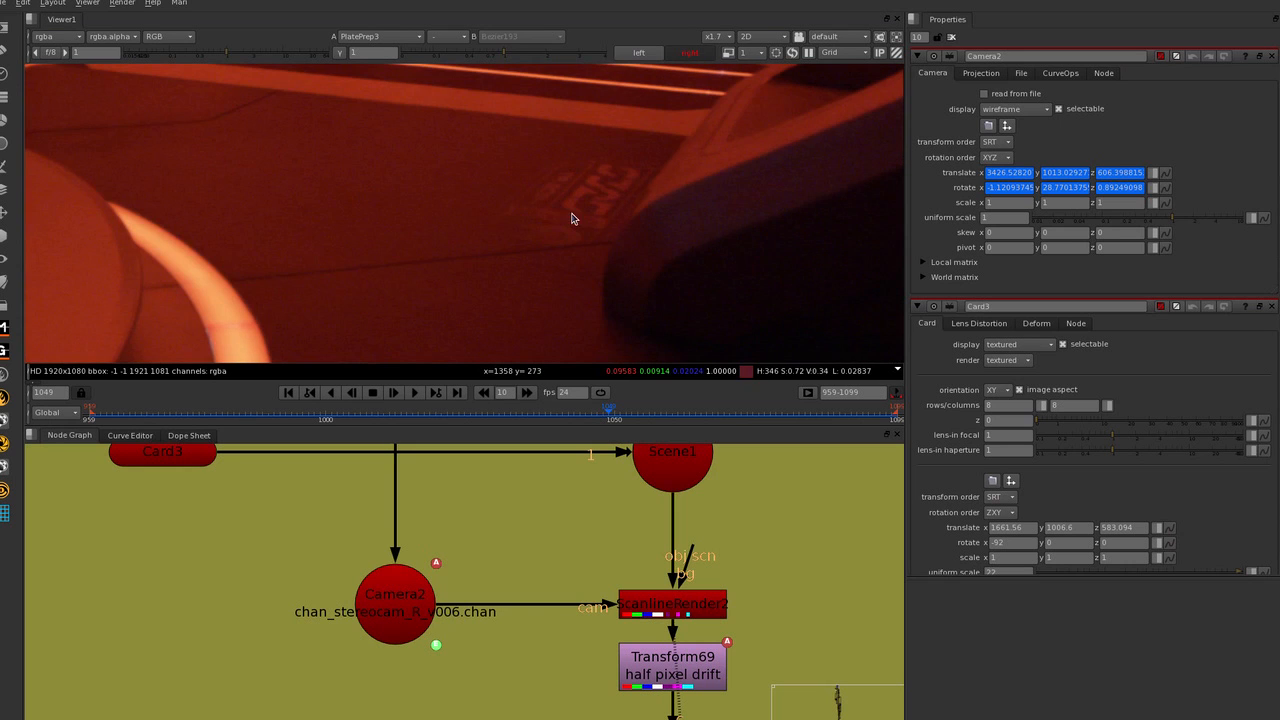
{"action": "key", "text": "1"}
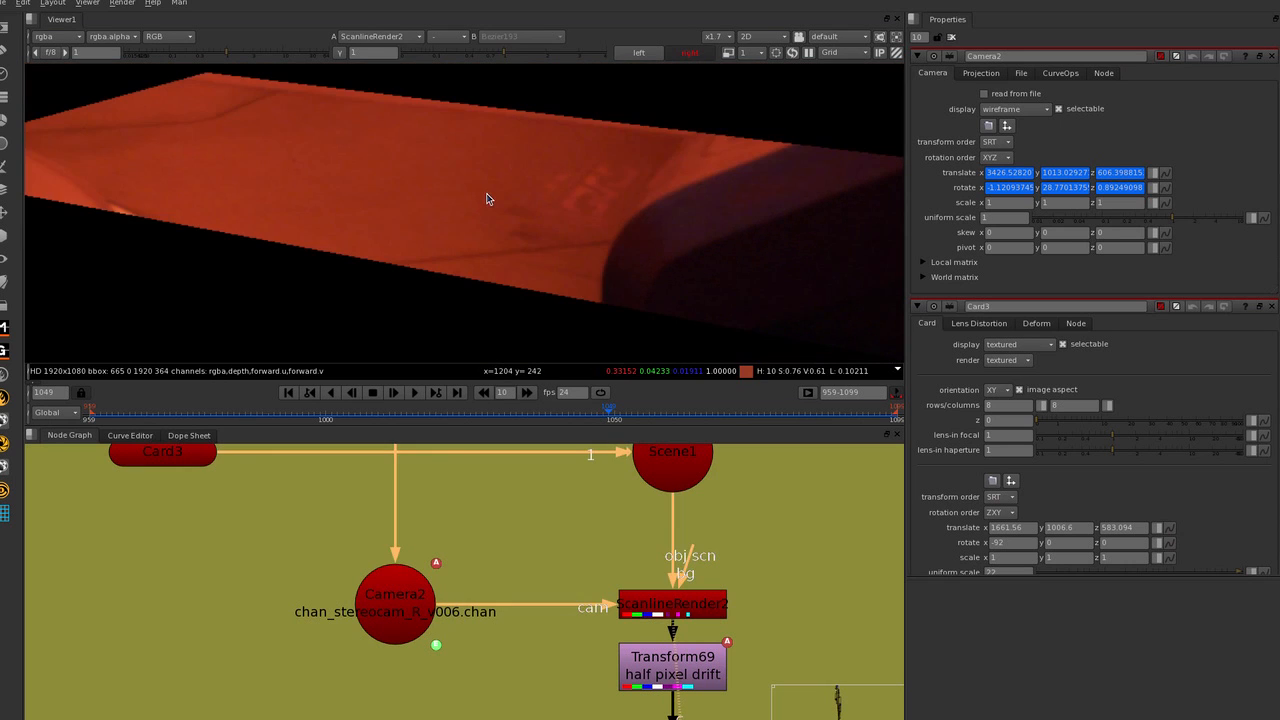
{"action": "key", "text": "2"}
{"action": "key", "text": "1"}
{"action": "key", "text": "2"}
{"action": "key", "text": "1"}
Select the Transform69 half pixel drift node below ScanlineRender2 and follow the Decal chain down to Merge155.
{"action": "scroll", "coordinate": [640, 582], "scroll_direction": "down", "scroll_amount": 3}
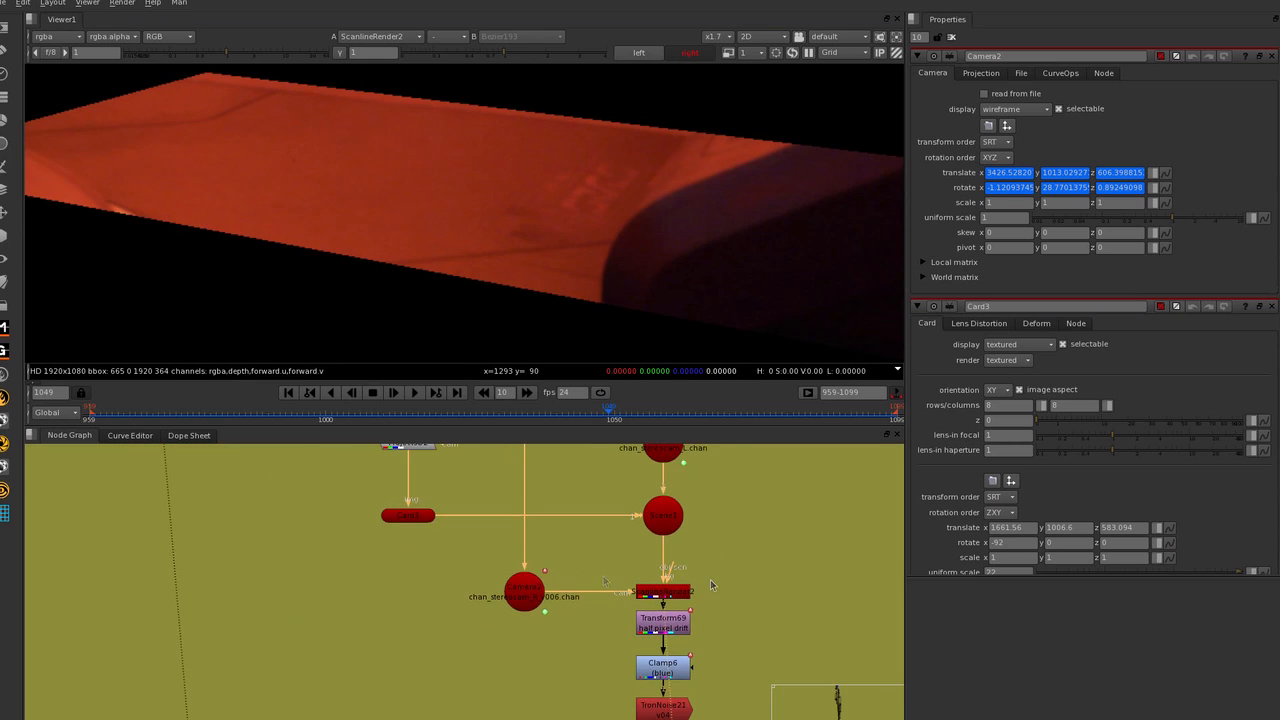
{"action": "scroll", "coordinate": [685, 620], "scroll_direction": "up", "scroll_amount": 3}
{"action": "left_click", "coordinate": [688, 630]}
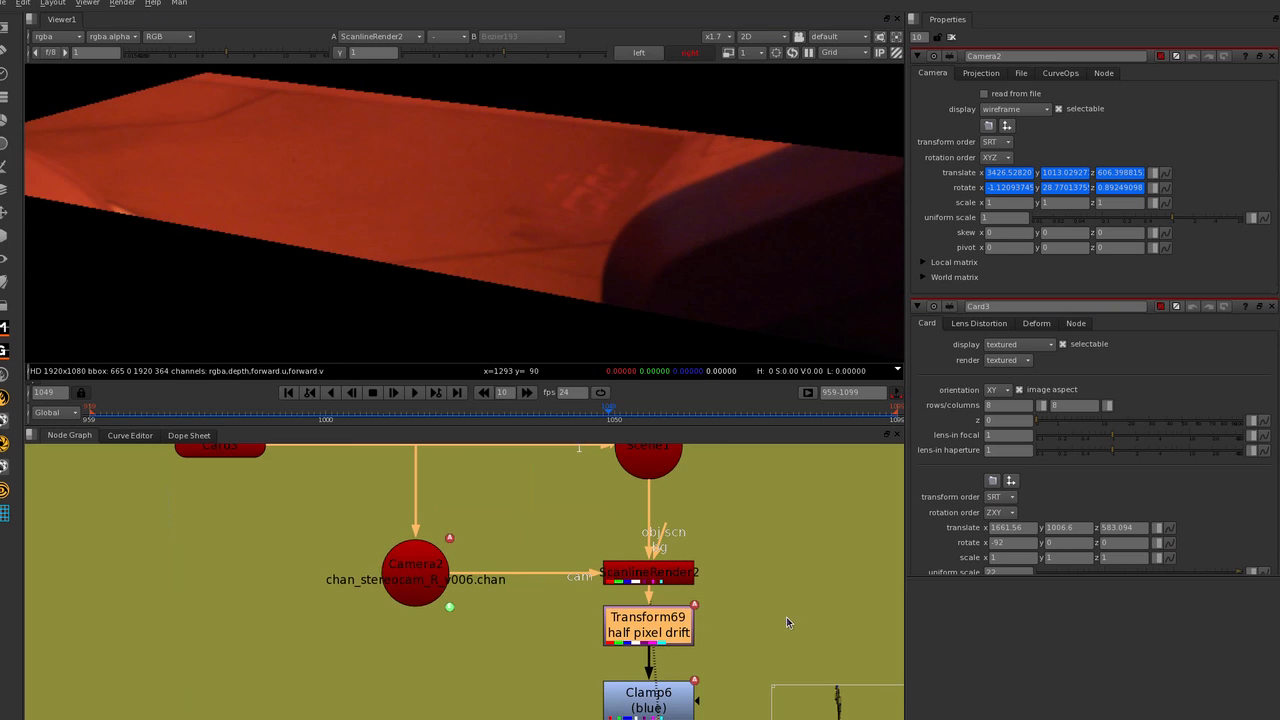
{"action": "middle_click_drag", "start_coordinate": [787, 622], "coordinate": [556, 522]}
{"action": "scroll", "coordinate": [556, 522], "scroll_direction": "down", "scroll_amount": 2}
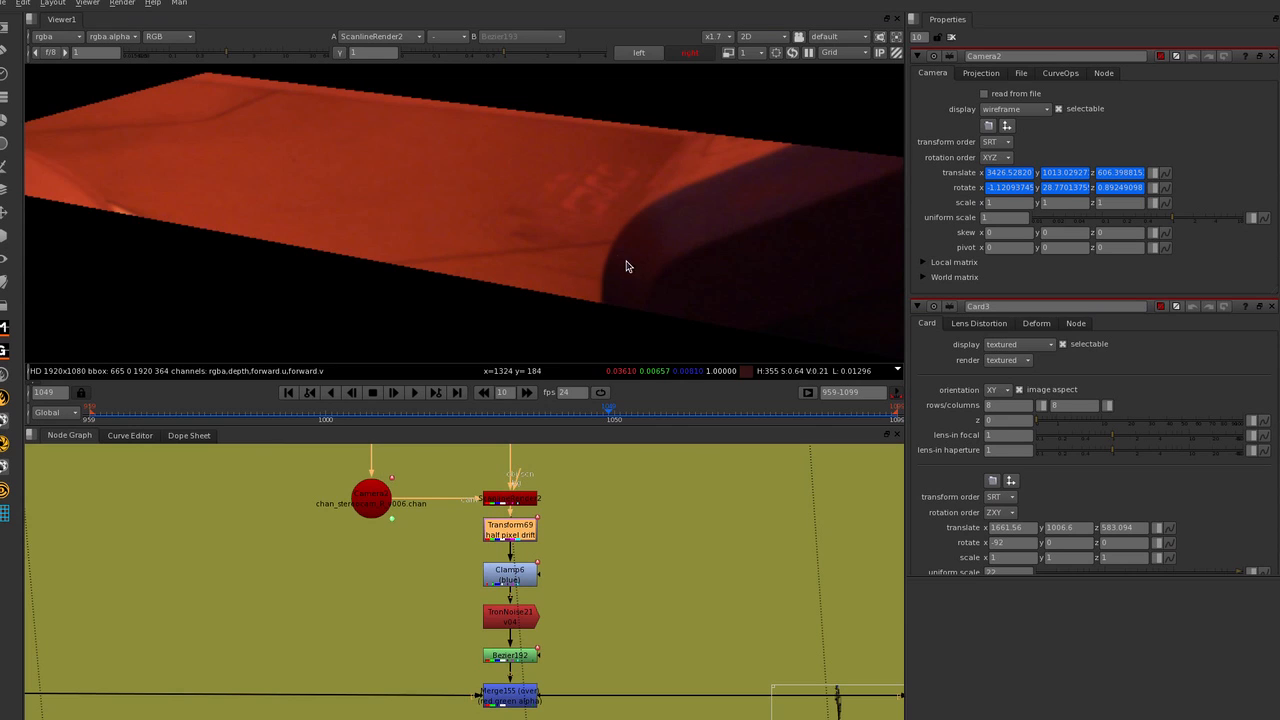
{"action": "middle_click_drag", "start_coordinate": [688, 600], "coordinate": [508, 519]}
{"action": "scroll", "coordinate": [452, 526], "scroll_direction": "down", "scroll_amount": 3}
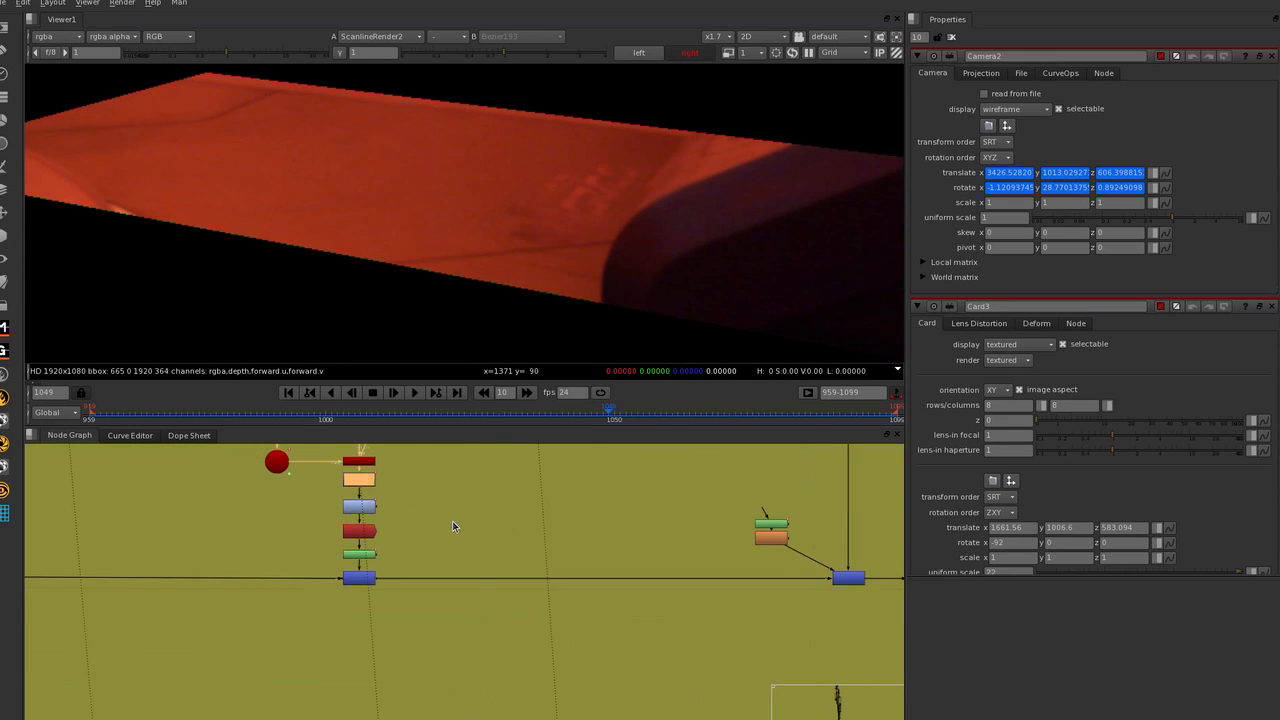
Locate the branch between the Decal nodes and the grey backdrop, and select its nodes together for review.
{"action": "middle_click_drag", "start_coordinate": [592, 522], "coordinate": [472, 675]}
{"action": "scroll", "coordinate": [469, 694], "scroll_direction": "down", "scroll_amount": 3}
{"action": "scroll", "coordinate": [620, 606], "scroll_direction": "down", "scroll_amount": 3}
{"action": "middle_click_drag", "start_coordinate": [626, 600], "coordinate": [580, 626]}
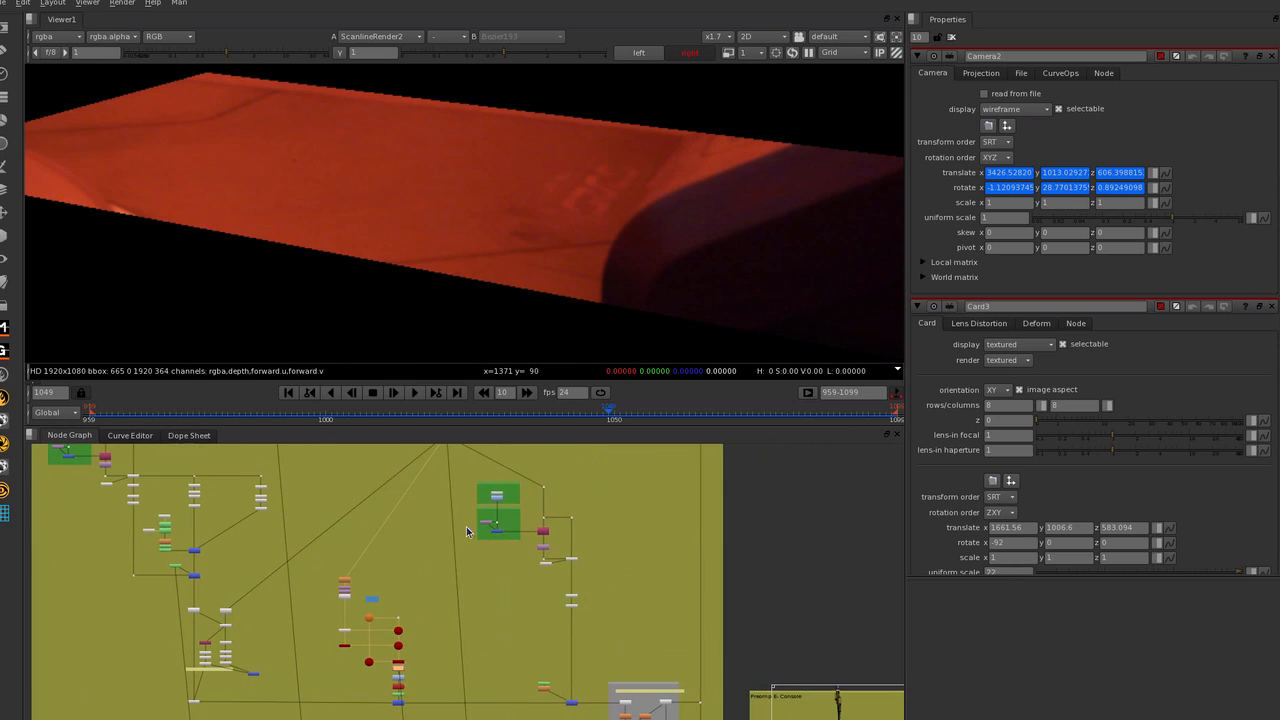
{"action": "left_click_drag", "start_coordinate": [473, 484], "coordinate": [598, 690]}
{"action": "middle_click_drag", "start_coordinate": [598, 694], "coordinate": [594, 660]}
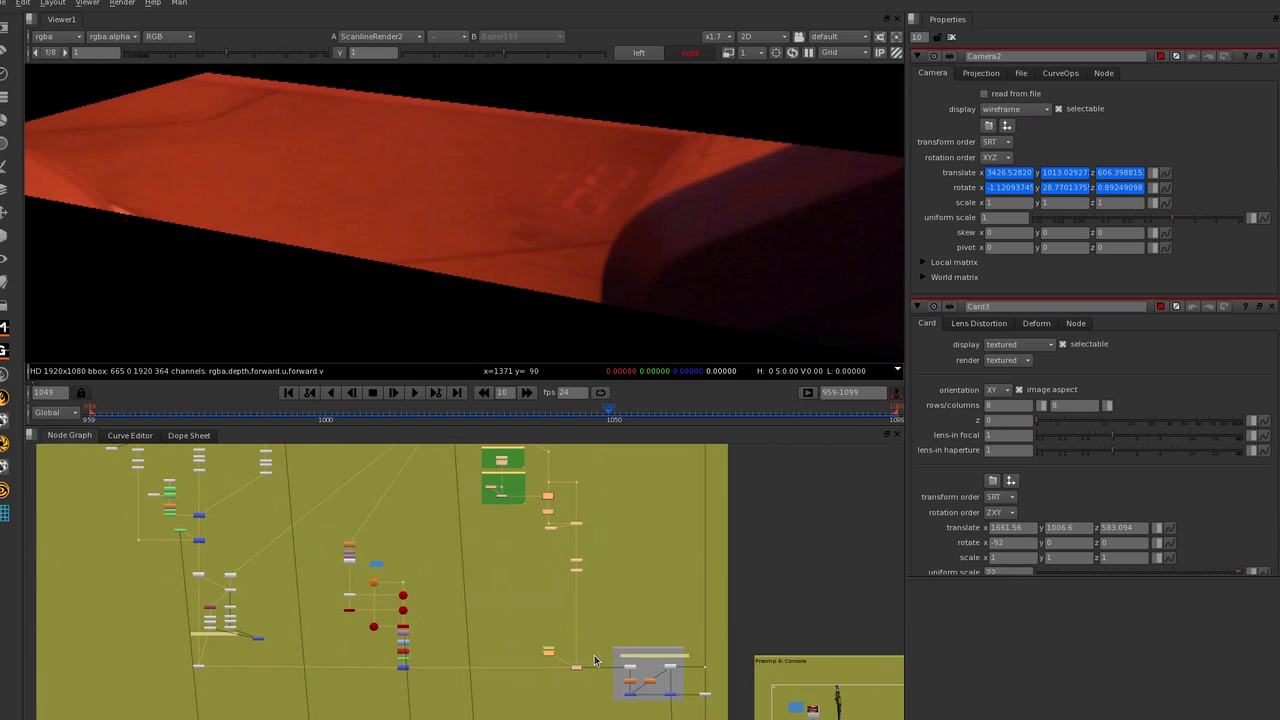
{"action": "scroll", "coordinate": [583, 657], "scroll_direction": "up", "scroll_amount": 1}
{"action": "scroll", "coordinate": [663, 271], "scroll_direction": "down", "scroll_amount": 2}
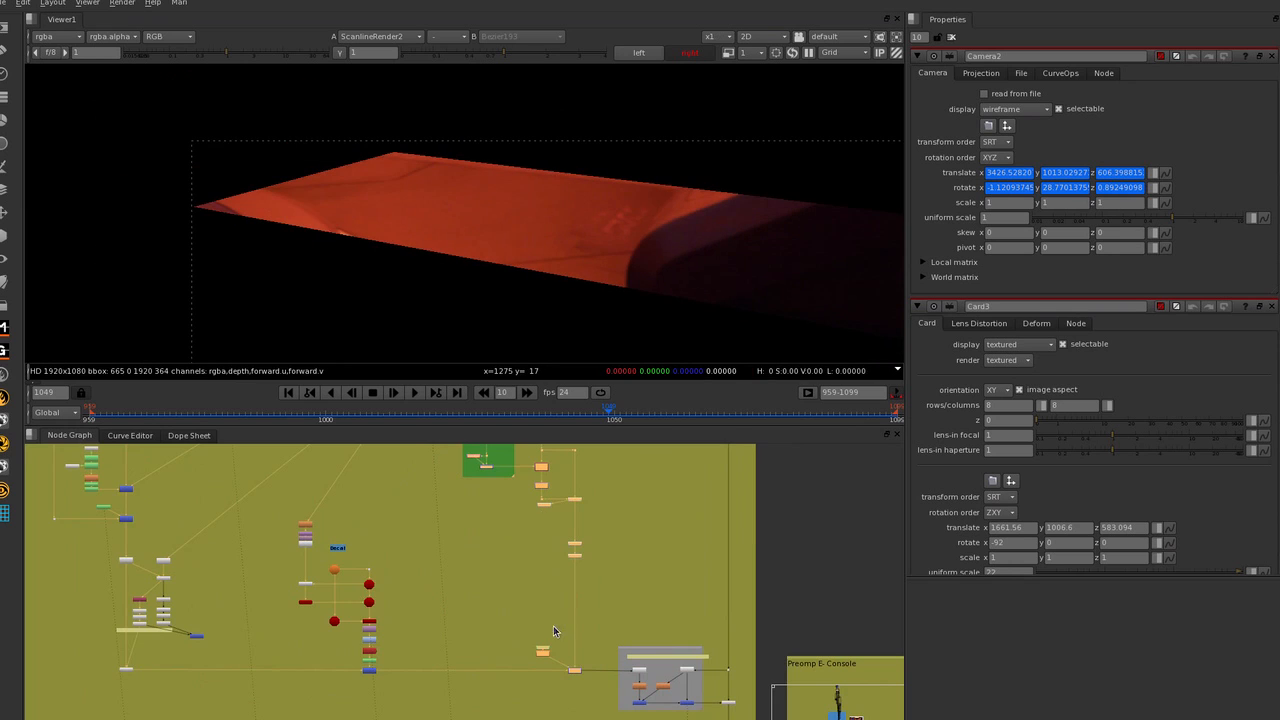
View the Blur88 matte of that branch, with the whole frame fitted in the viewer.
{"action": "scroll", "coordinate": [548, 640], "scroll_direction": "up", "scroll_amount": 1}
{"action": "left_click", "coordinate": [541, 655]}
{"action": "key", "text": "1"}
{"action": "key", "text": "f"}
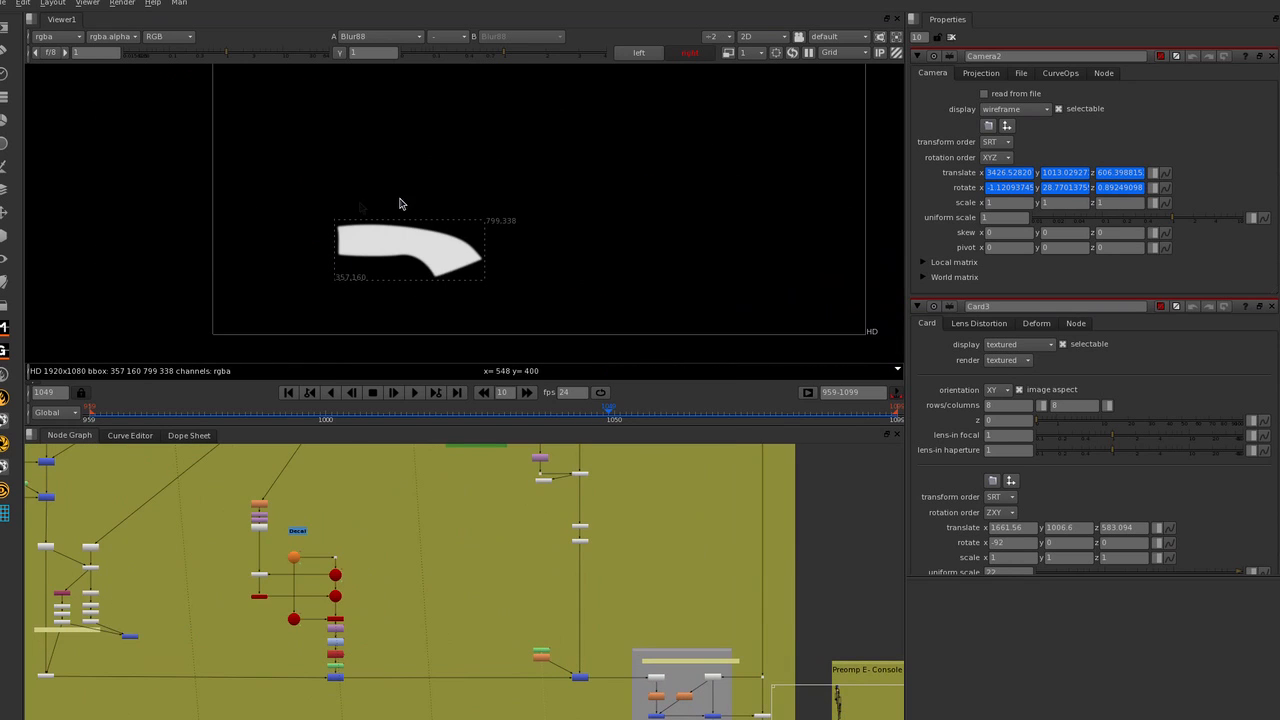
Locate the BackdropNode61 group that preserves the original grain, and select OneView12 to examine its divide and multiply setup.
{"action": "scroll", "coordinate": [486, 557], "scroll_direction": "down", "scroll_amount": 2}
{"action": "middle_click_drag", "start_coordinate": [590, 560], "coordinate": [485, 517]}
{"action": "scroll", "coordinate": [492, 600], "scroll_direction": "up", "scroll_amount": 4}
{"action": "scroll", "coordinate": [452, 584], "scroll_direction": "up", "scroll_amount": 2}
{"action": "left_click", "coordinate": [485, 562]}
{"action": "scroll", "coordinate": [480, 565], "scroll_direction": "up", "scroll_amount": 2}
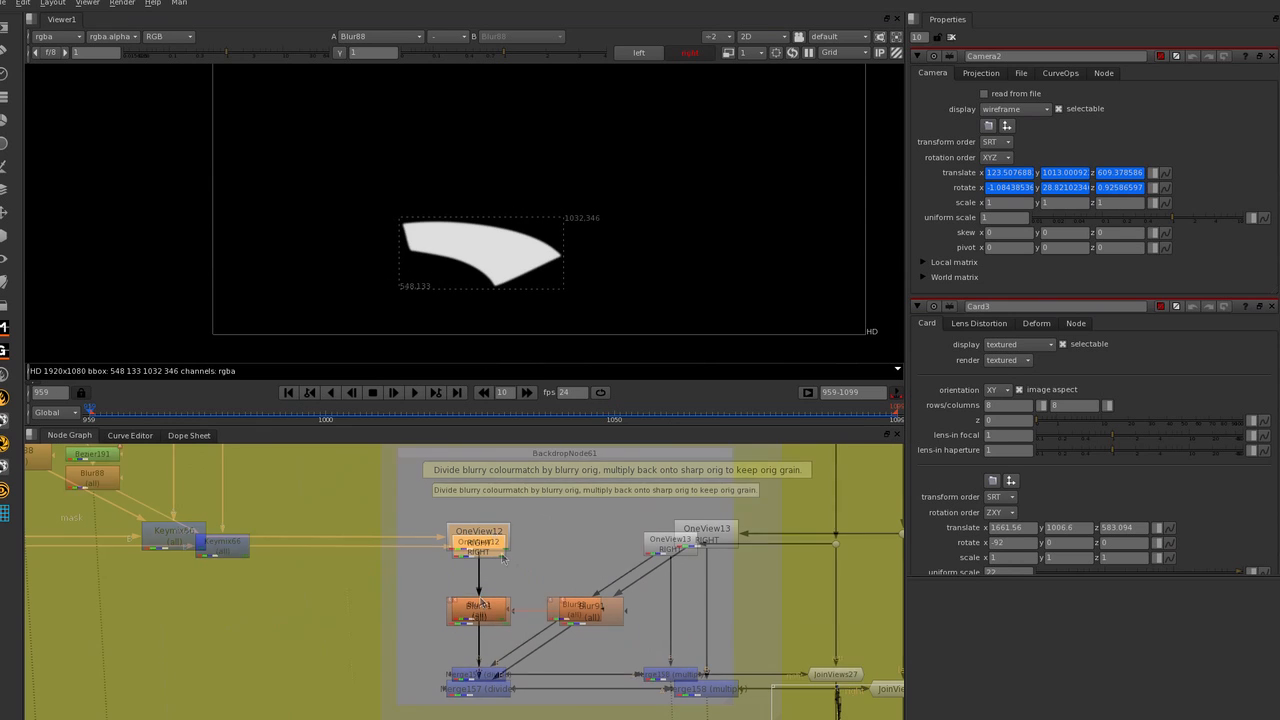
{"action": "scroll", "coordinate": [485, 555], "scroll_direction": "up", "scroll_amount": 1}
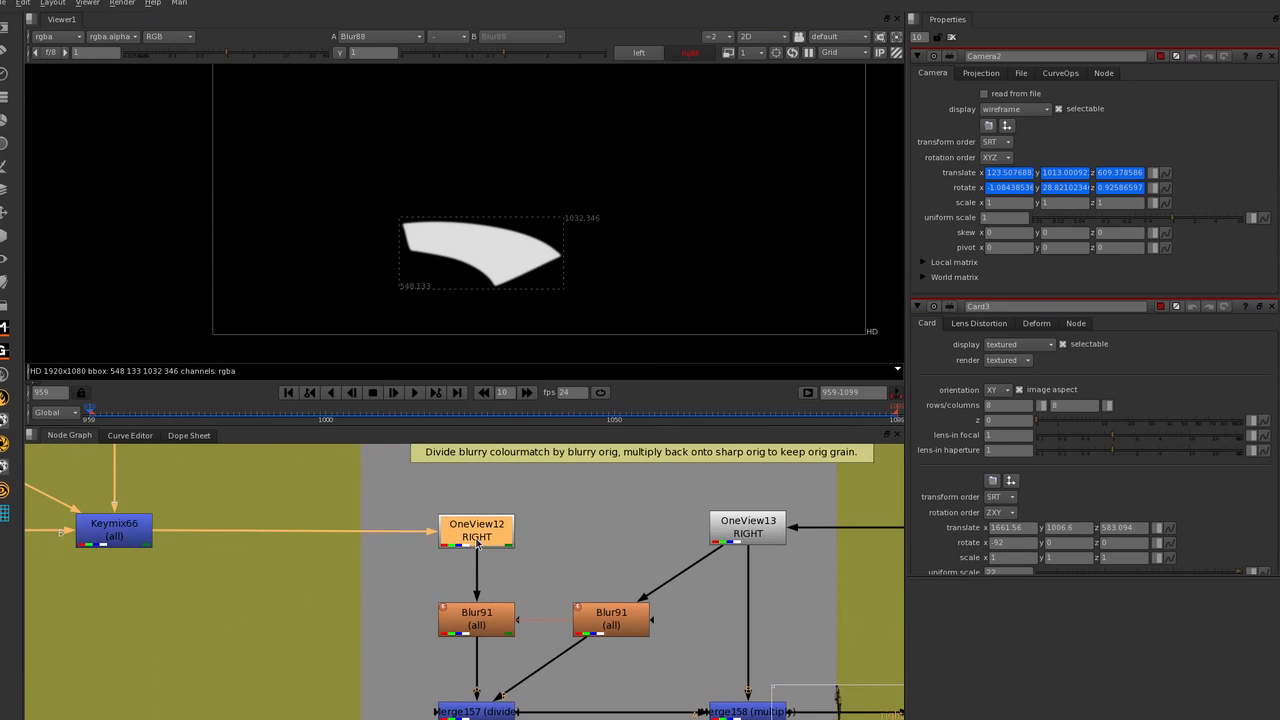
{"action": "scroll", "coordinate": [476, 541], "scroll_direction": "down", "scroll_amount": 3}
{"action": "scroll", "coordinate": [591, 619], "scroll_direction": "up", "scroll_amount": 2}
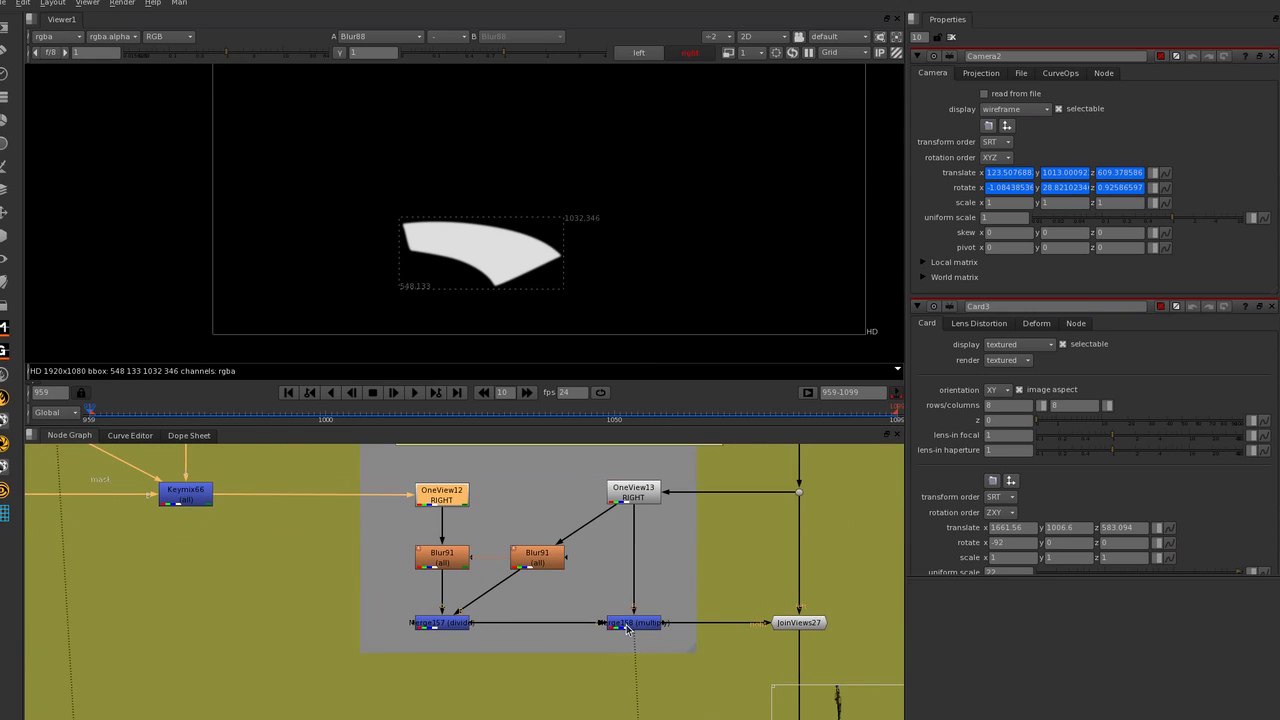
View the output of the Merge158 multiply node and inspect the right-view image around the console.
{"action": "left_click", "coordinate": [628, 627]}
{"action": "key", "text": "1"}
{"action": "scroll", "coordinate": [453, 193], "scroll_direction": "up", "scroll_amount": 4}
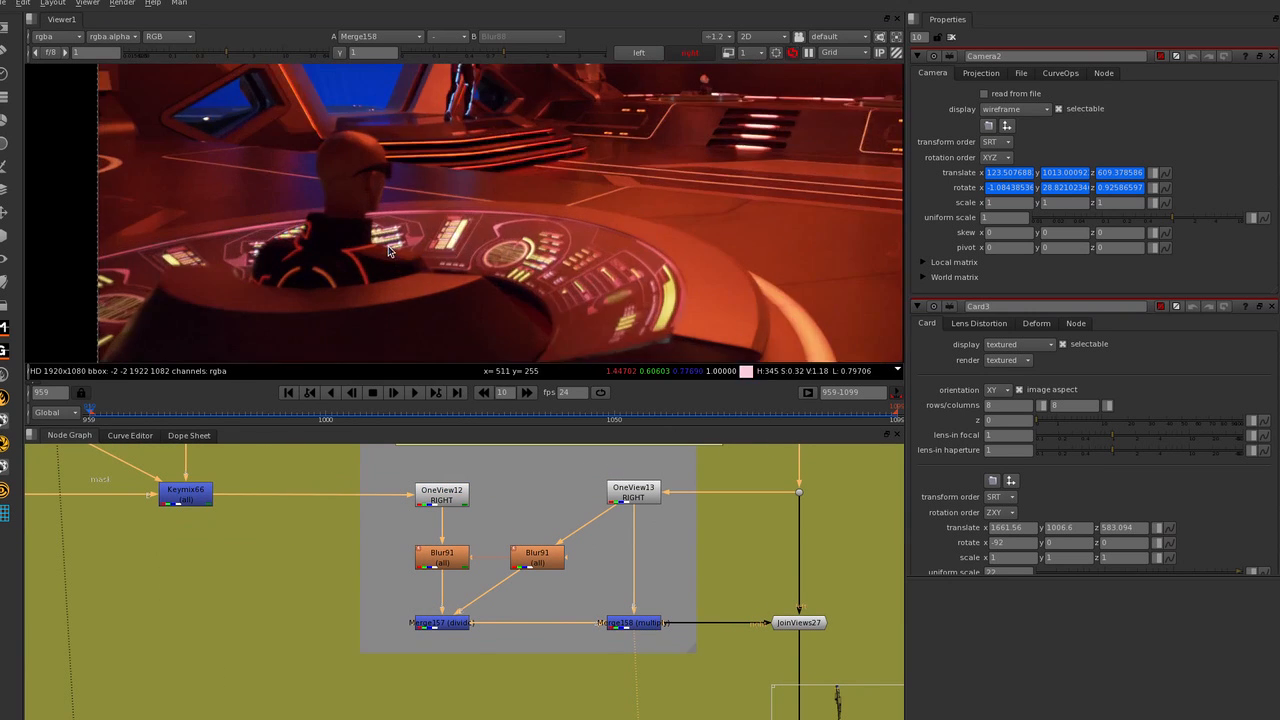
{"action": "scroll", "coordinate": [453, 193], "scroll_direction": "down", "scroll_amount": 2}
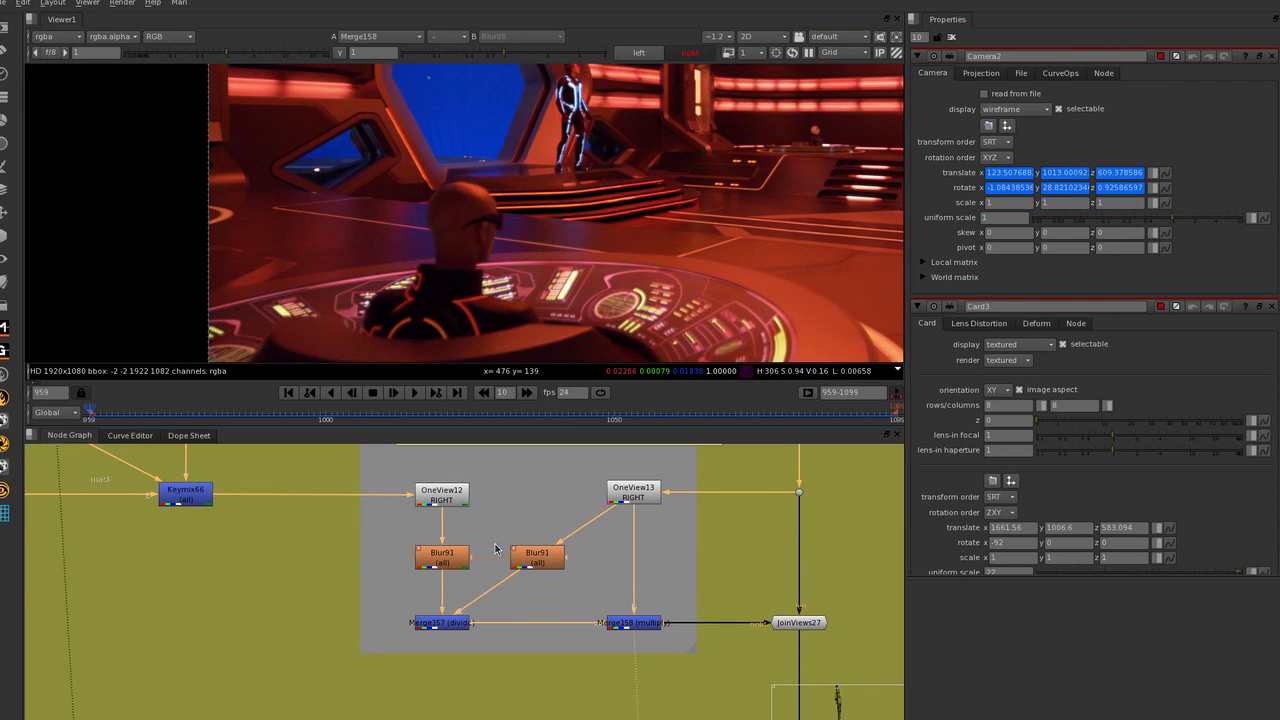
View OneView12's blue channel with the viewer gamma raised to 2.85, and examine the grain close up beside the background figure.
{"action": "left_click", "coordinate": [447, 507]}
{"action": "key", "text": "1"}
{"action": "scroll", "coordinate": [588, 278], "scroll_direction": "up", "scroll_amount": 3}
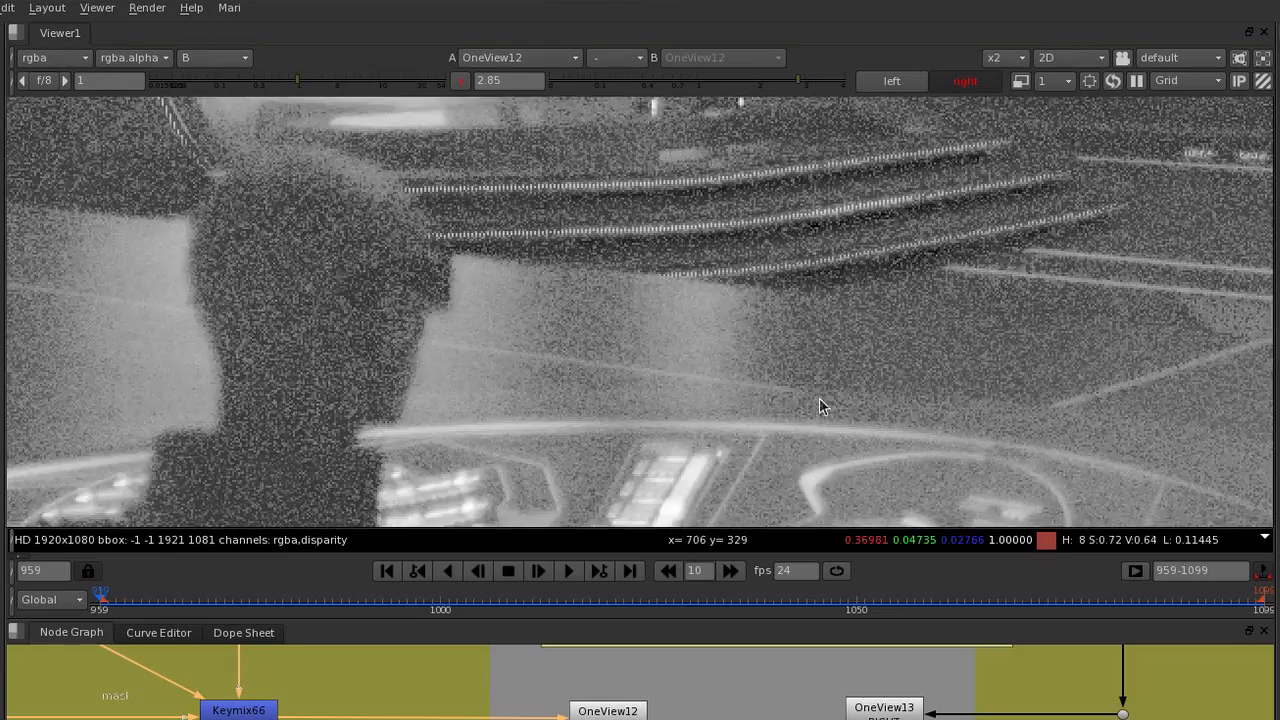
{"action": "scroll", "coordinate": [690, 363], "scroll_direction": "up", "scroll_amount": 3}
{"action": "scroll", "coordinate": [998, 370], "scroll_direction": "down", "scroll_amount": 4}
{"action": "scroll", "coordinate": [1140, 215], "scroll_direction": "up", "scroll_amount": 3}
{"action": "middle_click_drag", "start_coordinate": [1140, 213], "coordinate": [915, 348]}
{"action": "scroll", "coordinate": [939, 313], "scroll_direction": "up", "scroll_amount": 3}
{"action": "scroll", "coordinate": [939, 313], "scroll_direction": "up", "scroll_amount": 1}
{"action": "middle_click_drag", "start_coordinate": [895, 138], "coordinate": [885, 231]}
{"action": "left_click_drag", "start_coordinate": [949, 489], "coordinate": [1077, 265]}
{"action": "scroll", "coordinate": [1008, 287], "scroll_direction": "down", "scroll_amount": 2}
{"action": "mouse_move", "coordinate": [1034, 168]}
{"action": "middle_mouse_down"}
{"action": "mouse_move", "coordinate": [843, 300]}
{"action": "mouse_move", "coordinate": [732, 458]}
{"action": "middle_mouse_up"}
{"action": "scroll", "coordinate": [732, 458], "scroll_direction": "up", "scroll_amount": 1}
Compare the blue-channel grain of Merge158 and OneView12 by alternating between them, then select OneView12.
{"action": "key", "text": "2"}
{"action": "key", "text": "1"}
{"action": "key", "text": "2"}
{"action": "key", "text": "1"}
{"action": "key", "text": "2"}
{"action": "scroll", "coordinate": [558, 235], "scroll_direction": "down", "scroll_amount": 2}
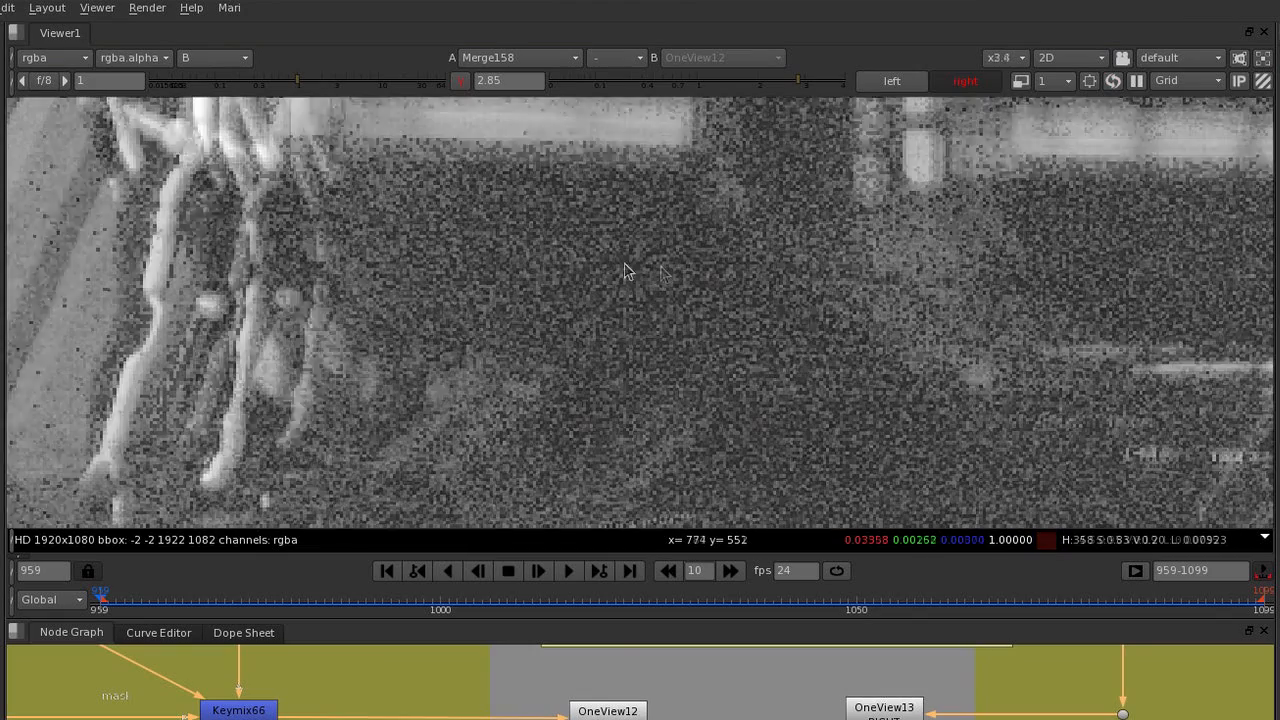
{"action": "left_click", "coordinate": [630, 713]}
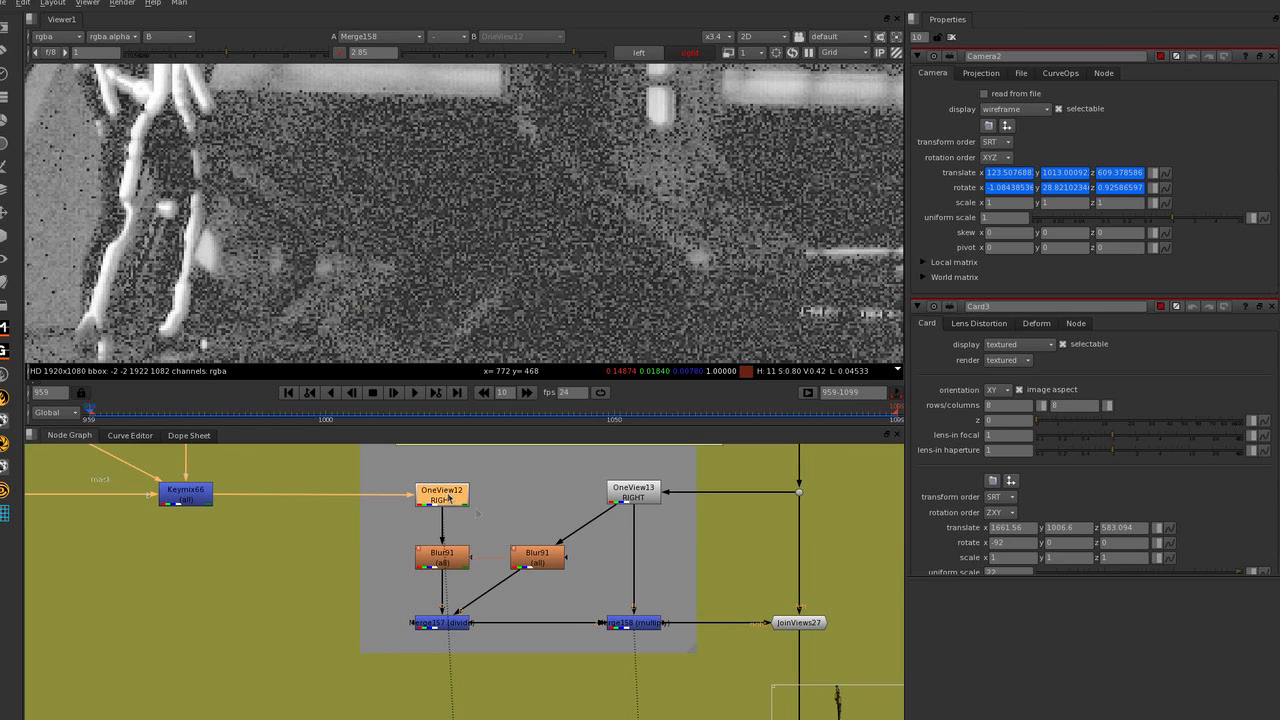
Trace the inputs of the divide by selecting the blur below OneView12, OneView13 and the blur fed by OneView13.
{"action": "left_click", "coordinate": [440, 556]}
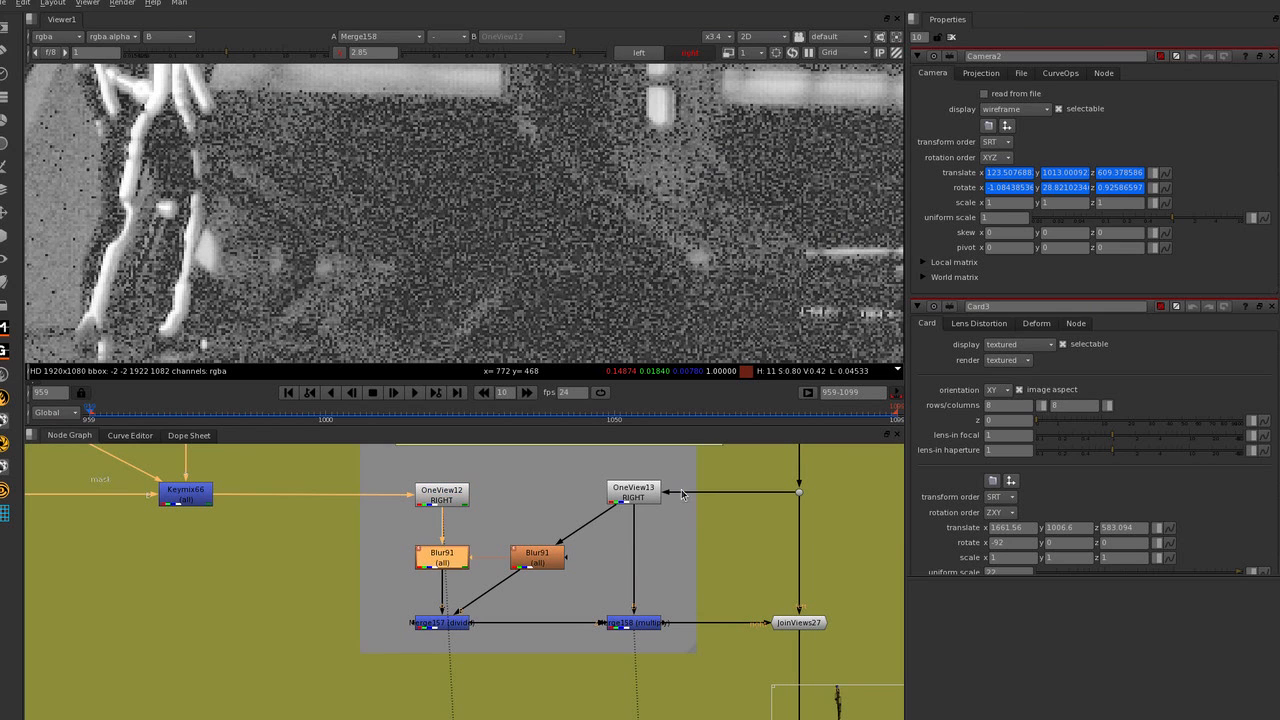
{"action": "left_click", "coordinate": [647, 491]}
{"action": "left_click", "coordinate": [540, 566]}
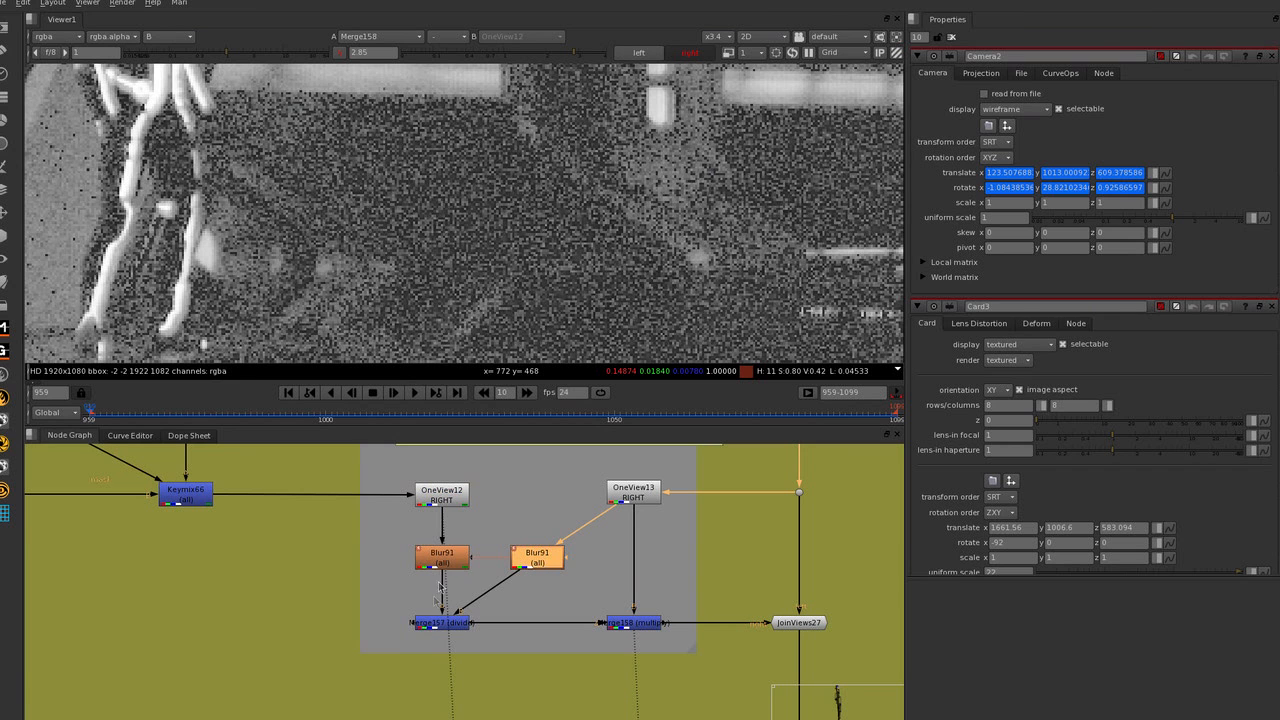
View the Merge157 divide output in RGB with the viewer gamma reset to 1, and inspect the full frame.
{"action": "left_click", "coordinate": [438, 621]}
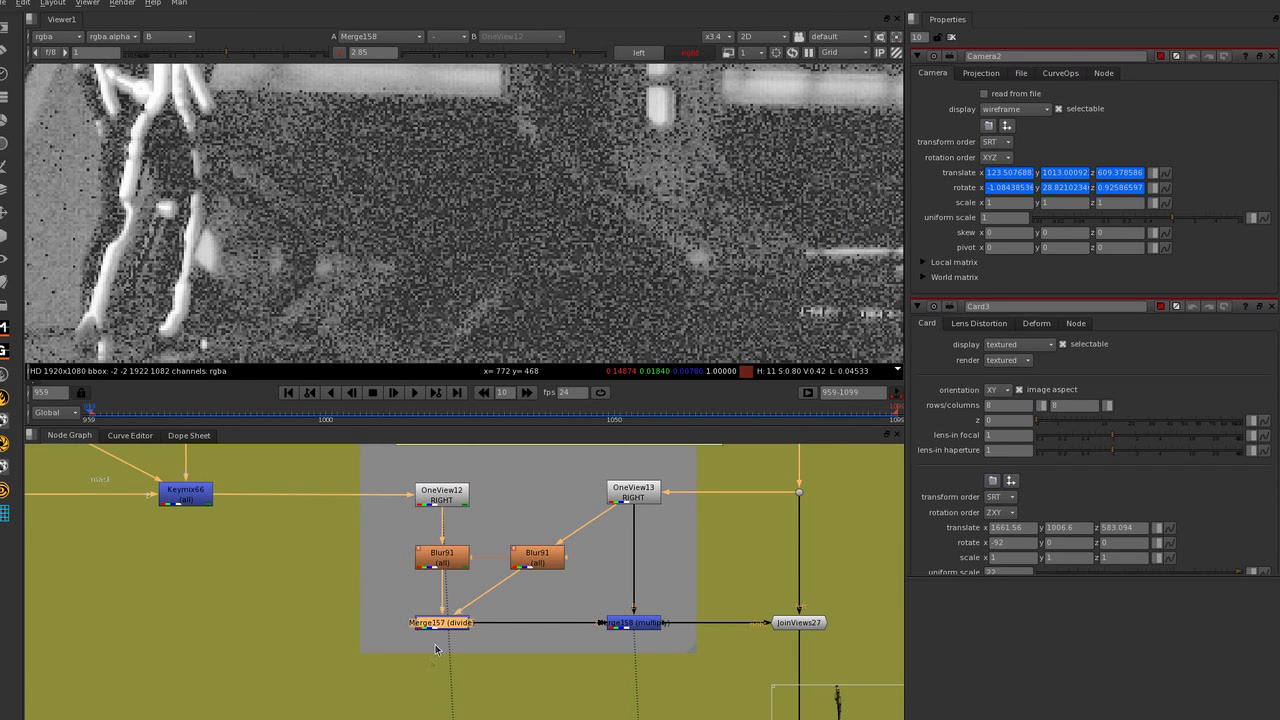
{"action": "key", "text": "1"}
{"action": "scroll", "coordinate": [534, 206], "scroll_direction": "down", "scroll_amount": 5}
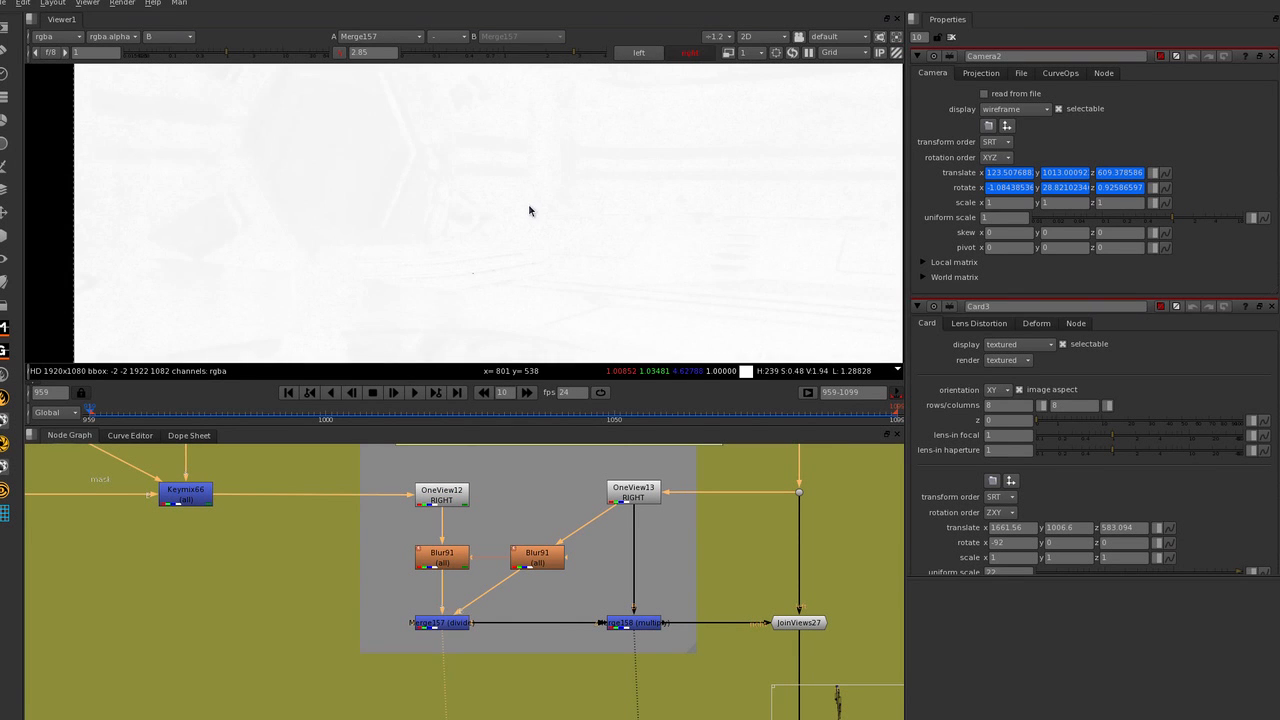
{"action": "key", "text": "f"}
{"action": "left_click", "coordinate": [343, 54]}
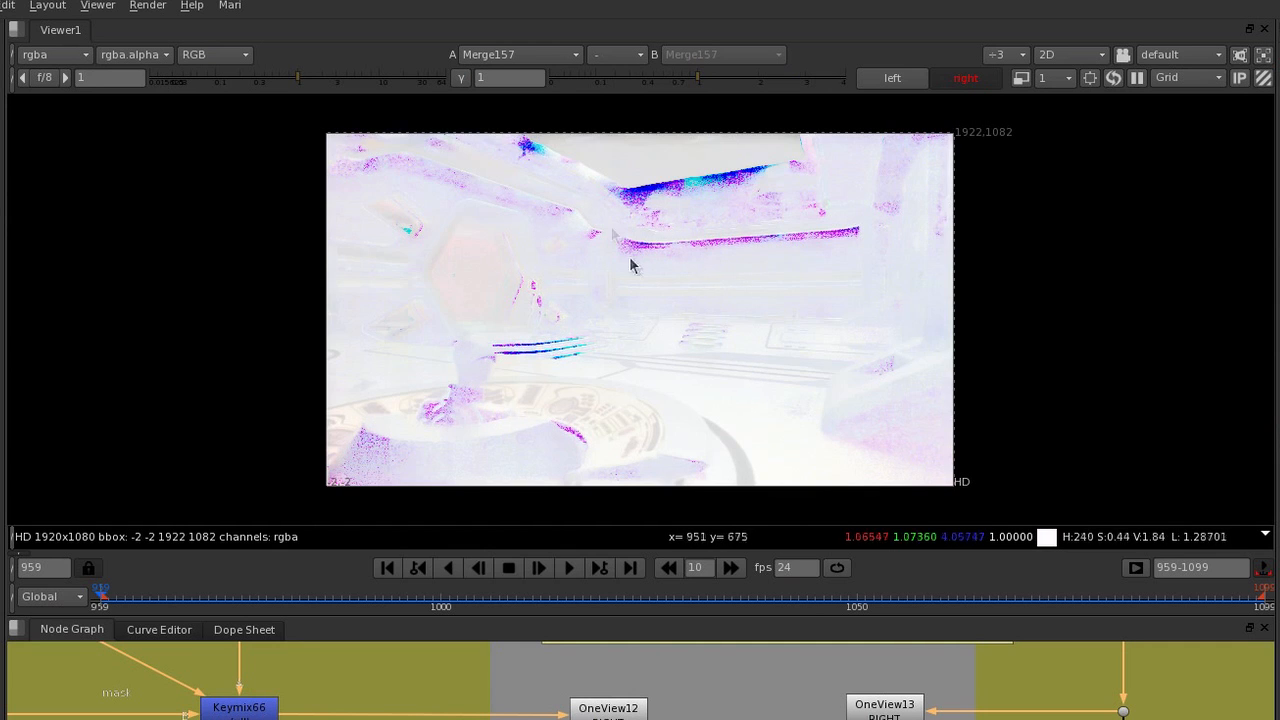
{"action": "scroll", "coordinate": [668, 197], "scroll_direction": "up", "scroll_amount": 4}
{"action": "scroll", "coordinate": [678, 185], "scroll_direction": "down", "scroll_amount": 3}
{"action": "scroll", "coordinate": [683, 590], "scroll_direction": "down", "scroll_amount": 4}
View the Read7 plate in an enlarged viewer and compare its left and right views by alternating between them.
{"action": "middle_click_drag", "start_coordinate": [706, 583], "coordinate": [643, 492]}
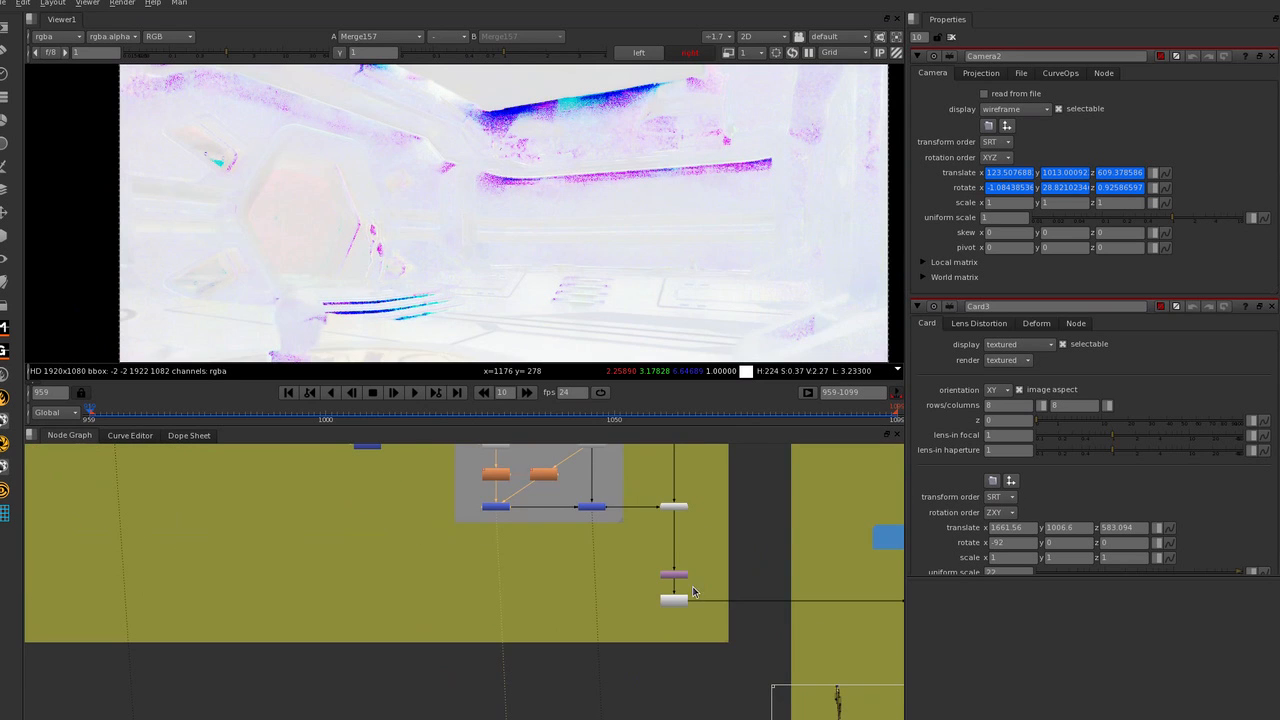
{"action": "key", "text": "1"}
{"action": "scroll", "coordinate": [567, 245], "scroll_direction": "down", "scroll_amount": 2}
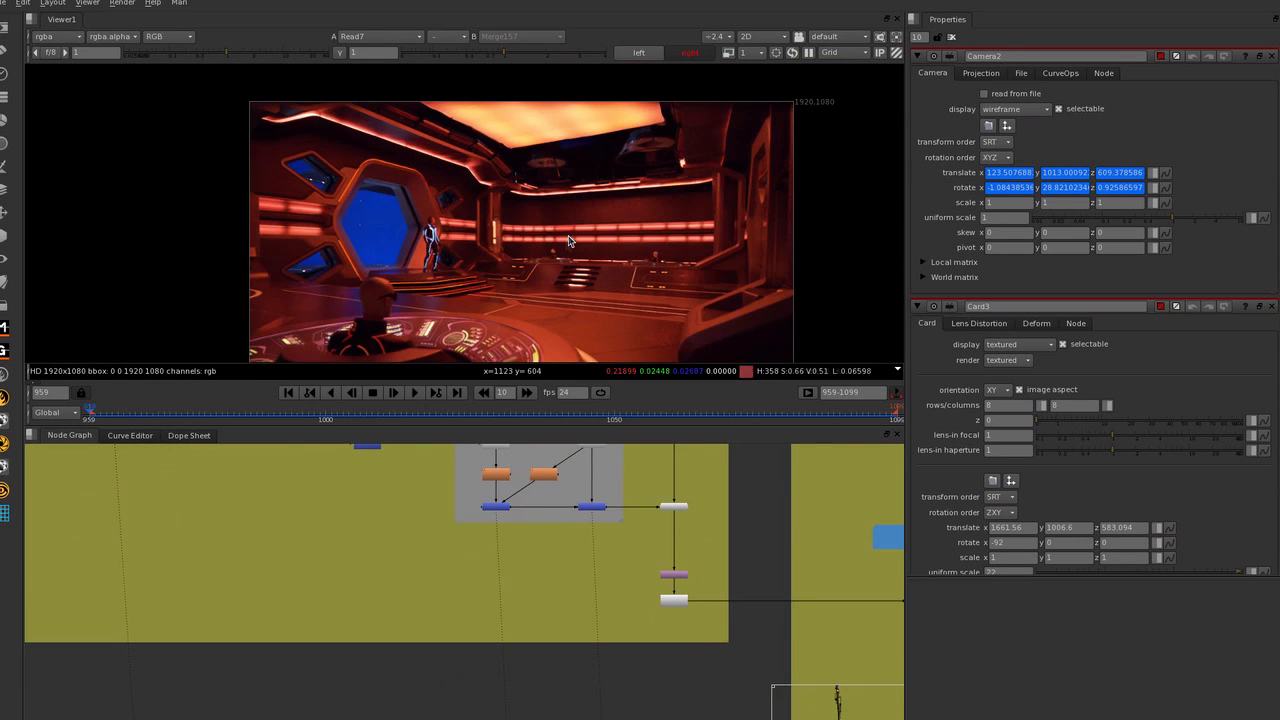
{"action": "key", "text": "space"}
{"action": "key", "text": "f"}
{"action": "key", "text": "semicolon"}
{"action": "key", "text": "apostrophe"}
{"action": "key", "text": "semicolon"}
{"action": "key", "text": "apostrophe"}
{"action": "key", "text": "semicolon"}
{"action": "key", "text": "apostrophe"}
{"action": "key", "text": "semicolon"}
{"action": "key", "text": "apostrophe"}
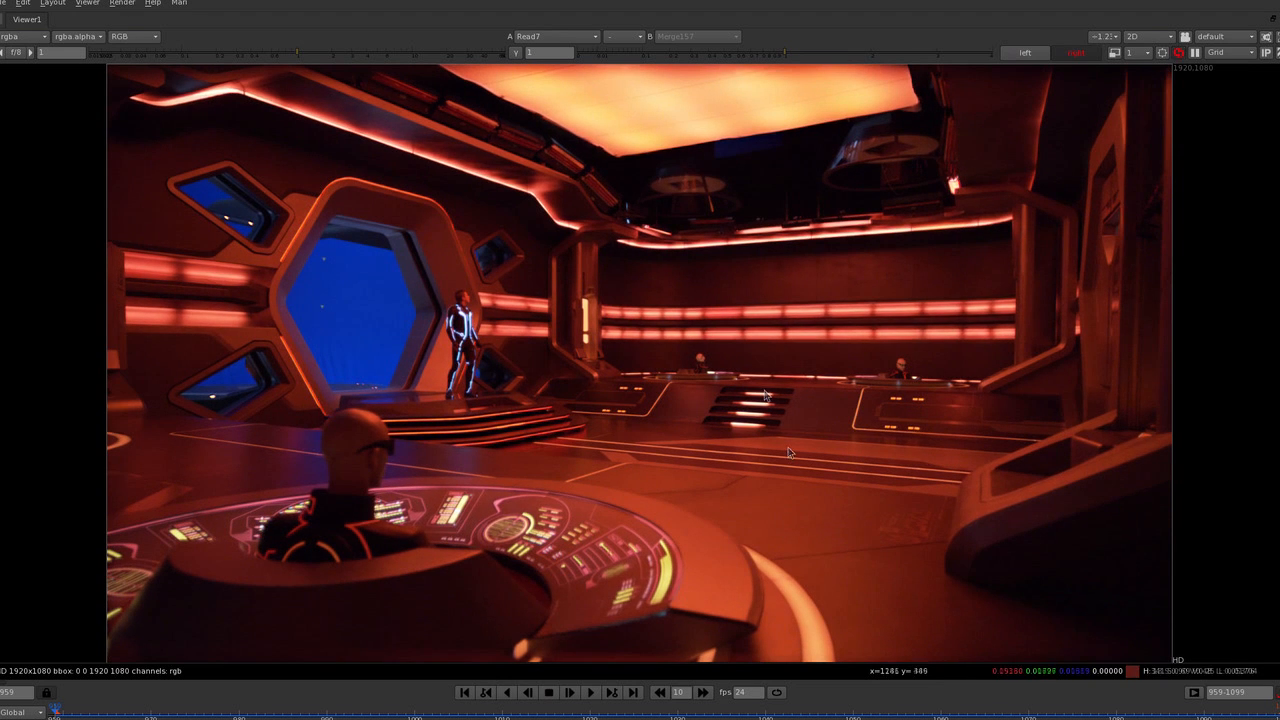
Compare the PlatePrep3 result with the Read7 plate by alternating between them, and restore the split layout with the node graph.
{"action": "key", "text": "2"}
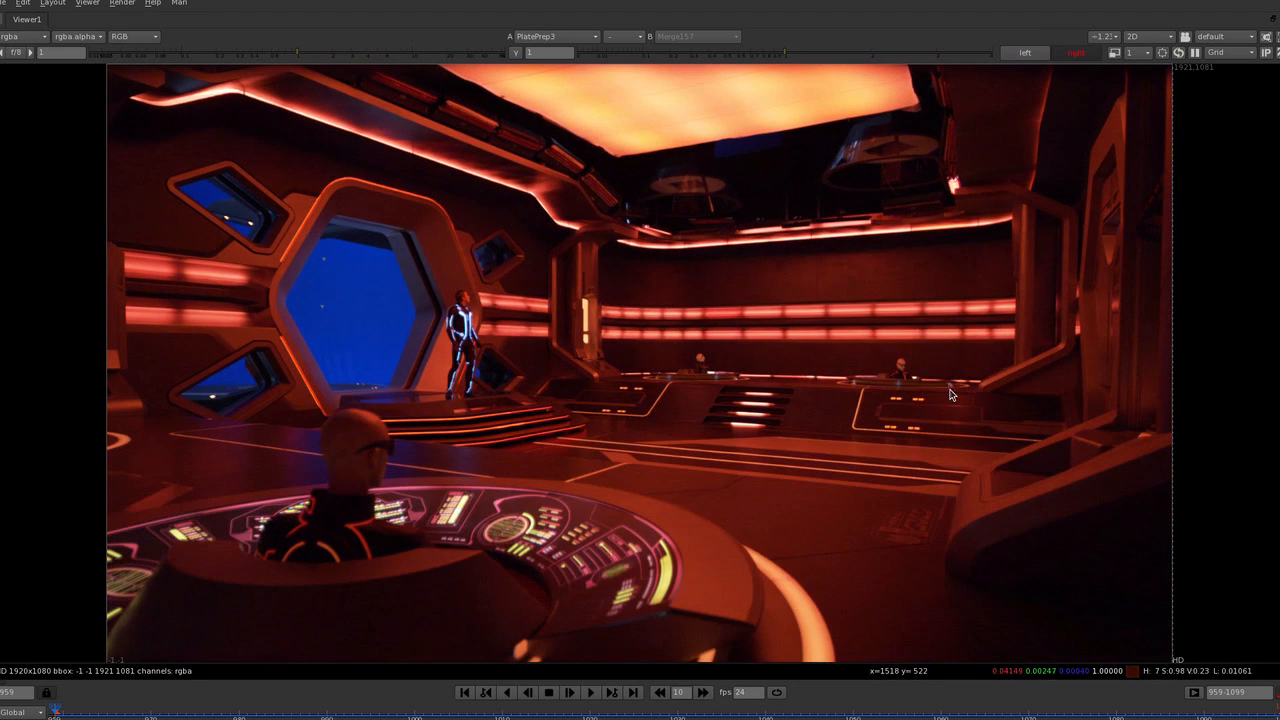
{"action": "key", "text": "3"}
{"action": "key", "text": "4"}
{"action": "key", "text": "1"}
{"action": "key", "text": "2"}
{"action": "key", "text": "1"}
{"action": "key", "text": "2"}
{"action": "key", "text": "1"}
{"action": "key", "text": "2"}
{"action": "key", "text": "1"}
{"action": "key", "text": "space"}
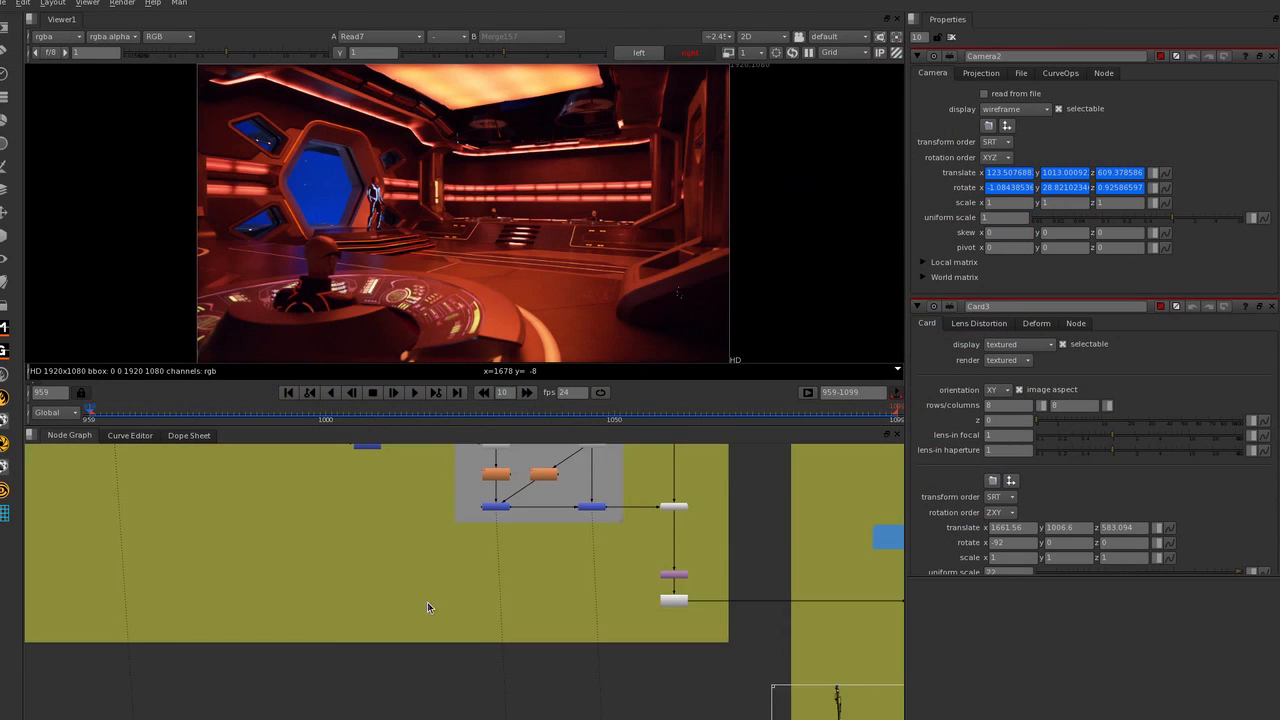
Review the console grading branches in the node graph, from 3 Butt and 4 Butt down to the Left Side Long Lines branch.
{"action": "scroll", "coordinate": [427, 602], "scroll_direction": "down", "scroll_amount": 6}
{"action": "middle_click_drag", "start_coordinate": [716, 592], "coordinate": [725, 528]}
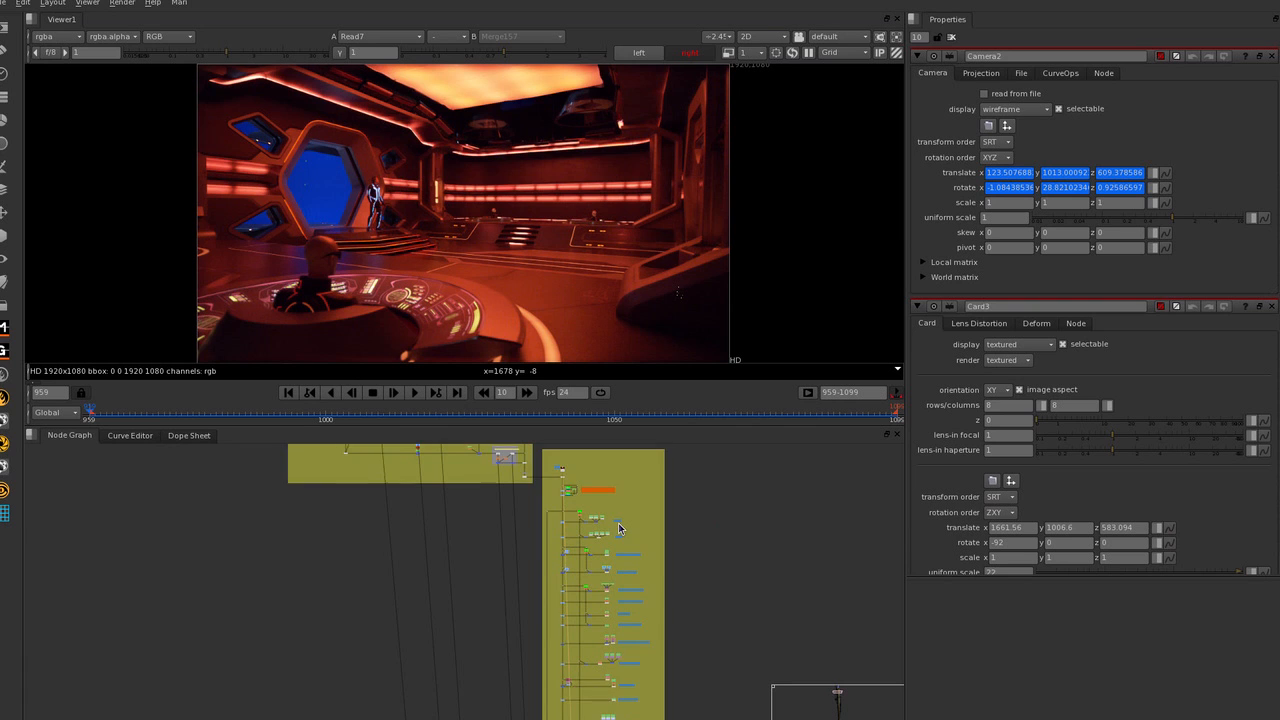
{"action": "middle_click_drag", "start_coordinate": [619, 528], "coordinate": [614, 523]}
{"action": "scroll", "coordinate": [590, 658], "scroll_direction": "up", "scroll_amount": 5}
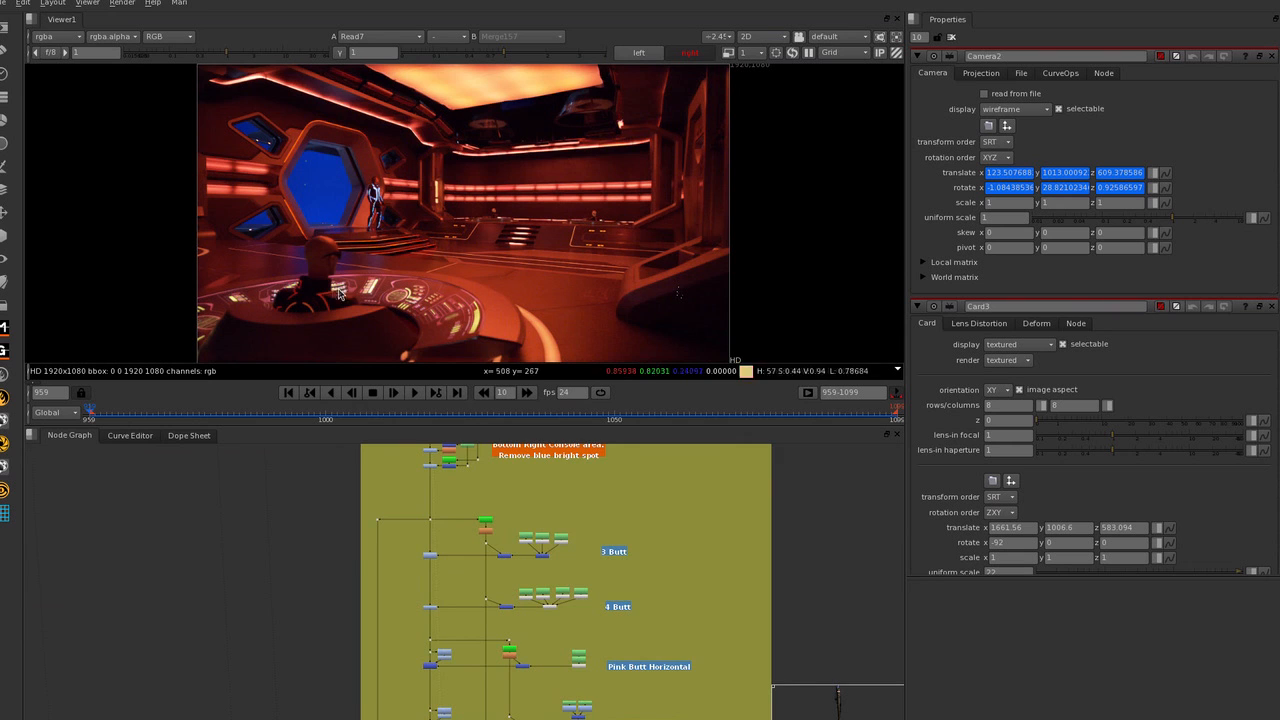
{"action": "scroll", "coordinate": [420, 536], "scroll_direction": "up", "scroll_amount": 5}
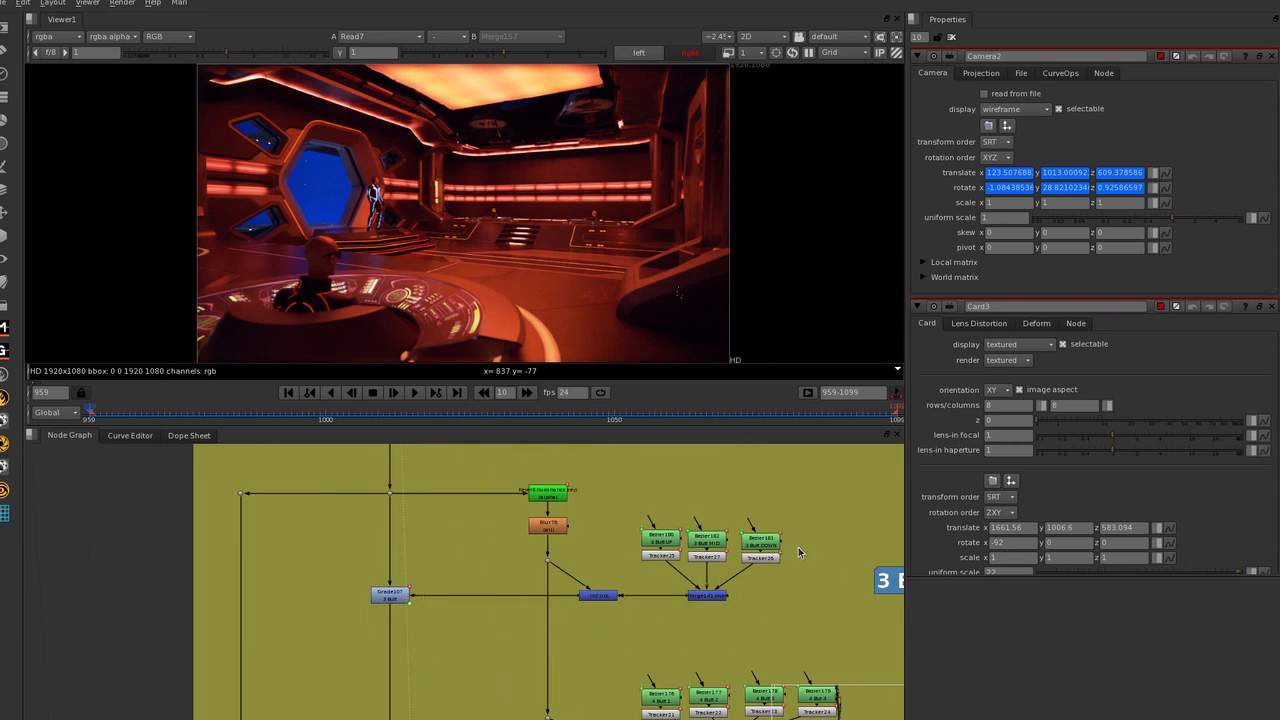
{"action": "middle_click_drag", "start_coordinate": [799, 552], "coordinate": [537, 507]}
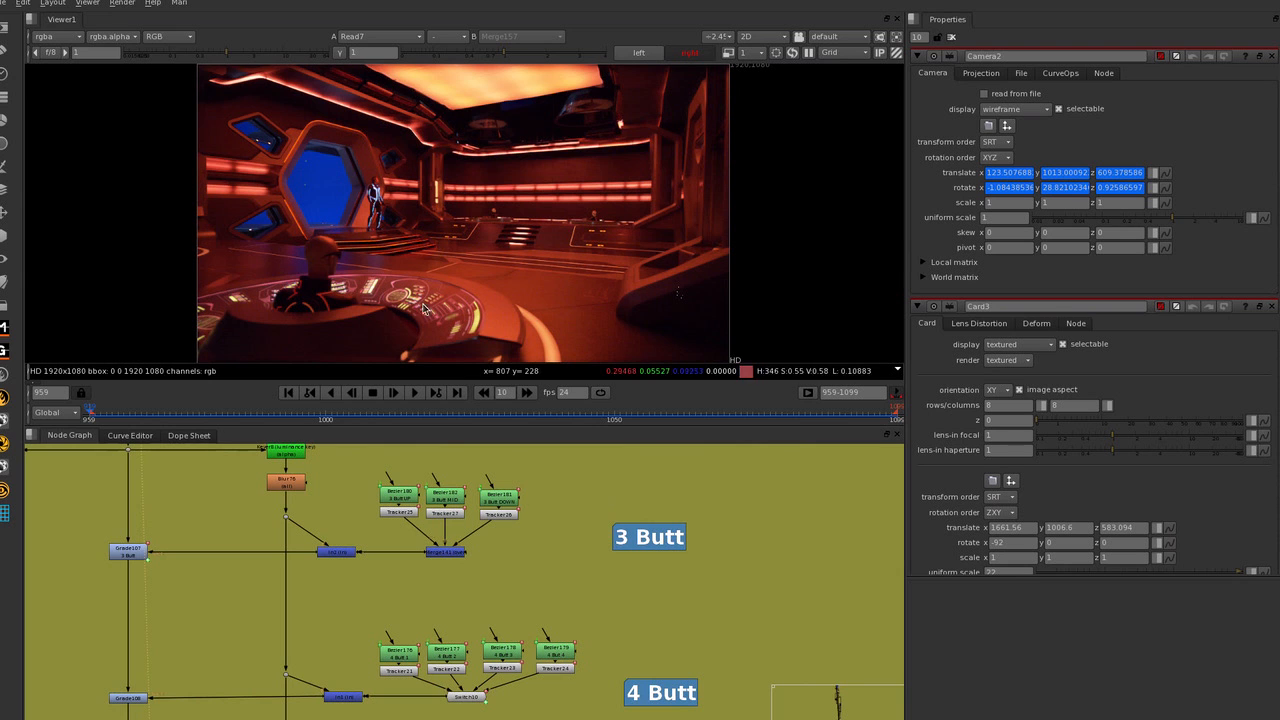
{"action": "middle_click_drag", "start_coordinate": [616, 600], "coordinate": [667, 470]}
{"action": "middle_click_drag", "start_coordinate": [629, 571], "coordinate": [647, 398]}
{"action": "middle_click_drag", "start_coordinate": [607, 553], "coordinate": [595, 435]}
{"action": "middle_click_drag", "start_coordinate": [590, 563], "coordinate": [597, 483]}
{"action": "middle_click_drag", "start_coordinate": [592, 540], "coordinate": [612, 521]}
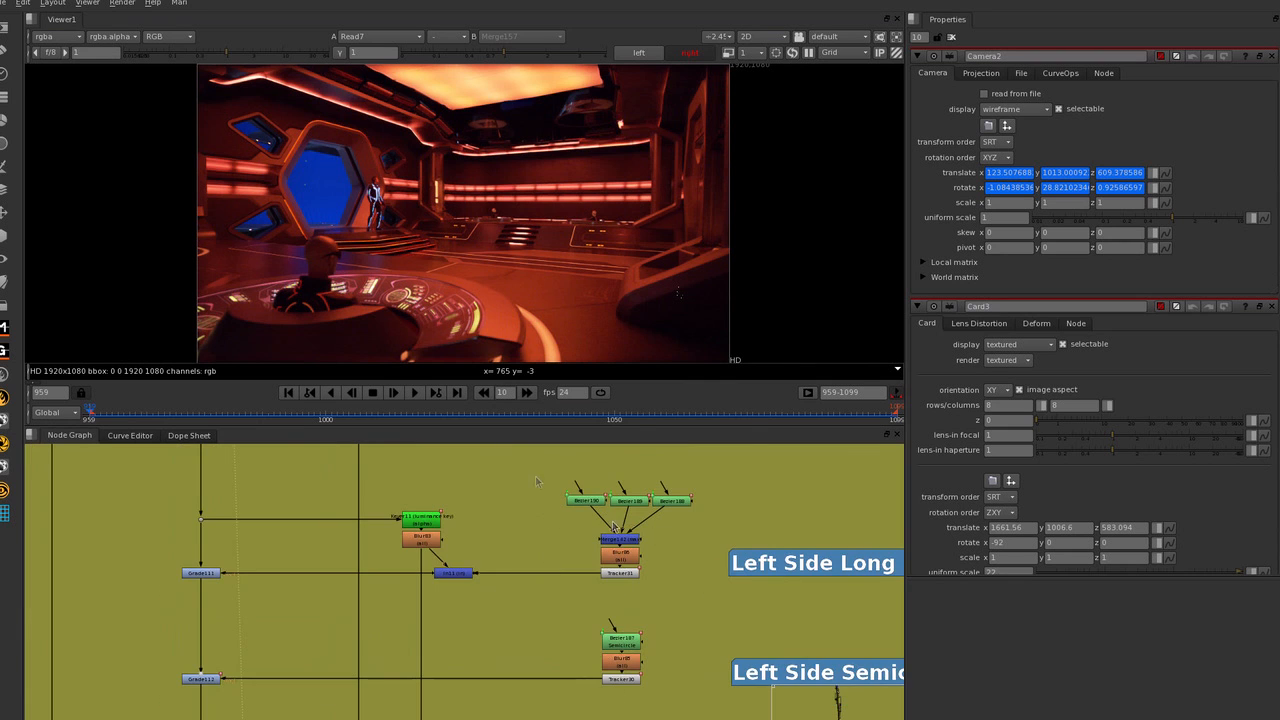
Open Bezier190 and Bezier189 of the Left Side Long Lines branch and examine their shapes on the console close up.
{"action": "scroll", "coordinate": [470, 330], "scroll_direction": "up", "scroll_amount": 2}
{"action": "double_click", "coordinate": [587, 501]}
{"action": "double_click", "coordinate": [631, 501]}
{"action": "scroll", "coordinate": [285, 316], "scroll_direction": "up", "scroll_amount": 9}
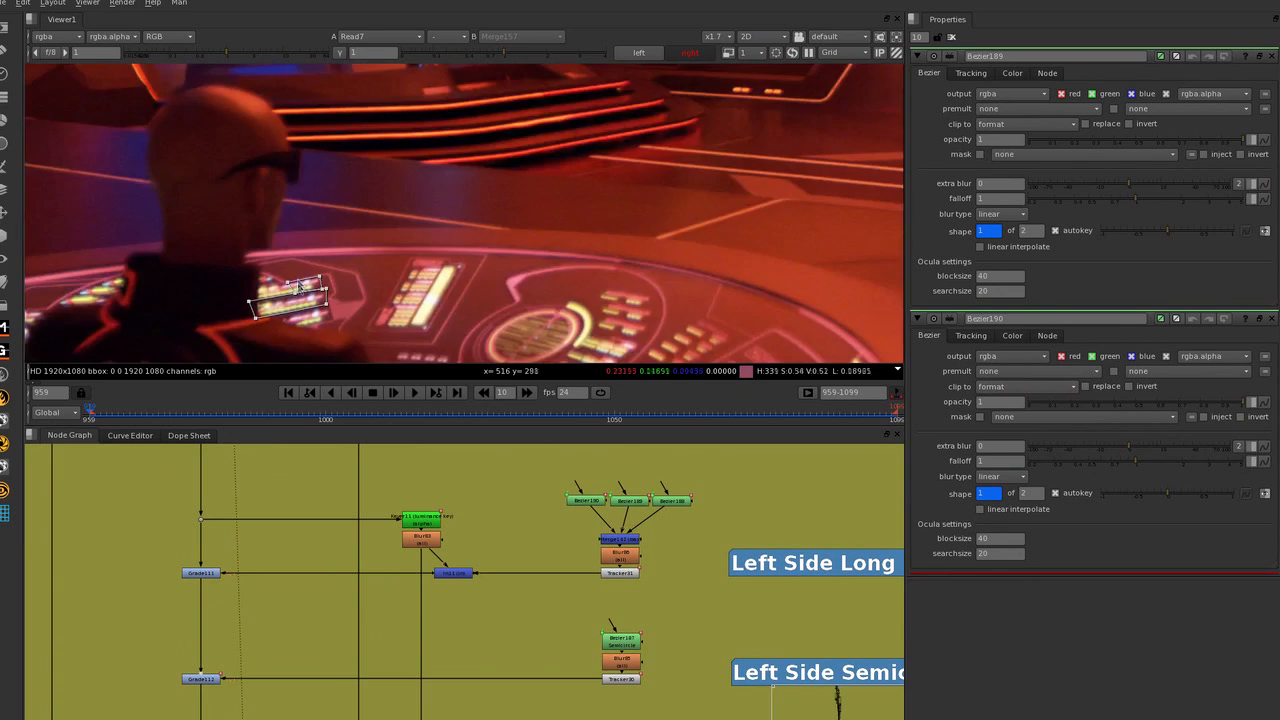
{"action": "middle_click_drag", "start_coordinate": [411, 277], "coordinate": [417, 245]}
Review the remaining console branches from Left Side Long Lines down to the Panel Grade group.
{"action": "scroll", "coordinate": [466, 230], "scroll_direction": "down", "scroll_amount": 3}
{"action": "scroll", "coordinate": [547, 500], "scroll_direction": "down", "scroll_amount": 3}
{"action": "middle_click_drag", "start_coordinate": [548, 544], "coordinate": [568, 517]}
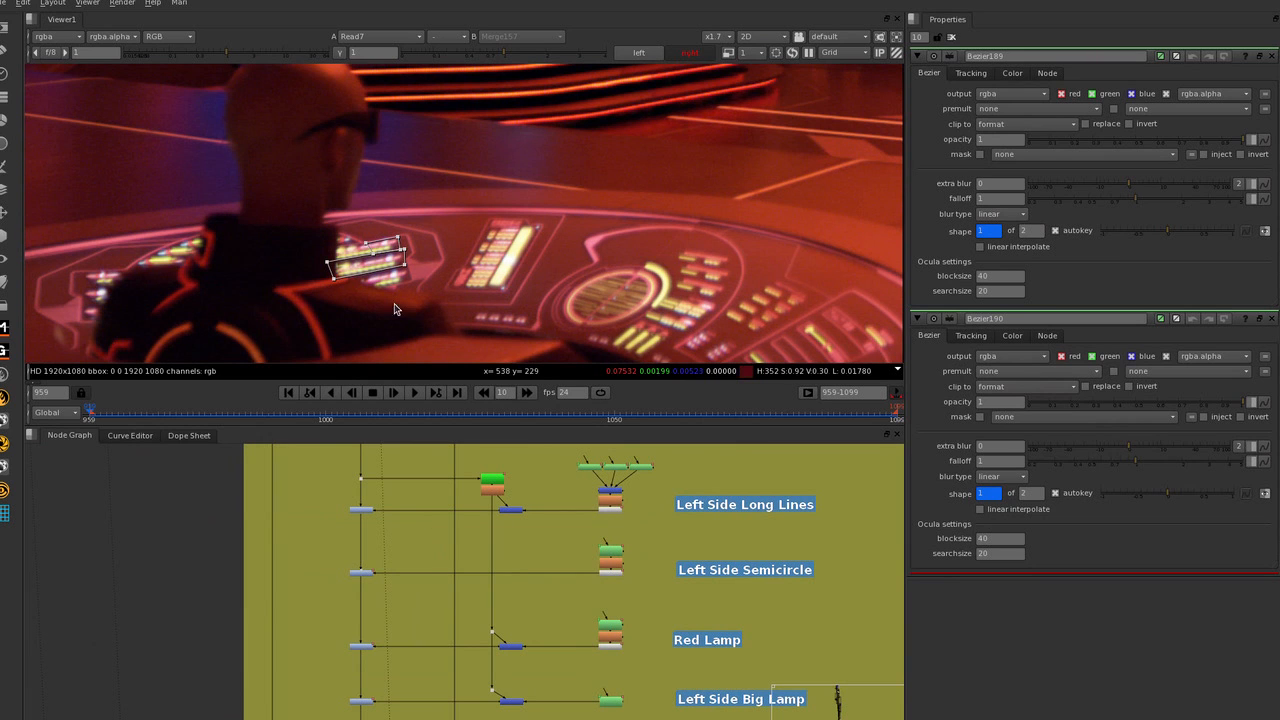
{"action": "scroll", "coordinate": [555, 628], "scroll_direction": "down", "scroll_amount": 3}
{"action": "middle_click_drag", "start_coordinate": [573, 626], "coordinate": [558, 541]}
{"action": "scroll", "coordinate": [558, 544], "scroll_direction": "up", "scroll_amount": 2}
{"action": "middle_click_drag", "start_coordinate": [594, 654], "coordinate": [547, 553]}
{"action": "middle_click_drag", "start_coordinate": [565, 597], "coordinate": [576, 550]}
{"action": "middle_click_drag", "start_coordinate": [588, 689], "coordinate": [612, 478]}
{"action": "middle_click_drag", "start_coordinate": [599, 529], "coordinate": [594, 410]}
{"action": "middle_click_drag", "start_coordinate": [511, 640], "coordinate": [597, 560]}
{"action": "scroll", "coordinate": [597, 562], "scroll_direction": "down", "scroll_amount": 3}
{"action": "middle_click_drag", "start_coordinate": [566, 719], "coordinate": [543, 579]}
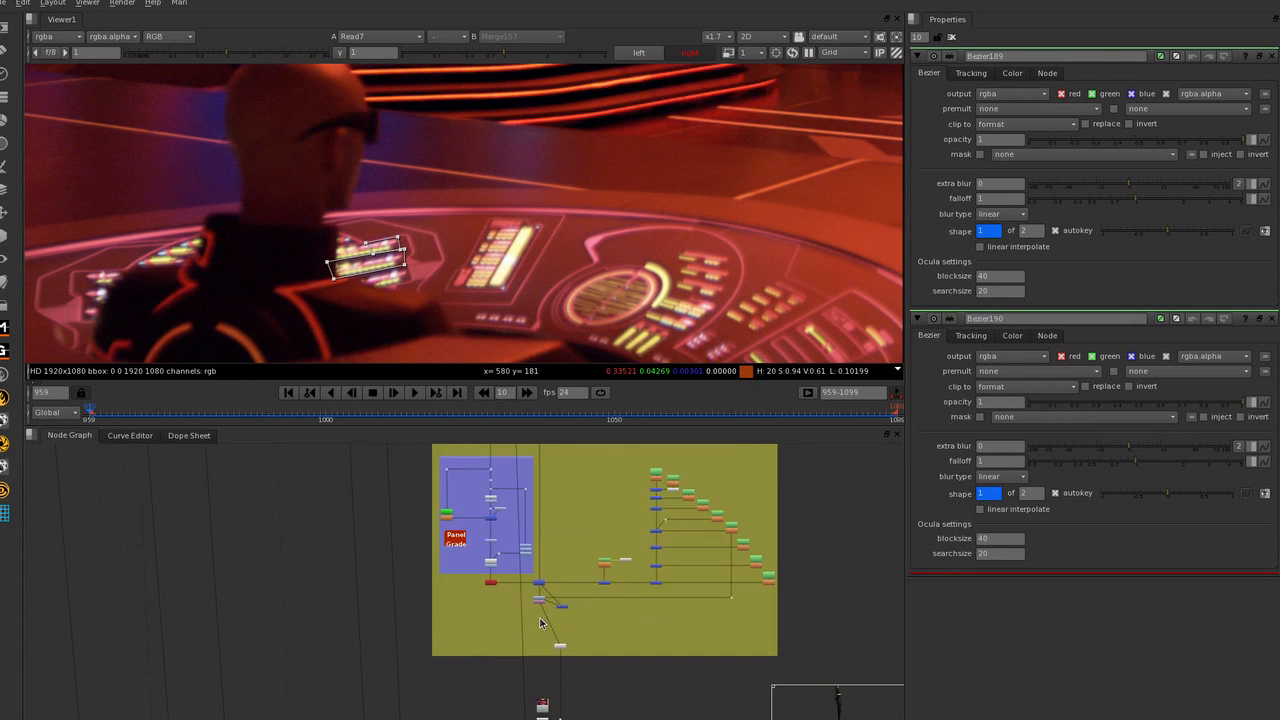
Locate the Glow Lines START section farther down the script, with the whole plate shown in the viewer.
{"action": "middle_click_drag", "start_coordinate": [578, 649], "coordinate": [589, 543]}
{"action": "scroll", "coordinate": [568, 292], "scroll_direction": "down", "scroll_amount": 3}
{"action": "middle_click_drag", "start_coordinate": [568, 292], "coordinate": [530, 231]}
{"action": "scroll", "coordinate": [592, 560], "scroll_direction": "down", "scroll_amount": 2}
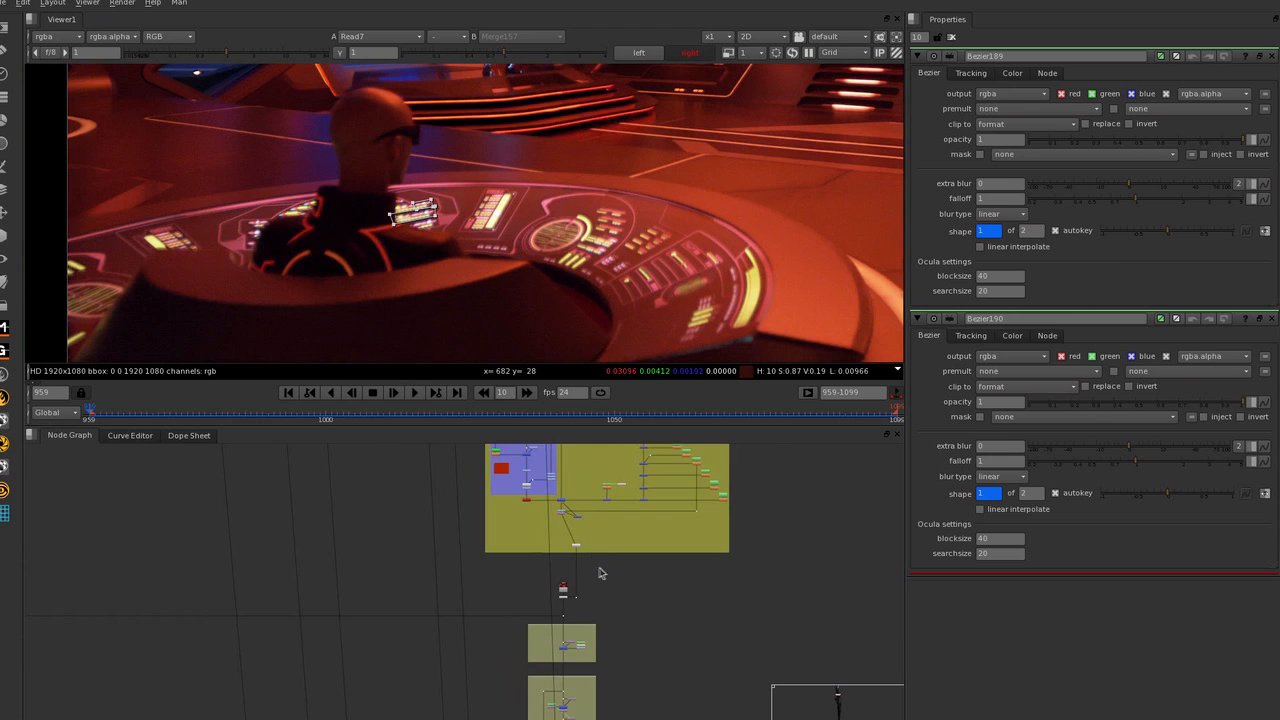
{"action": "middle_click_drag", "start_coordinate": [598, 568], "coordinate": [600, 583]}
{"action": "scroll", "coordinate": [556, 289], "scroll_direction": "down", "scroll_amount": 2}
{"action": "middle_click_drag", "start_coordinate": [658, 243], "coordinate": [533, 267]}
{"action": "scroll", "coordinate": [533, 267], "scroll_direction": "down", "scroll_amount": 3}
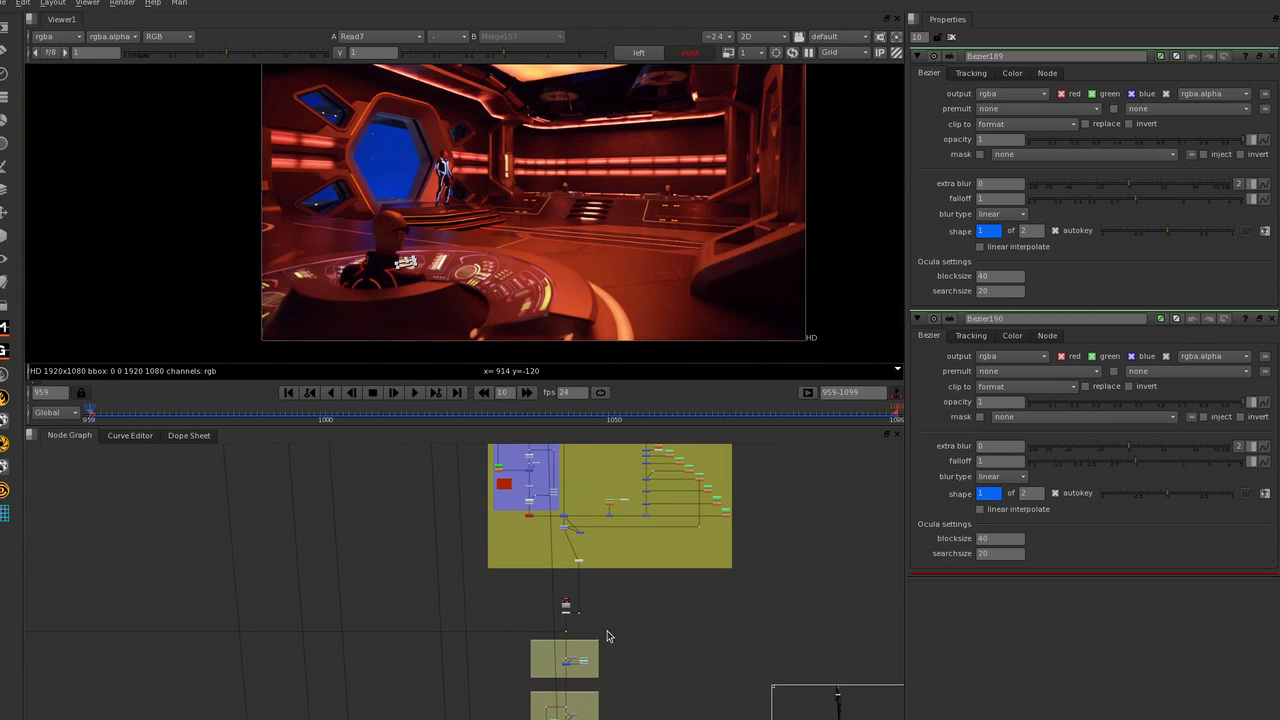
{"action": "scroll", "coordinate": [619, 658], "scroll_direction": "up", "scroll_amount": 3}
{"action": "middle_click_drag", "start_coordinate": [606, 629], "coordinate": [652, 534]}
{"action": "middle_click_drag", "start_coordinate": [546, 511], "coordinate": [751, 508]}
{"action": "scroll", "coordinate": [752, 509], "scroll_direction": "down", "scroll_amount": 6}
{"action": "middle_click_drag", "start_coordinate": [494, 685], "coordinate": [526, 597]}
{"action": "scroll", "coordinate": [544, 596], "scroll_direction": "down", "scroll_amount": 3}
{"action": "middle_click_drag", "start_coordinate": [556, 718], "coordinate": [539, 594]}
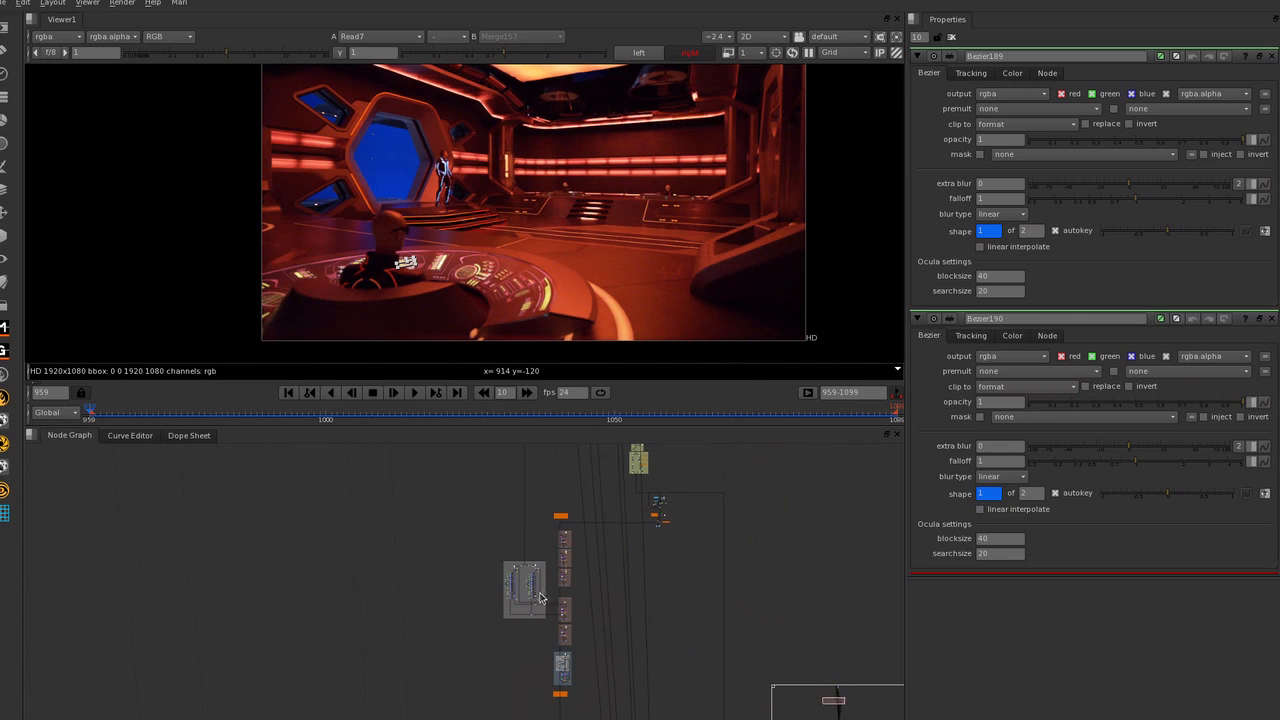
{"action": "scroll", "coordinate": [589, 562], "scroll_direction": "up", "scroll_amount": 5}
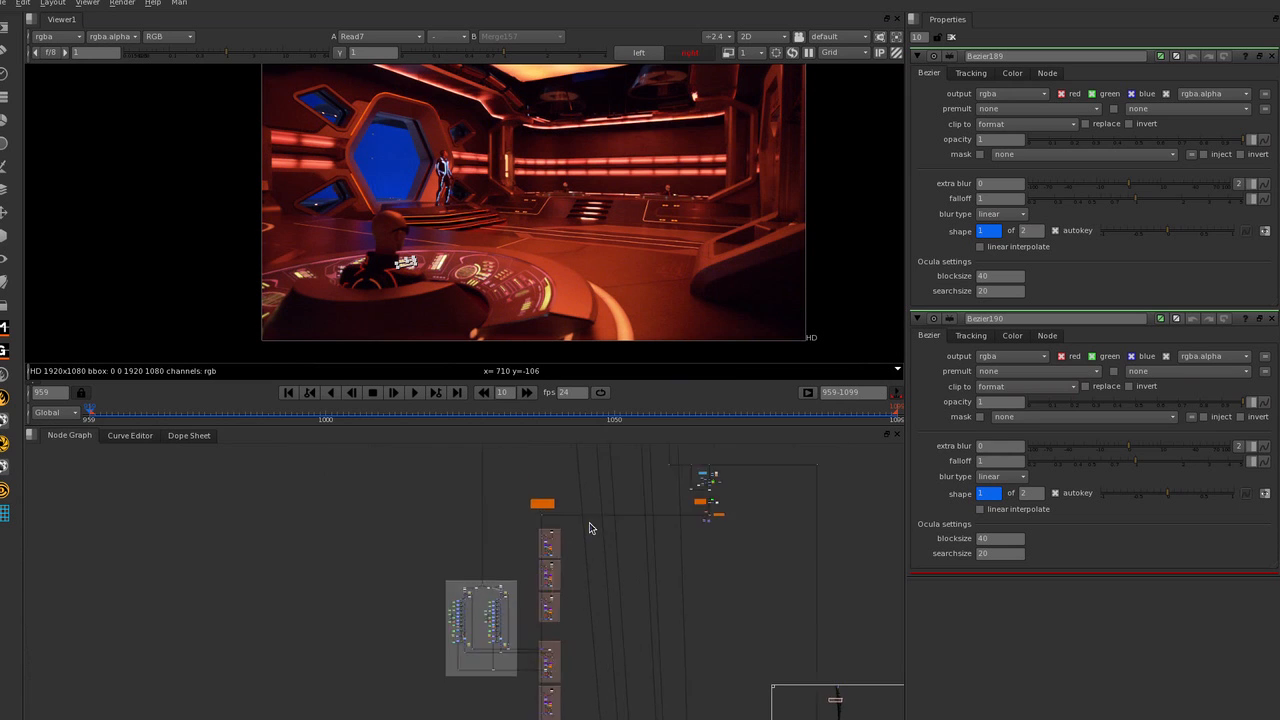
{"action": "middle_click_drag", "start_coordinate": [534, 537], "coordinate": [571, 531]}
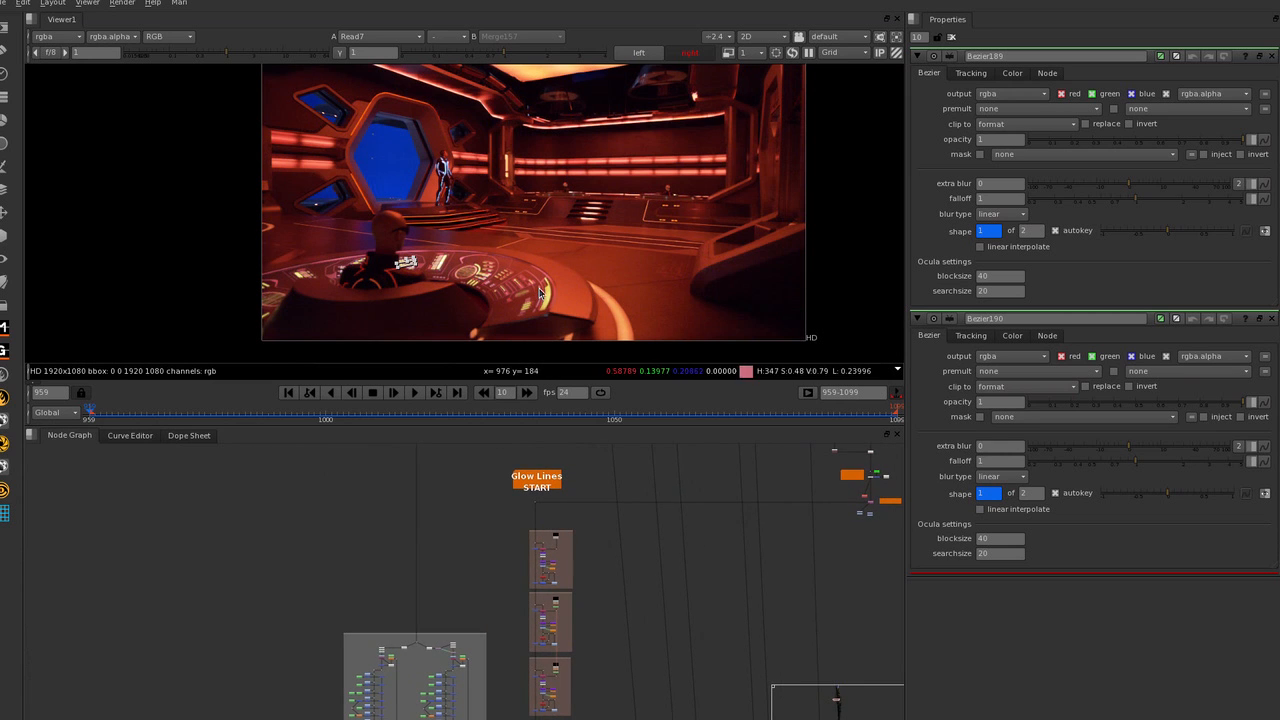
Examine the suit lines on the standing figure close up, and view the FG Guard group's output at Merge84.
{"action": "scroll", "coordinate": [566, 516], "scroll_direction": "up", "scroll_amount": 3}
{"action": "scroll", "coordinate": [473, 203], "scroll_direction": "up", "scroll_amount": 5}
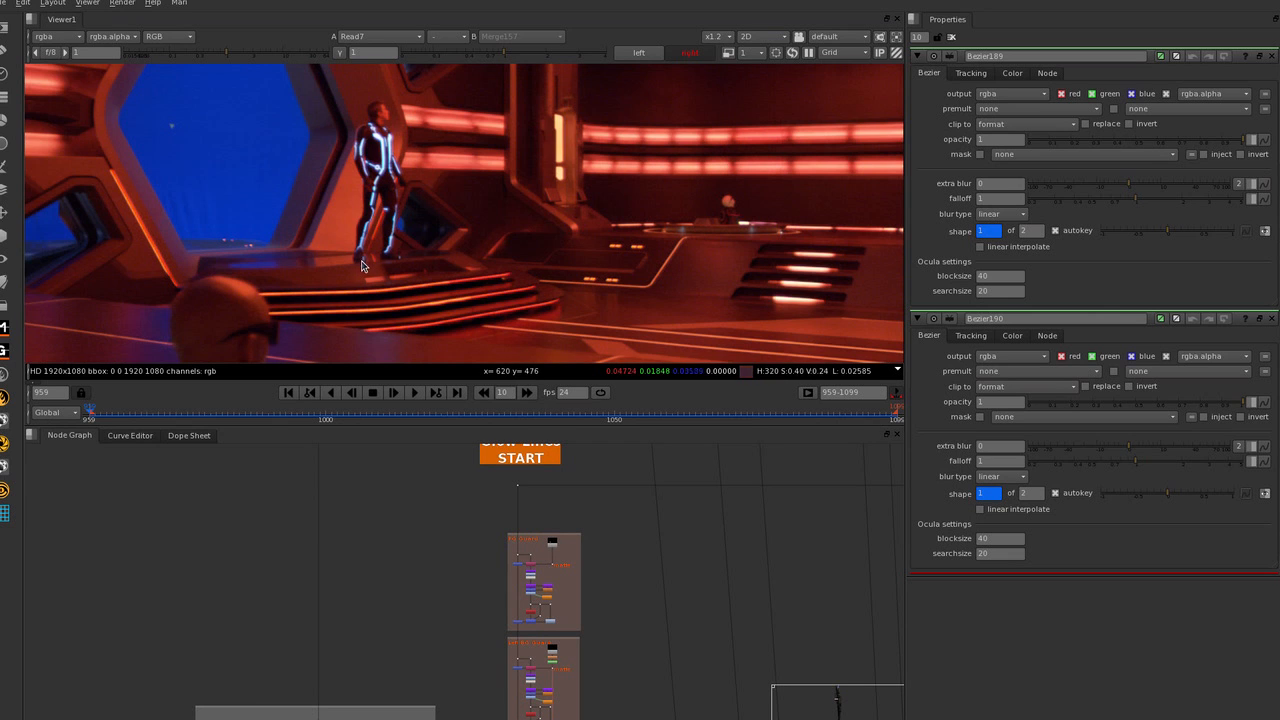
{"action": "middle_click_drag", "start_coordinate": [571, 534], "coordinate": [572, 483]}
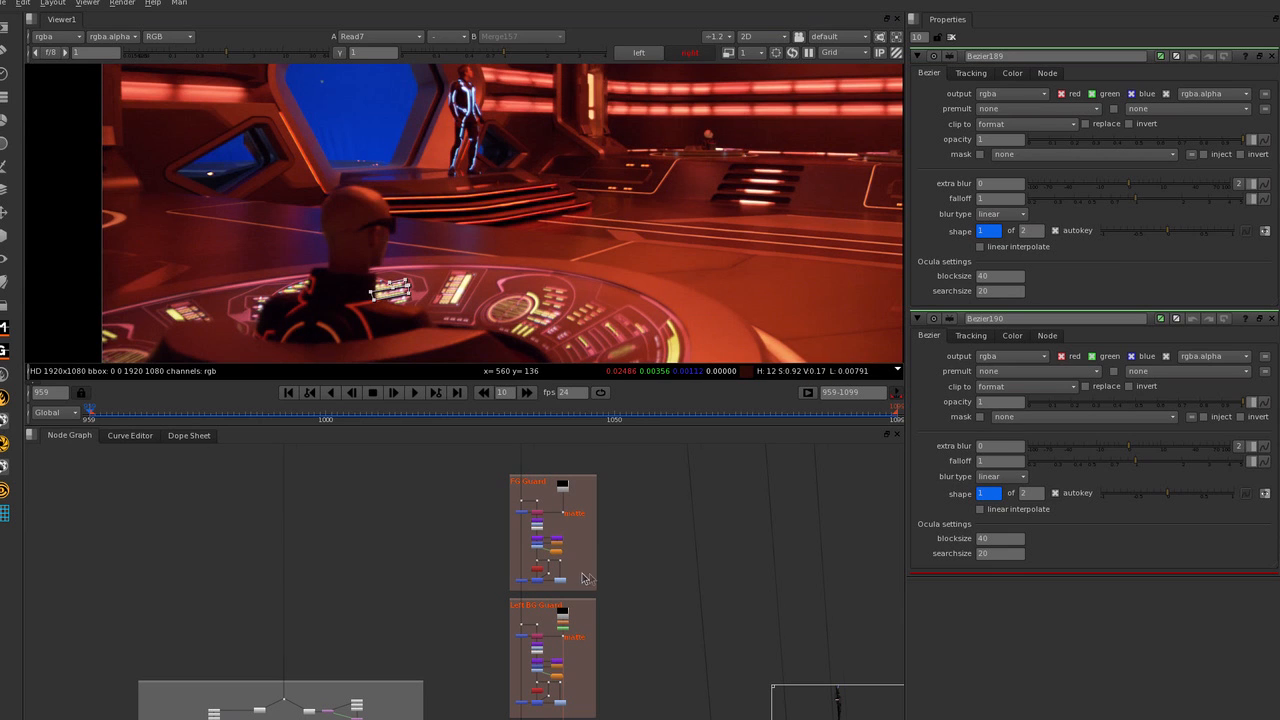
{"action": "scroll", "coordinate": [582, 578], "scroll_direction": "up", "scroll_amount": 5}
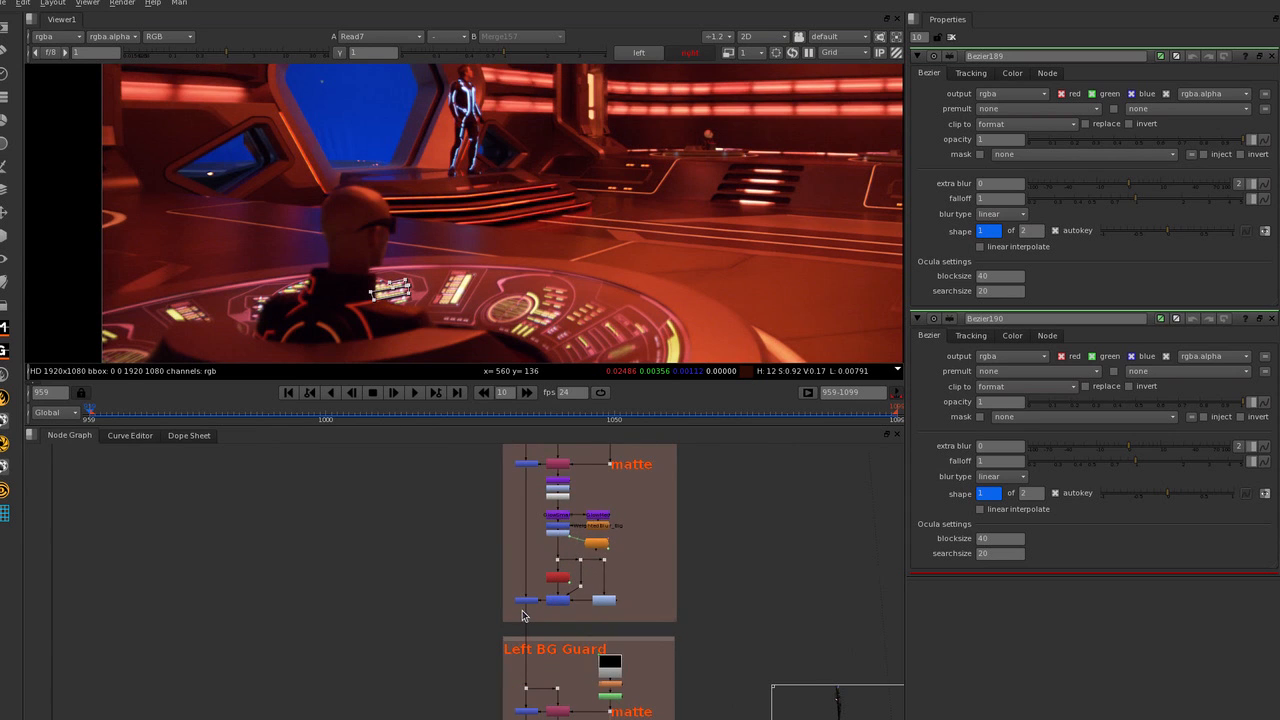
{"action": "left_click", "coordinate": [522, 603]}
{"action": "middle_click_drag", "start_coordinate": [541, 571], "coordinate": [520, 623]}
{"action": "key", "text": "1"}
{"action": "left_click", "coordinate": [503, 636]}
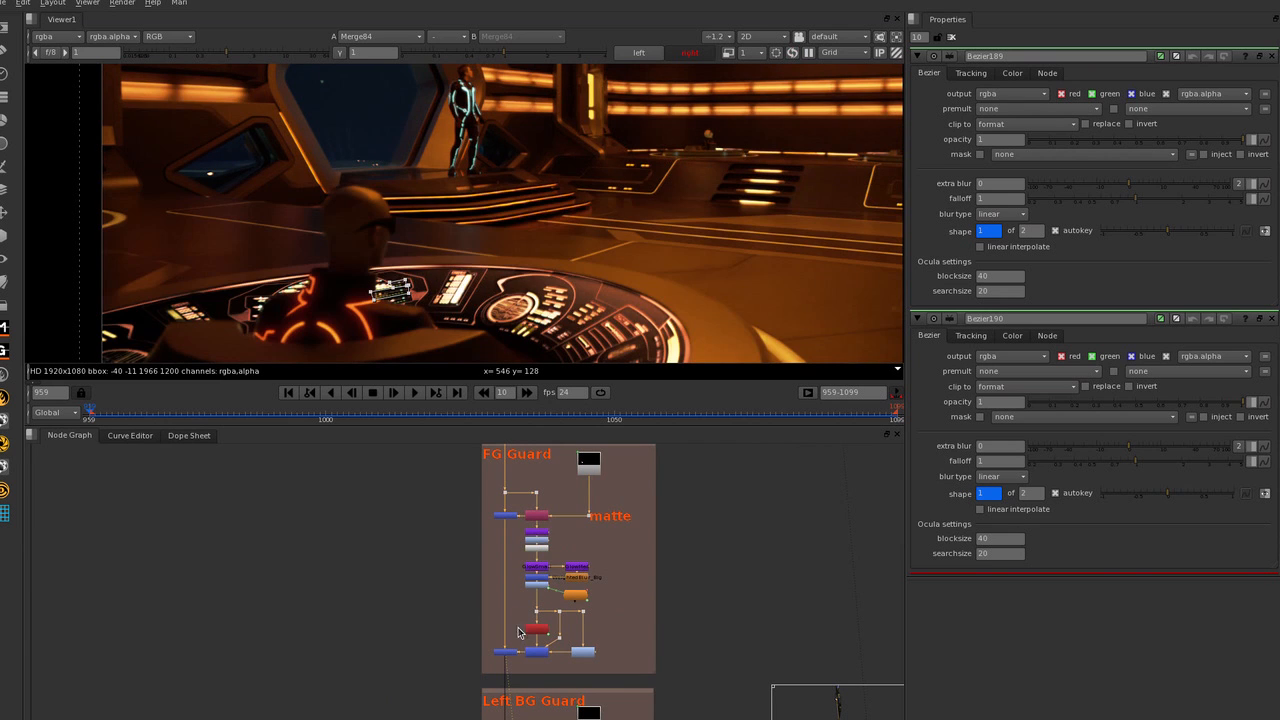
Compare the FG Guard glow before and after by viewing Dot131 above the group and Merge84 at its end.
{"action": "middle_click_drag", "start_coordinate": [469, 538], "coordinate": [460, 571]}
{"action": "left_click_drag", "start_coordinate": [480, 517], "coordinate": [505, 531]}
{"action": "key", "text": "1"}
{"action": "scroll", "coordinate": [443, 494], "scroll_direction": "down", "scroll_amount": 3}
{"action": "scroll", "coordinate": [445, 626], "scroll_direction": "up", "scroll_amount": 3}
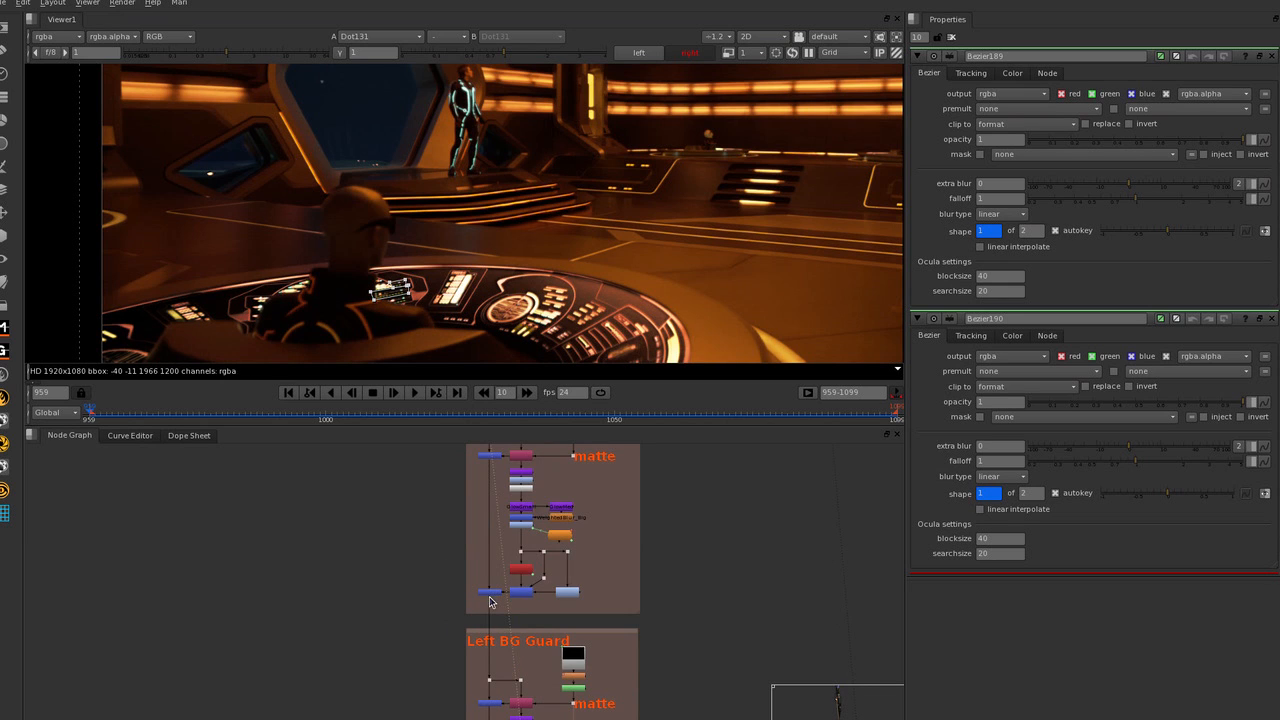
{"action": "key", "text": "1"}
{"action": "middle_click_drag", "start_coordinate": [490, 597], "coordinate": [451, 476]}
{"action": "key", "text": "1"}
View Merge76 at the end of the group below Left BG Guard, and inspect both background guards close up.
{"action": "scroll", "coordinate": [478, 206], "scroll_direction": "up", "scroll_amount": 3}
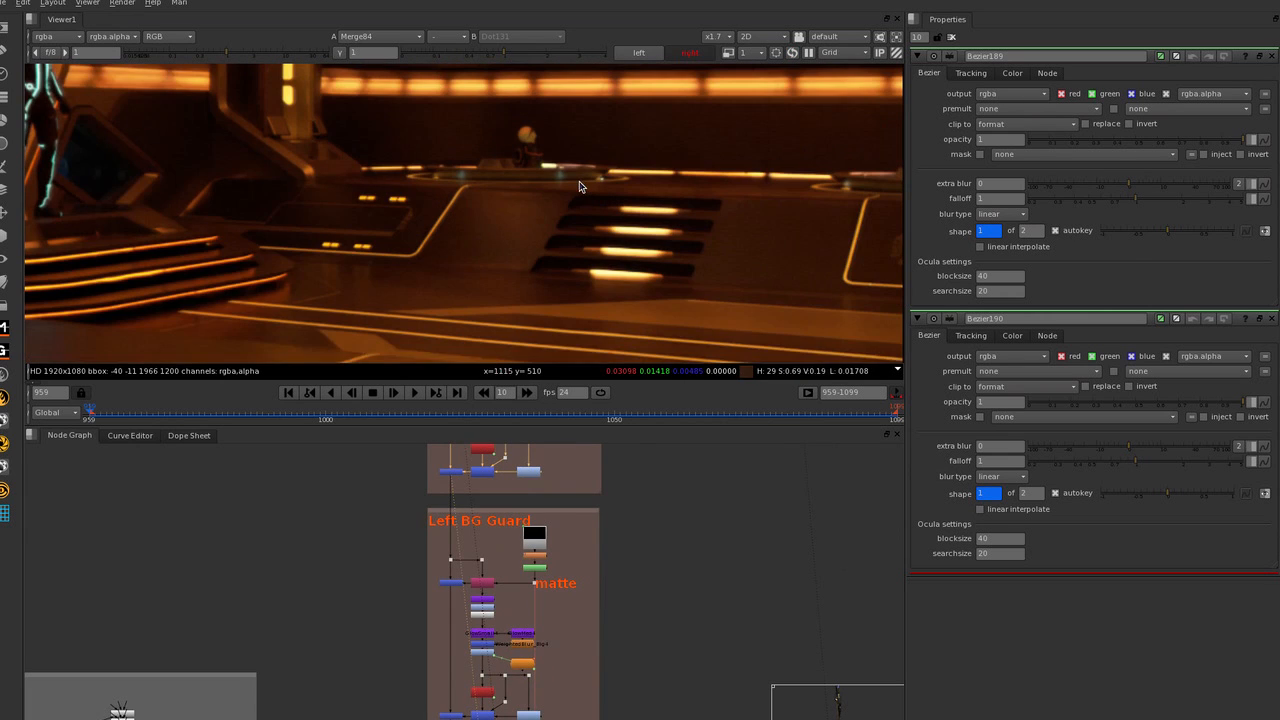
{"action": "middle_click_drag", "start_coordinate": [579, 181], "coordinate": [575, 191]}
{"action": "middle_click_drag", "start_coordinate": [461, 718], "coordinate": [483, 483]}
{"action": "middle_click_drag", "start_coordinate": [521, 543], "coordinate": [480, 450]}
{"action": "middle_click_drag", "start_coordinate": [660, 244], "coordinate": [390, 241]}
{"action": "left_click", "coordinate": [429, 615]}
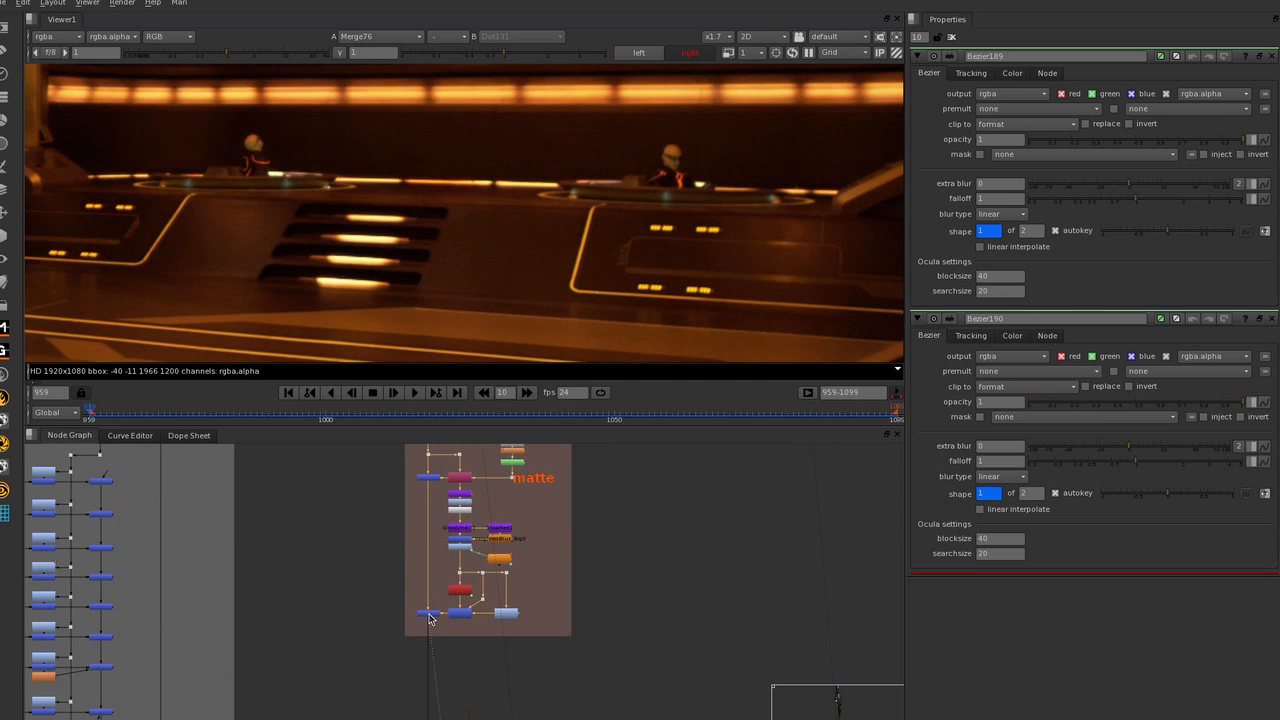
Go to frame 1080 to view the foreground figure walking through the shot at Merge76.
{"action": "middle_click_drag", "start_coordinate": [437, 620], "coordinate": [563, 443]}
{"action": "middle_click_drag", "start_coordinate": [558, 670], "coordinate": [514, 519]}
{"action": "middle_click_drag", "start_coordinate": [509, 590], "coordinate": [508, 547]}
{"action": "scroll", "coordinate": [672, 258], "scroll_direction": "down", "scroll_amount": 4}
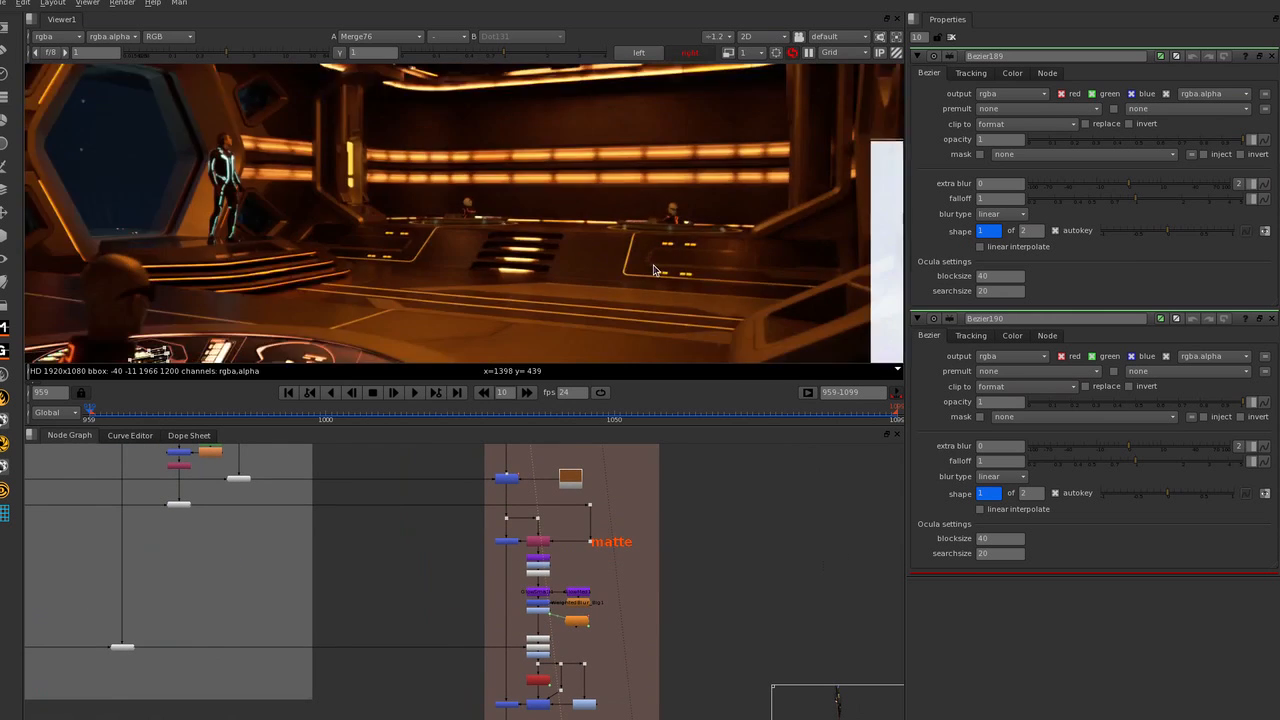
{"action": "scroll", "coordinate": [655, 267], "scroll_direction": "down", "scroll_amount": 3}
{"action": "middle_click_drag", "start_coordinate": [660, 264], "coordinate": [575, 257]}
{"action": "left_click_drag", "start_coordinate": [447, 427], "coordinate": [591, 425]}
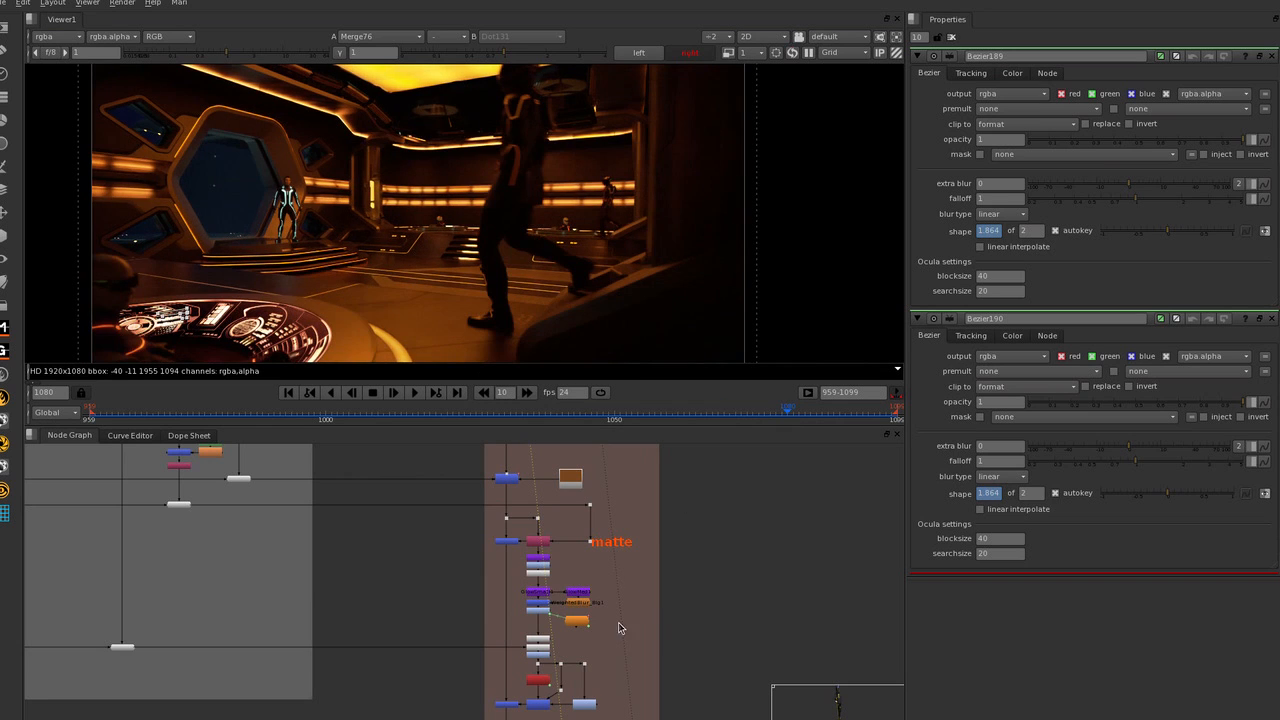
View Merge103 at the end of the group above BG Sentry to inspect the walking figure's suit glow.
{"action": "middle_click_drag", "start_coordinate": [619, 624], "coordinate": [611, 507]}
{"action": "left_click", "coordinate": [499, 592]}
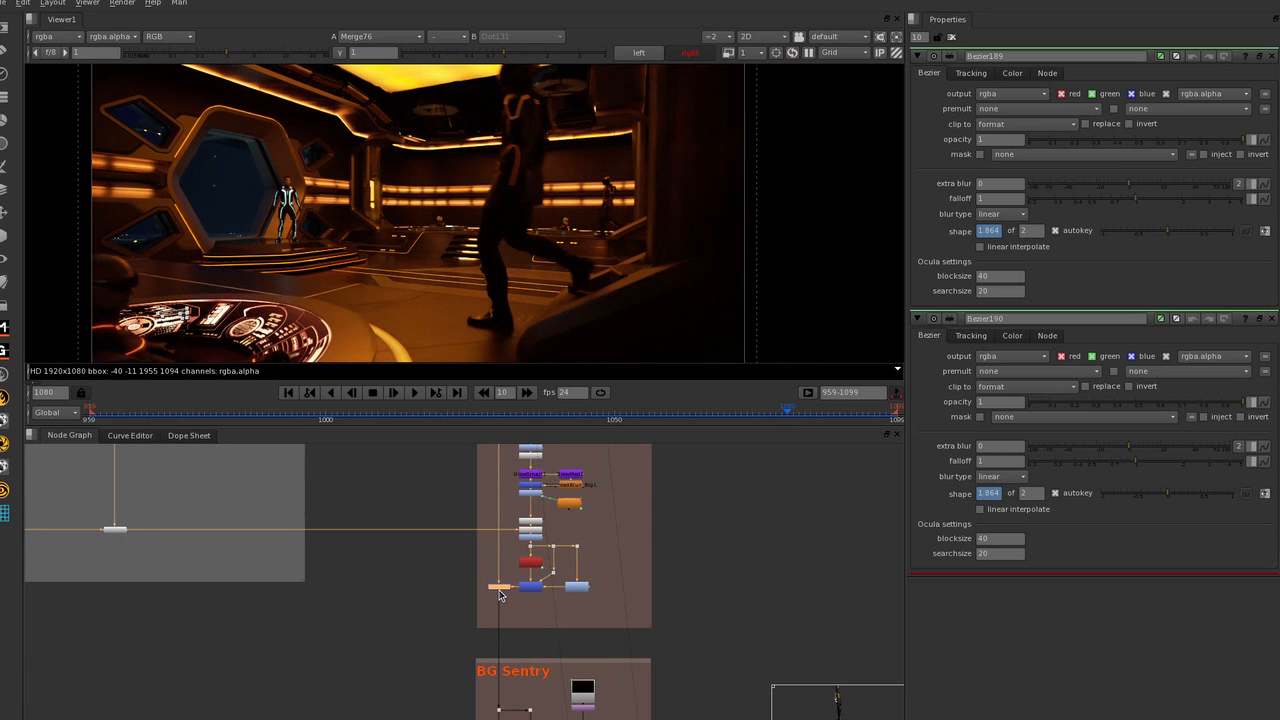
{"action": "key", "text": "1"}
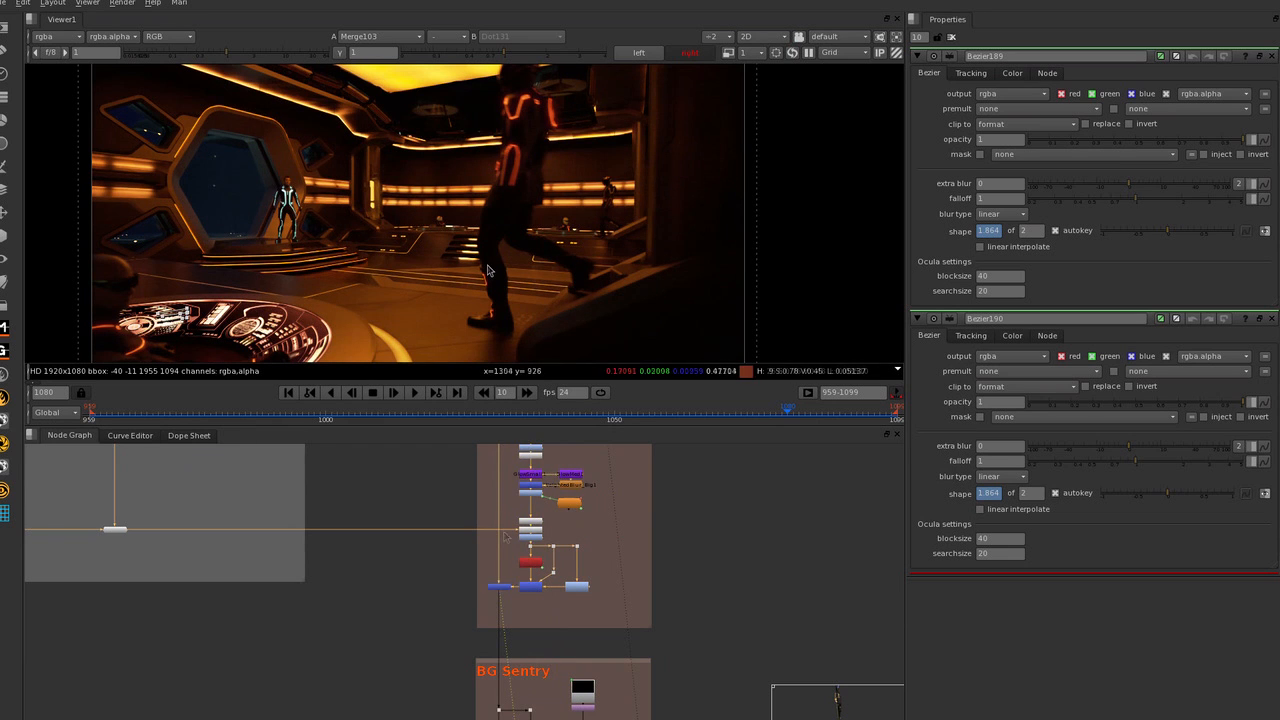
Select all nodes in the grey group feeding the FG Sentry group and follow its connections into that group.
{"action": "middle_click_drag", "start_coordinate": [477, 629], "coordinate": [481, 638]}
{"action": "scroll", "coordinate": [481, 638], "scroll_direction": "down", "scroll_amount": 8}
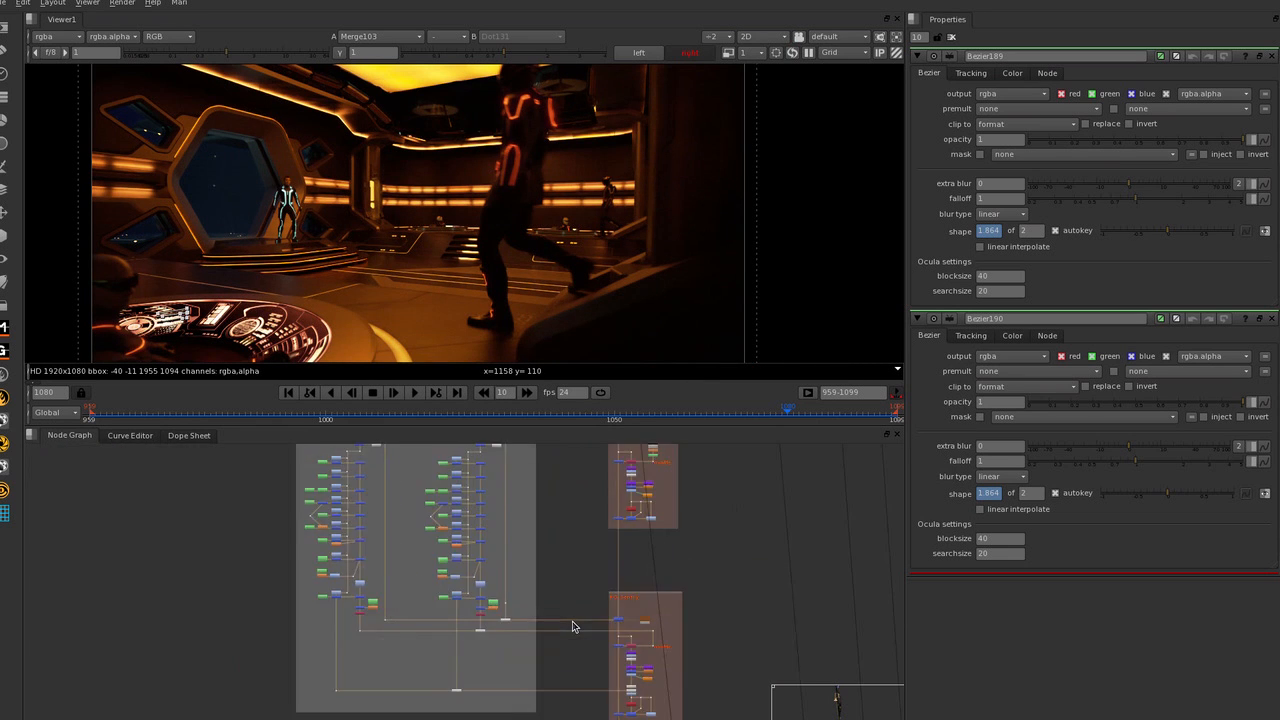
{"action": "middle_click_drag", "start_coordinate": [568, 609], "coordinate": [551, 612]}
{"action": "left_click_drag", "start_coordinate": [340, 471], "coordinate": [537, 675]}
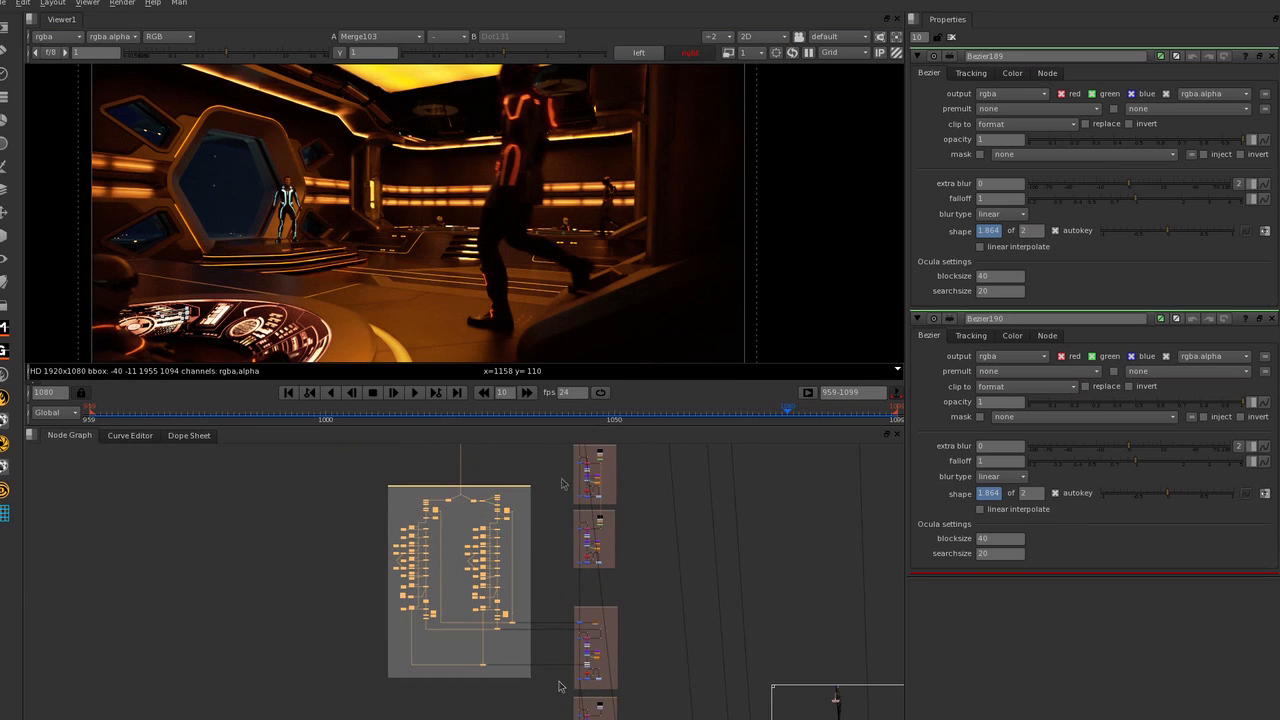
{"action": "scroll", "coordinate": [594, 609], "scroll_direction": "up", "scroll_amount": 5}
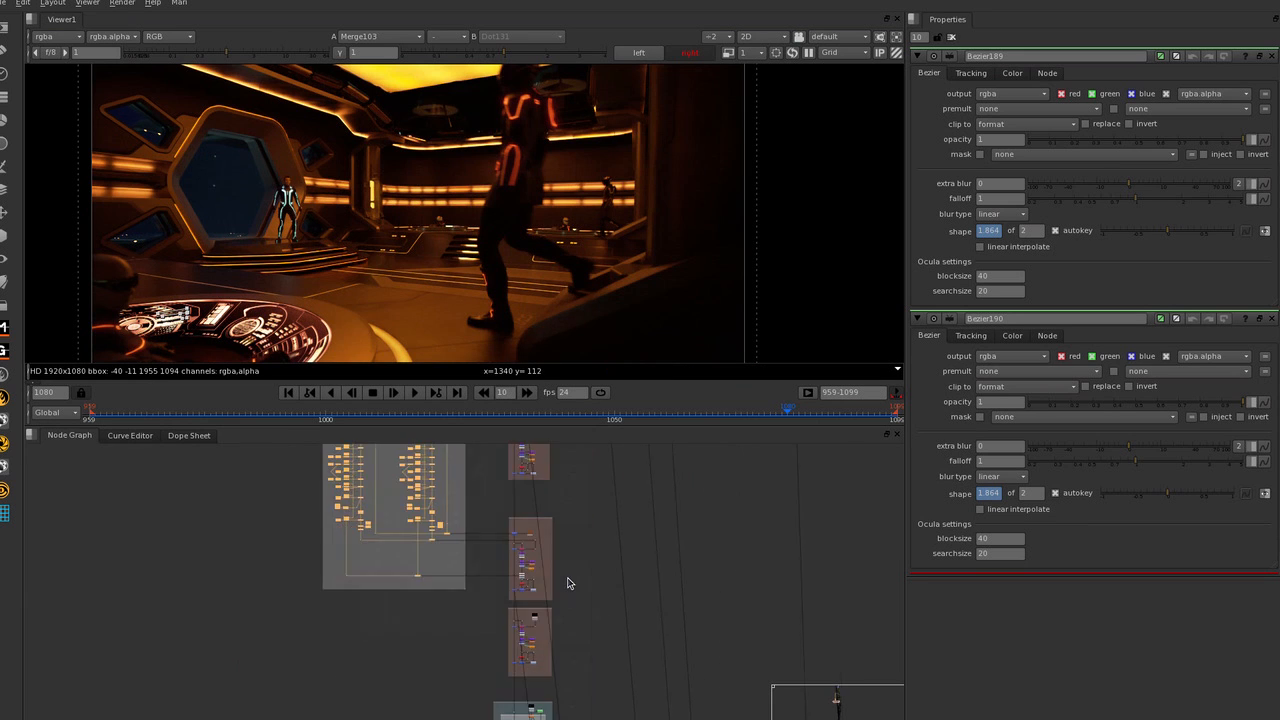
{"action": "middle_click_drag", "start_coordinate": [538, 183], "coordinate": [540, 205]}
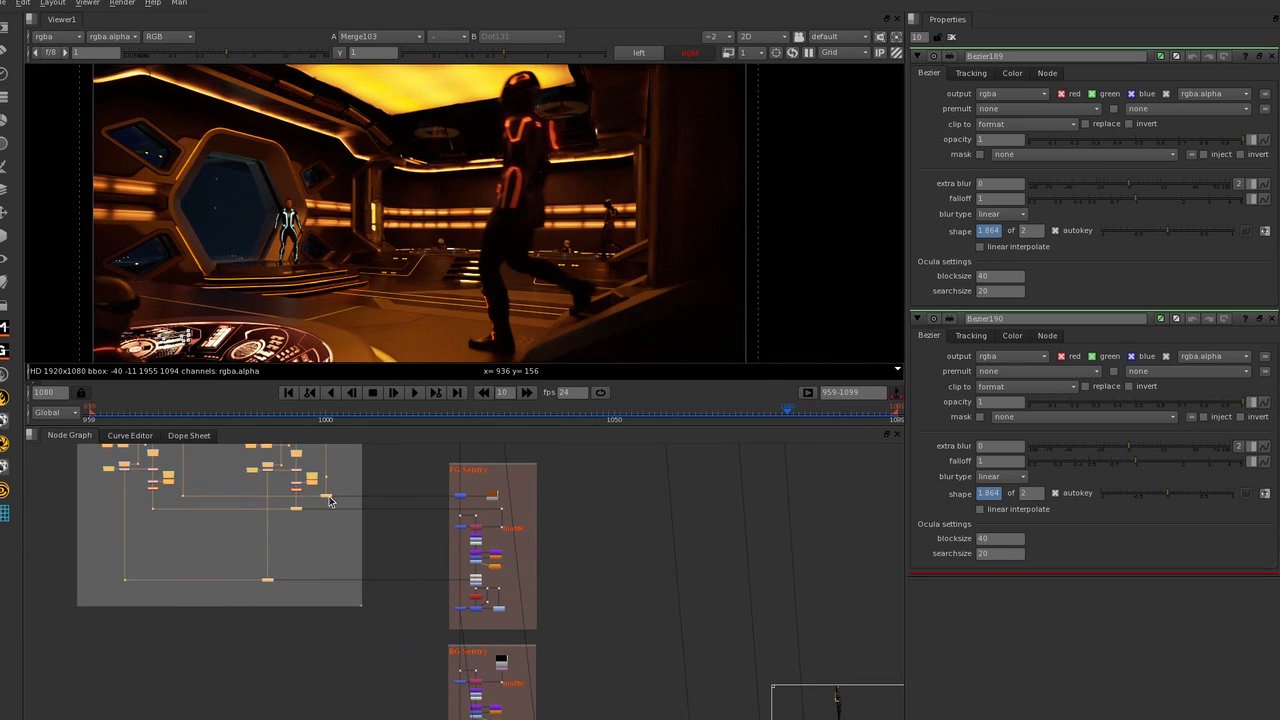
View Merge59 at the end of the BG Sentry group to inspect the background sentry's suit glow.
{"action": "scroll", "coordinate": [300, 513], "scroll_direction": "up", "scroll_amount": 6}
{"action": "scroll", "coordinate": [306, 514], "scroll_direction": "up", "scroll_amount": 2}
{"action": "scroll", "coordinate": [470, 640], "scroll_direction": "down", "scroll_amount": 8}
{"action": "middle_click_drag", "start_coordinate": [470, 640], "coordinate": [518, 628]}
{"action": "scroll", "coordinate": [488, 568], "scroll_direction": "up", "scroll_amount": 6}
{"action": "left_click", "coordinate": [476, 641]}
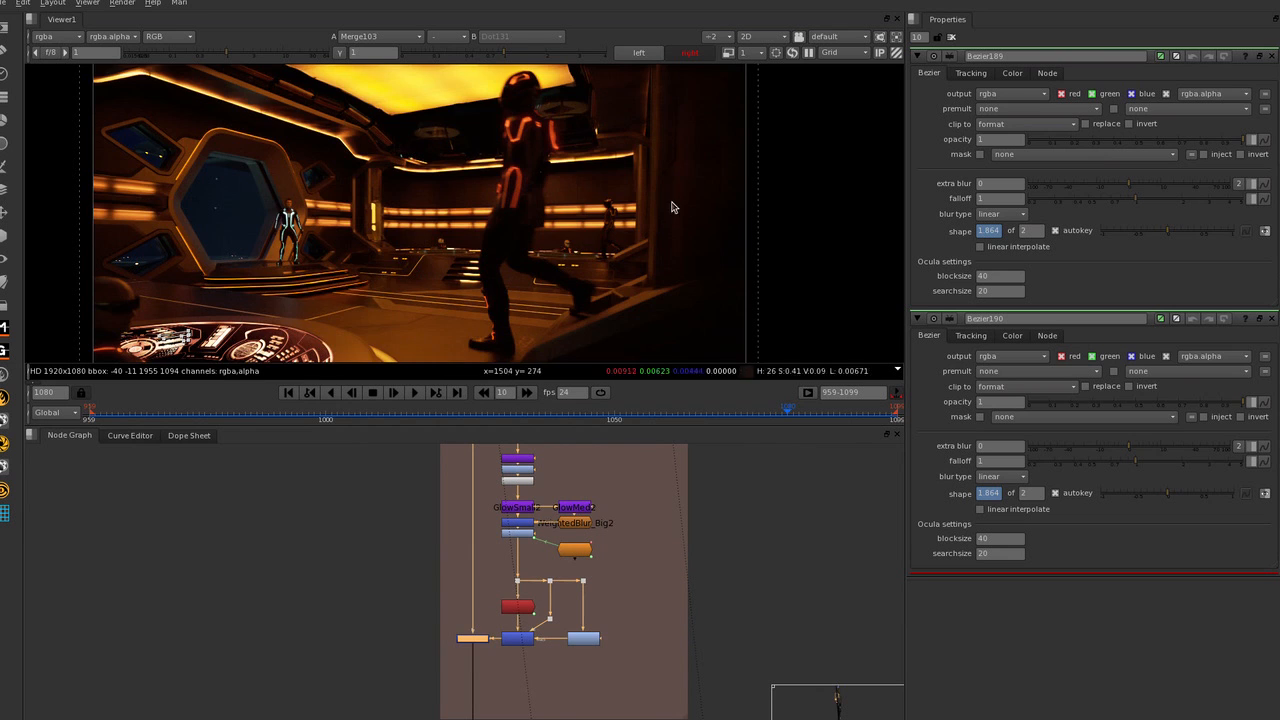
{"action": "scroll", "coordinate": [662, 195], "scroll_direction": "up", "scroll_amount": 5}
{"action": "key", "text": "1"}
{"action": "scroll", "coordinate": [424, 261], "scroll_direction": "down", "scroll_amount": 4}
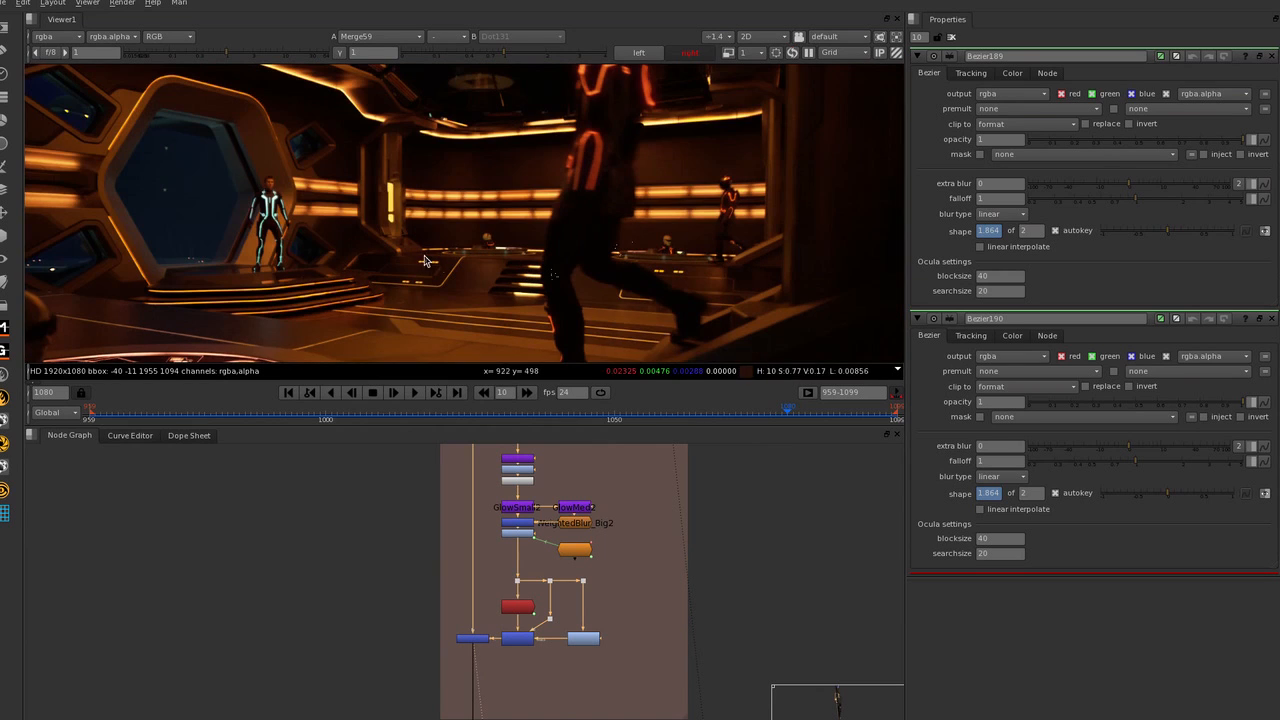
Compare the glow on the white-lit suit by the window between Dot131 and Dot140 at the end of the blue-grey group.
{"action": "middle_click_drag", "start_coordinate": [531, 695], "coordinate": [532, 480]}
{"action": "scroll", "coordinate": [578, 537], "scroll_direction": "down", "scroll_amount": 4}
{"action": "middle_click_drag", "start_coordinate": [612, 645], "coordinate": [605, 475]}
{"action": "scroll", "coordinate": [532, 578], "scroll_direction": "up", "scroll_amount": 3}
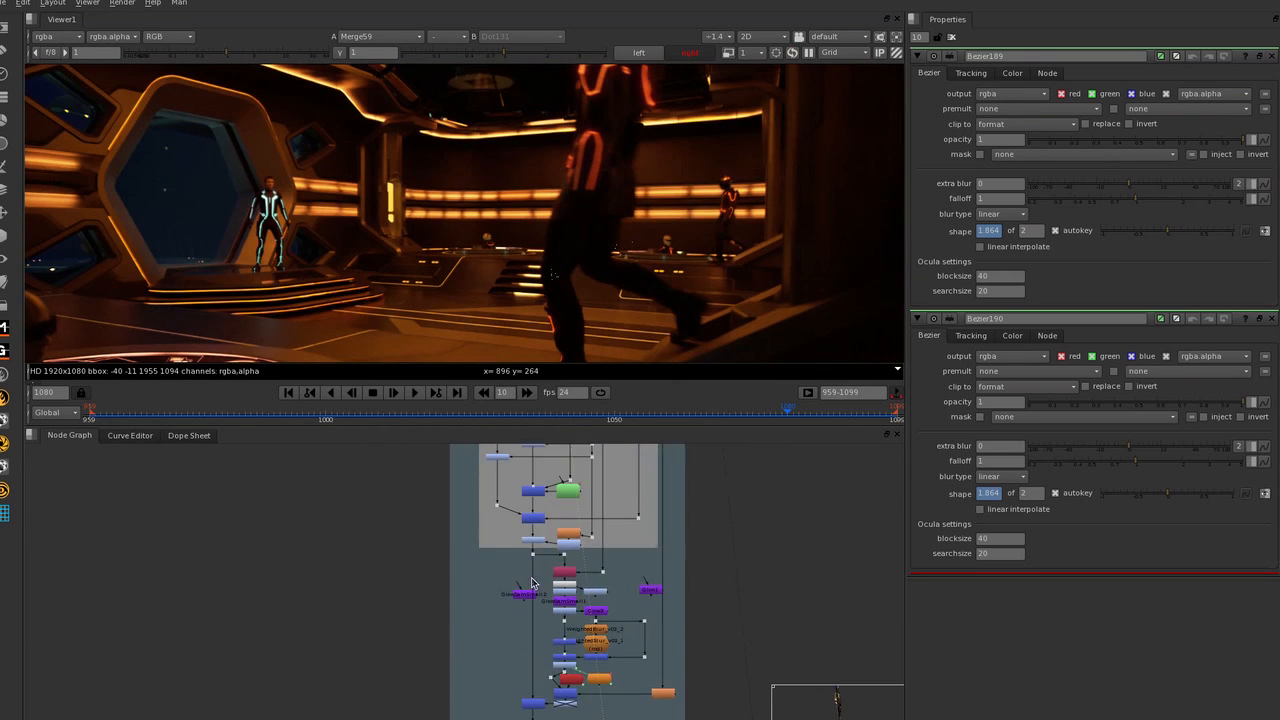
{"action": "middle_click_drag", "start_coordinate": [530, 642], "coordinate": [477, 536]}
{"action": "scroll", "coordinate": [476, 540], "scroll_direction": "up", "scroll_amount": 3}
{"action": "left_click", "coordinate": [458, 593]}
{"action": "key", "text": "1"}
{"action": "scroll", "coordinate": [293, 295], "scroll_direction": "up", "scroll_amount": 5}
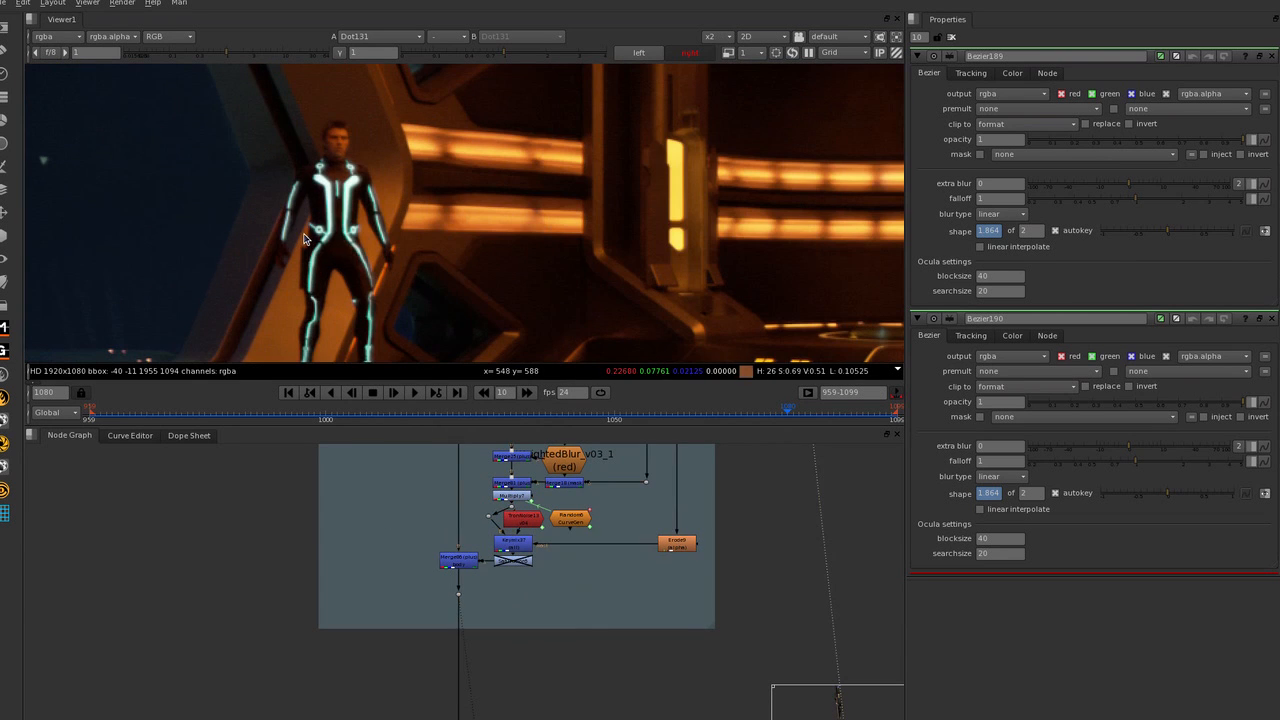
{"action": "scroll", "coordinate": [410, 204], "scroll_direction": "down", "scroll_amount": 3}
{"action": "middle_click_drag", "start_coordinate": [374, 231], "coordinate": [402, 199]}
{"action": "scroll", "coordinate": [402, 199], "scroll_direction": "up", "scroll_amount": 3}
{"action": "key", "text": "2"}
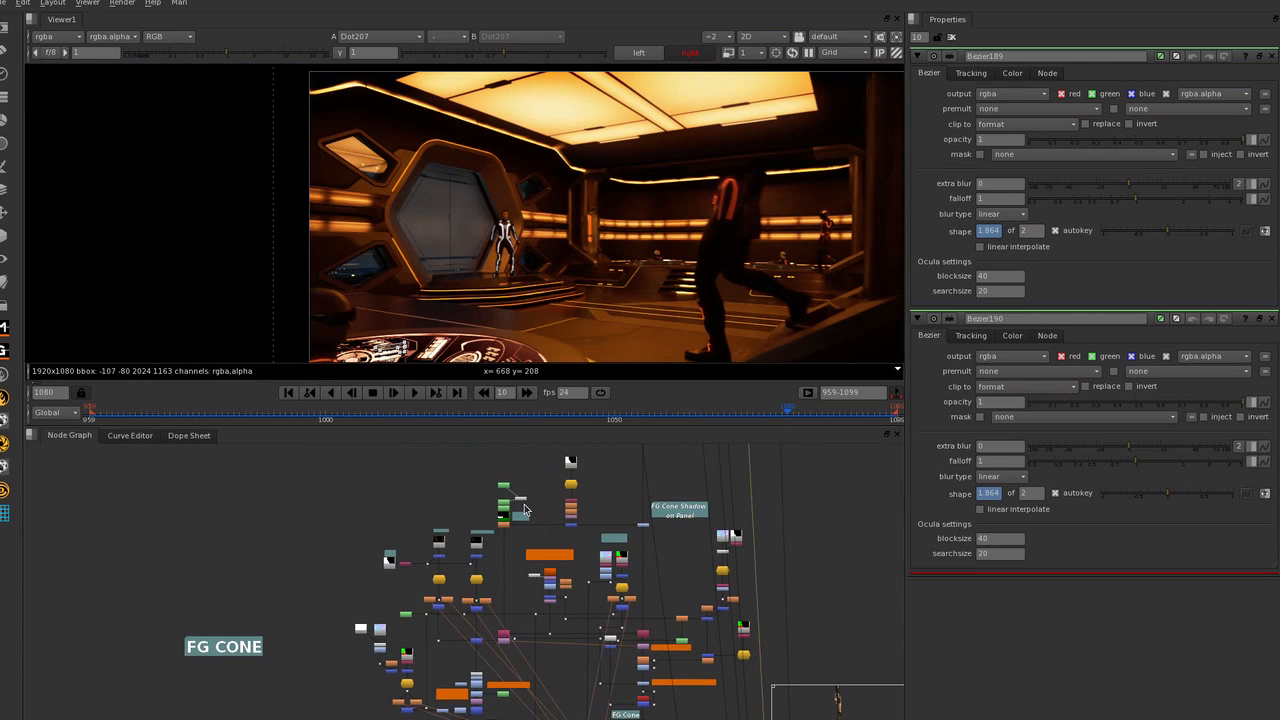
{"action": "scroll", "coordinate": [442, 514], "scroll_direction": "up", "scroll_amount": 3}
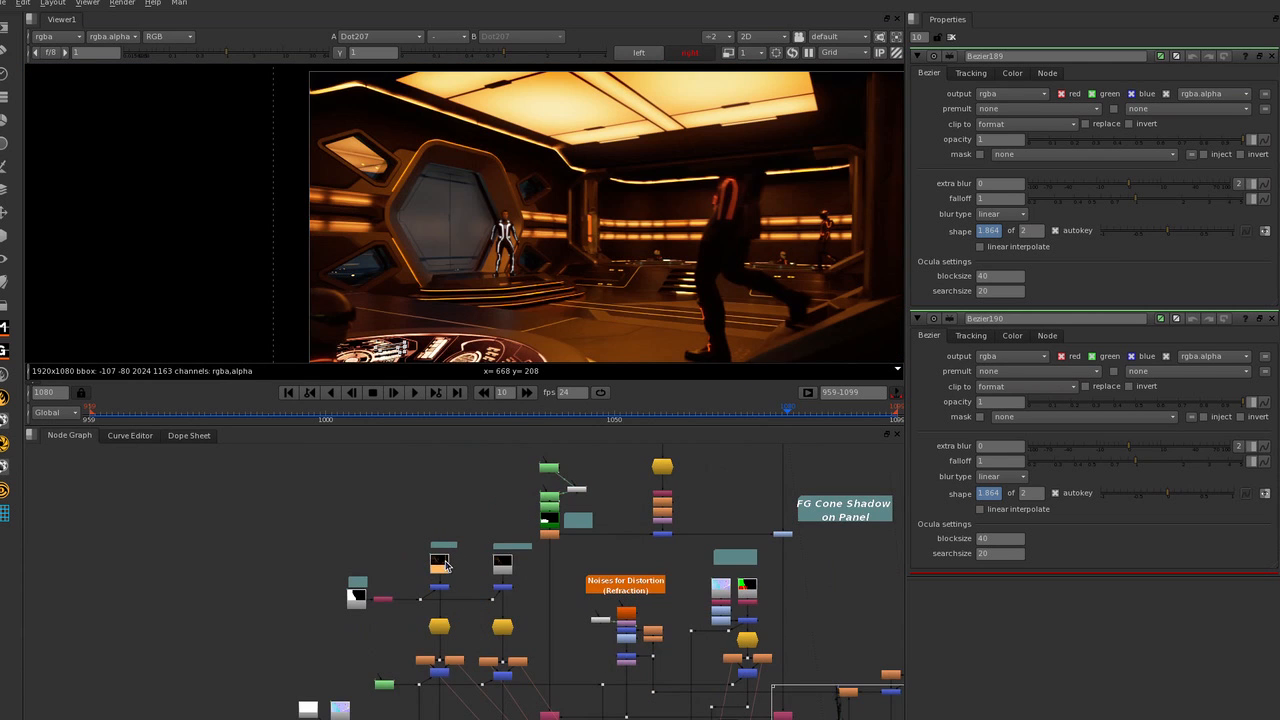
View the Full FG Cone render at Read32 and look over the FG Cone section down to its color corrections.
{"action": "key", "text": "1"}
{"action": "scroll", "coordinate": [460, 555], "scroll_direction": "up", "scroll_amount": 3}
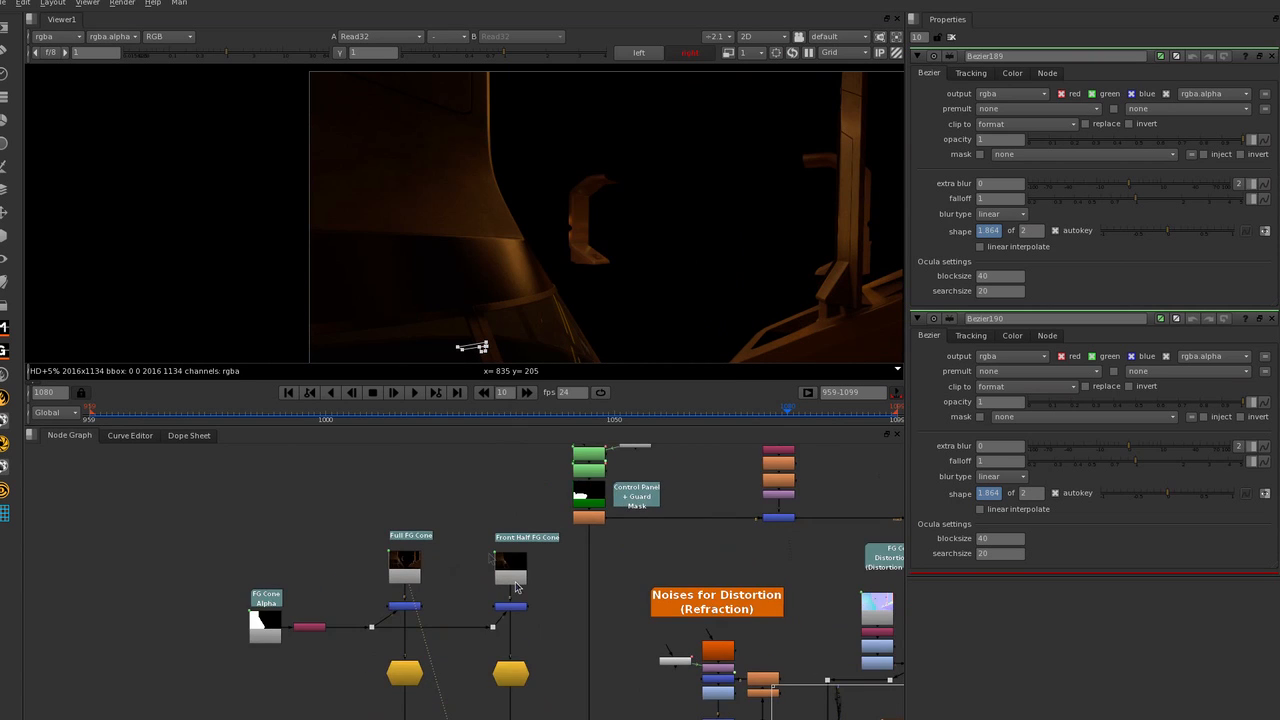
{"action": "scroll", "coordinate": [490, 558], "scroll_direction": "down", "scroll_amount": 3}
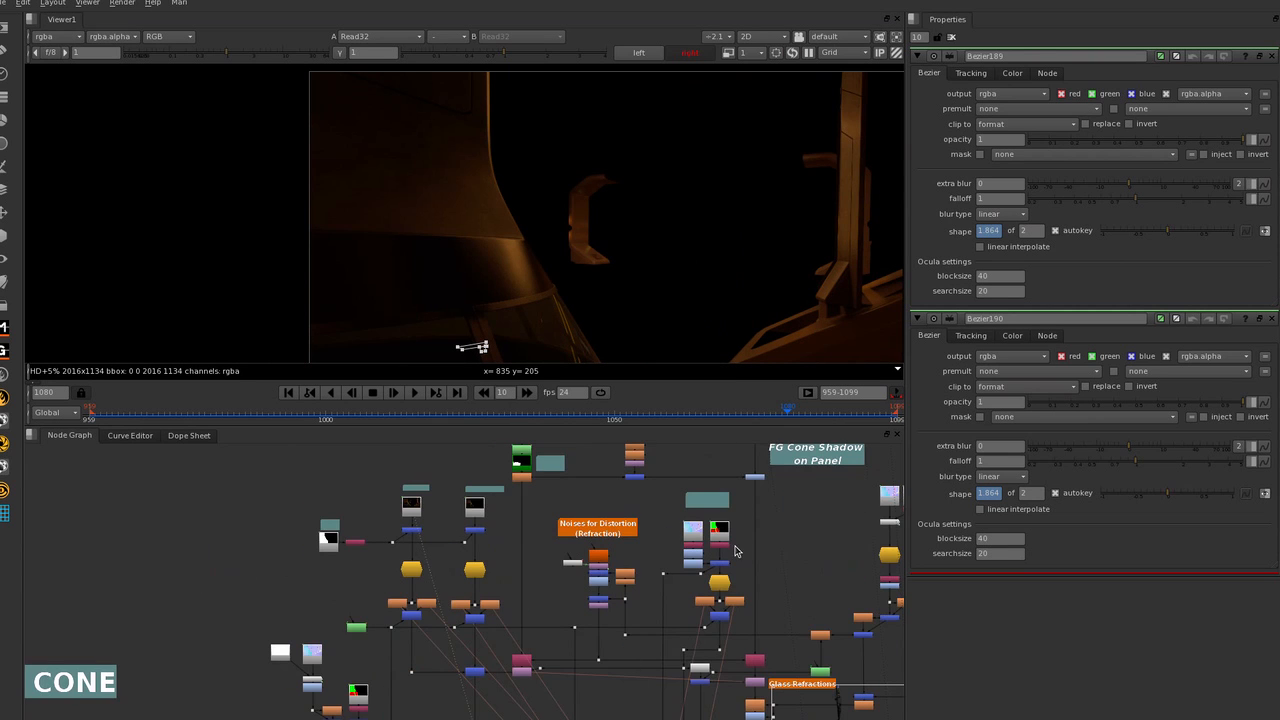
{"action": "middle_click_drag", "start_coordinate": [564, 620], "coordinate": [498, 572]}
{"action": "middle_click_drag", "start_coordinate": [344, 653], "coordinate": [320, 560]}
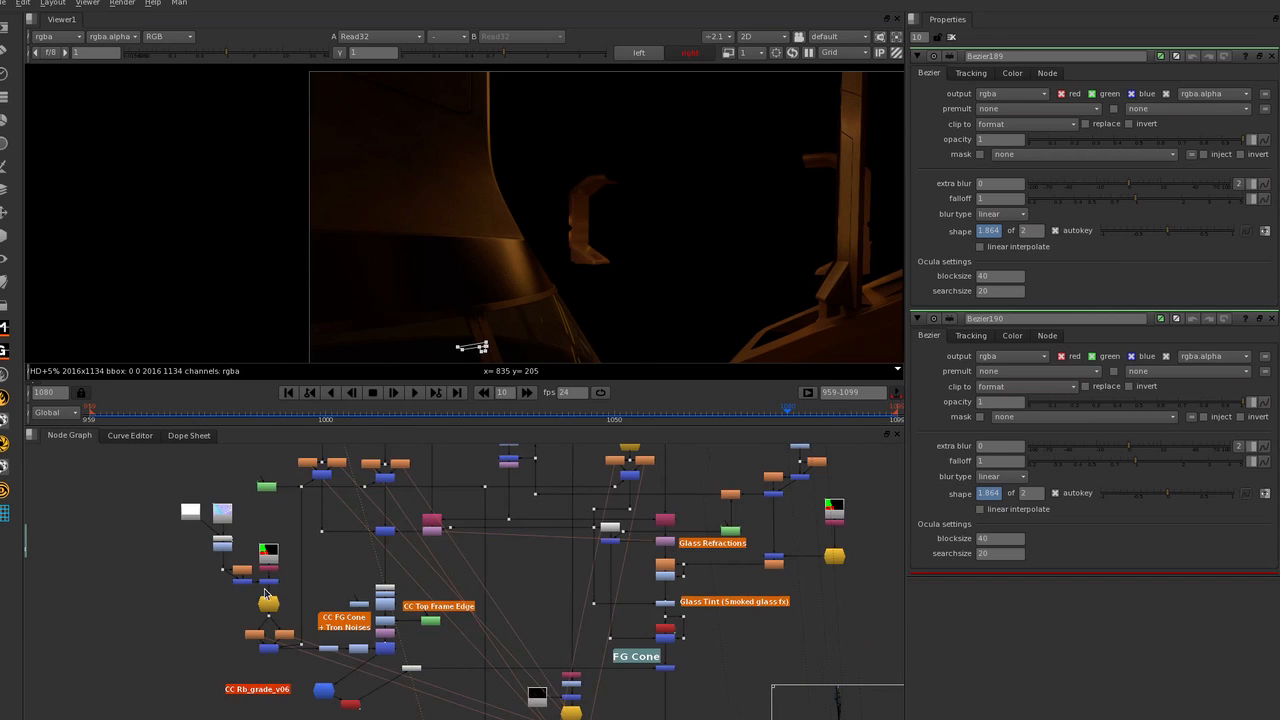
View Merge2 at the end of the FG Cone section and inspect the cone's glass edge close up.
{"action": "scroll", "coordinate": [507, 579], "scroll_direction": "down", "scroll_amount": 3}
{"action": "scroll", "coordinate": [607, 587], "scroll_direction": "up", "scroll_amount": 3}
{"action": "scroll", "coordinate": [564, 484], "scroll_direction": "down", "scroll_amount": 3}
{"action": "scroll", "coordinate": [567, 525], "scroll_direction": "up", "scroll_amount": 3}
{"action": "scroll", "coordinate": [538, 224], "scroll_direction": "down", "scroll_amount": 3}
{"action": "middle_click_drag", "start_coordinate": [538, 219], "coordinate": [520, 203]}
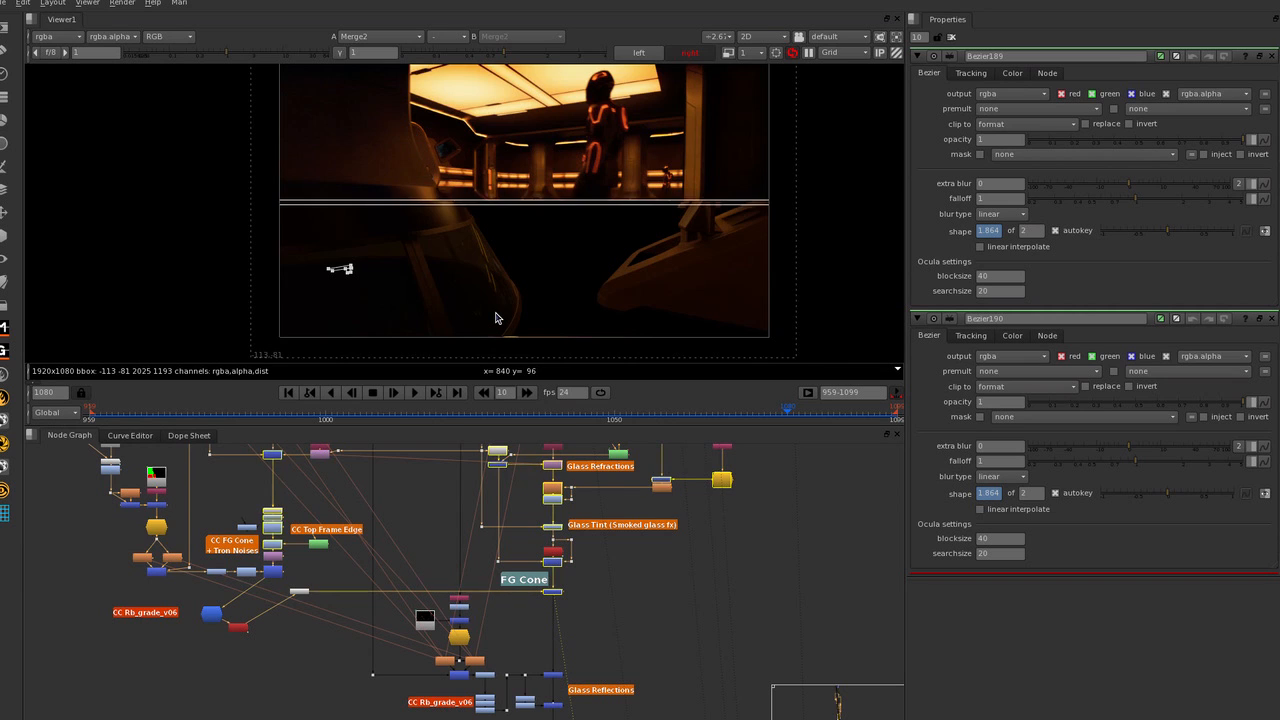
{"action": "scroll", "coordinate": [495, 318], "scroll_direction": "up", "scroll_amount": 1}
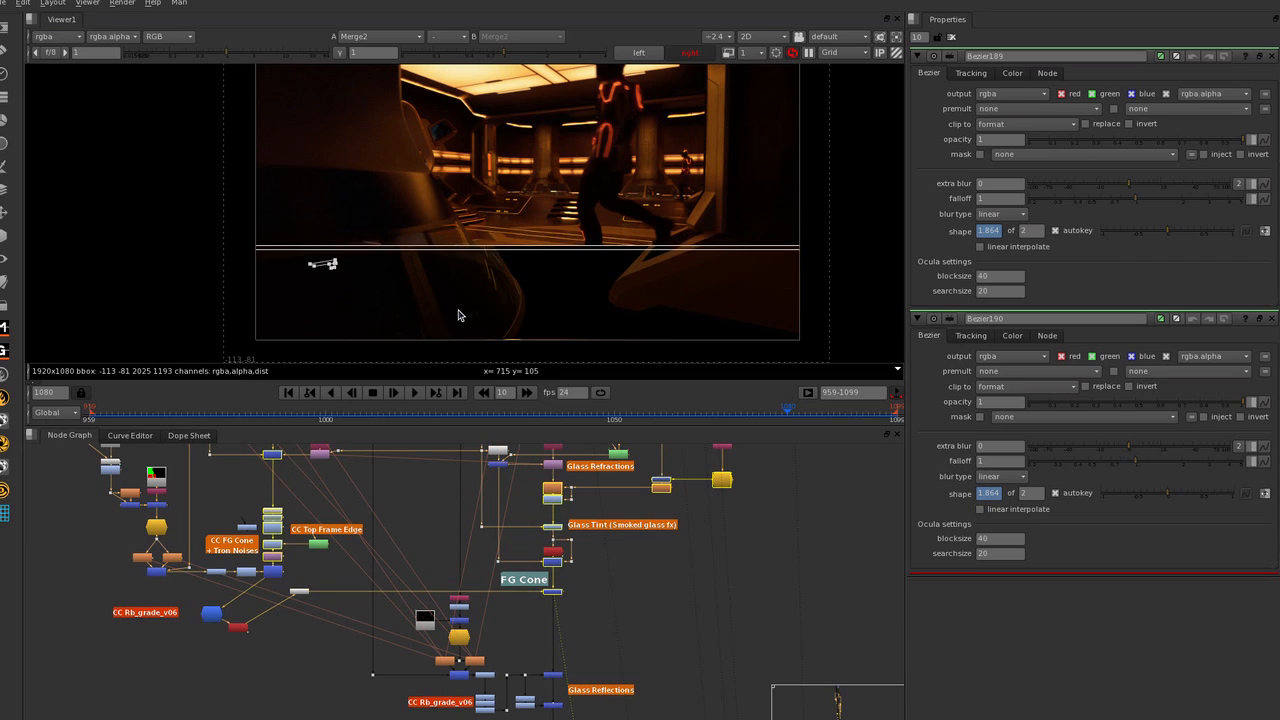
{"action": "scroll", "coordinate": [465, 245], "scroll_direction": "up", "scroll_amount": 6}
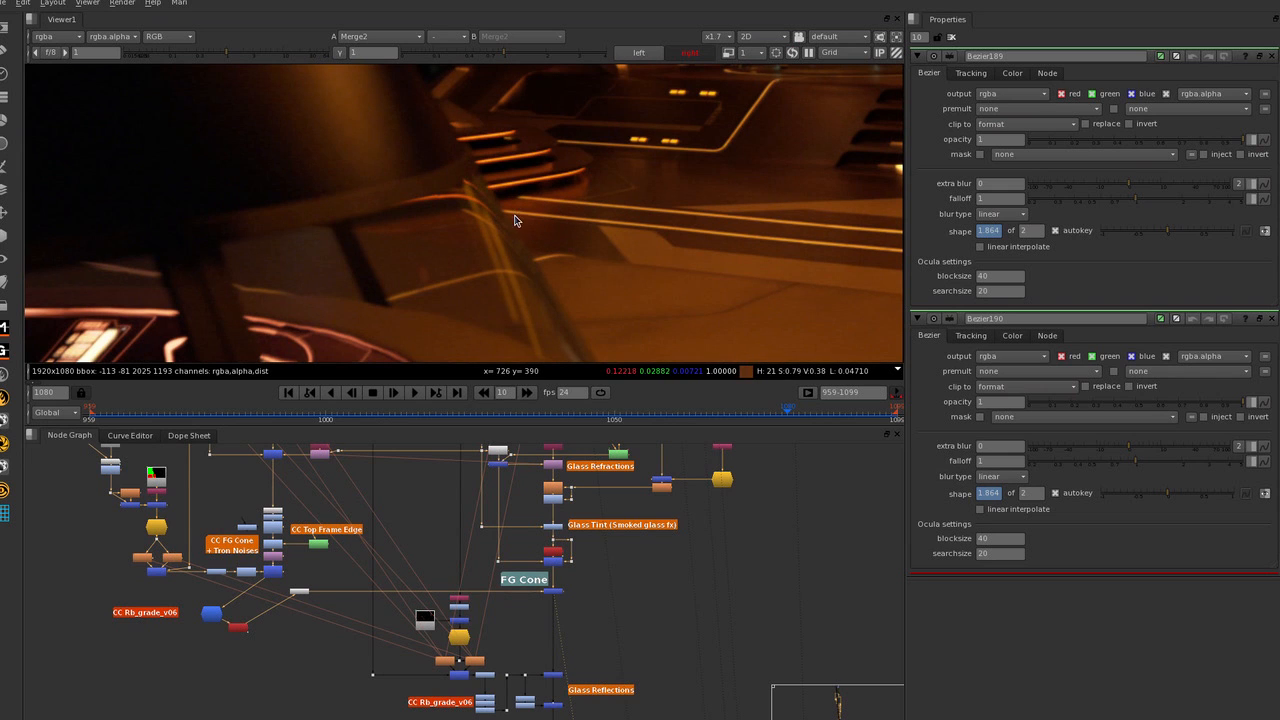
{"action": "scroll", "coordinate": [542, 251], "scroll_direction": "down", "scroll_amount": 2}
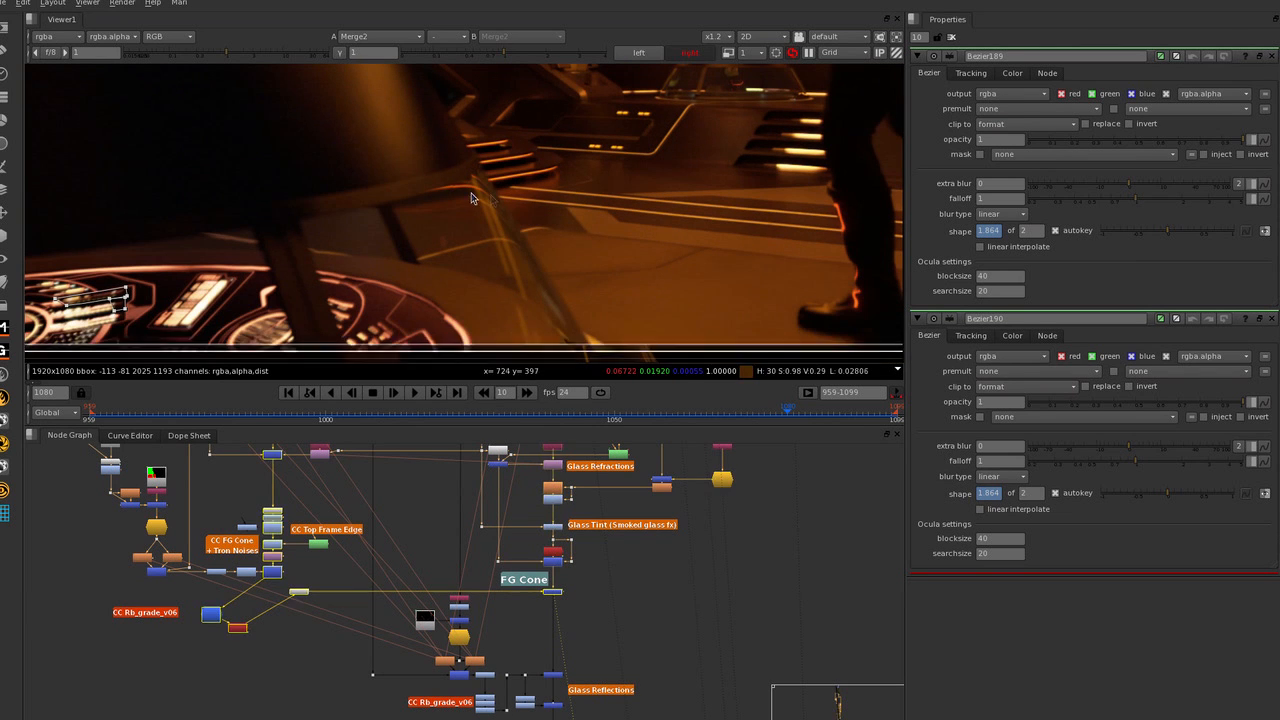
Toggle the IDistort1 node beside the Glass Refractions label to check the bending of floor lines behind the cone's glass.
{"action": "middle_click_drag", "start_coordinate": [516, 475], "coordinate": [517, 523]}
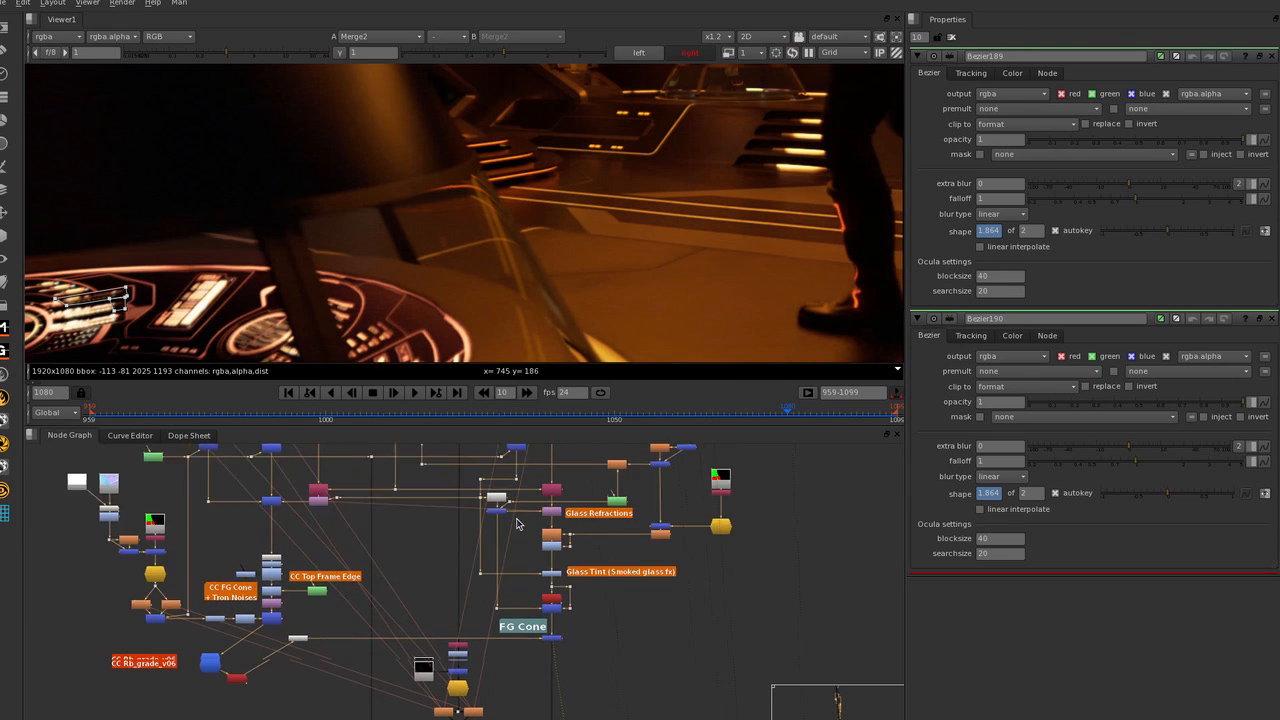
{"action": "scroll", "coordinate": [572, 491], "scroll_direction": "up", "scroll_amount": 2}
{"action": "left_click", "coordinate": [549, 524]}
{"action": "scroll", "coordinate": [554, 524], "scroll_direction": "up", "scroll_amount": 3}
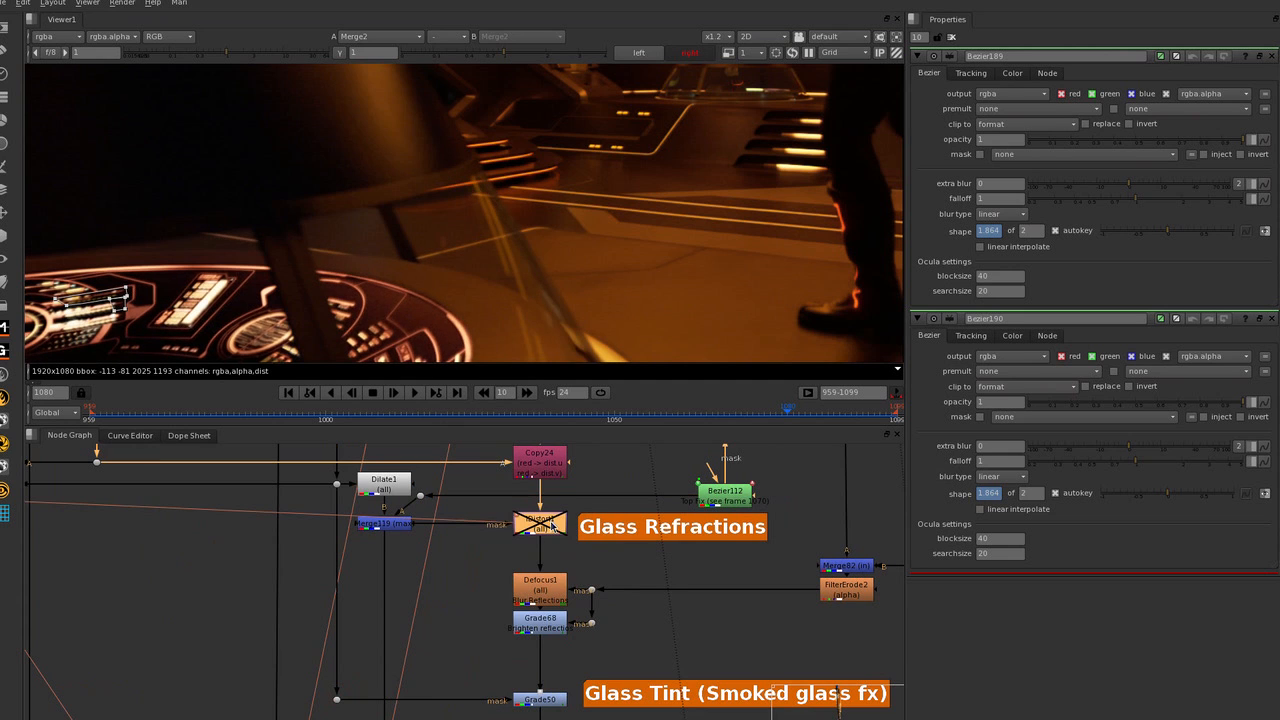
{"action": "key", "text": "d"}
{"action": "scroll", "coordinate": [533, 111], "scroll_direction": "down", "scroll_amount": 1}
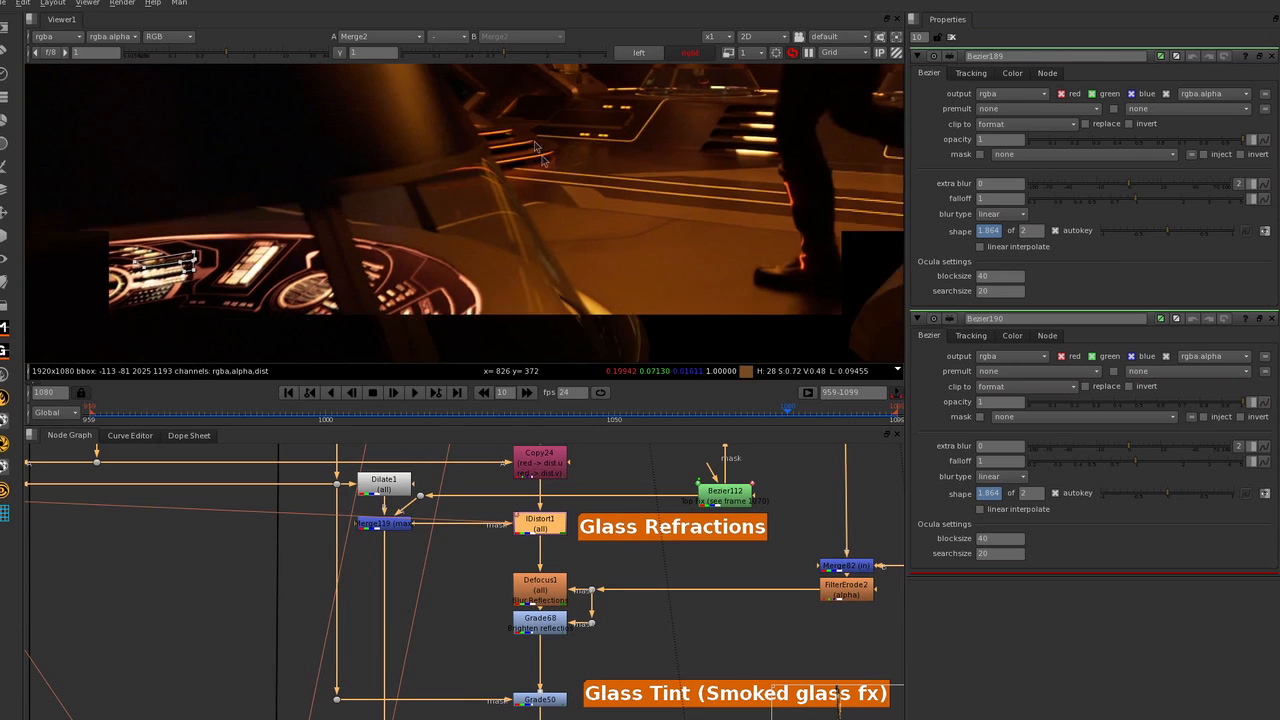
{"action": "middle_click_drag", "start_coordinate": [570, 195], "coordinate": [534, 138]}
{"action": "scroll", "coordinate": [551, 271], "scroll_direction": "down", "scroll_amount": 1}
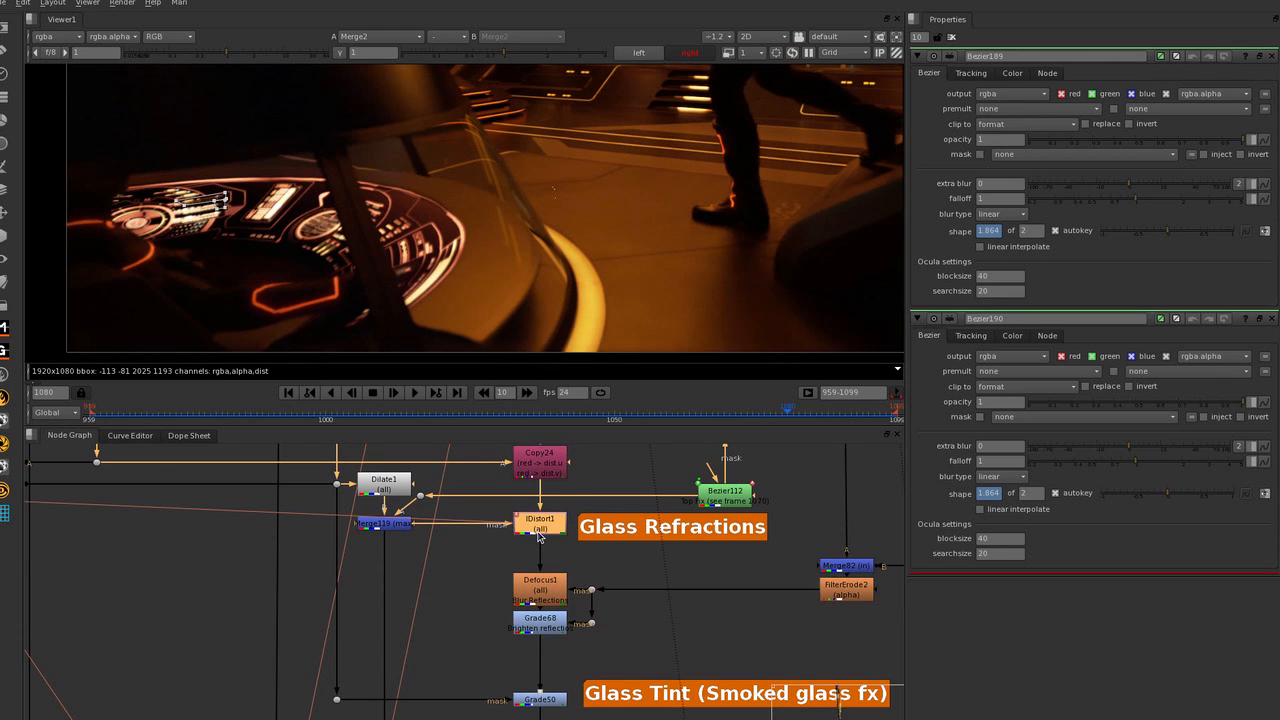
Switch IDistort1 off and on repeatedly at Merge2 to compare the glass edge with and without refraction.
{"action": "key", "text": "d"}
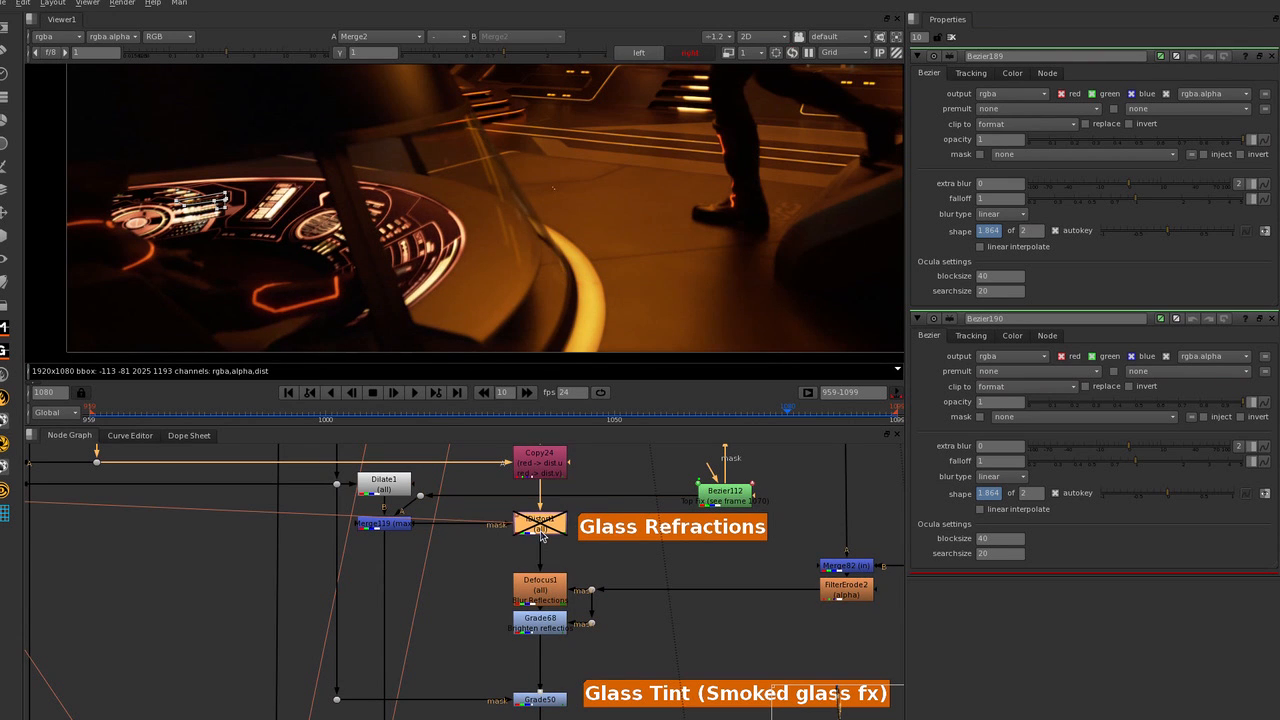
{"action": "key", "text": "d"}
{"action": "key", "text": "d"}
{"action": "key", "text": "d"}
{"action": "key", "text": "d"}
{"action": "scroll", "coordinate": [490, 180], "scroll_direction": "up", "scroll_amount": 4}
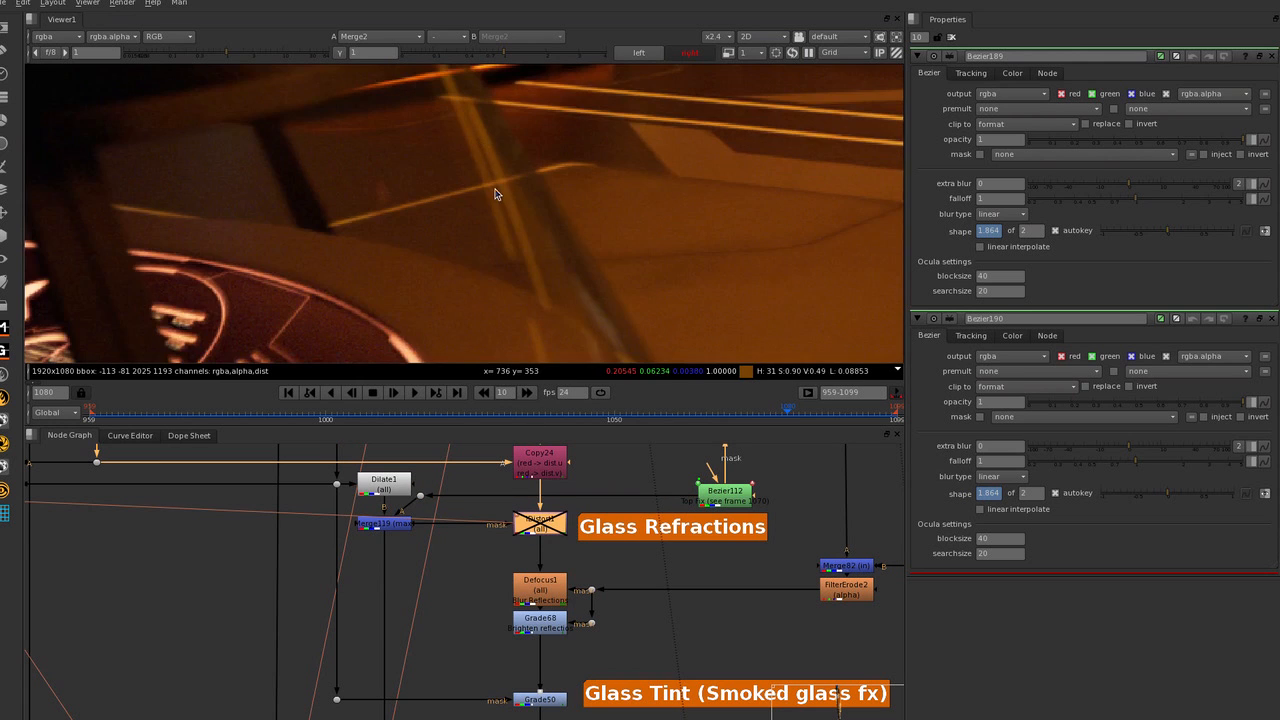
{"action": "scroll", "coordinate": [492, 181], "scroll_direction": "down", "scroll_amount": 3}
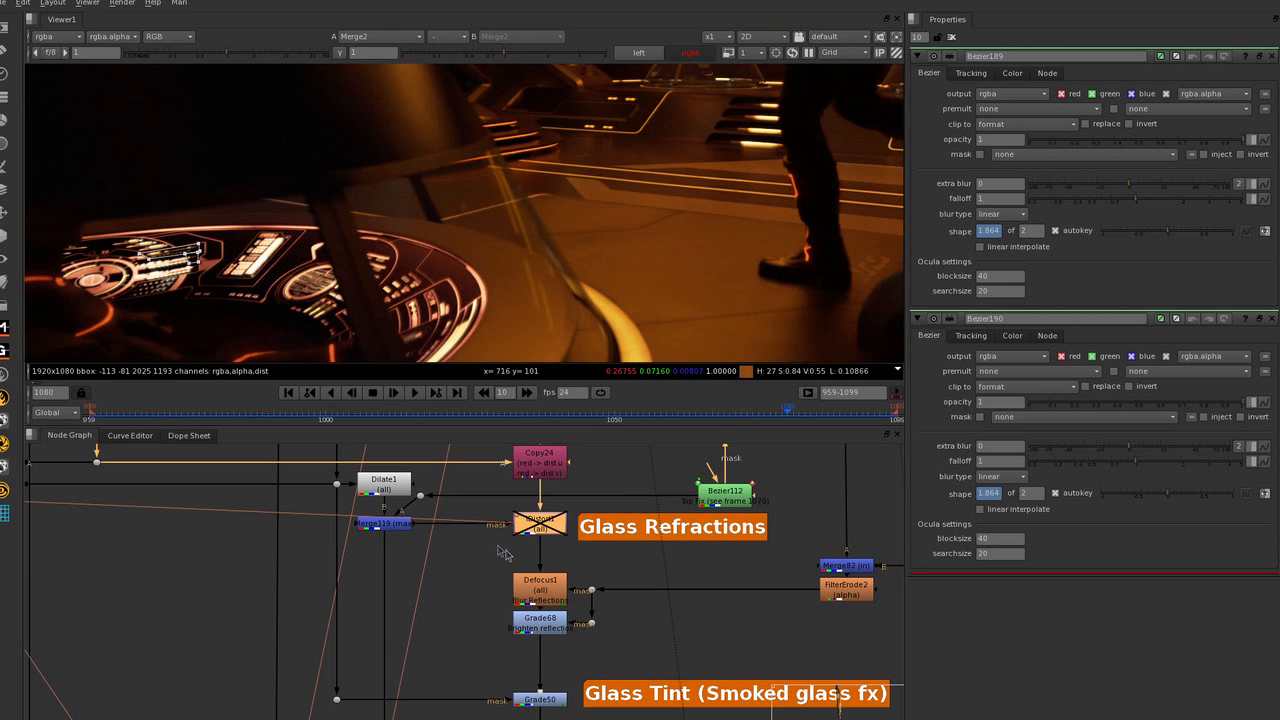
View the cone's normals pass at Read35 and the edge matte extracted from it at Grade66.
{"action": "scroll", "coordinate": [507, 556], "scroll_direction": "down", "scroll_amount": 10}
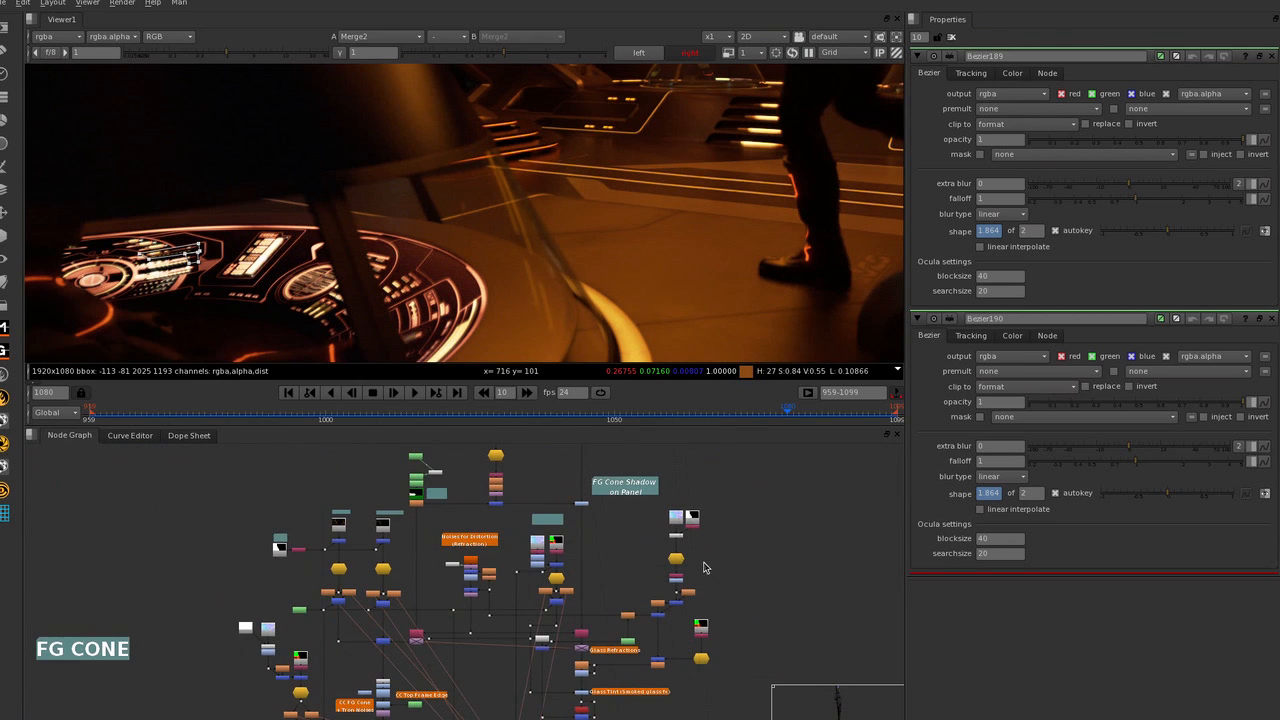
{"action": "scroll", "coordinate": [521, 264], "scroll_direction": "down", "scroll_amount": 5}
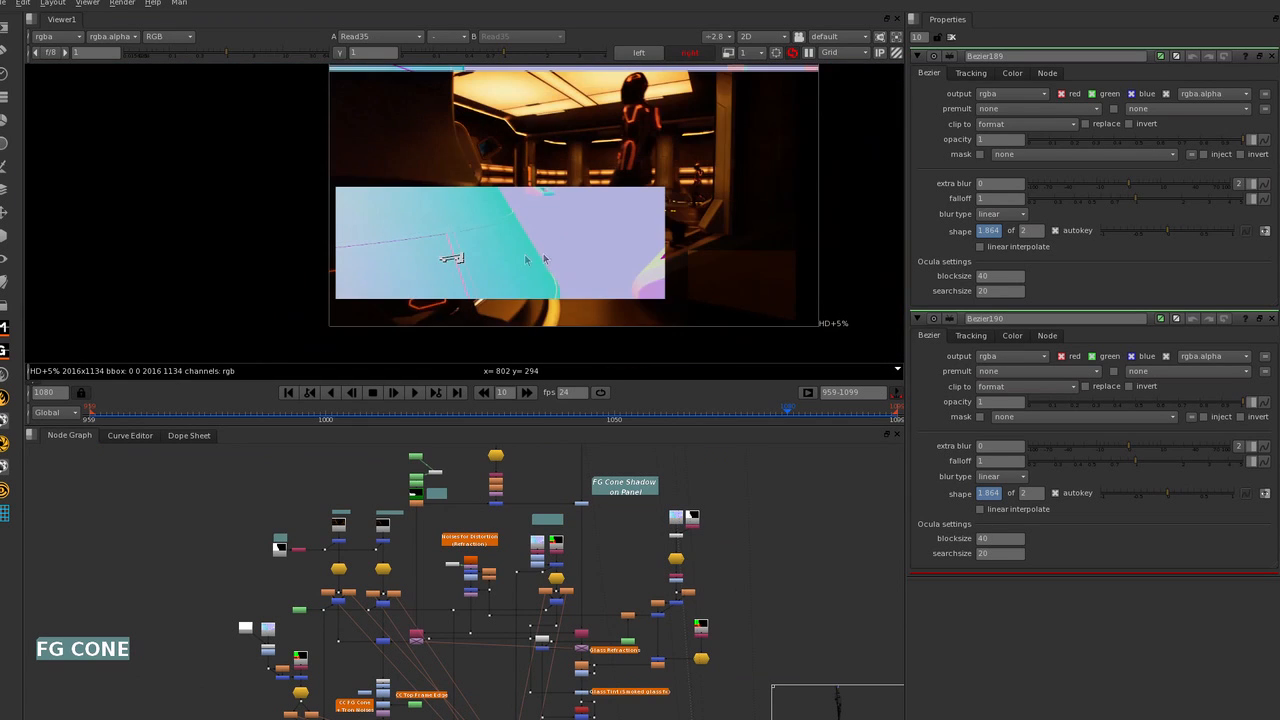
{"action": "scroll", "coordinate": [699, 556], "scroll_direction": "up", "scroll_amount": 5}
{"action": "left_click", "coordinate": [664, 525]}
{"action": "key", "text": "1"}
{"action": "scroll", "coordinate": [557, 255], "scroll_direction": "down", "scroll_amount": 3}
{"action": "middle_click_drag", "start_coordinate": [557, 257], "coordinate": [531, 313]}
{"action": "scroll", "coordinate": [745, 631], "scroll_direction": "up", "scroll_amount": 2}
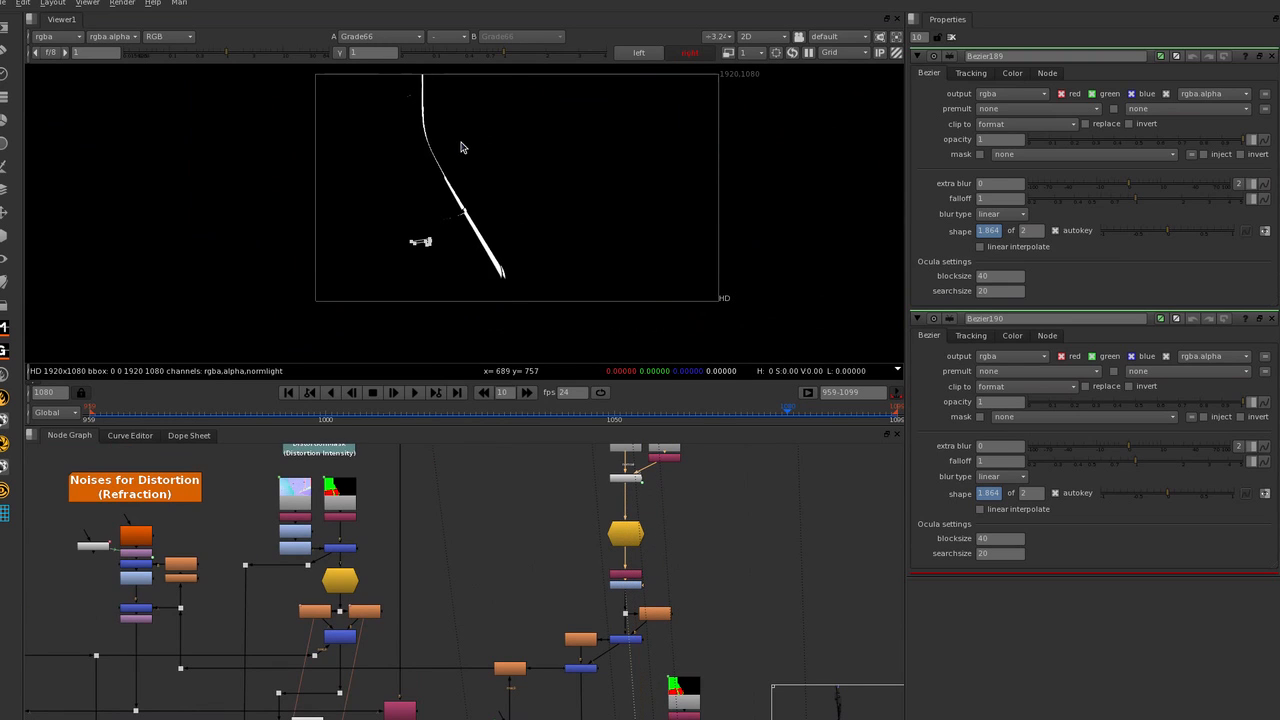
{"action": "middle_click_drag", "start_coordinate": [409, 105], "coordinate": [405, 120]}
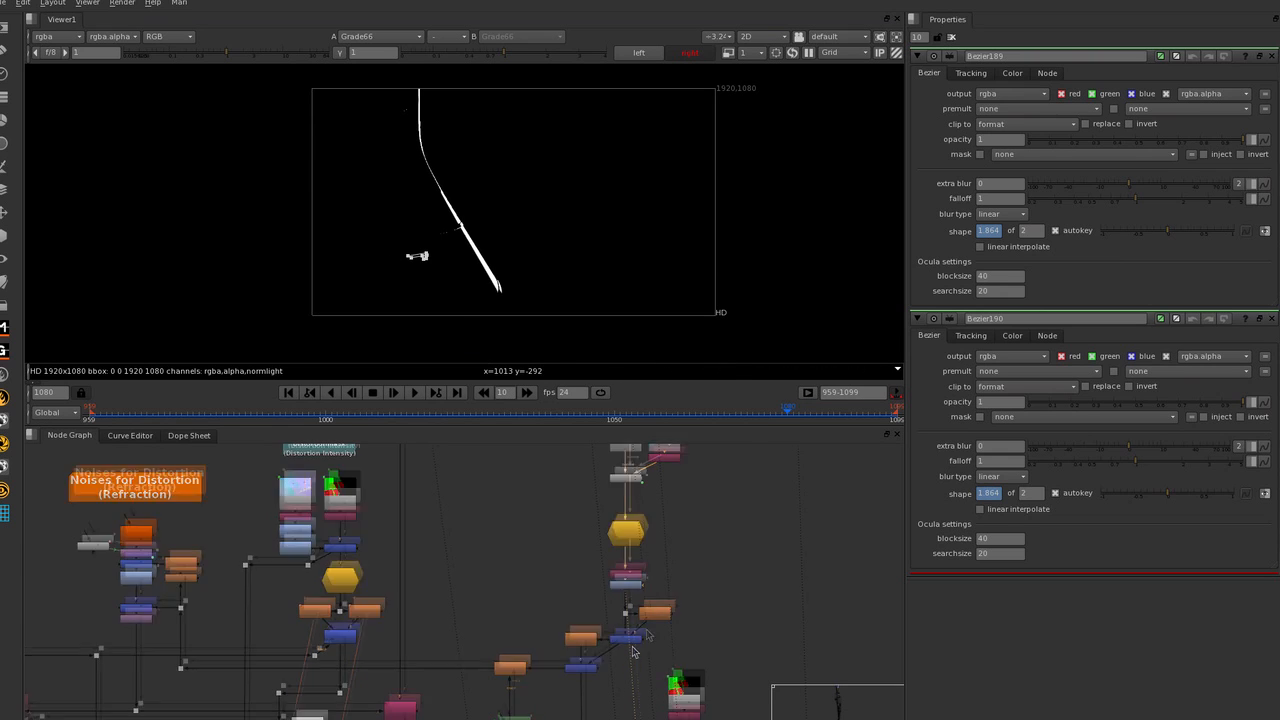
Follow the cone edge matte downstream from Grade66 and view its widened version on the way to the Glass Refractions nodes.
{"action": "middle_click_drag", "start_coordinate": [575, 669], "coordinate": [688, 592]}
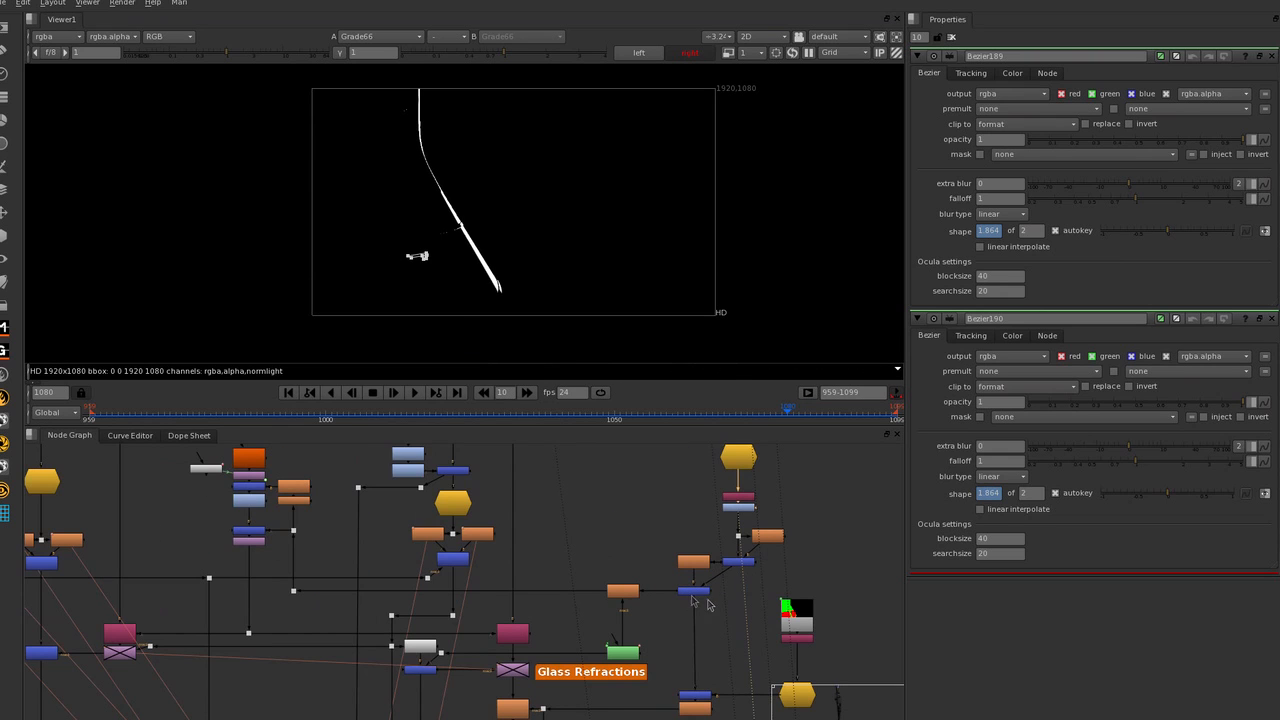
{"action": "key", "text": "1"}
{"action": "key", "text": "1"}
{"action": "left_click", "coordinate": [567, 563]}
{"action": "middle_click_drag", "start_coordinate": [570, 564], "coordinate": [639, 566]}
{"action": "scroll", "coordinate": [597, 559], "scroll_direction": "up", "scroll_amount": 2}
{"action": "middle_click_drag", "start_coordinate": [527, 590], "coordinate": [581, 557]}
{"action": "scroll", "coordinate": [583, 557], "scroll_direction": "down", "scroll_amount": 3}
{"action": "middle_click_drag", "start_coordinate": [478, 607], "coordinate": [400, 580]}
View IDistort1 directly and toggle it repeatedly to compare the refraction along the cone's edge.
{"action": "left_click", "coordinate": [537, 604]}
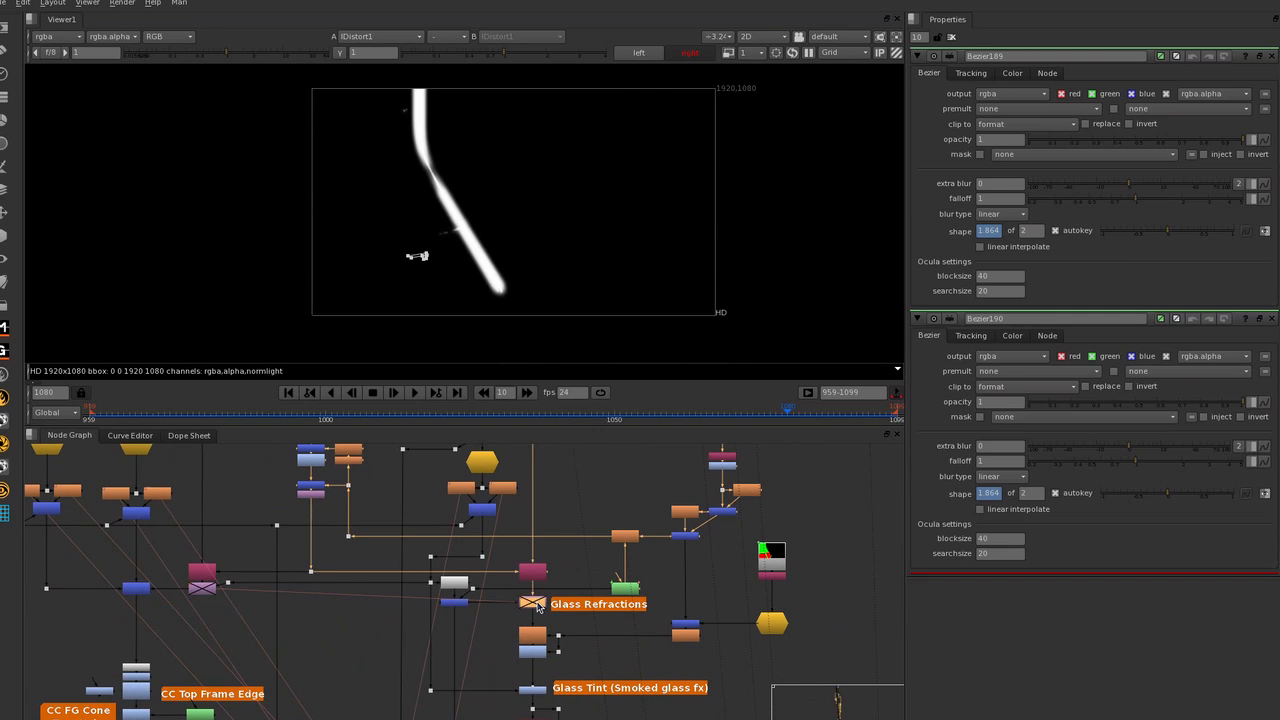
{"action": "key", "text": "1"}
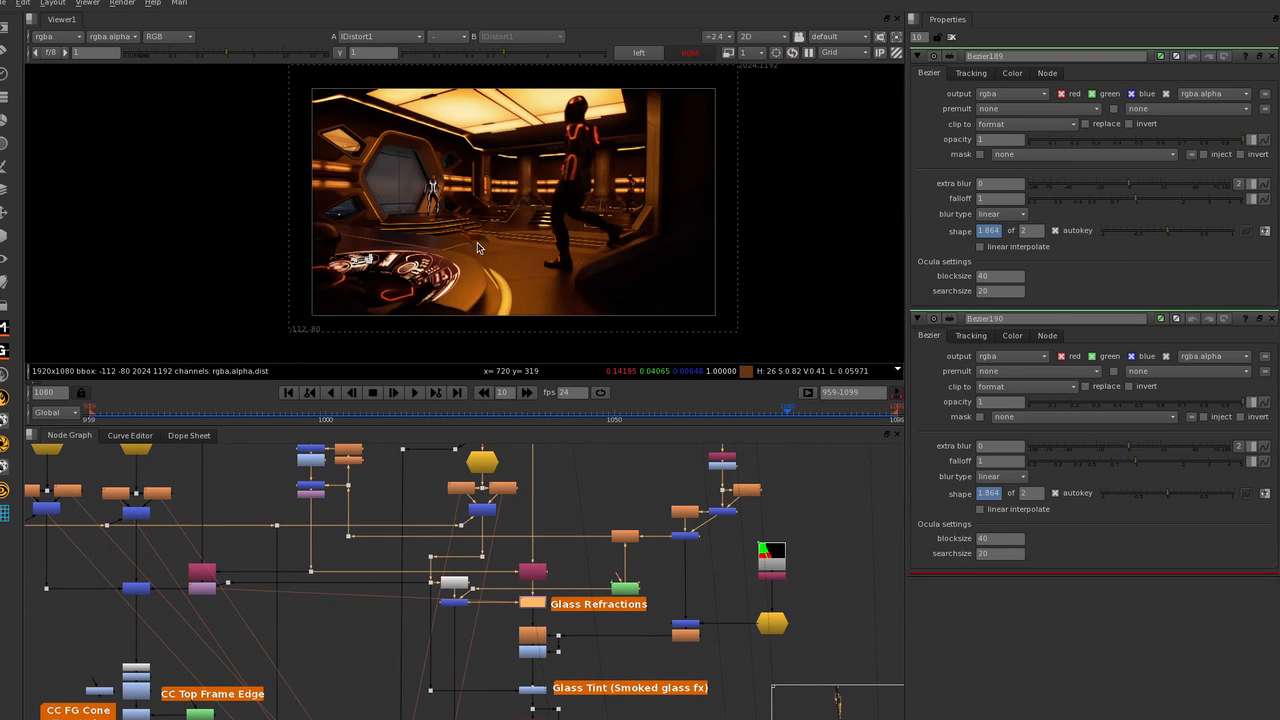
{"action": "scroll", "coordinate": [477, 247], "scroll_direction": "up", "scroll_amount": 2}
{"action": "middle_click_drag", "start_coordinate": [687, 401], "coordinate": [677, 367]}
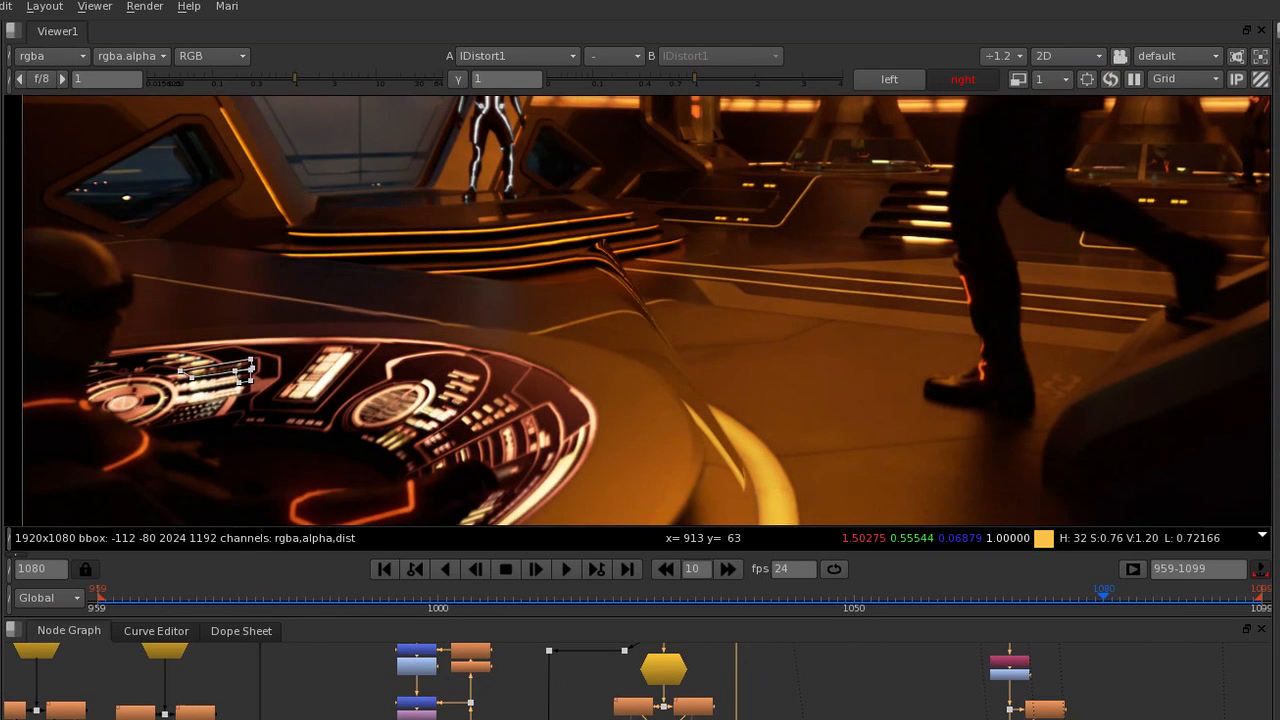
{"action": "key", "text": "d"}
{"action": "key", "text": "d"}
{"action": "key", "text": "d"}
{"action": "key", "text": "d"}
{"action": "key", "text": "d"}
{"action": "key", "text": "d"}
{"action": "scroll", "coordinate": [572, 581], "scroll_direction": "down", "scroll_amount": 4}
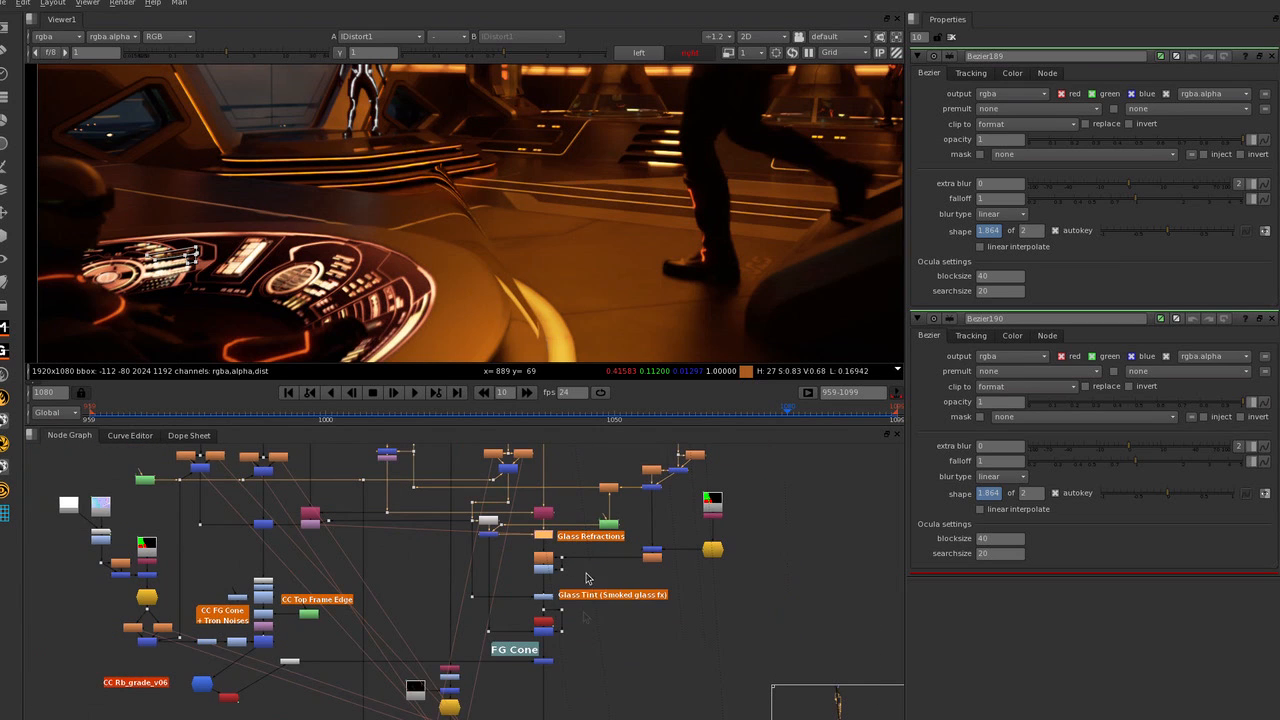
Go to the Paint FG Sentry Edges group further down the node graph.
{"action": "scroll", "coordinate": [590, 590], "scroll_direction": "down", "scroll_amount": 5}
{"action": "mouse_move", "coordinate": [536, 664]}
{"action": "middle_mouse_down"}
{"action": "mouse_move", "coordinate": [522, 578]}
{"action": "mouse_move", "coordinate": [560, 529]}
{"action": "middle_mouse_up"}
{"action": "scroll", "coordinate": [515, 500], "scroll_direction": "up", "scroll_amount": 7}
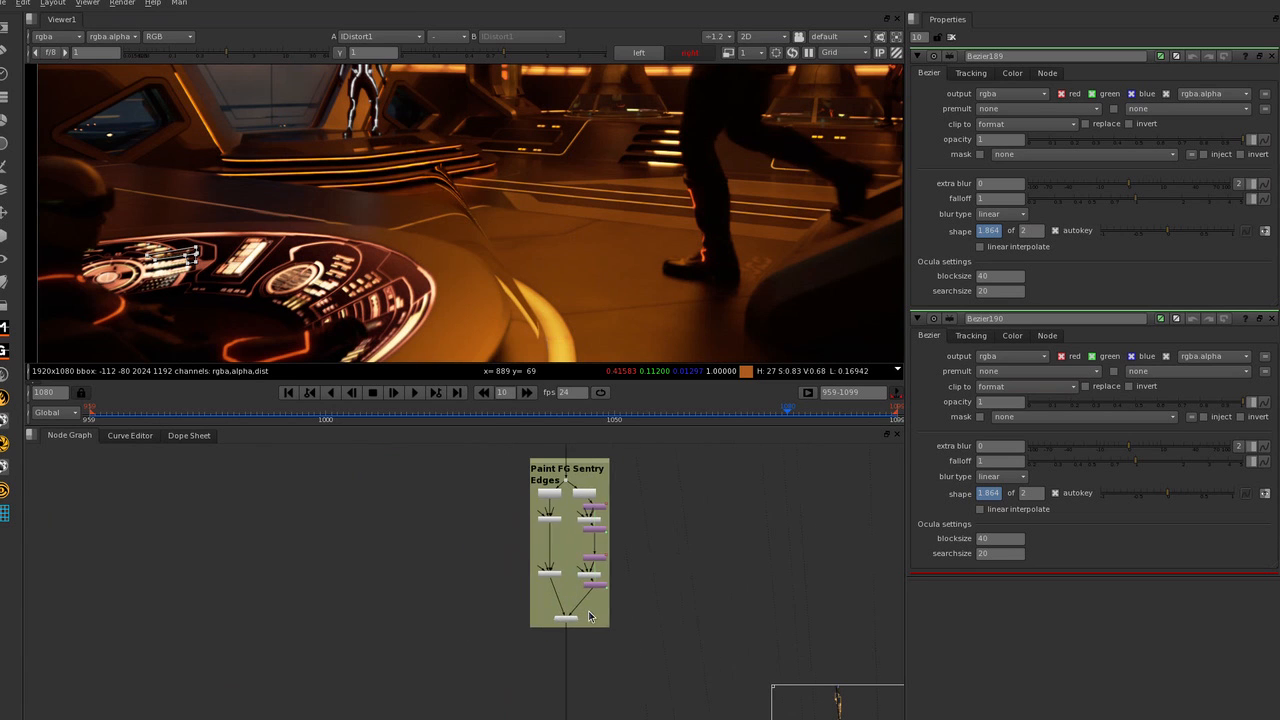
{"action": "scroll", "coordinate": [548, 257], "scroll_direction": "down", "scroll_amount": 2}
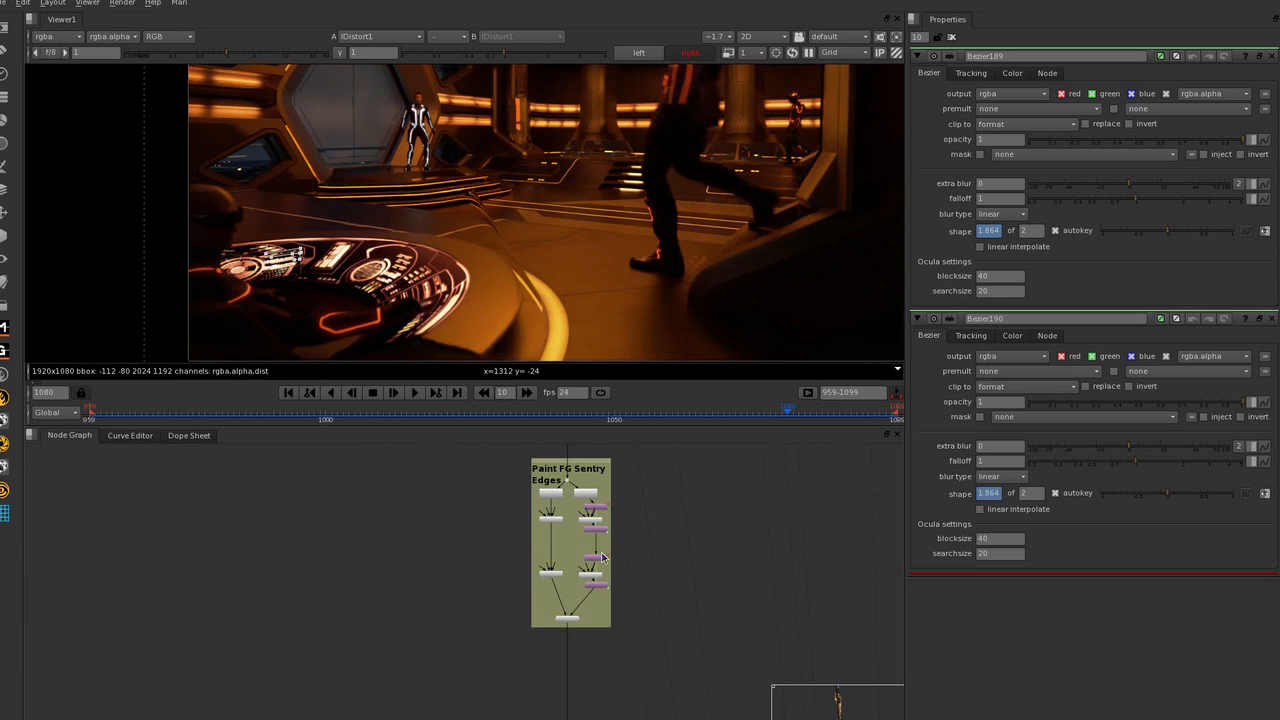
Examine the Camera Shake group from its first shake branch down to the red, green and blue split nodes.
{"action": "middle_click_drag", "start_coordinate": [587, 543], "coordinate": [531, 318]}
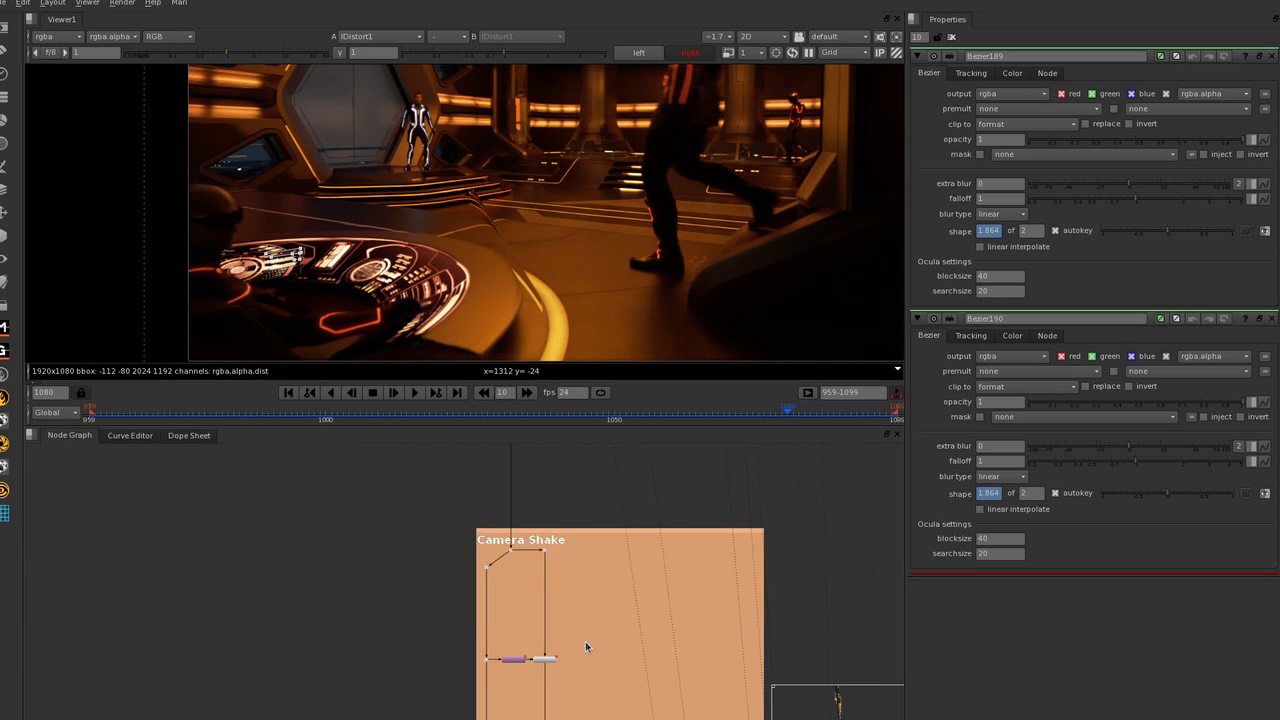
{"action": "middle_click_drag", "start_coordinate": [585, 641], "coordinate": [583, 589]}
{"action": "middle_click_drag", "start_coordinate": [725, 610], "coordinate": [643, 601]}
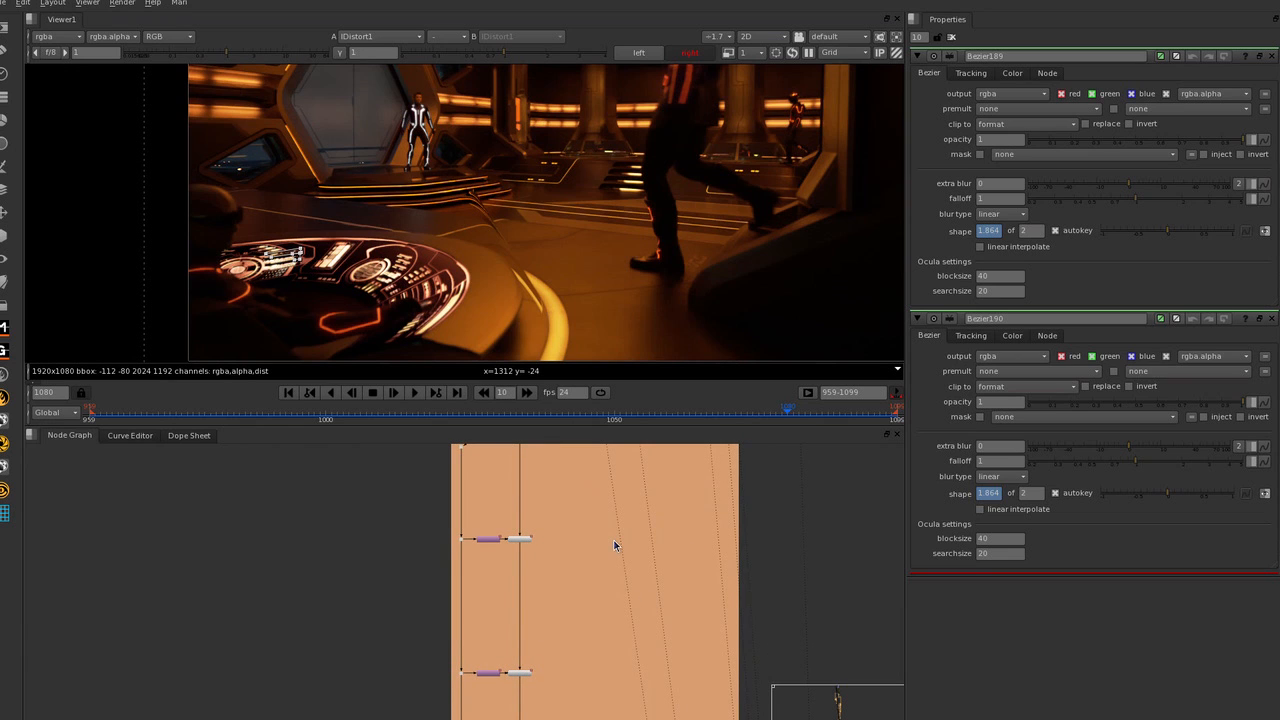
{"action": "middle_click_drag", "start_coordinate": [643, 549], "coordinate": [643, 503]}
{"action": "scroll", "coordinate": [588, 550], "scroll_direction": "down", "scroll_amount": 3}
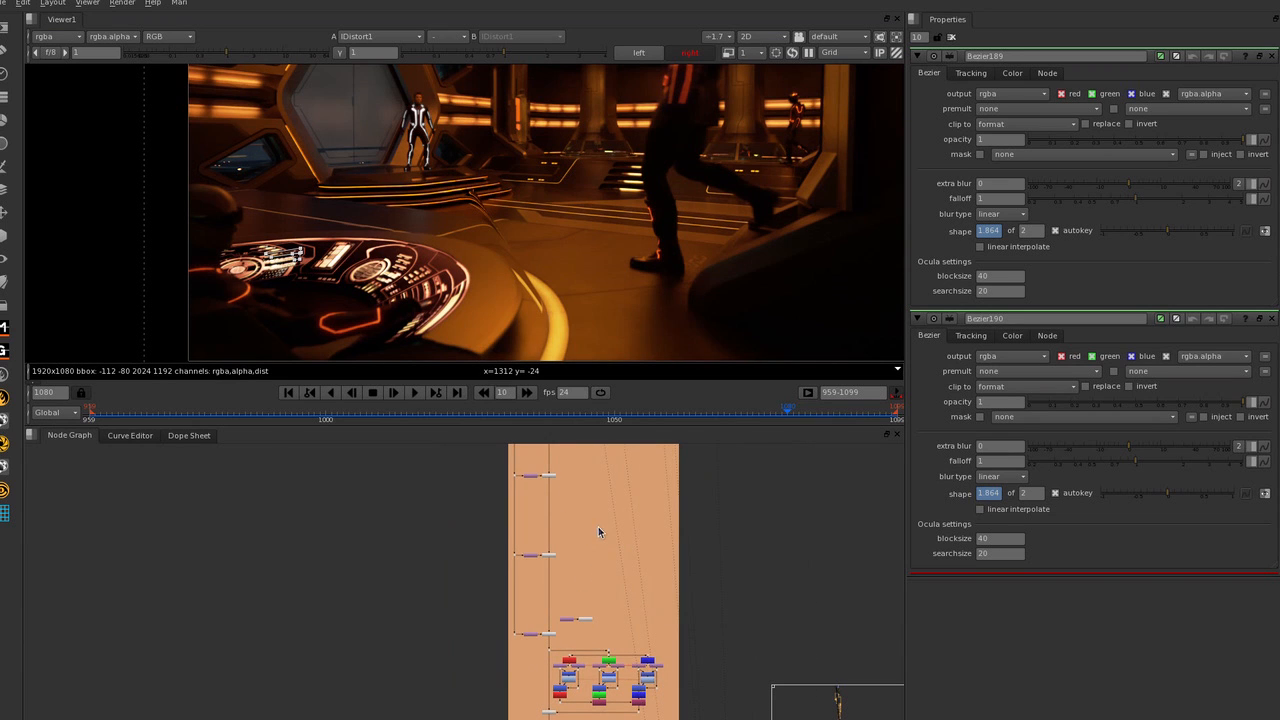
{"action": "middle_click_drag", "start_coordinate": [598, 530], "coordinate": [566, 513]}
{"action": "middle_click_drag", "start_coordinate": [574, 618], "coordinate": [601, 549]}
{"action": "scroll", "coordinate": [645, 512], "scroll_direction": "up", "scroll_amount": 3}
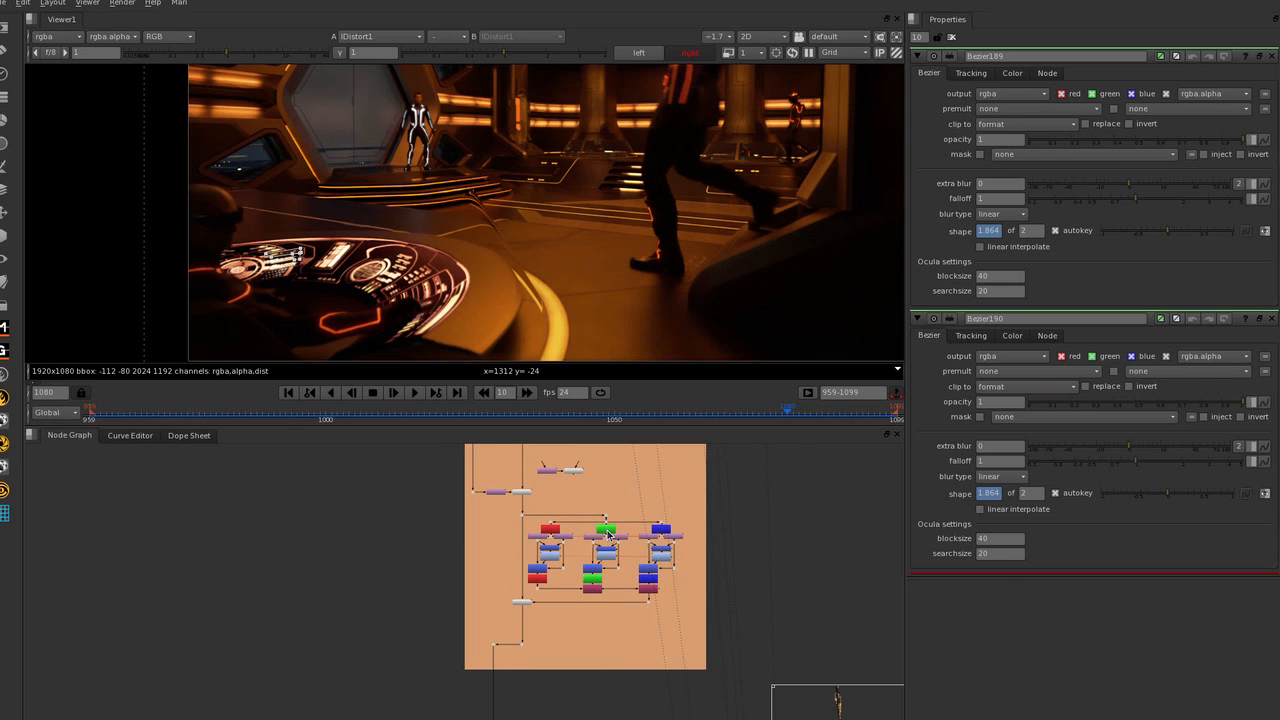
Go down the node graph to the group fed by PlatePrep1, containing O_Solver1, O_VerticalAligner1 and the anaglyph nodes.
{"action": "scroll", "coordinate": [642, 600], "scroll_direction": "down", "scroll_amount": 2}
{"action": "middle_click_drag", "start_coordinate": [642, 600], "coordinate": [682, 495]}
{"action": "scroll", "coordinate": [682, 495], "scroll_direction": "down", "scroll_amount": 3}
{"action": "middle_click_drag", "start_coordinate": [727, 647], "coordinate": [572, 514]}
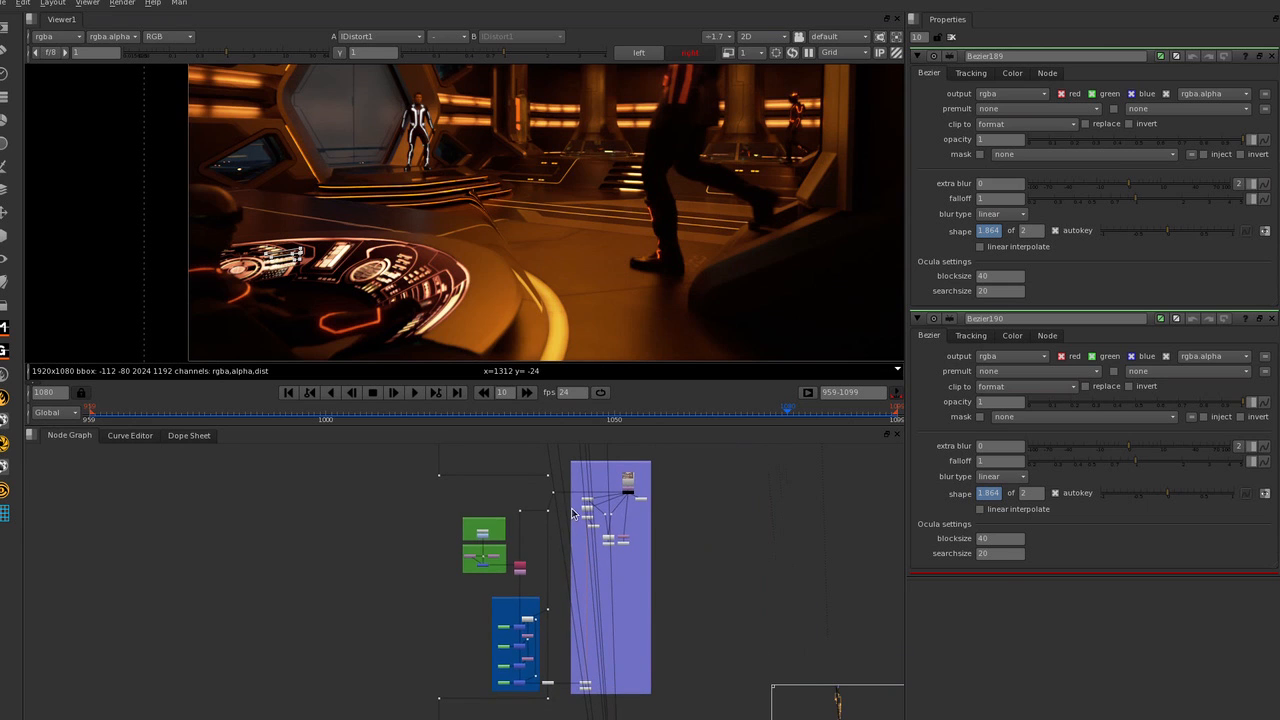
{"action": "left_click_drag", "start_coordinate": [405, 453], "coordinate": [722, 716]}
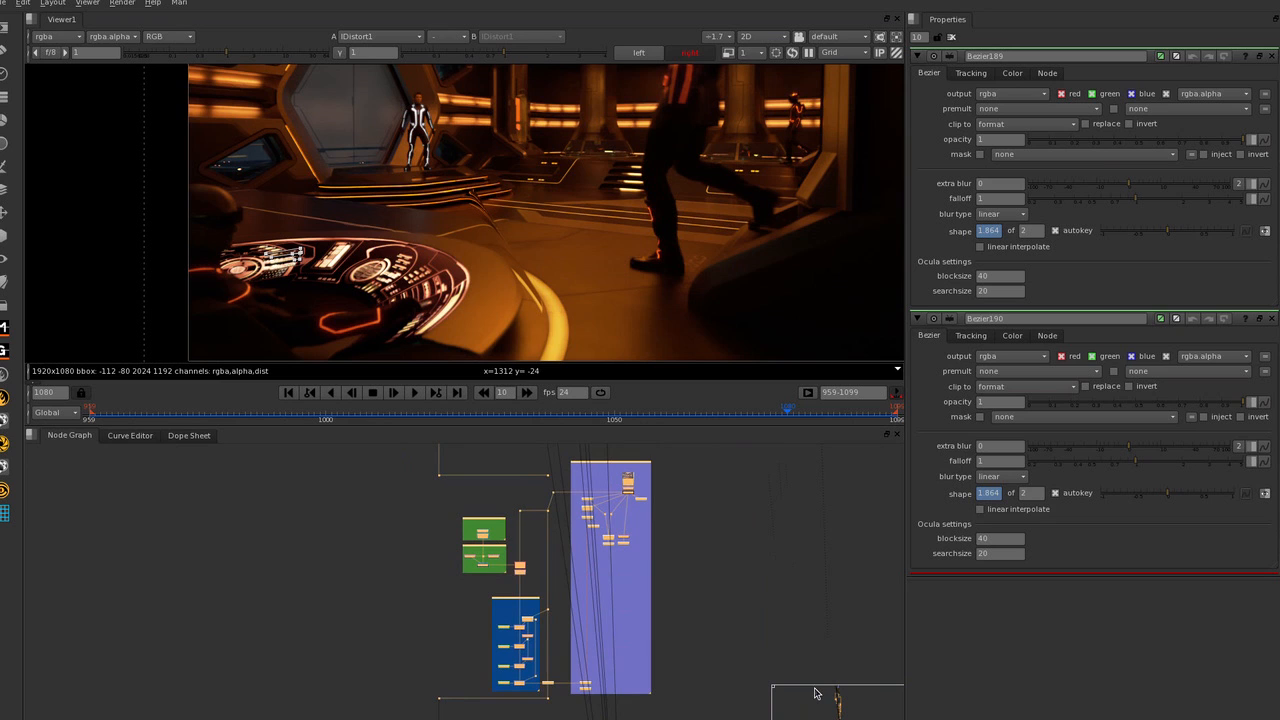
{"action": "left_click_drag", "start_coordinate": [630, 545], "coordinate": [648, 549]}
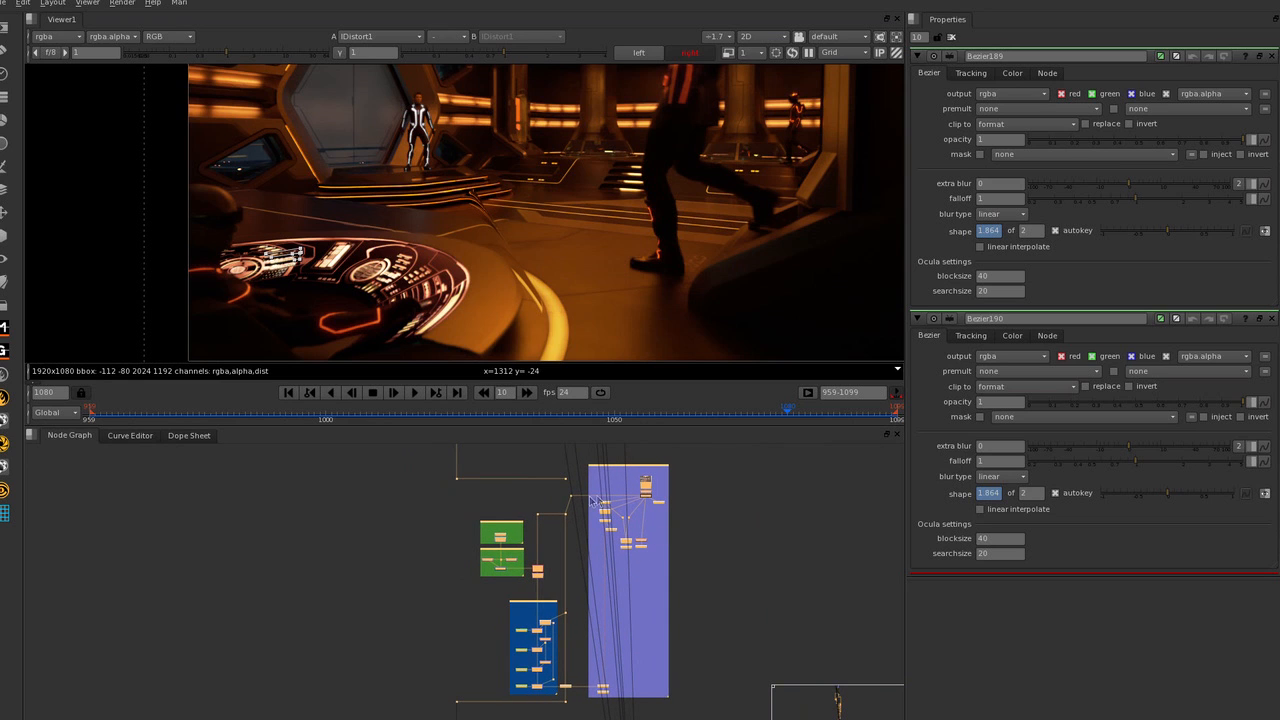
{"action": "scroll", "coordinate": [665, 503], "scroll_direction": "up", "scroll_amount": 8}
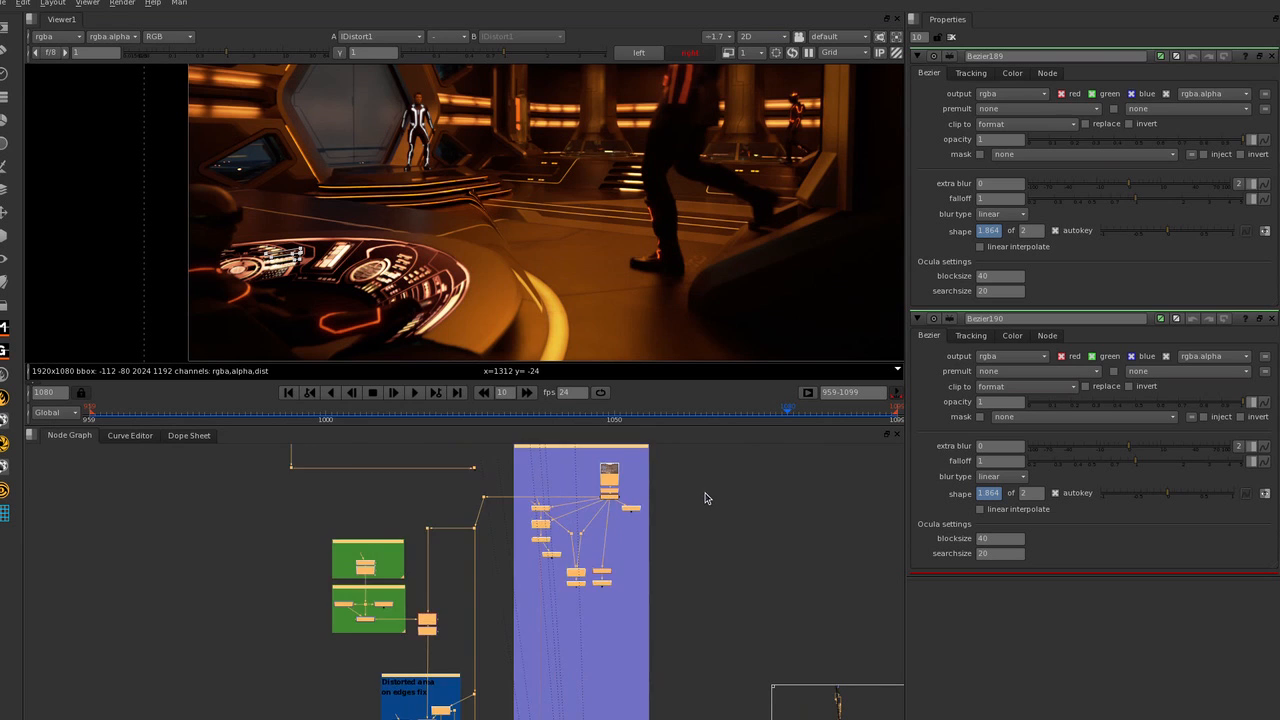
{"action": "scroll", "coordinate": [645, 486], "scroll_direction": "down", "scroll_amount": 2}
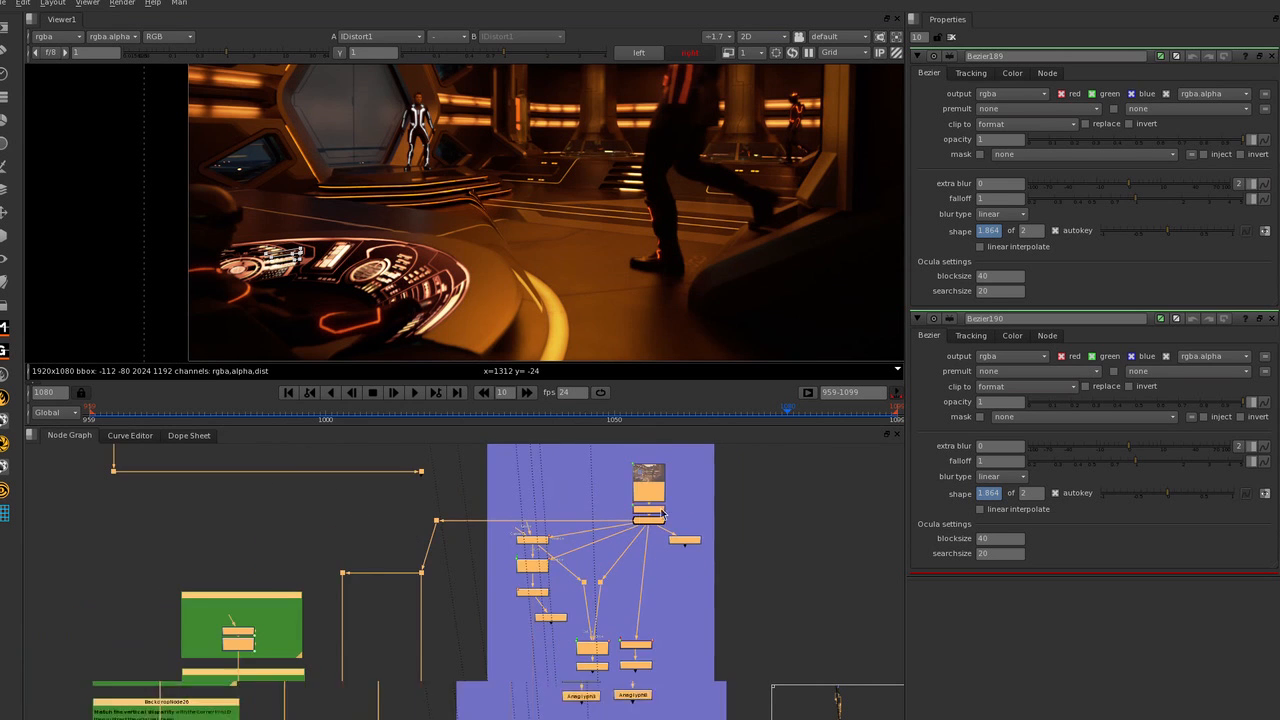
{"action": "scroll", "coordinate": [673, 511], "scroll_direction": "up", "scroll_amount": 4}
{"action": "scroll", "coordinate": [766, 505], "scroll_direction": "down", "scroll_amount": 3}
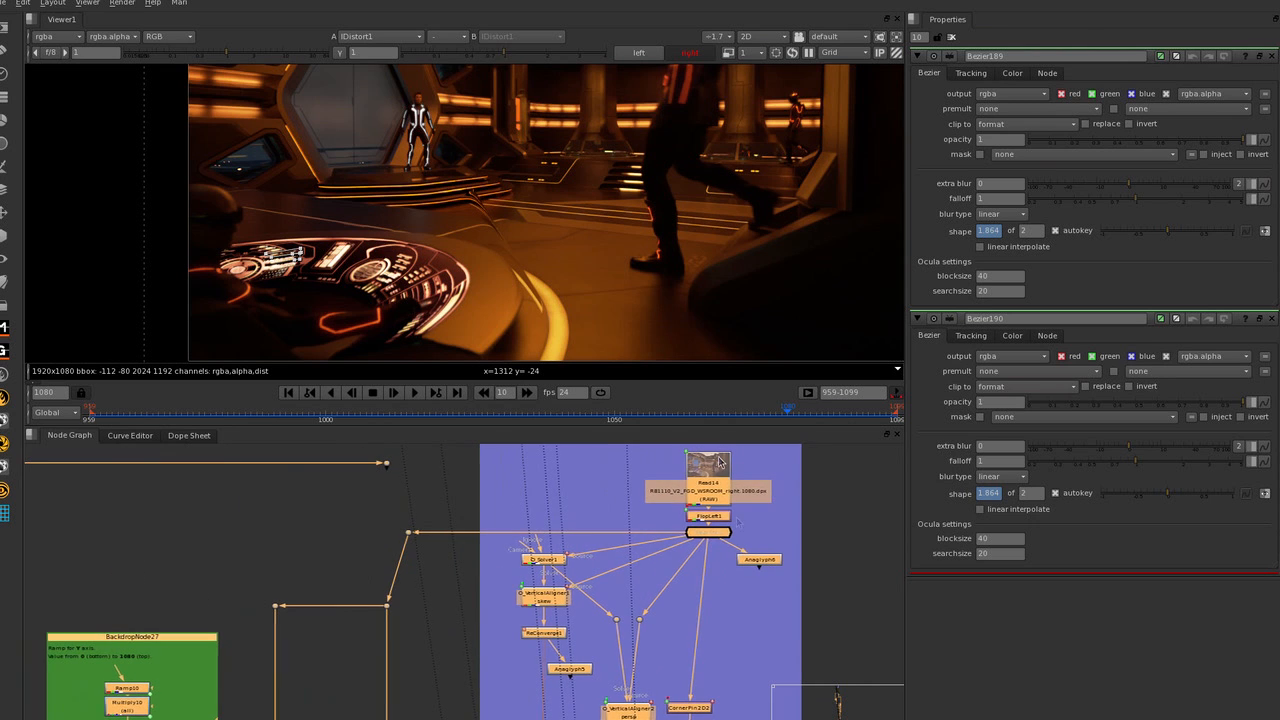
View Anaglyph6 in a full-size viewer and inspect the eye offset around the small angled window.
{"action": "left_click", "coordinate": [760, 560]}
{"action": "key", "text": "1"}
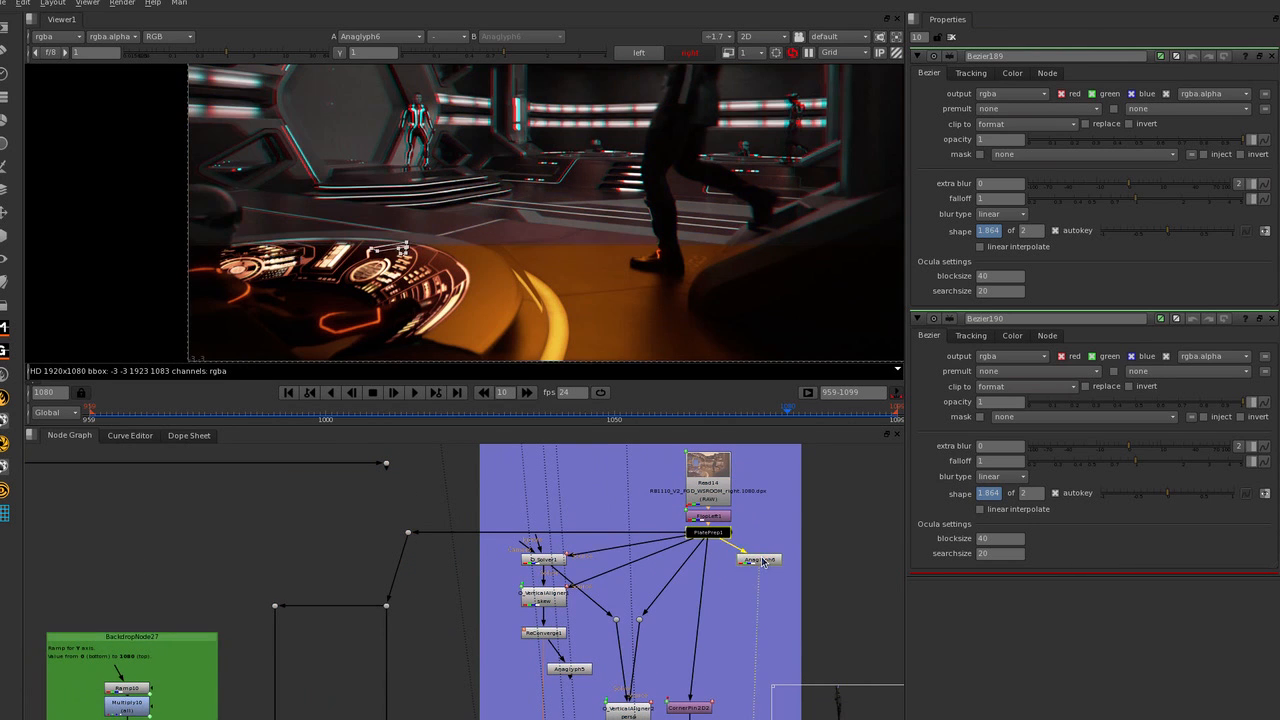
{"action": "scroll", "coordinate": [608, 238], "scroll_direction": "up", "scroll_amount": 2}
{"action": "middle_click_drag", "start_coordinate": [608, 238], "coordinate": [715, 333]}
{"action": "left_click_drag", "start_coordinate": [281, 247], "coordinate": [438, 178]}
{"action": "key", "text": "space"}
{"action": "middle_click_drag", "start_coordinate": [395, 480], "coordinate": [654, 370]}
{"action": "scroll", "coordinate": [430, 300], "scroll_direction": "up", "scroll_amount": 6}
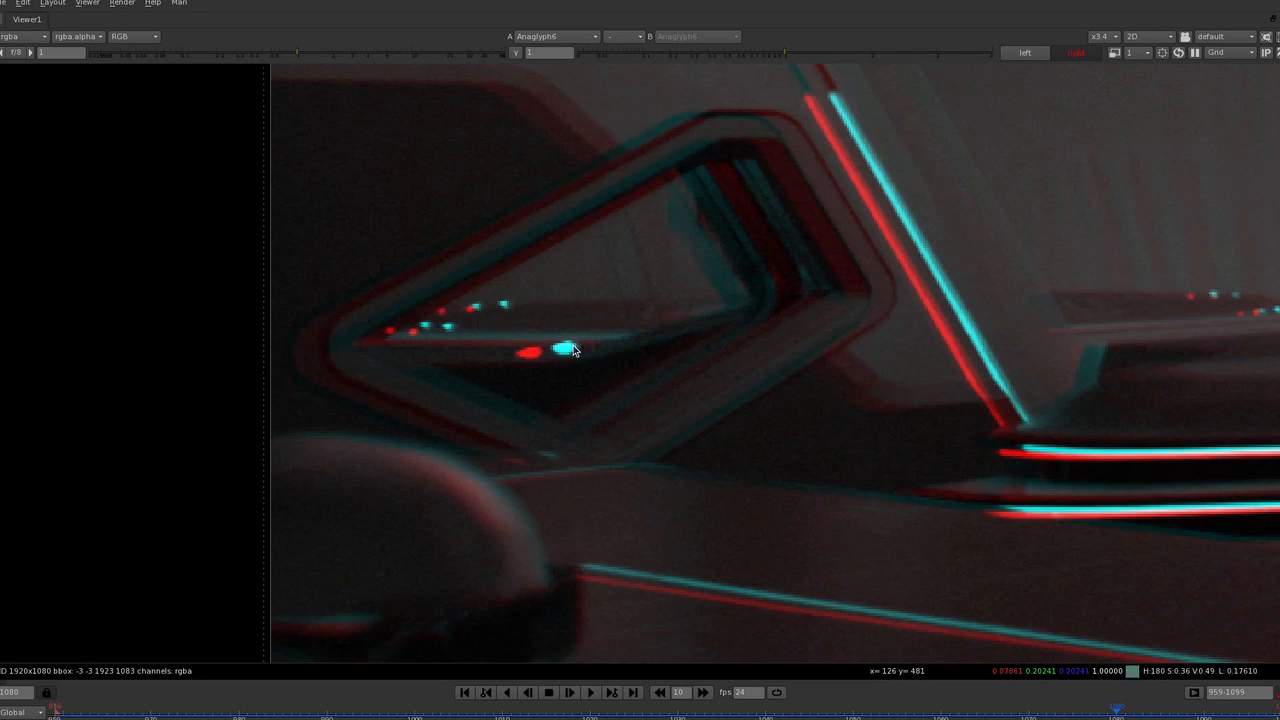
{"action": "middle_click_drag", "start_coordinate": [485, 333], "coordinate": [451, 326]}
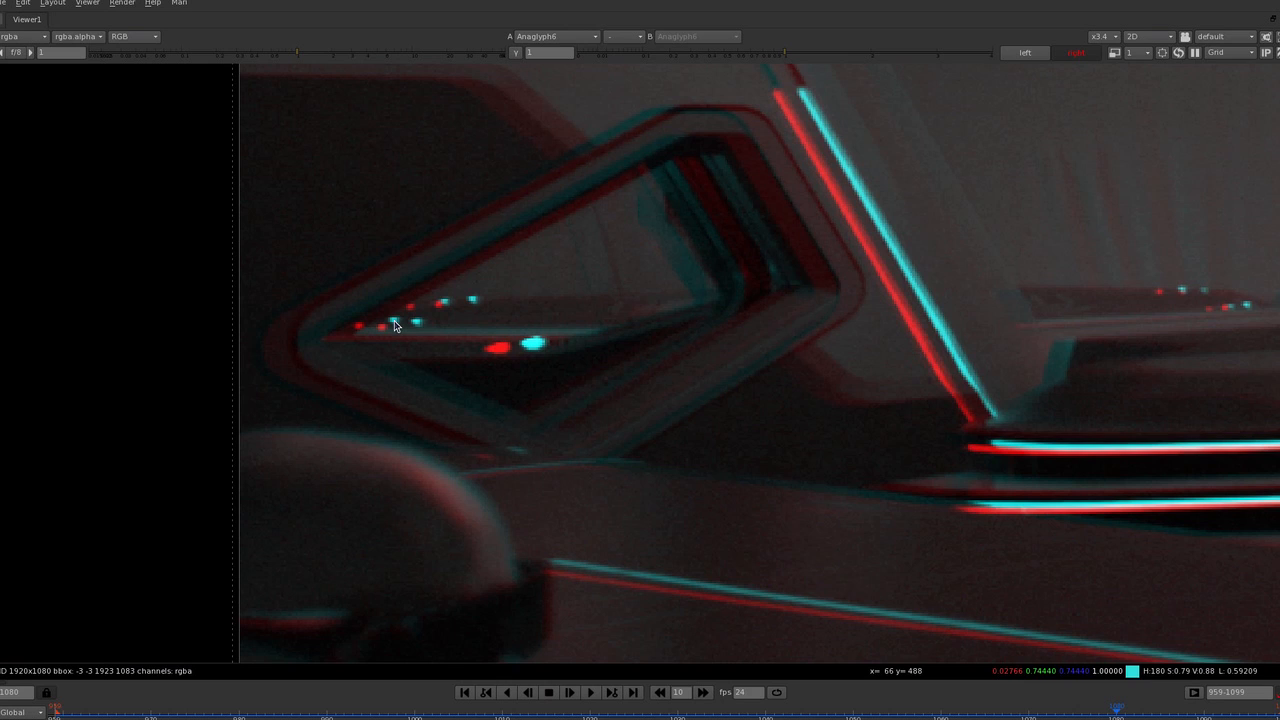
Compare the anaglyph offset on the far side of the plate around the ceiling light and pillar, then restore the full layout.
{"action": "scroll", "coordinate": [500, 395], "scroll_direction": "down", "scroll_amount": 8}
{"action": "middle_click_drag", "start_coordinate": [1078, 322], "coordinate": [478, 318]}
{"action": "scroll", "coordinate": [801, 124], "scroll_direction": "up", "scroll_amount": 1}
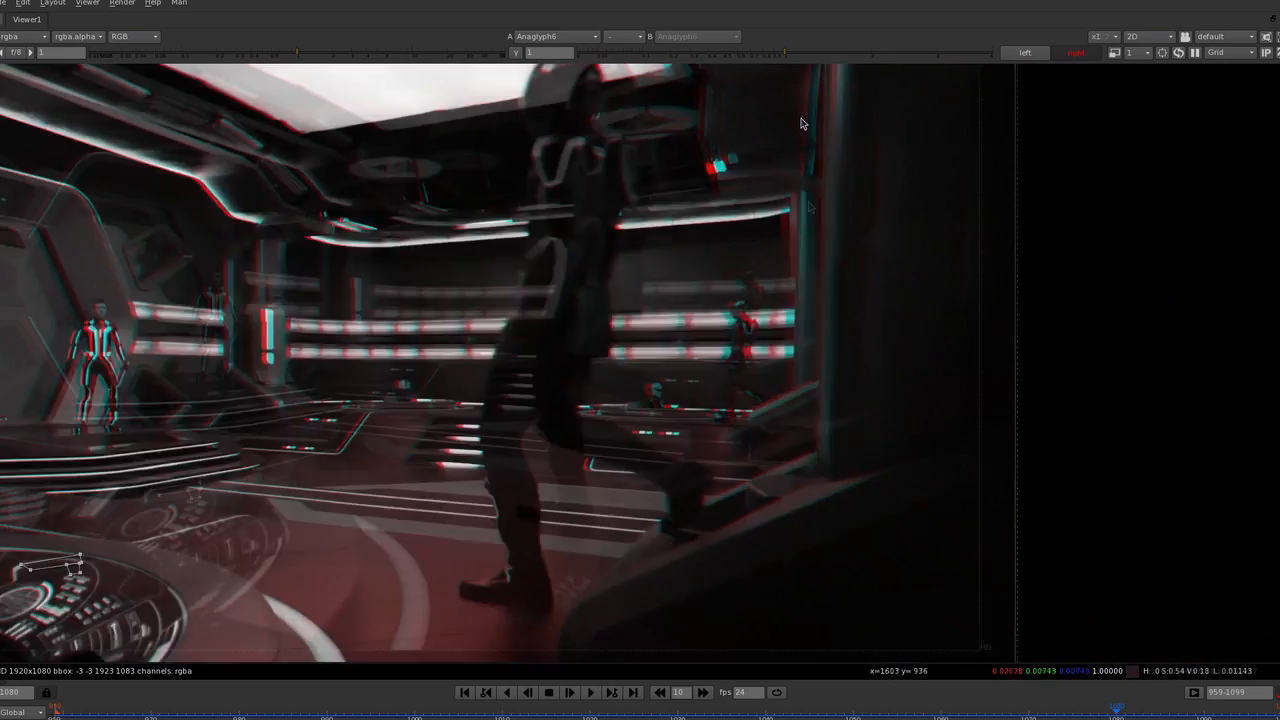
{"action": "scroll", "coordinate": [801, 124], "scroll_direction": "up", "scroll_amount": 4}
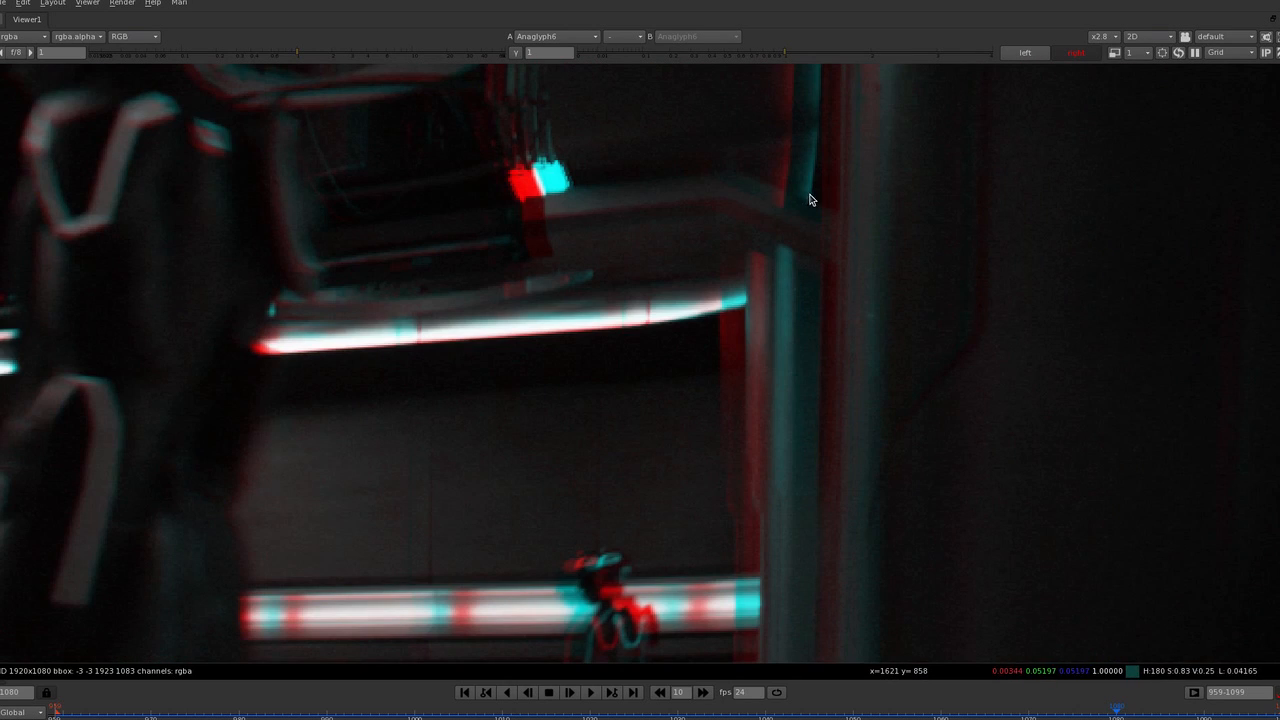
{"action": "scroll", "coordinate": [803, 227], "scroll_direction": "down", "scroll_amount": 5}
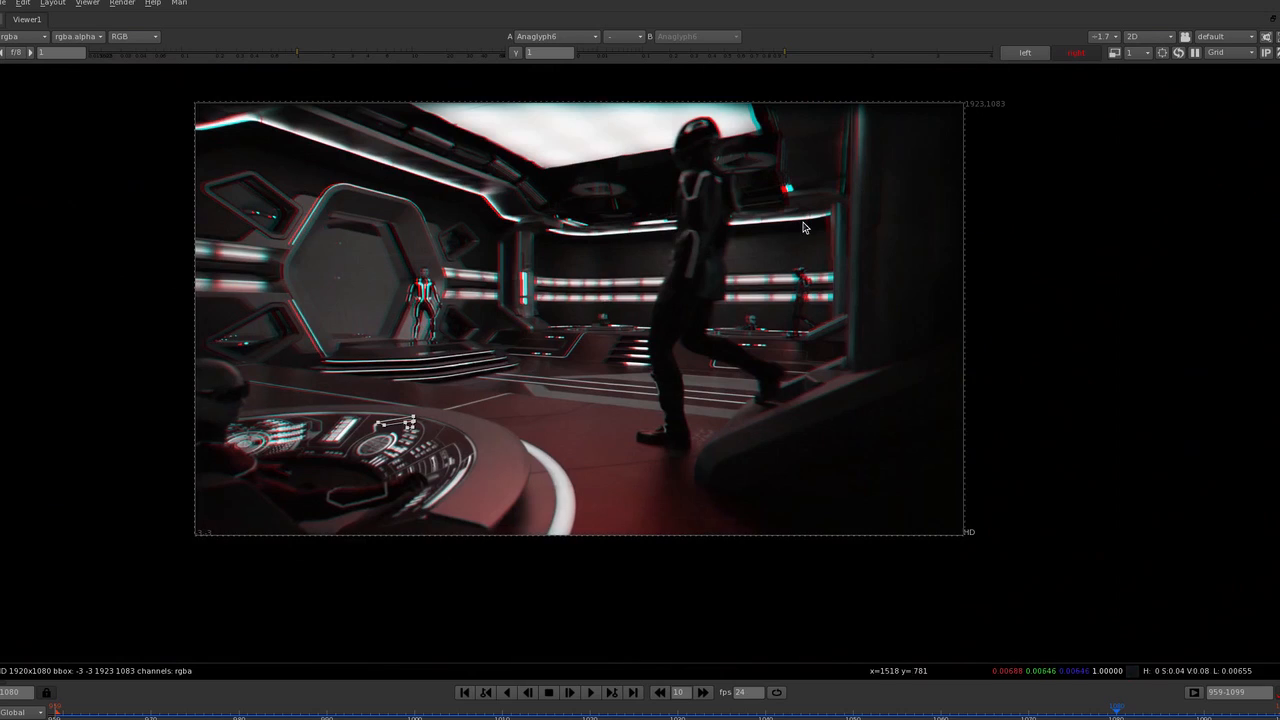
{"action": "key", "text": "space"}
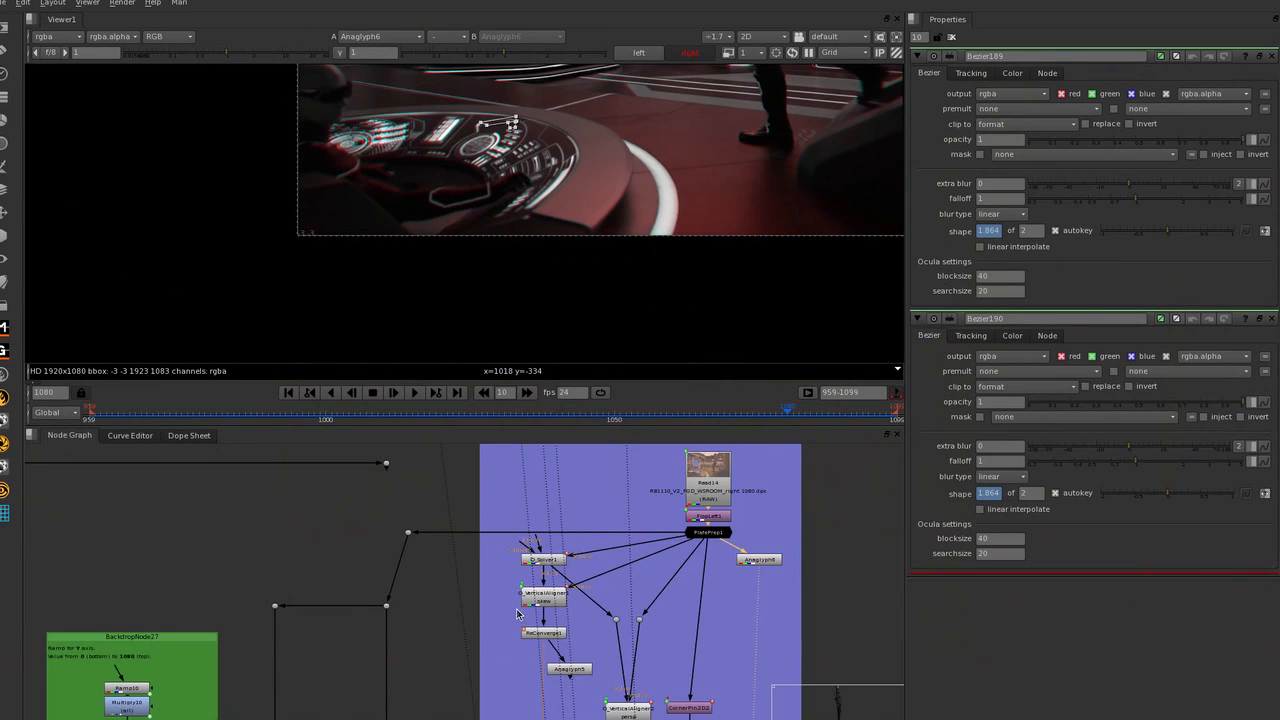
Open the O_Solver1 properties and view its feature matches at the analysis key on frame 959.
{"action": "scroll", "coordinate": [572, 572], "scroll_direction": "up", "scroll_amount": 3}
{"action": "double_click", "coordinate": [513, 558]}
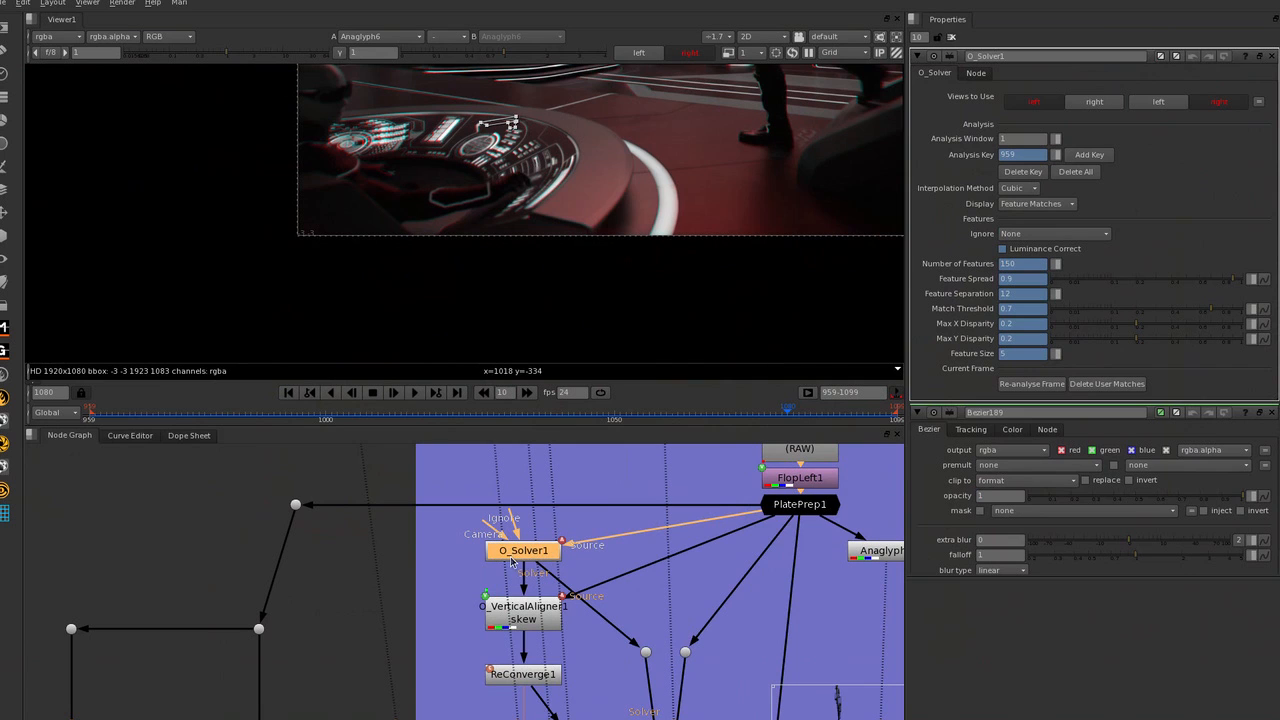
{"action": "key", "text": "f"}
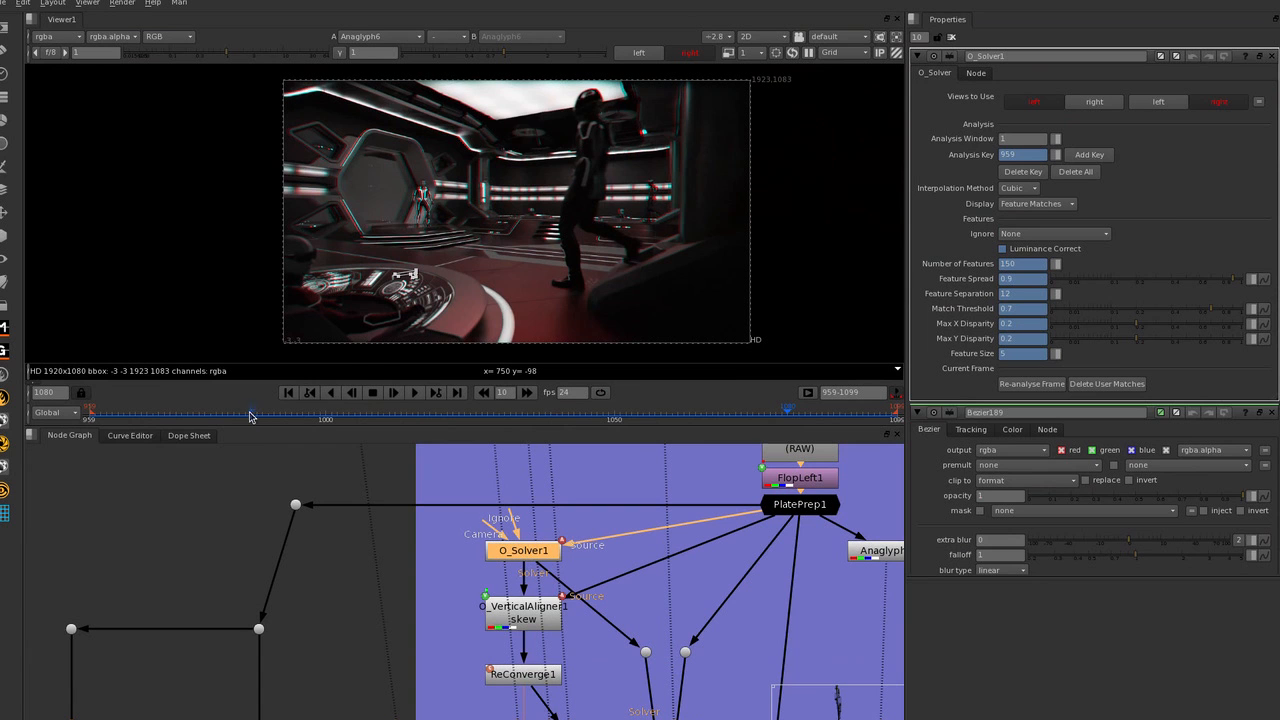
{"action": "left_click", "coordinate": [309, 400]}
{"action": "key", "text": "1"}
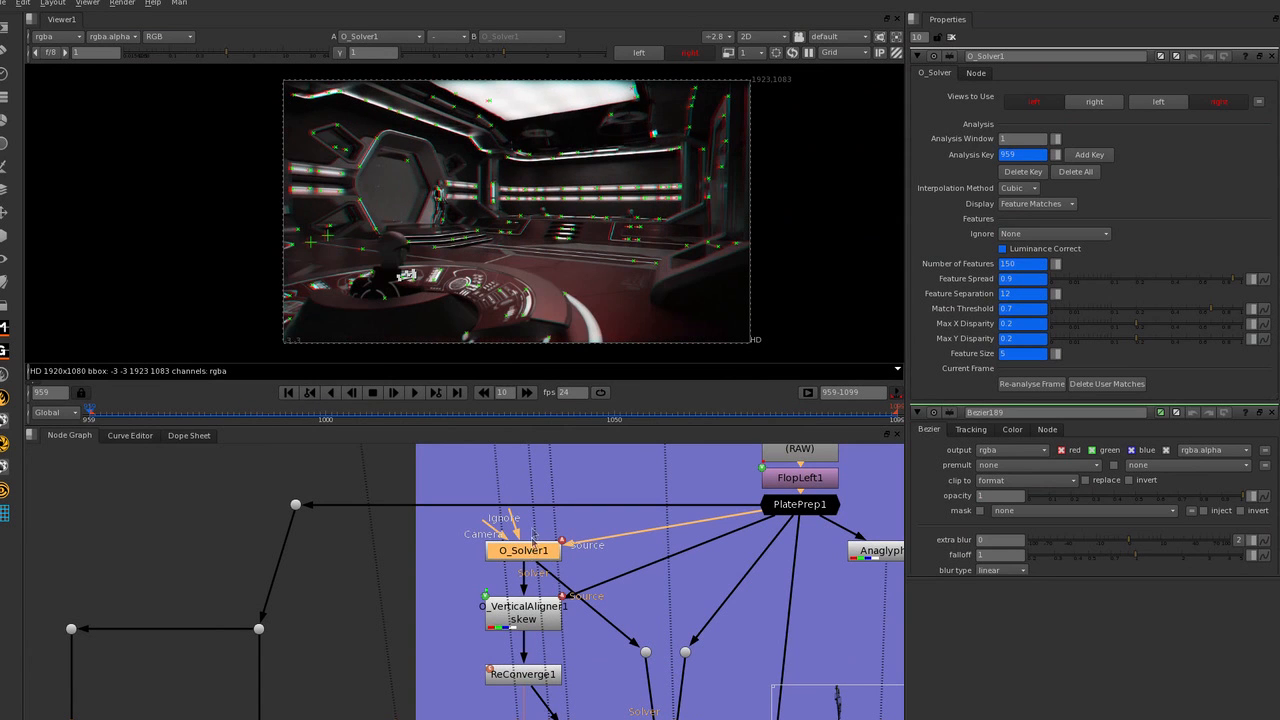
Examine O_Solver1's feature matches around the hexagonal window and along the ceiling light strips.
{"action": "scroll", "coordinate": [610, 229], "scroll_direction": "up", "scroll_amount": 5}
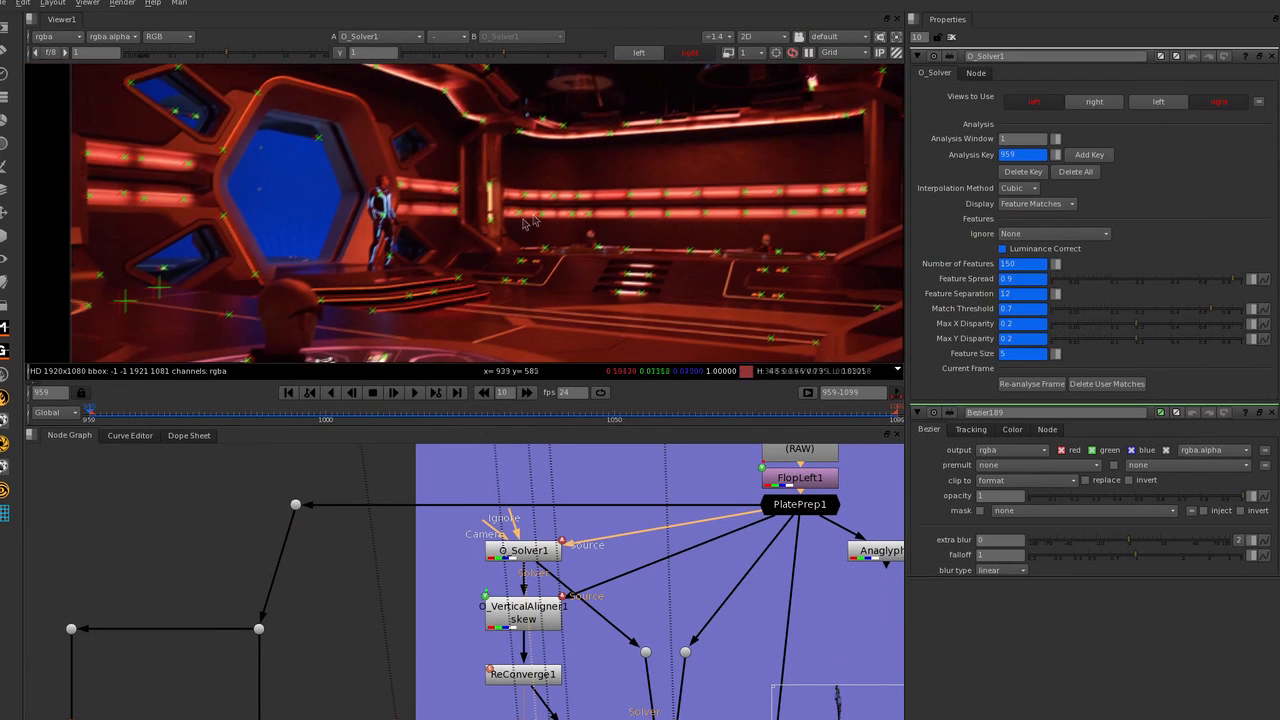
{"action": "middle_click_drag", "start_coordinate": [523, 219], "coordinate": [685, 214]}
{"action": "scroll", "coordinate": [398, 180], "scroll_direction": "up", "scroll_amount": 2}
{"action": "middle_click_drag", "start_coordinate": [462, 147], "coordinate": [462, 204]}
{"action": "middle_click_drag", "start_coordinate": [345, 163], "coordinate": [395, 197]}
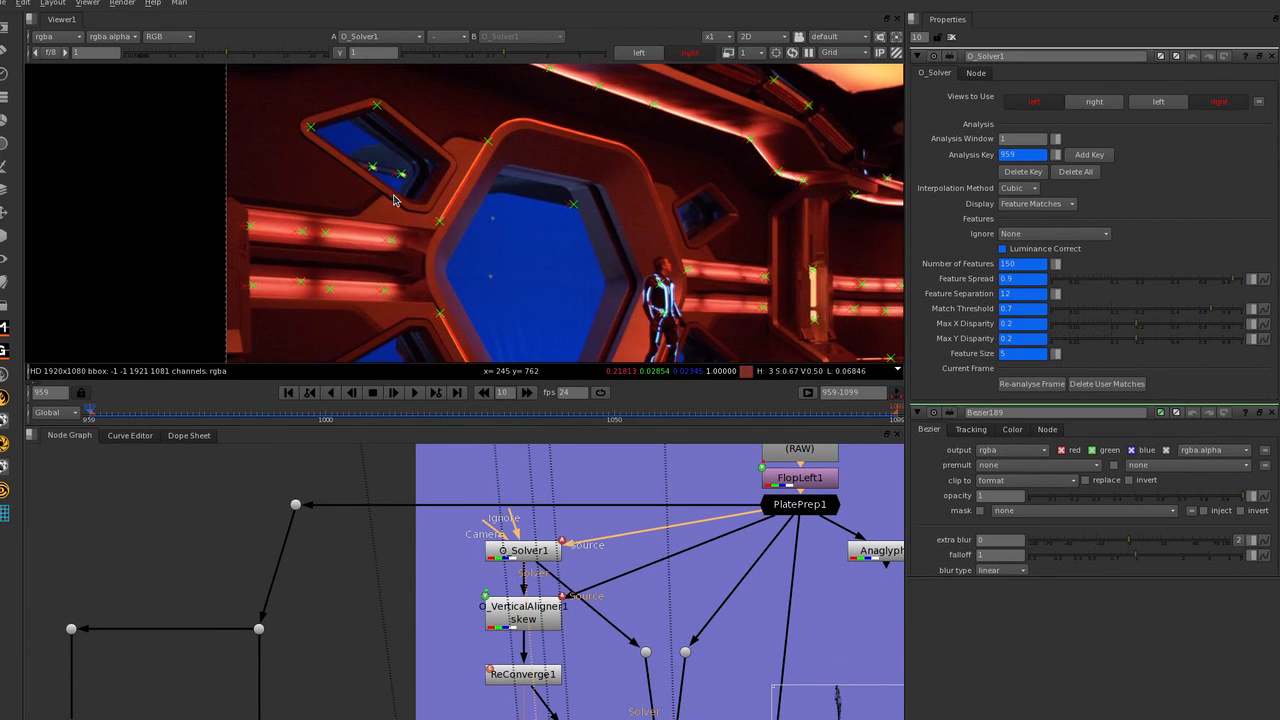
{"action": "middle_click_drag", "start_coordinate": [570, 224], "coordinate": [557, 218]}
{"action": "middle_click_drag", "start_coordinate": [715, 187], "coordinate": [429, 166]}
{"action": "scroll", "coordinate": [706, 217], "scroll_direction": "up", "scroll_amount": 4}
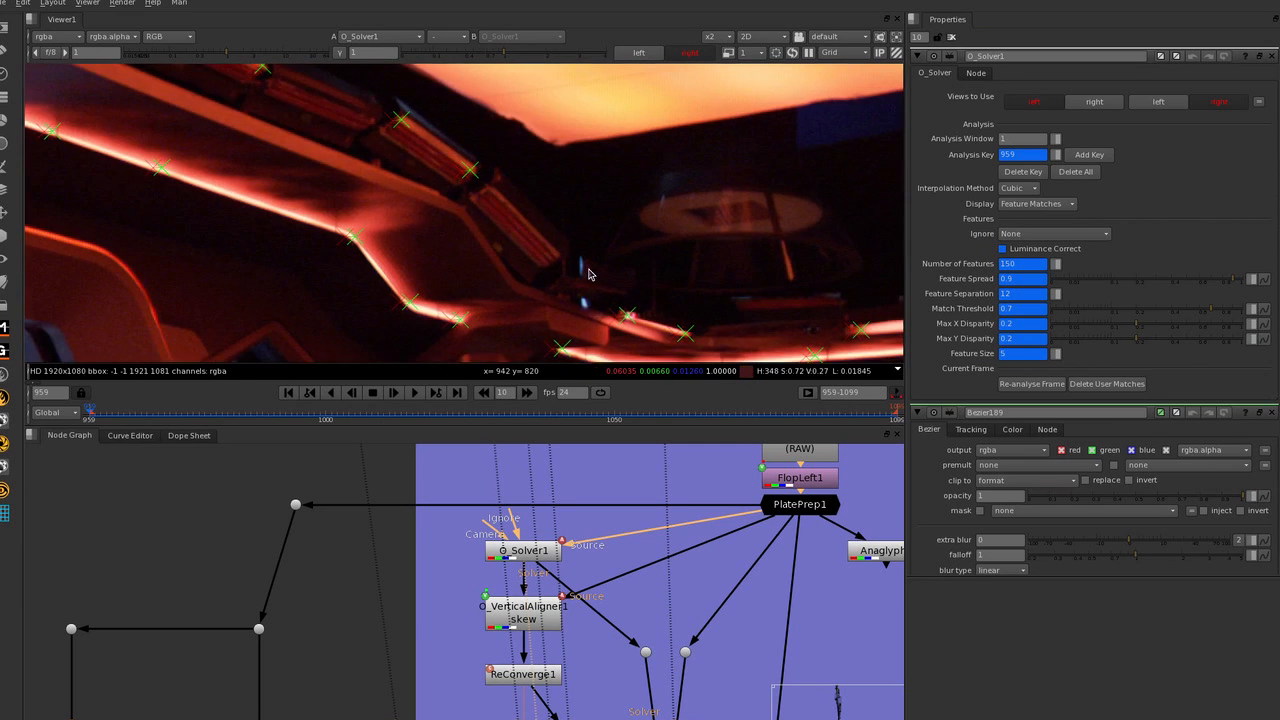
{"action": "middle_click_drag", "start_coordinate": [590, 271], "coordinate": [498, 189]}
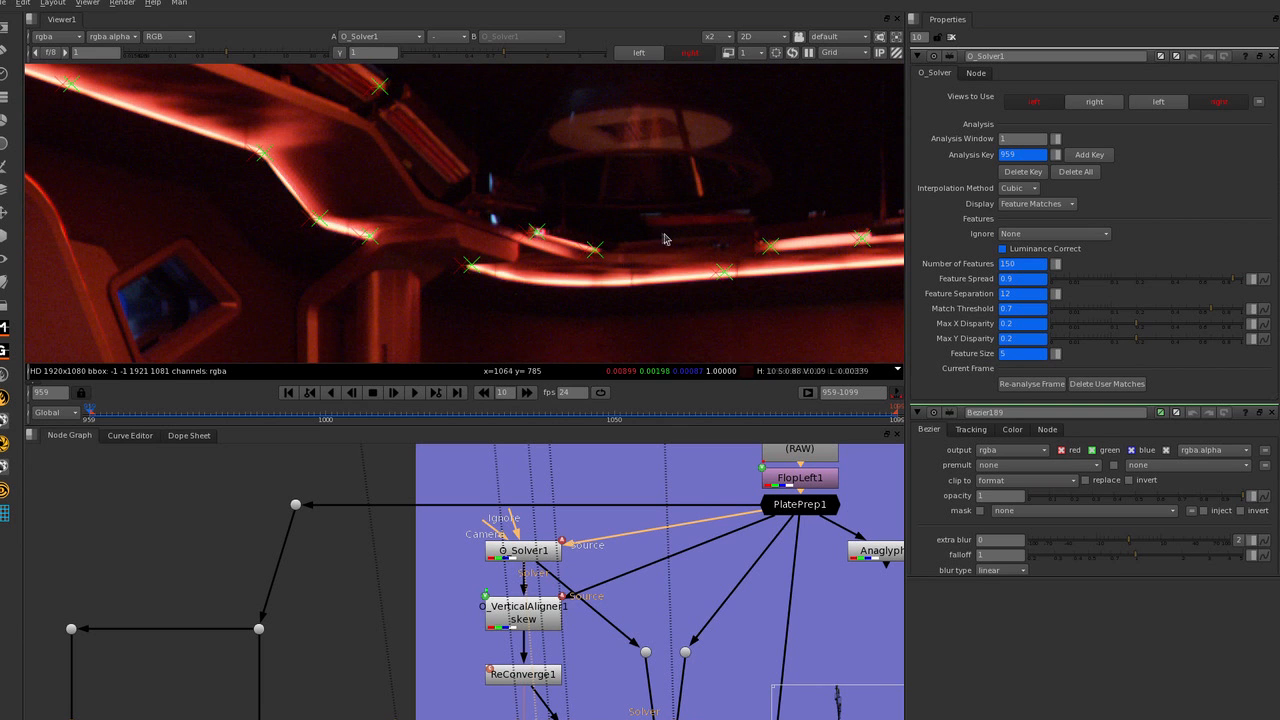
Examine O_Solver1's feature matches along the rear wall lights and the back console panels.
{"action": "scroll", "coordinate": [662, 239], "scroll_direction": "down", "scroll_amount": 1}
{"action": "scroll", "coordinate": [738, 318], "scroll_direction": "down", "scroll_amount": 3}
{"action": "middle_click_drag", "start_coordinate": [735, 318], "coordinate": [671, 266]}
{"action": "middle_click_drag", "start_coordinate": [560, 306], "coordinate": [602, 204]}
{"action": "scroll", "coordinate": [578, 207], "scroll_direction": "up", "scroll_amount": 1}
{"action": "middle_click_drag", "start_coordinate": [706, 211], "coordinate": [548, 201]}
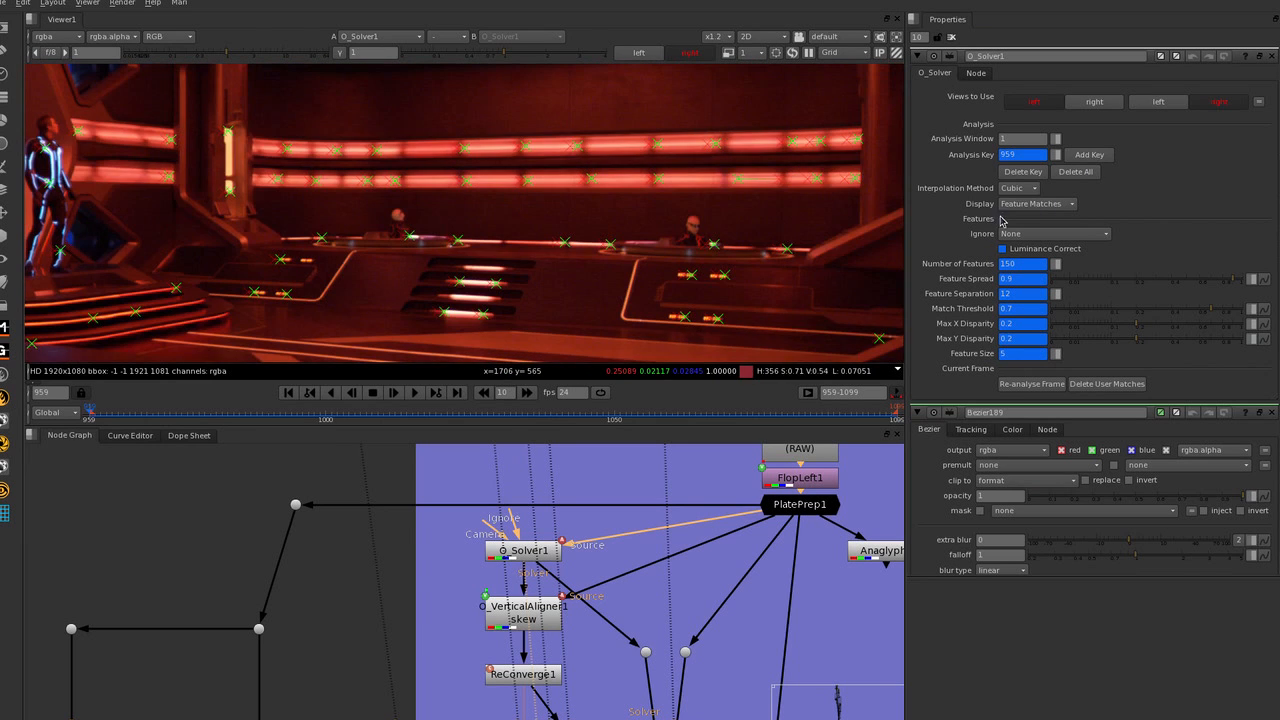
{"action": "scroll", "coordinate": [771, 260], "scroll_direction": "up", "scroll_amount": 5}
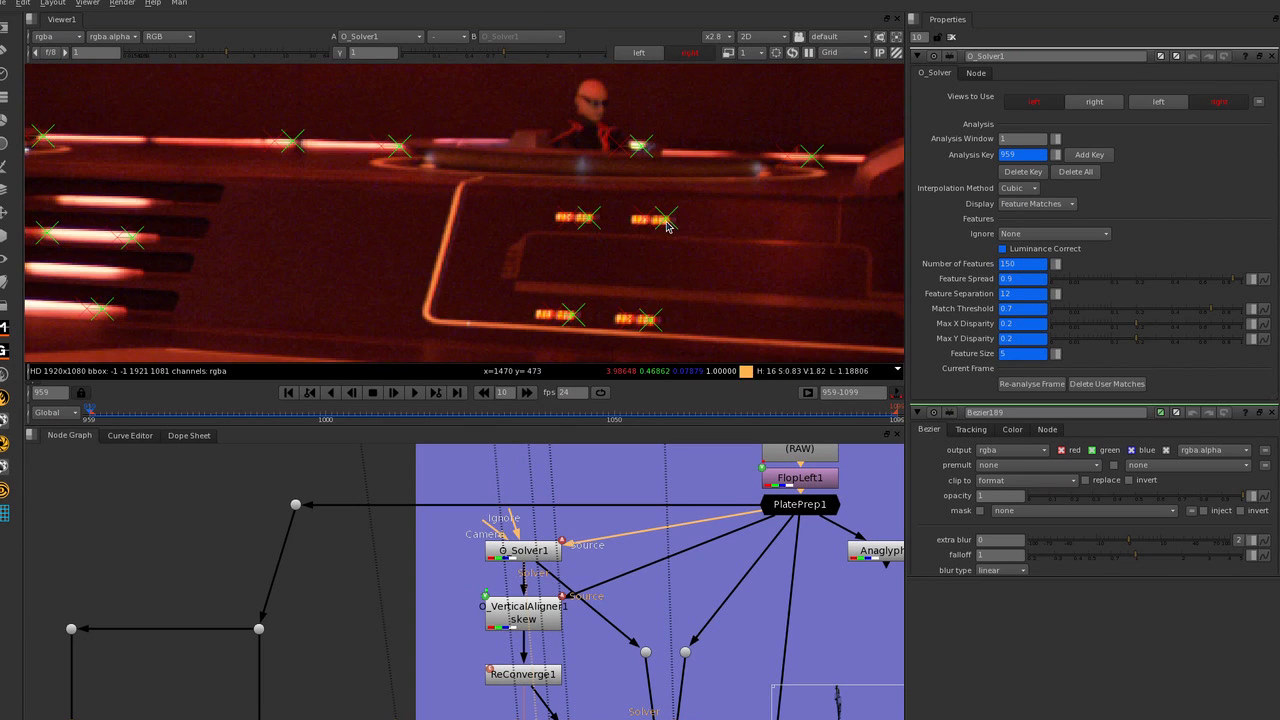
{"action": "middle_click_drag", "start_coordinate": [684, 165], "coordinate": [484, 193]}
Inspect O_Solver1's feature matches up close on the glowing platform steps beside the foreground head.
{"action": "scroll", "coordinate": [616, 187], "scroll_direction": "down", "scroll_amount": 3}
{"action": "middle_click_drag", "start_coordinate": [480, 245], "coordinate": [651, 183]}
{"action": "middle_click_drag", "start_coordinate": [437, 256], "coordinate": [637, 189]}
{"action": "mouse_move", "coordinate": [300, 235]}
{"action": "middle_mouse_down"}
{"action": "mouse_move", "coordinate": [702, 273]}
{"action": "mouse_move", "coordinate": [712, 300]}
{"action": "middle_mouse_up"}
{"action": "scroll", "coordinate": [573, 177], "scroll_direction": "up", "scroll_amount": 5}
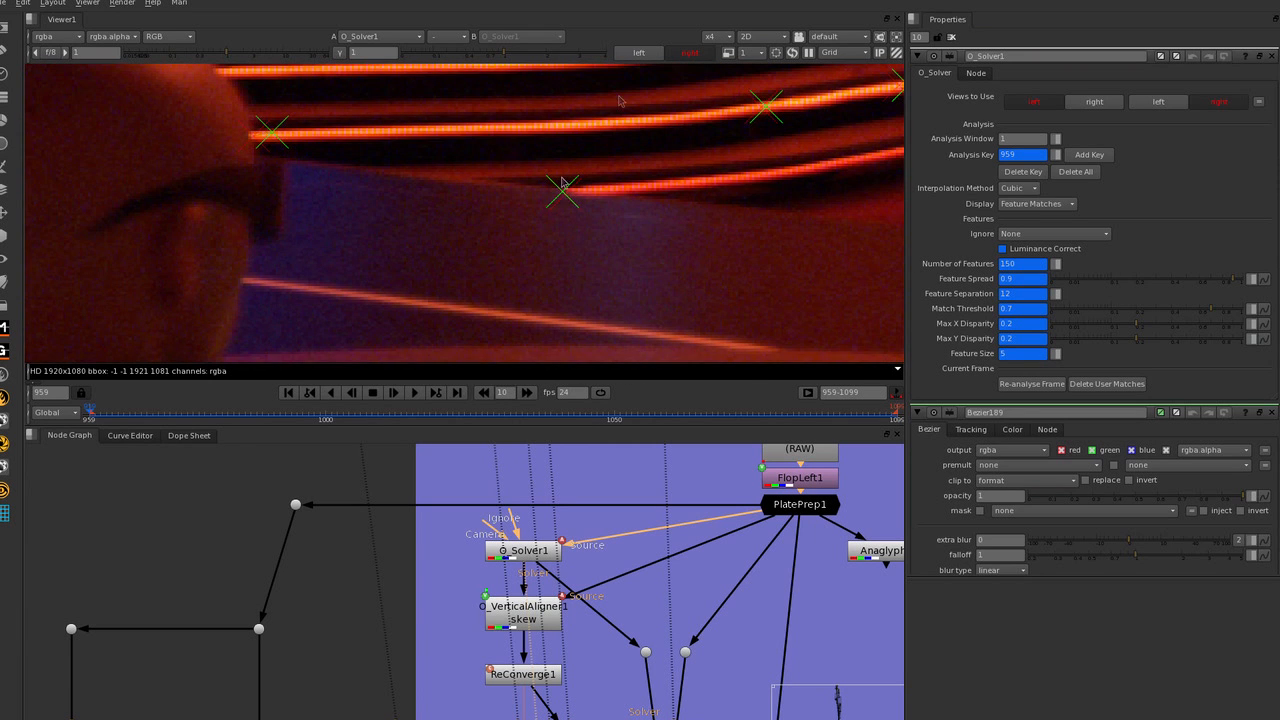
View Anaglyph6 with the solver's matches overlaid and inspect the eye offset along the glowing platform steps.
{"action": "middle_click_drag", "start_coordinate": [764, 547], "coordinate": [603, 535]}
{"action": "left_click", "coordinate": [718, 538]}
{"action": "key", "text": "1"}
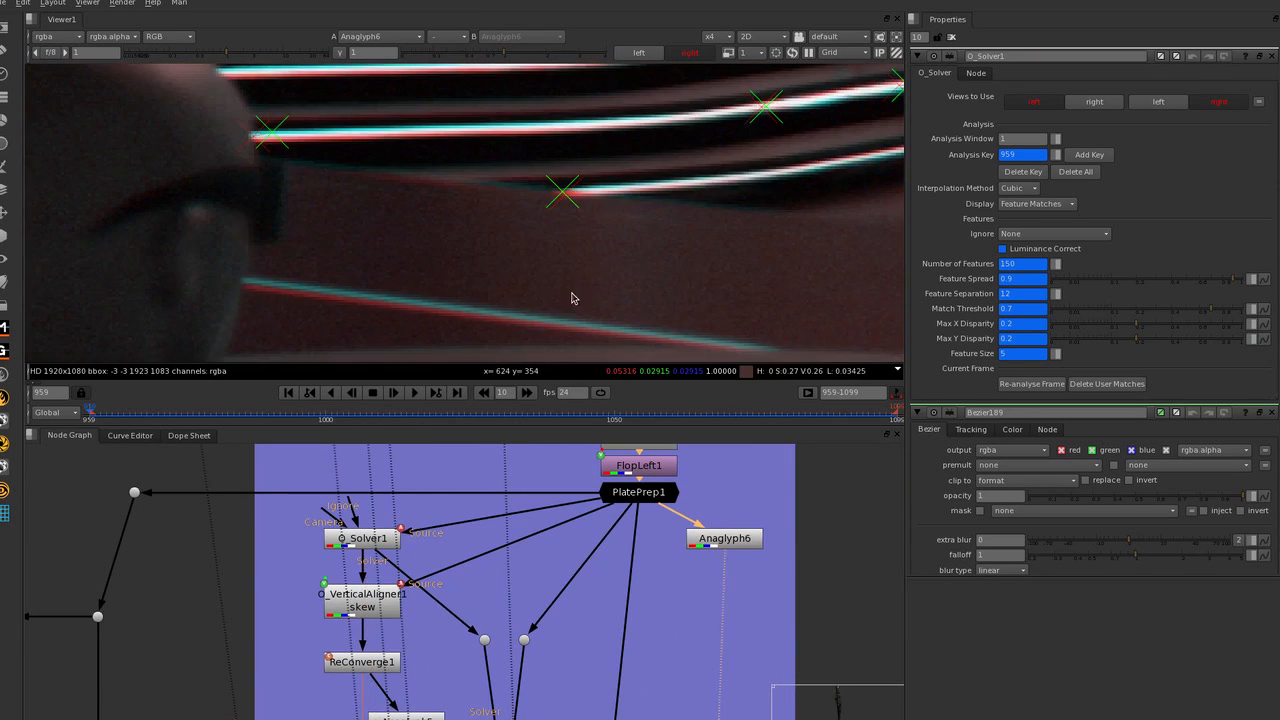
{"action": "scroll", "coordinate": [540, 173], "scroll_direction": "up", "scroll_amount": 3}
{"action": "middle_click_drag", "start_coordinate": [770, 194], "coordinate": [459, 269]}
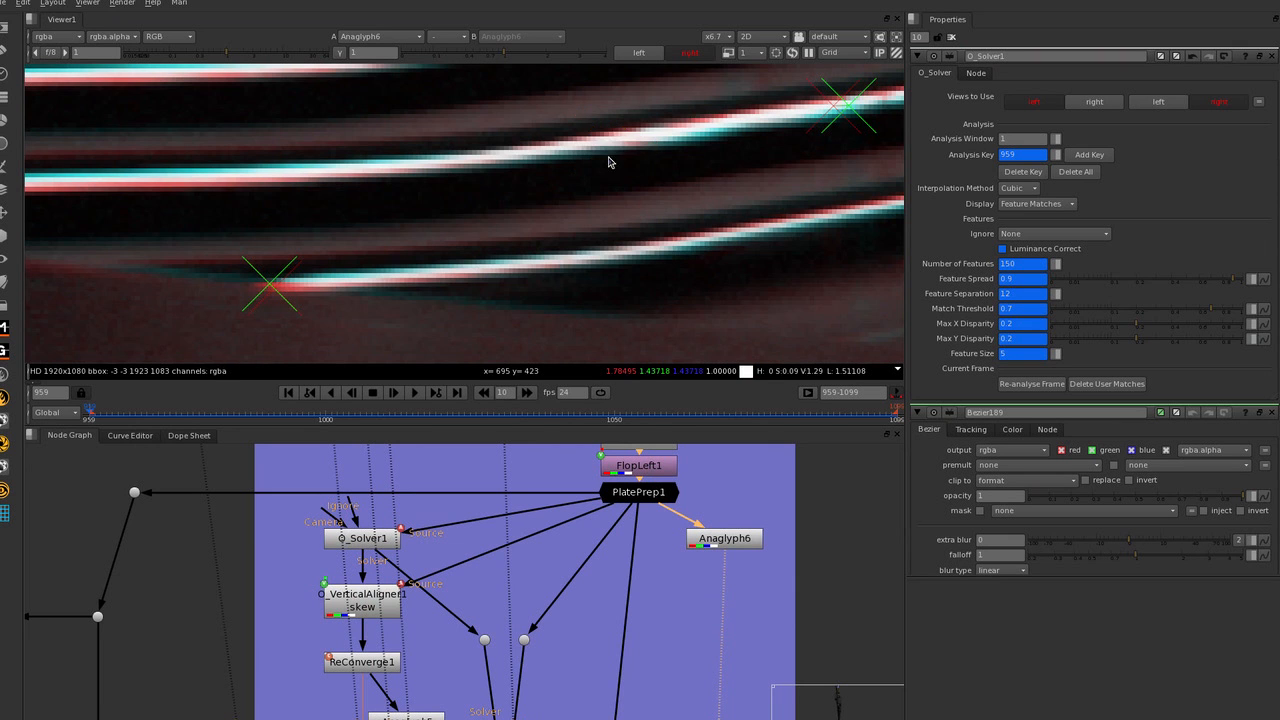
Inspect the anaglyph around the cross-shaped matches near the floor line and over the foreground console graphics.
{"action": "scroll", "coordinate": [590, 186], "scroll_direction": "down", "scroll_amount": 4}
{"action": "scroll", "coordinate": [591, 187], "scroll_direction": "down", "scroll_amount": 3}
{"action": "middle_click_drag", "start_coordinate": [591, 187], "coordinate": [710, 190]}
{"action": "middle_click_drag", "start_coordinate": [60, 202], "coordinate": [473, 245]}
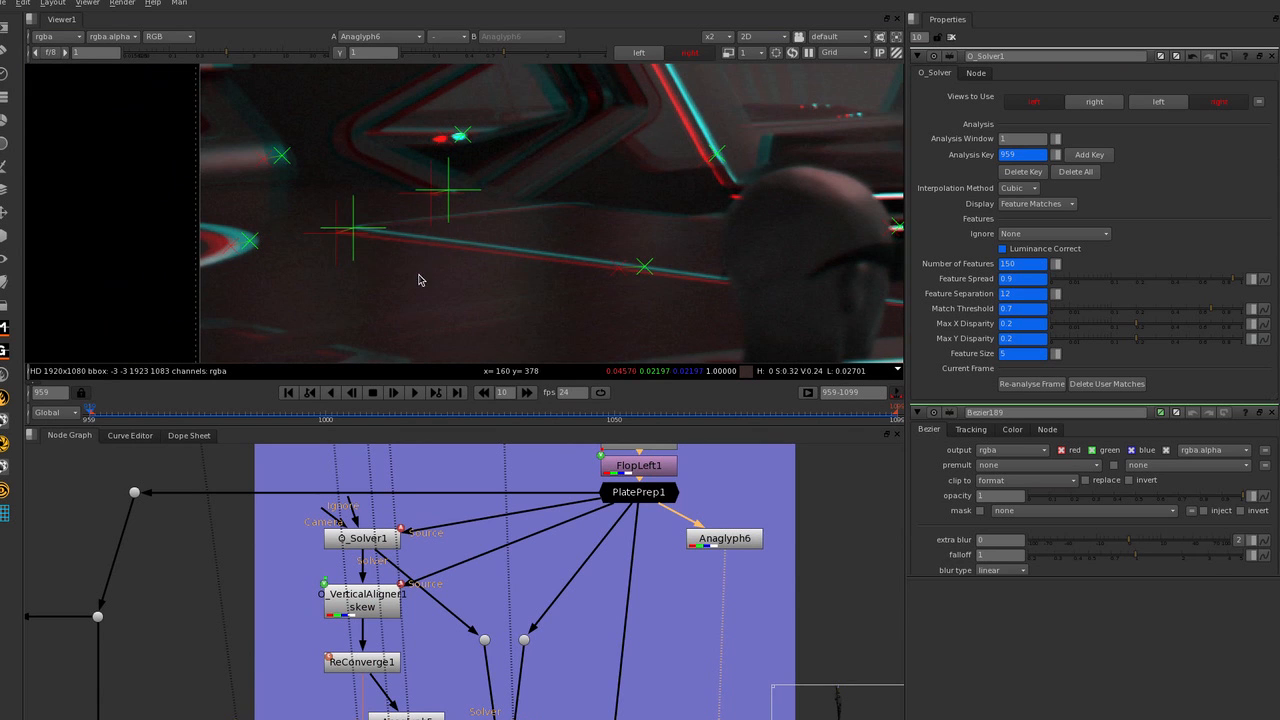
{"action": "middle_click_drag", "start_coordinate": [489, 297], "coordinate": [432, 199]}
{"action": "scroll", "coordinate": [432, 199], "scroll_direction": "up", "scroll_amount": 3}
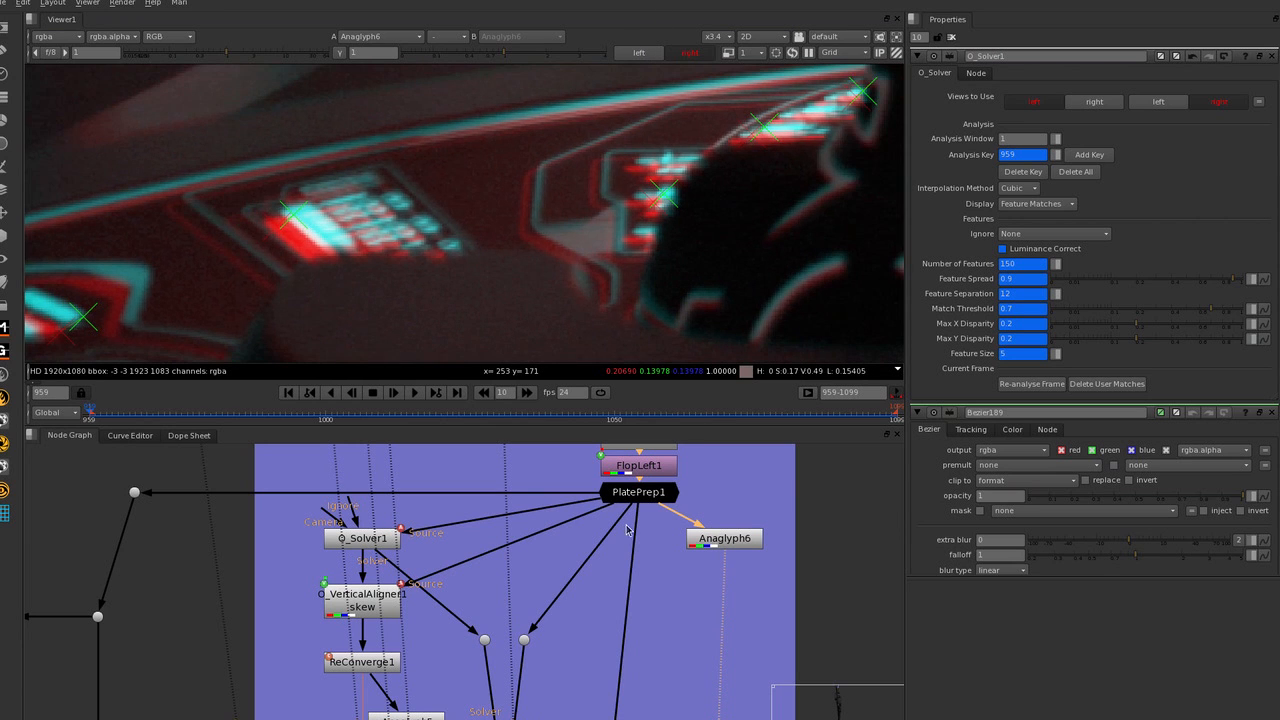
Add a user feature match at the console button panel's upper corner in O_Solver1's left view and reposition its right-view counterpart on the same corner.
{"action": "left_click", "coordinate": [370, 535]}
{"action": "key", "text": "1"}
{"action": "left_click", "coordinate": [637, 56]}
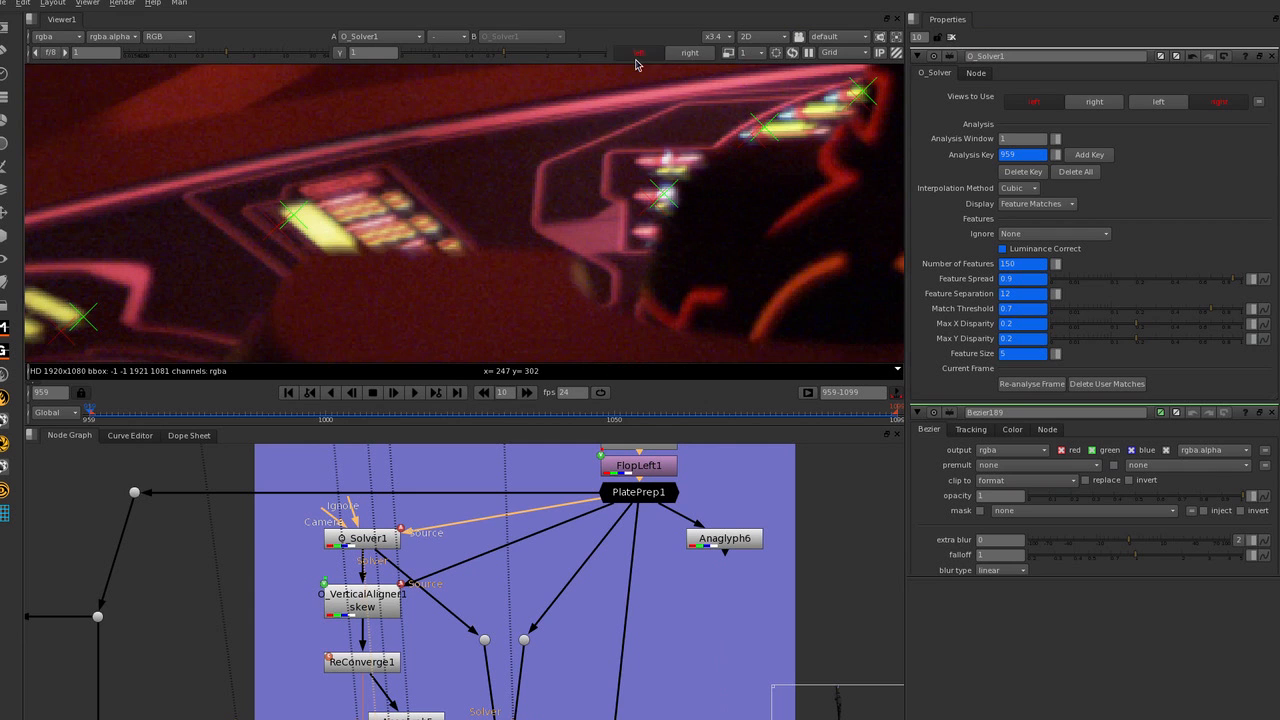
{"action": "scroll", "coordinate": [405, 197], "scroll_direction": "up", "scroll_amount": 3}
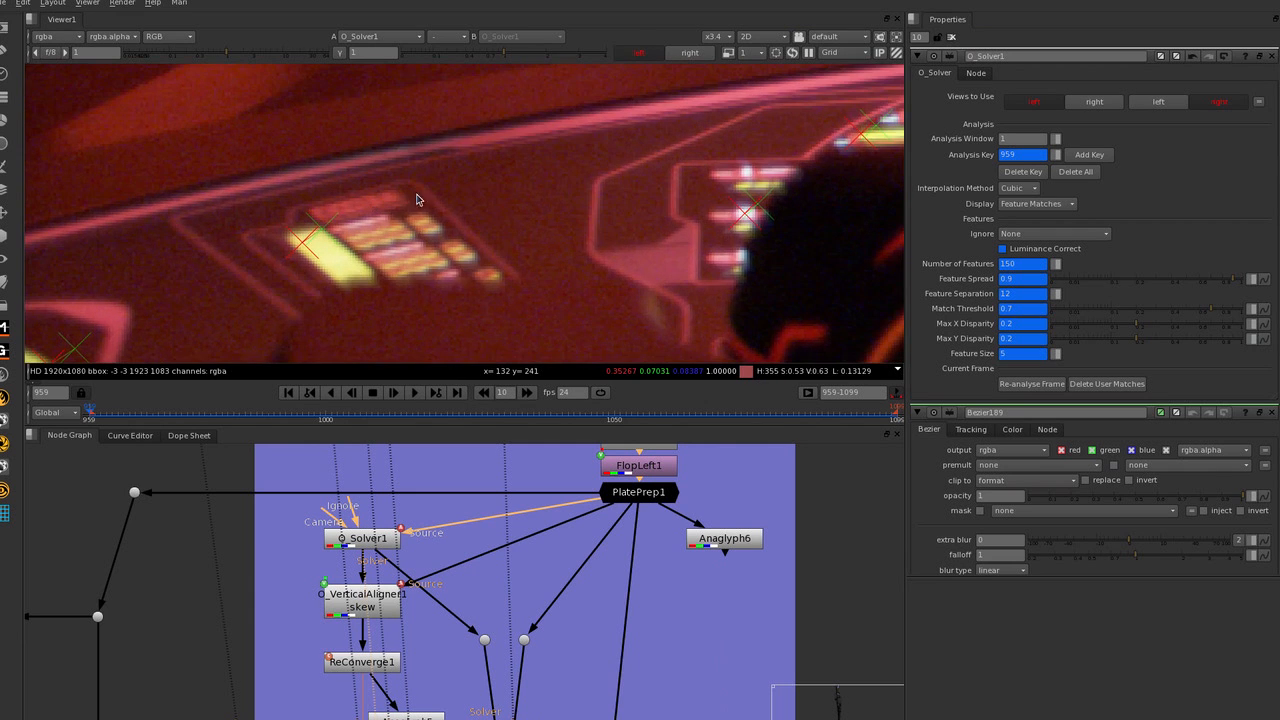
{"action": "left_click", "coordinate": [391, 197]}
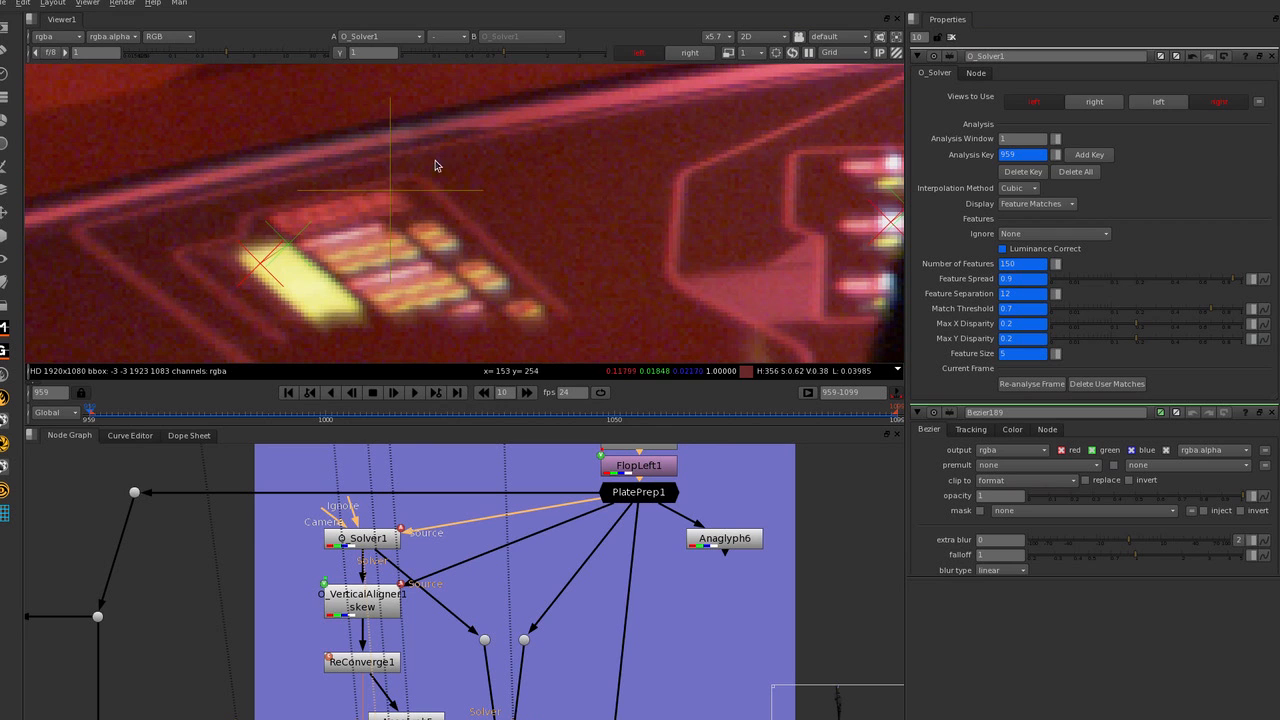
{"action": "left_click", "coordinate": [690, 52]}
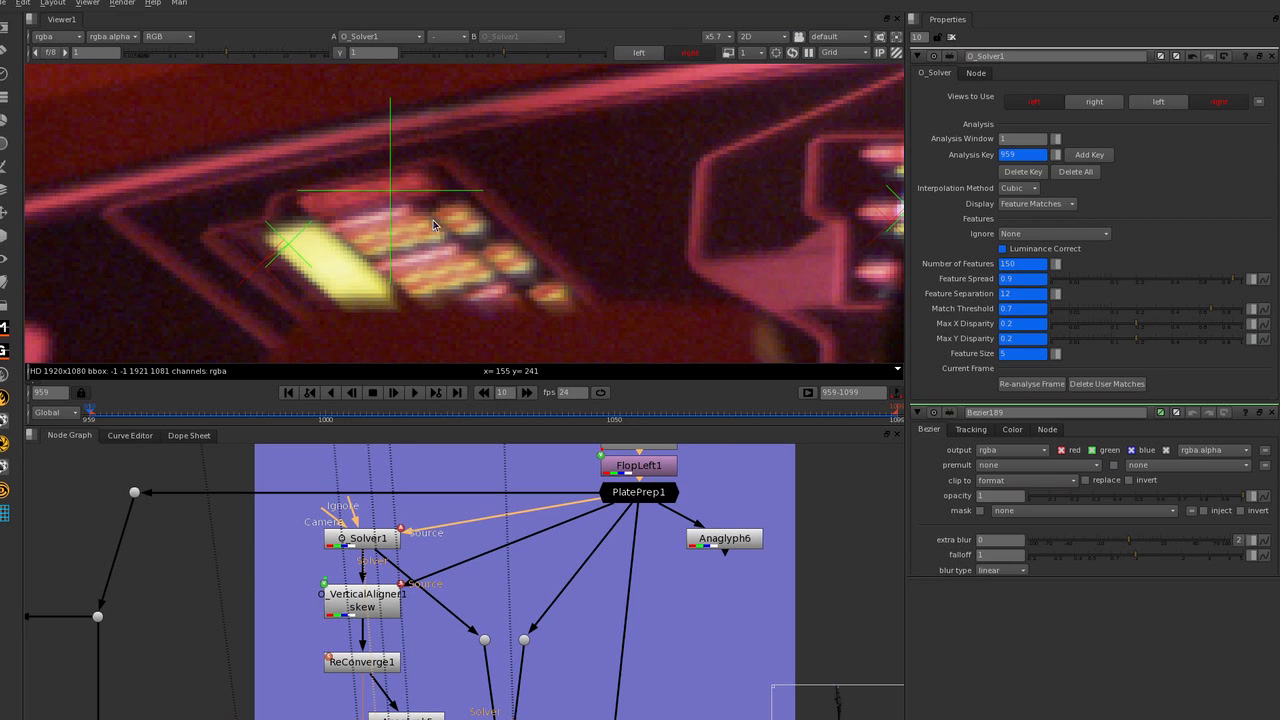
{"action": "left_click_drag", "start_coordinate": [390, 192], "coordinate": [419, 170]}
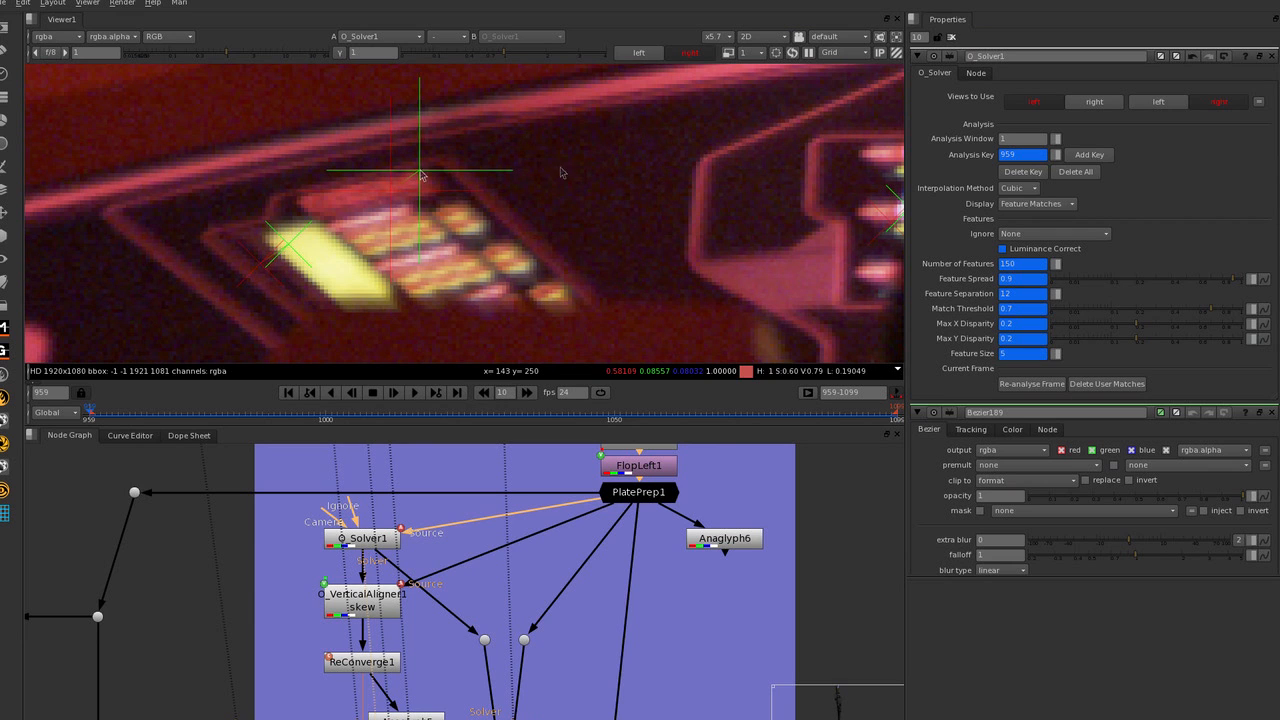
Compare the added console match between the left and right views of O_Solver1.
{"action": "left_click", "coordinate": [689, 53]}
{"action": "left_click", "coordinate": [646, 54]}
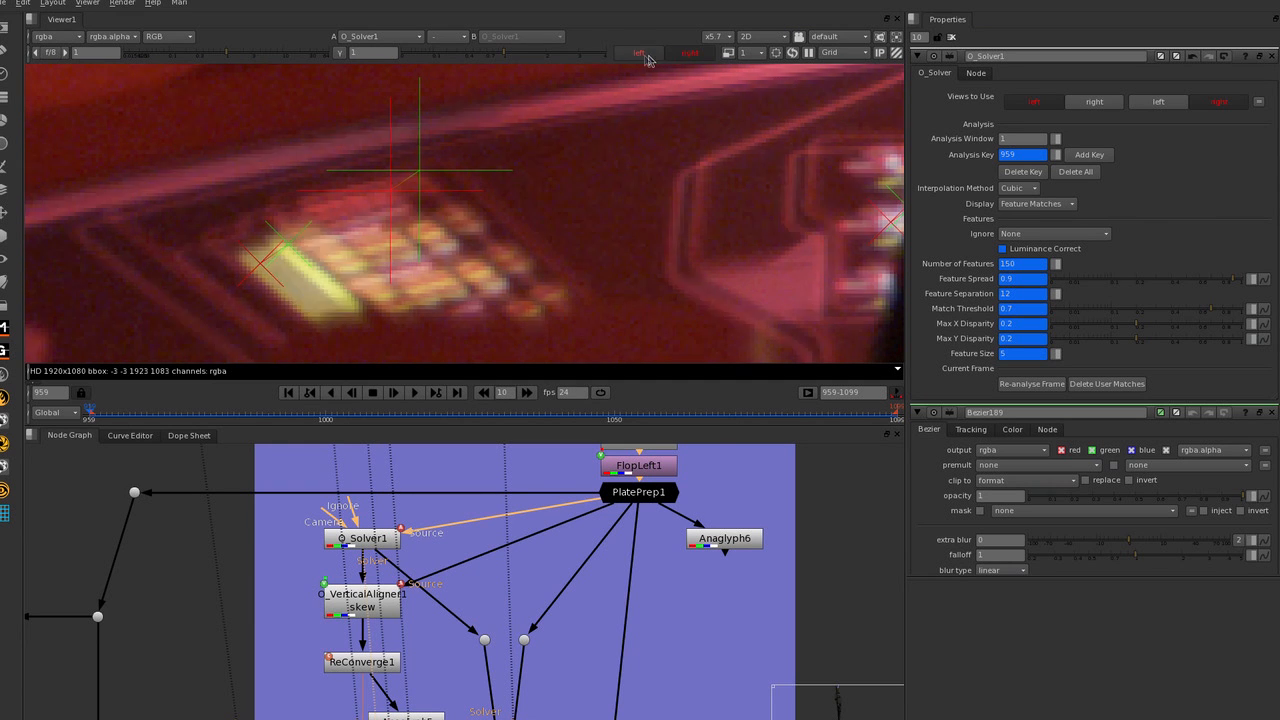
{"action": "left_click", "coordinate": [680, 54]}
{"action": "left_click", "coordinate": [643, 54]}
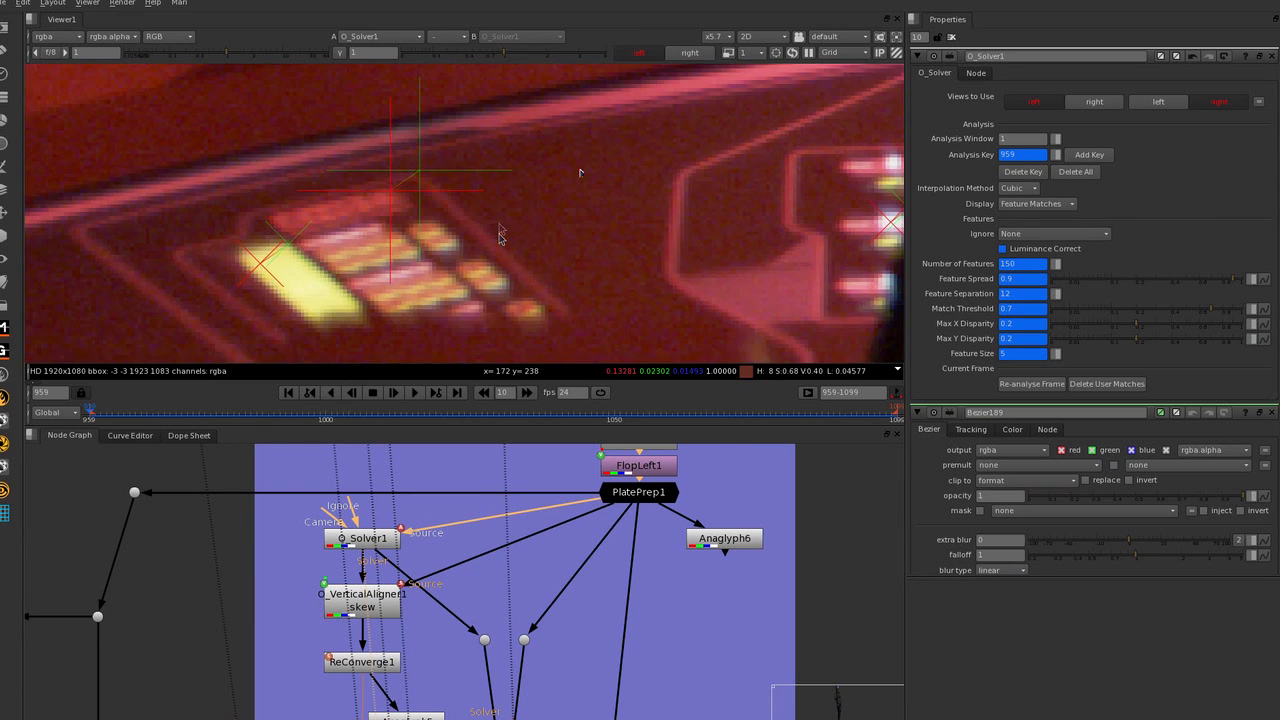
{"action": "scroll", "coordinate": [498, 234], "scroll_direction": "down", "scroll_amount": 1}
Open O_VerticalAligner1's properties and view its full-frame output.
{"action": "left_click", "coordinate": [368, 594]}
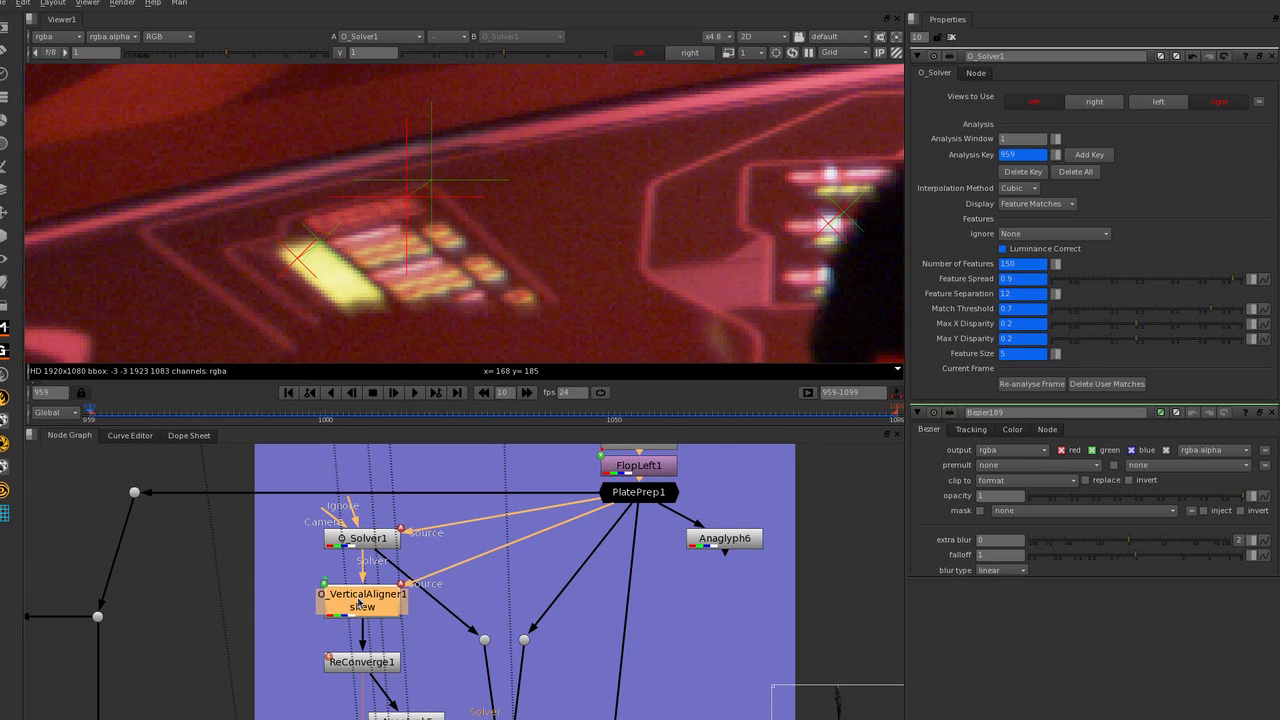
{"action": "double_click", "coordinate": [360, 603]}
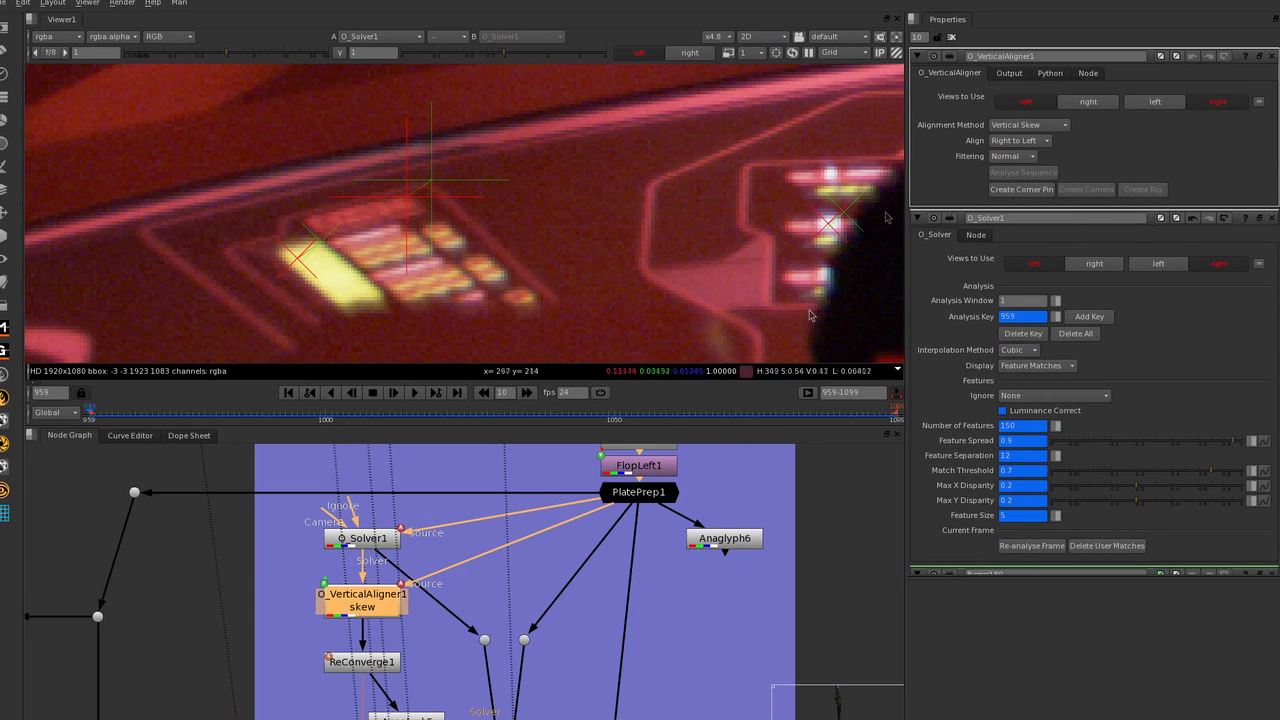
{"action": "scroll", "coordinate": [224, 98], "scroll_direction": "down", "scroll_amount": 4}
{"action": "key", "text": "1"}
{"action": "left_click", "coordinate": [391, 635]}
{"action": "key", "text": "f"}
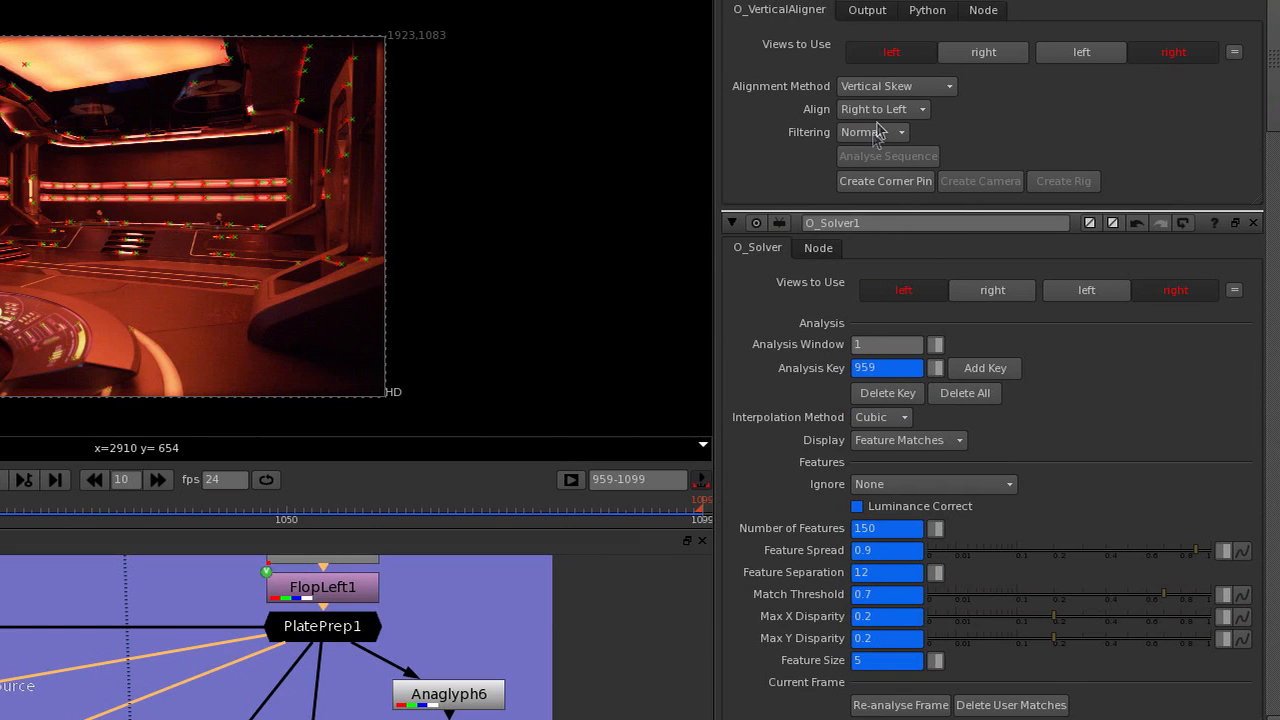
Review O_VerticalAligner1's available alignment methods, keeping Vertical Skew selected.
{"action": "left_click", "coordinate": [1011, 158]}
{"action": "left_click", "coordinate": [962, 154]}
{"action": "left_click", "coordinate": [840, 87]}
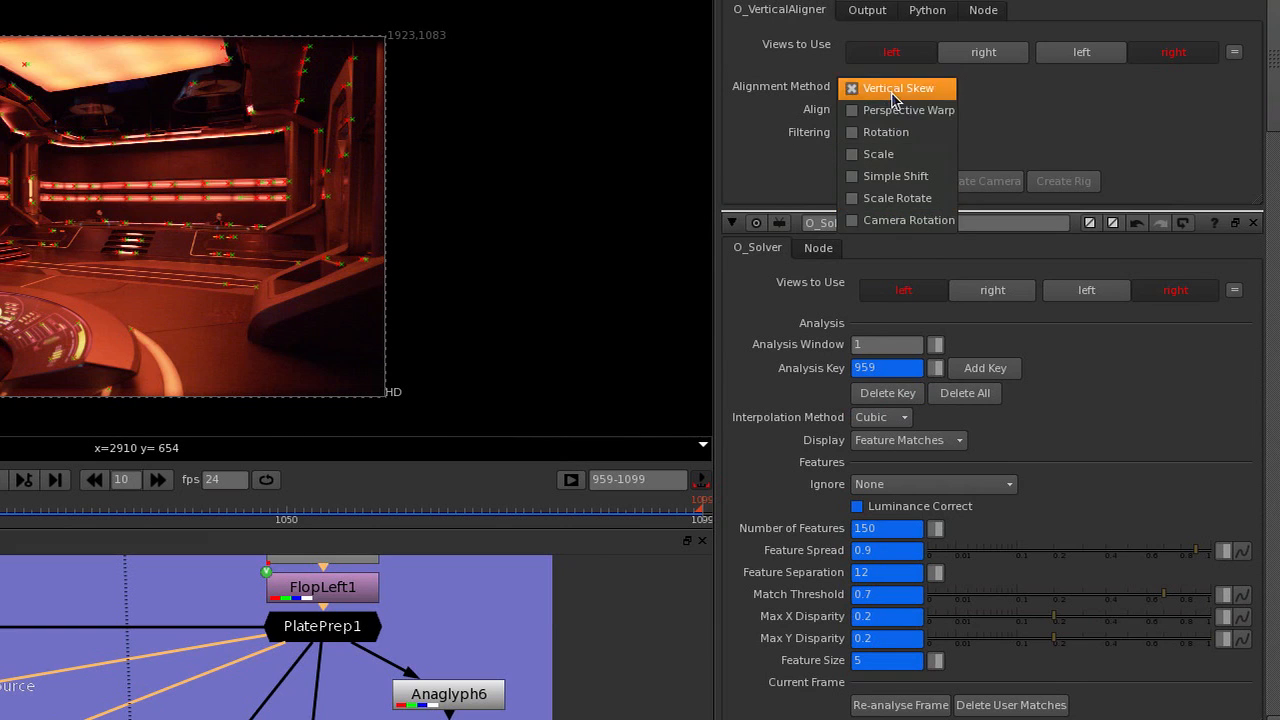
{"action": "left_click", "coordinate": [893, 88]}
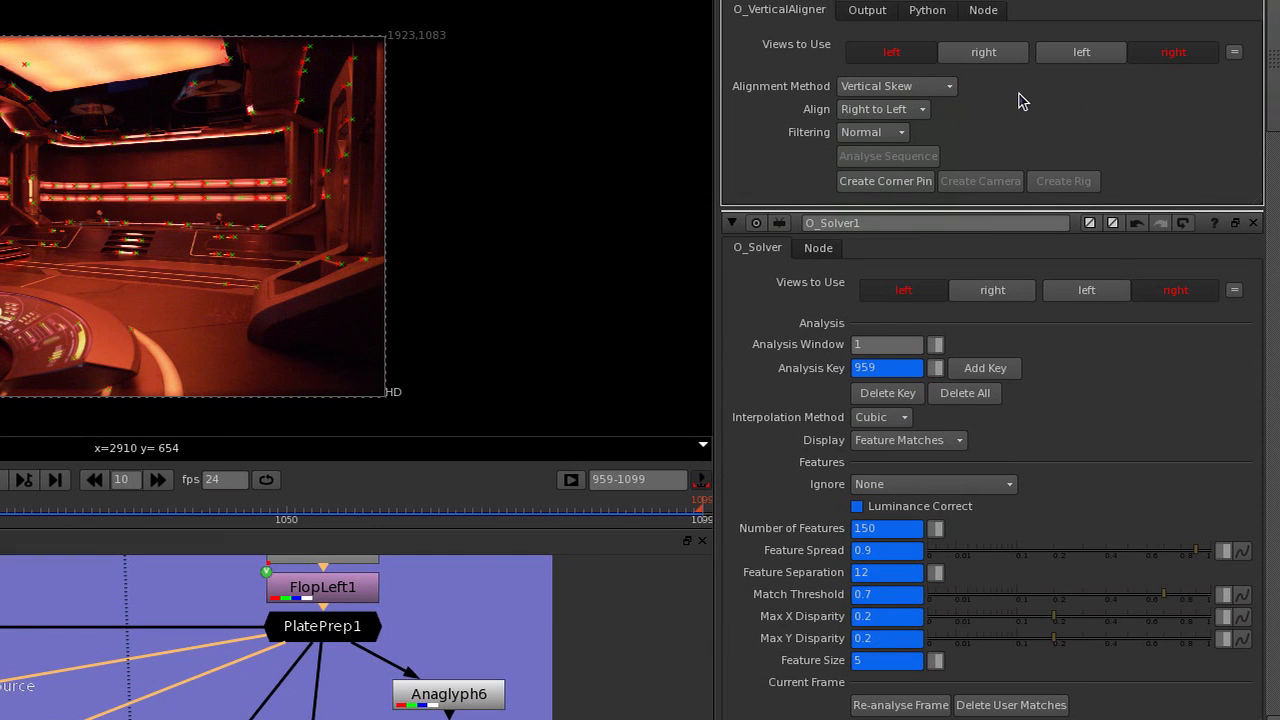
{"action": "left_click", "coordinate": [940, 87]}
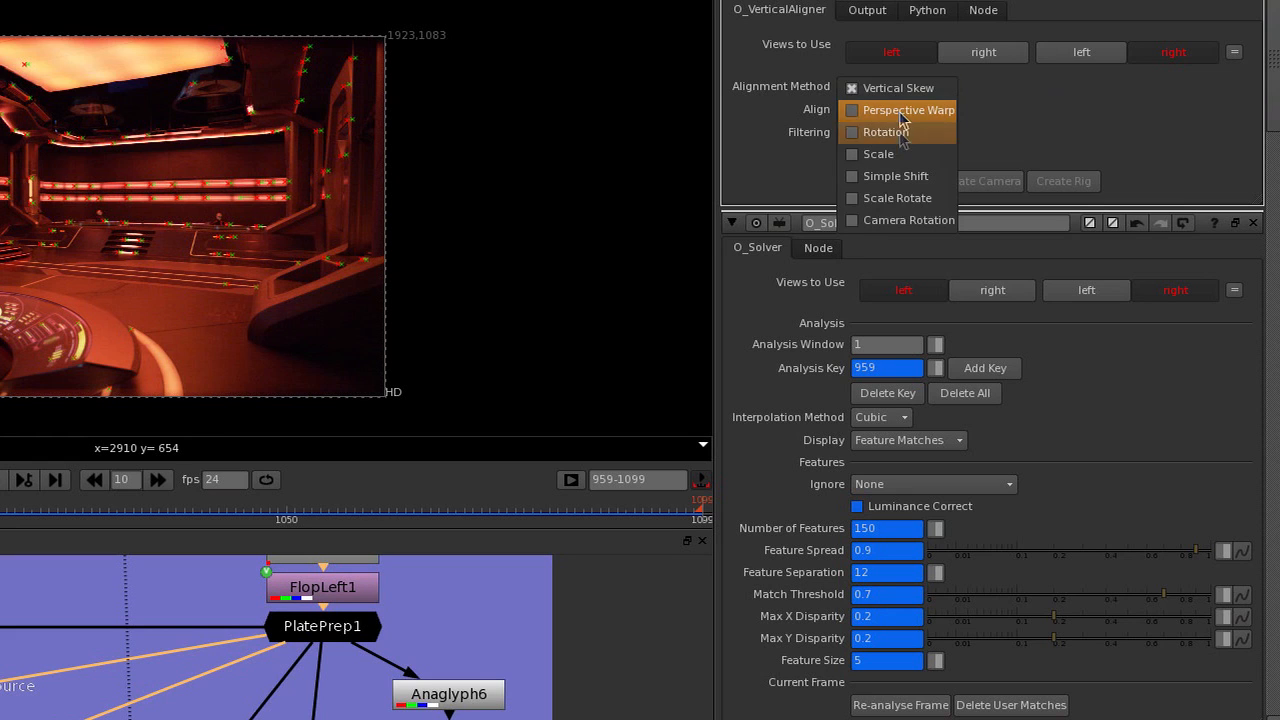
{"action": "left_click", "coordinate": [905, 88]}
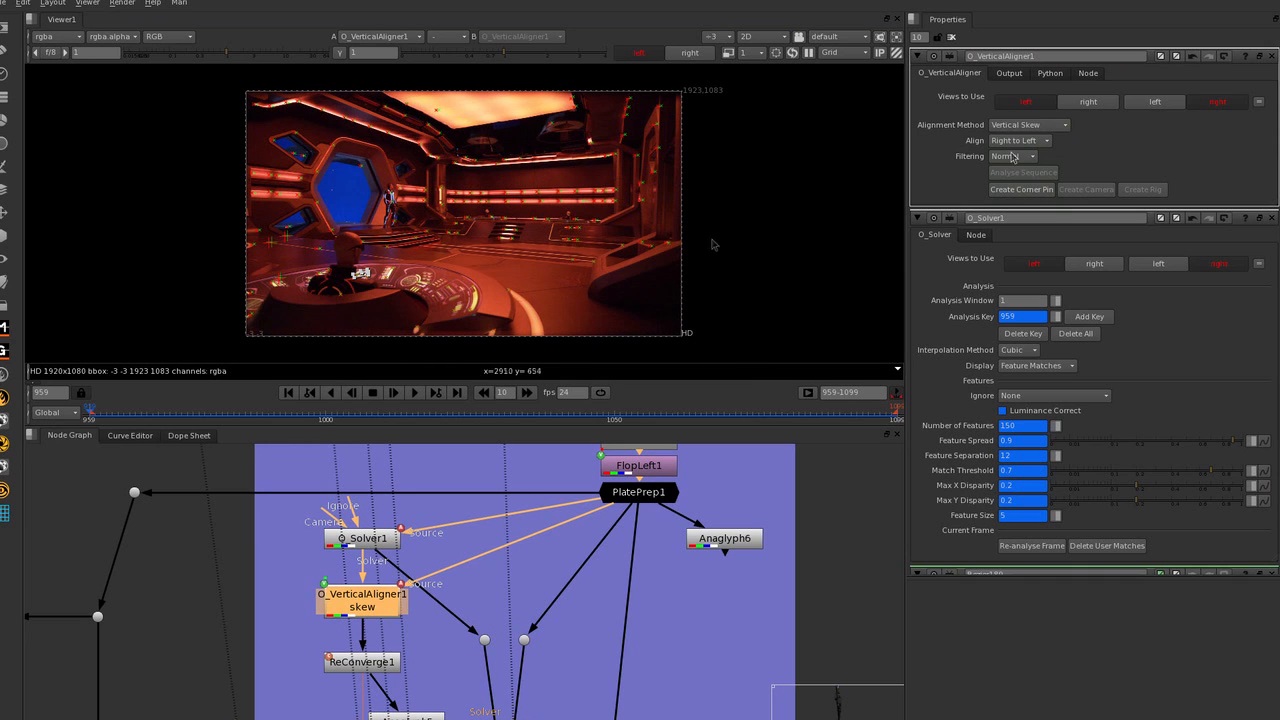
View Anaglyph5 below the aligner and close O_Solver1's properties to hide the feature match overlay.
{"action": "scroll", "coordinate": [412, 521], "scroll_direction": "up", "scroll_amount": 1}
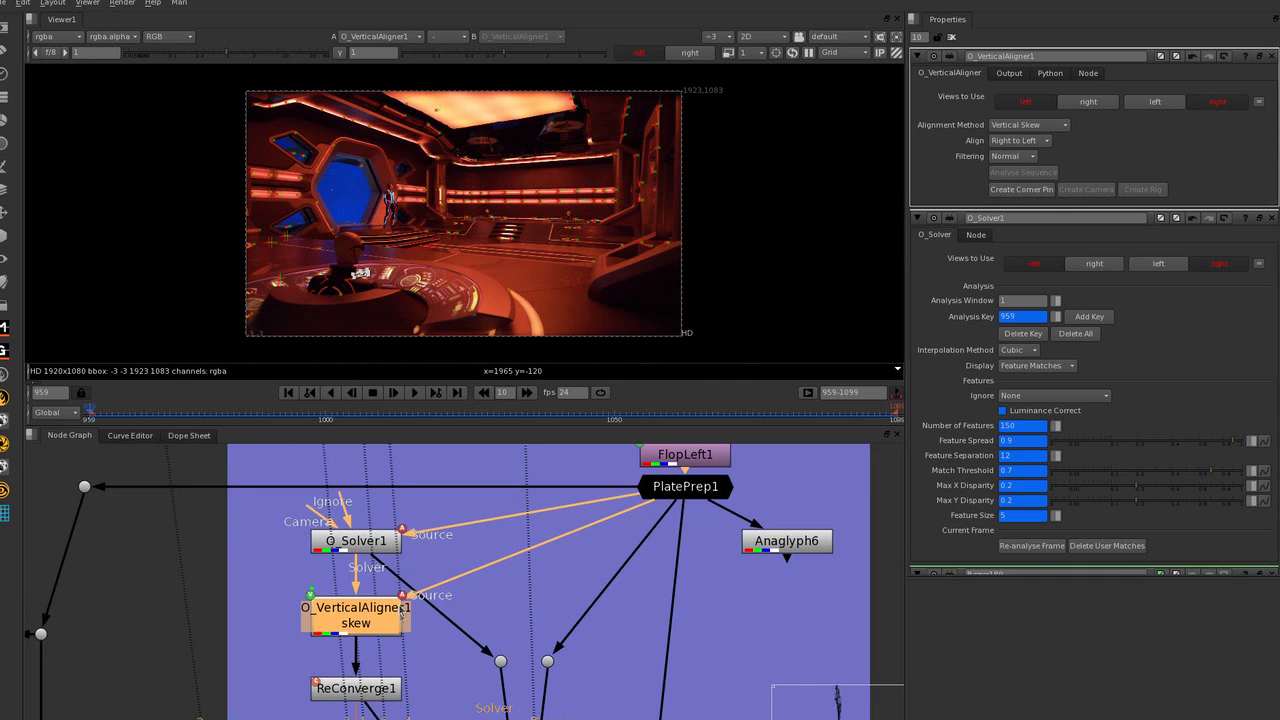
{"action": "left_click", "coordinate": [378, 686]}
{"action": "scroll", "coordinate": [368, 536], "scroll_direction": "down", "scroll_amount": 3}
{"action": "left_click", "coordinate": [412, 670]}
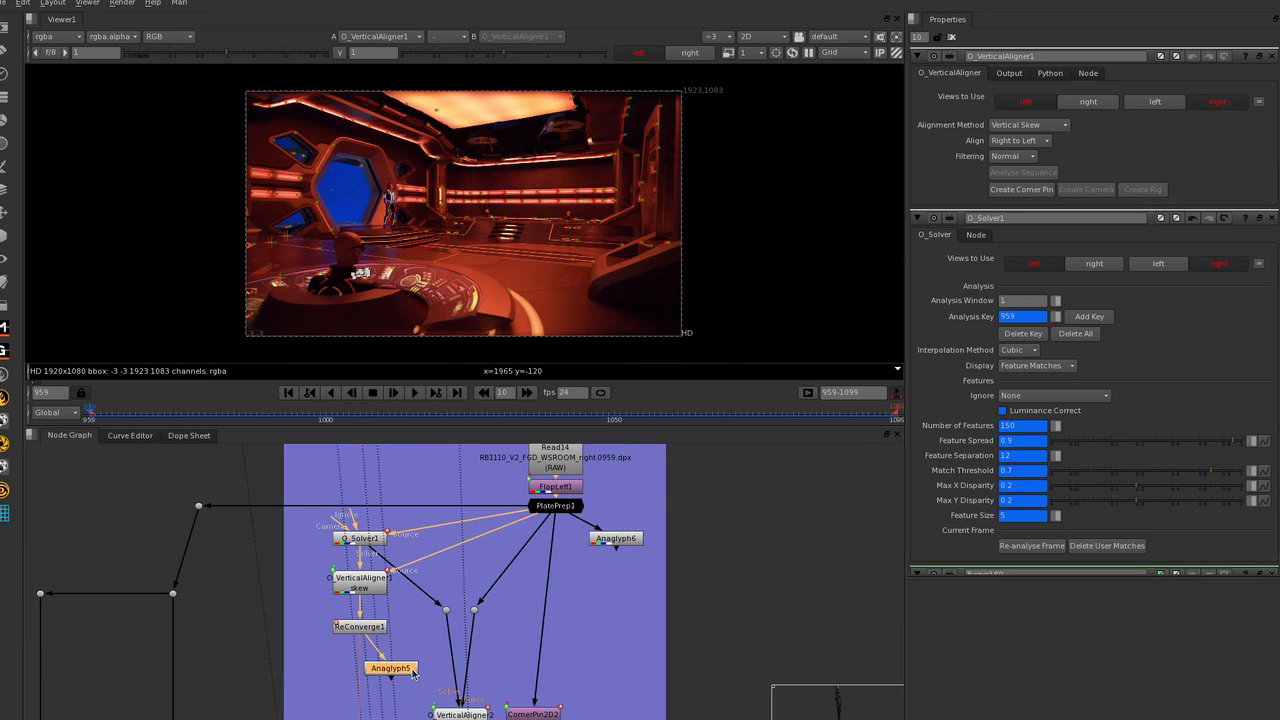
{"action": "key", "text": "1"}
{"action": "scroll", "coordinate": [596, 337], "scroll_direction": "up", "scroll_amount": 8}
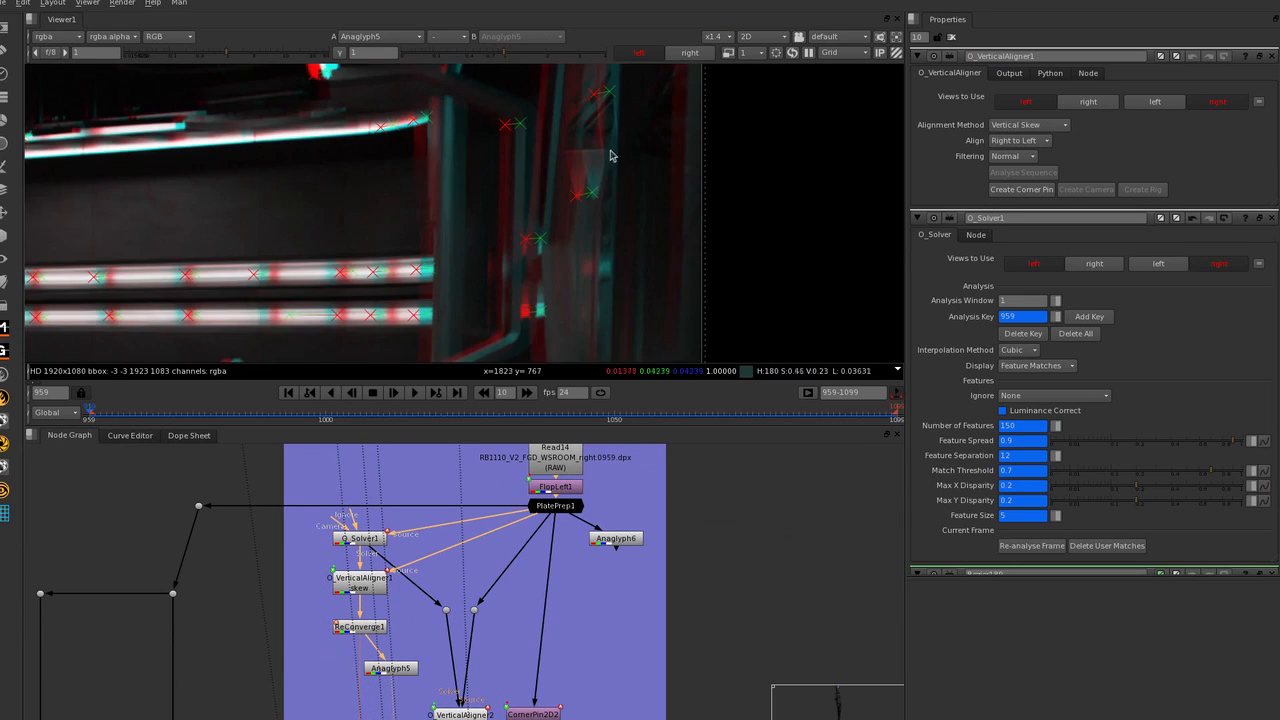
{"action": "left_click", "coordinate": [1272, 218]}
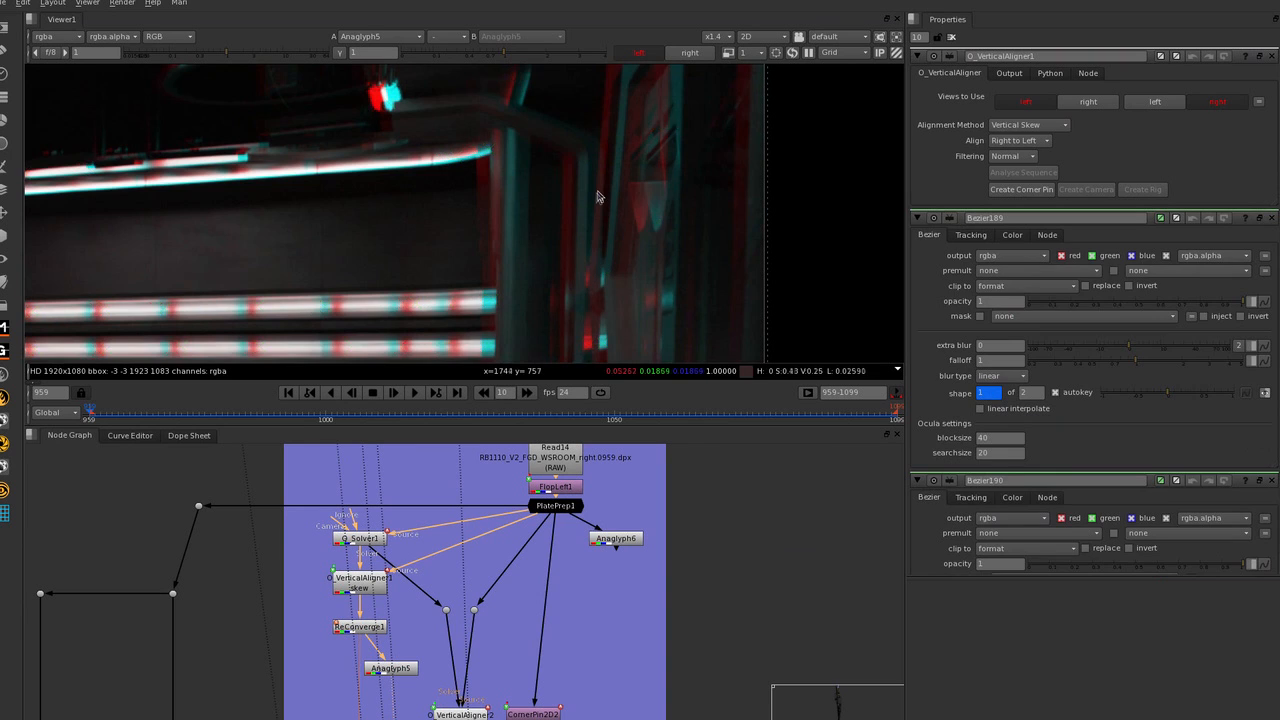
Toggle O_VerticalAligner1 off and on to compare the anaglyph's vertical alignment around the end of the rear wall light strips.
{"action": "scroll", "coordinate": [694, 194], "scroll_direction": "up", "scroll_amount": 5}
{"action": "left_click", "coordinate": [350, 580]}
{"action": "key", "text": "d"}
{"action": "key", "text": "d"}
{"action": "key", "text": "d"}
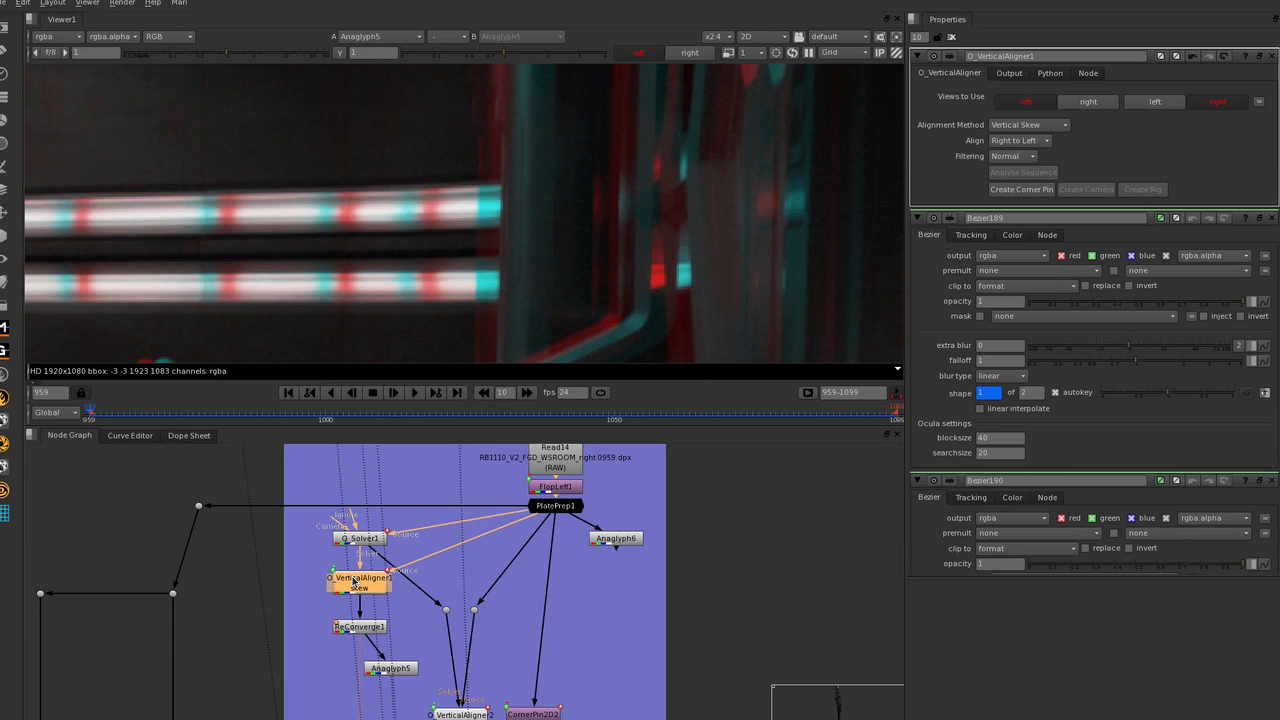
{"action": "key", "text": "d"}
Inspect the pillar highlights beside the wall lights up close with O_VerticalAligner1 alternately disabled and enabled.
{"action": "scroll", "coordinate": [755, 116], "scroll_direction": "up", "scroll_amount": 8}
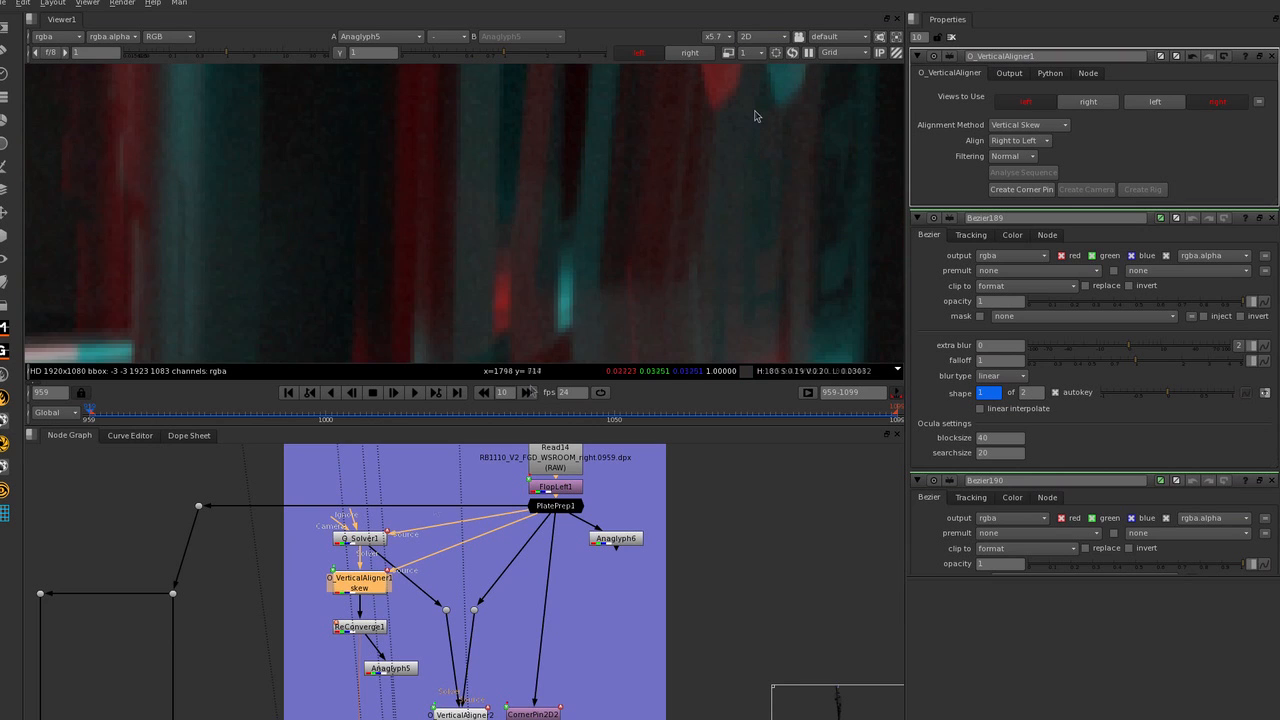
{"action": "key", "text": "d"}
{"action": "key", "text": "d"}
{"action": "key", "text": "d"}
{"action": "key", "text": "d"}
{"action": "scroll", "coordinate": [674, 198], "scroll_direction": "down", "scroll_amount": 3}
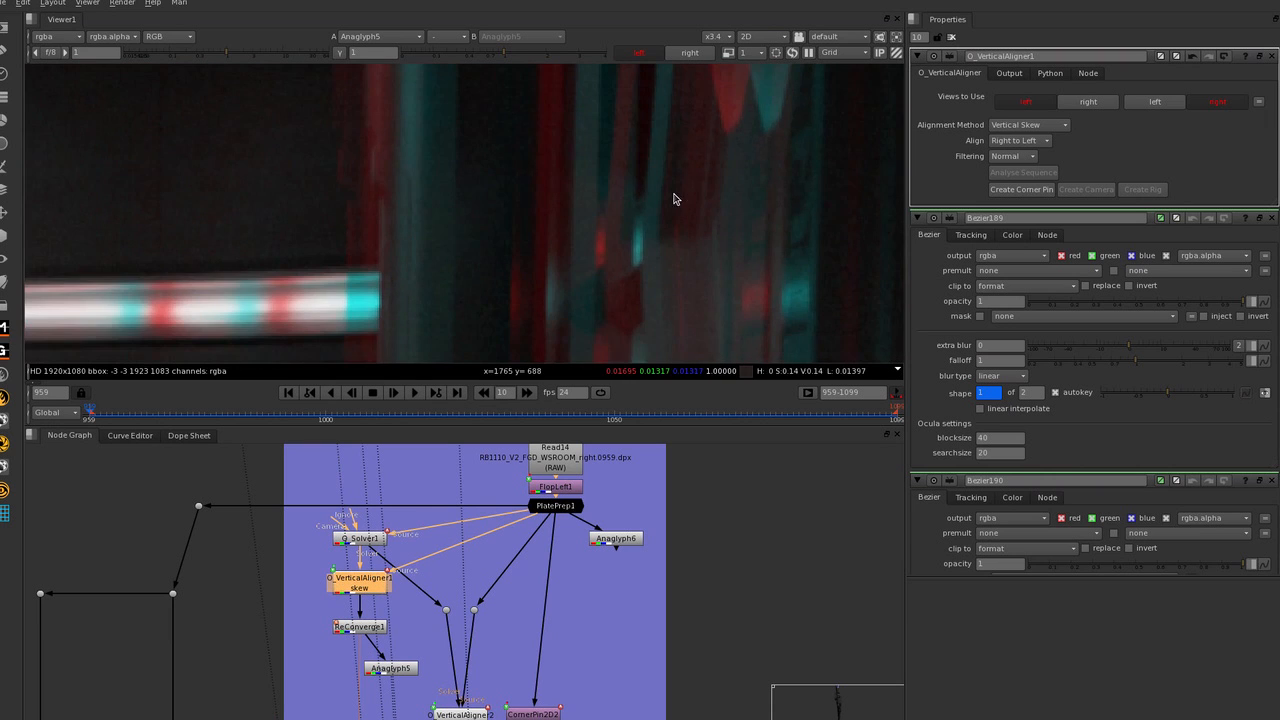
Compare the foreground console graphics in the anaglyph with O_VerticalAligner1 disabled and enabled.
{"action": "scroll", "coordinate": [234, 306], "scroll_direction": "down", "scroll_amount": 4}
{"action": "scroll", "coordinate": [277, 280], "scroll_direction": "up", "scroll_amount": 4}
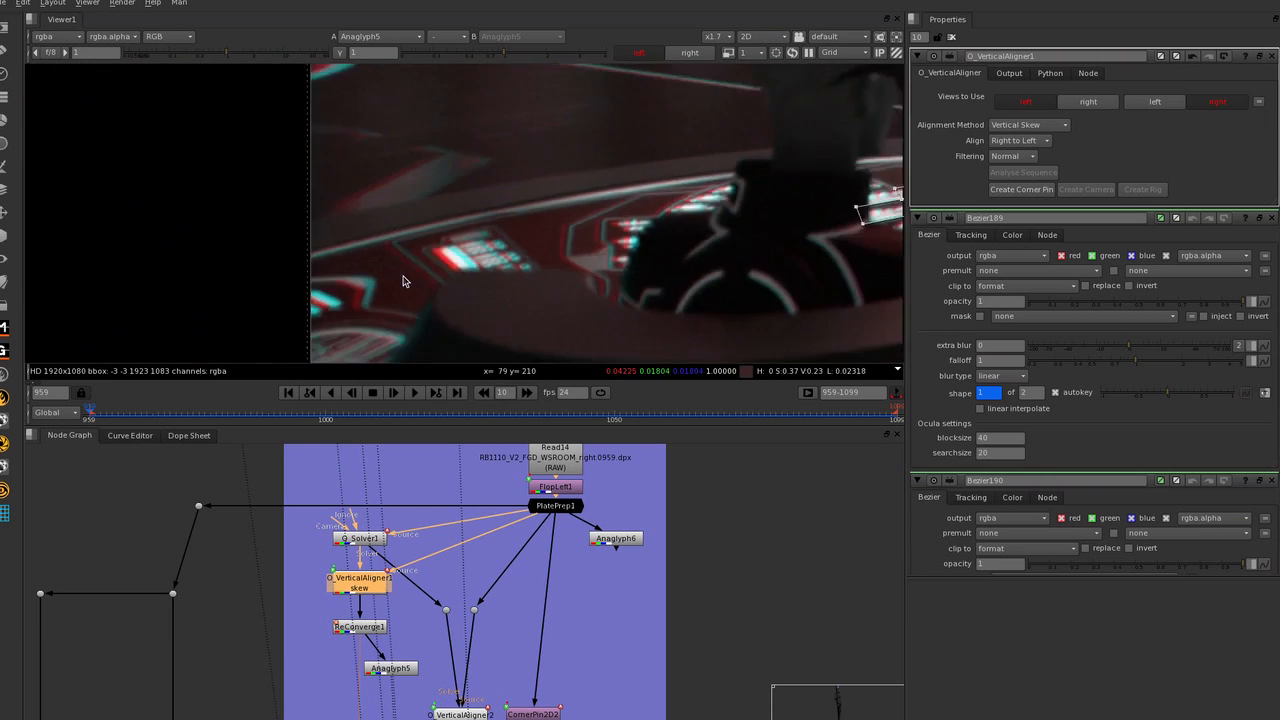
{"action": "scroll", "coordinate": [403, 281], "scroll_direction": "up", "scroll_amount": 2}
{"action": "key", "text": "d"}
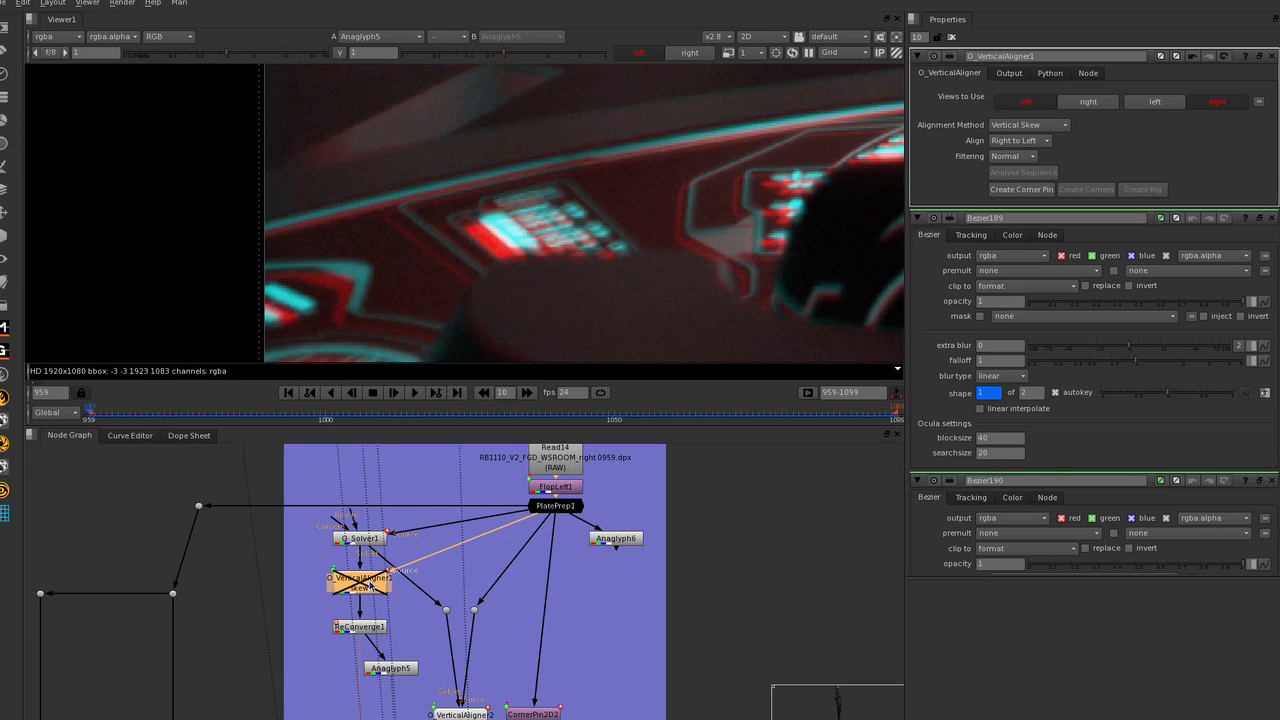
{"action": "key", "text": "d"}
{"action": "key", "text": "d"}
{"action": "key", "text": "d"}
{"action": "scroll", "coordinate": [310, 296], "scroll_direction": "down", "scroll_amount": 4}
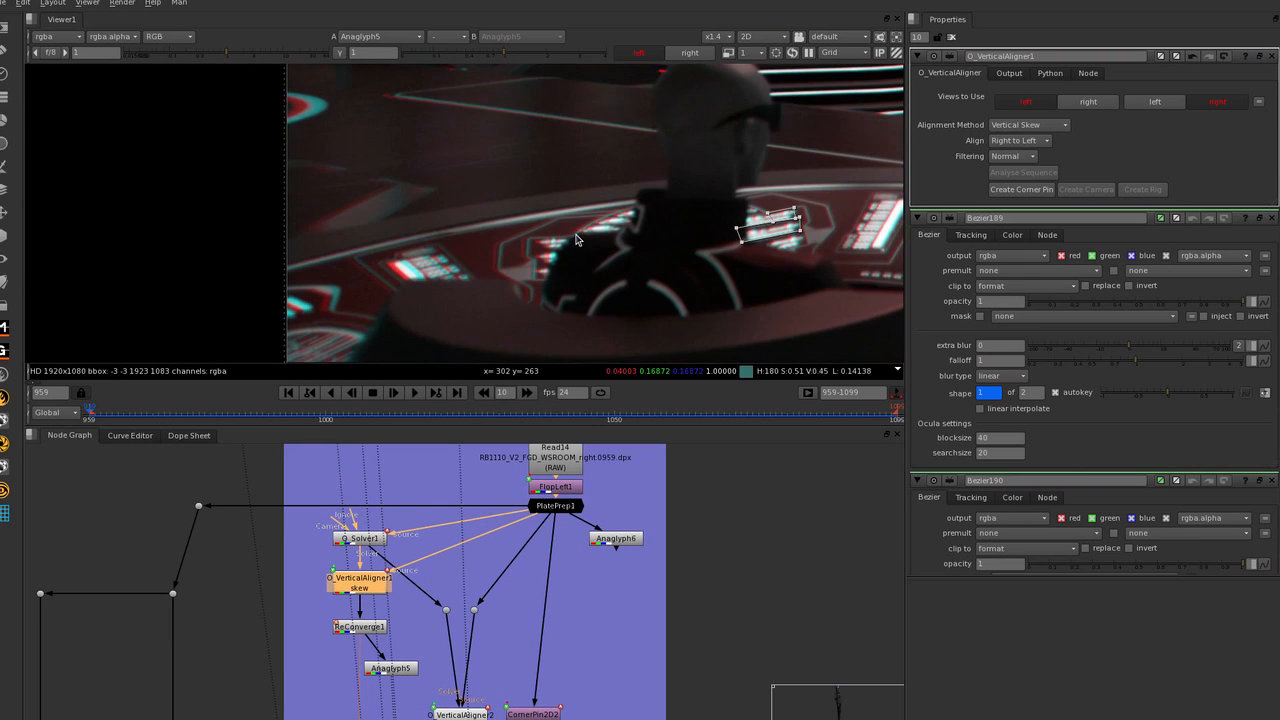
Examine the aligned anaglyph across the hexagonal window, standing figure, platform steps and rear wall.
{"action": "scroll", "coordinate": [669, 172], "scroll_direction": "down", "scroll_amount": 3}
{"action": "middle_click_drag", "start_coordinate": [669, 172], "coordinate": [476, 230]}
{"action": "middle_click_drag", "start_coordinate": [294, 148], "coordinate": [224, 160]}
{"action": "scroll", "coordinate": [252, 154], "scroll_direction": "up", "scroll_amount": 6}
{"action": "scroll", "coordinate": [326, 189], "scroll_direction": "down", "scroll_amount": 6}
{"action": "scroll", "coordinate": [460, 209], "scroll_direction": "down", "scroll_amount": 1}
{"action": "middle_click_drag", "start_coordinate": [528, 213], "coordinate": [354, 213]}
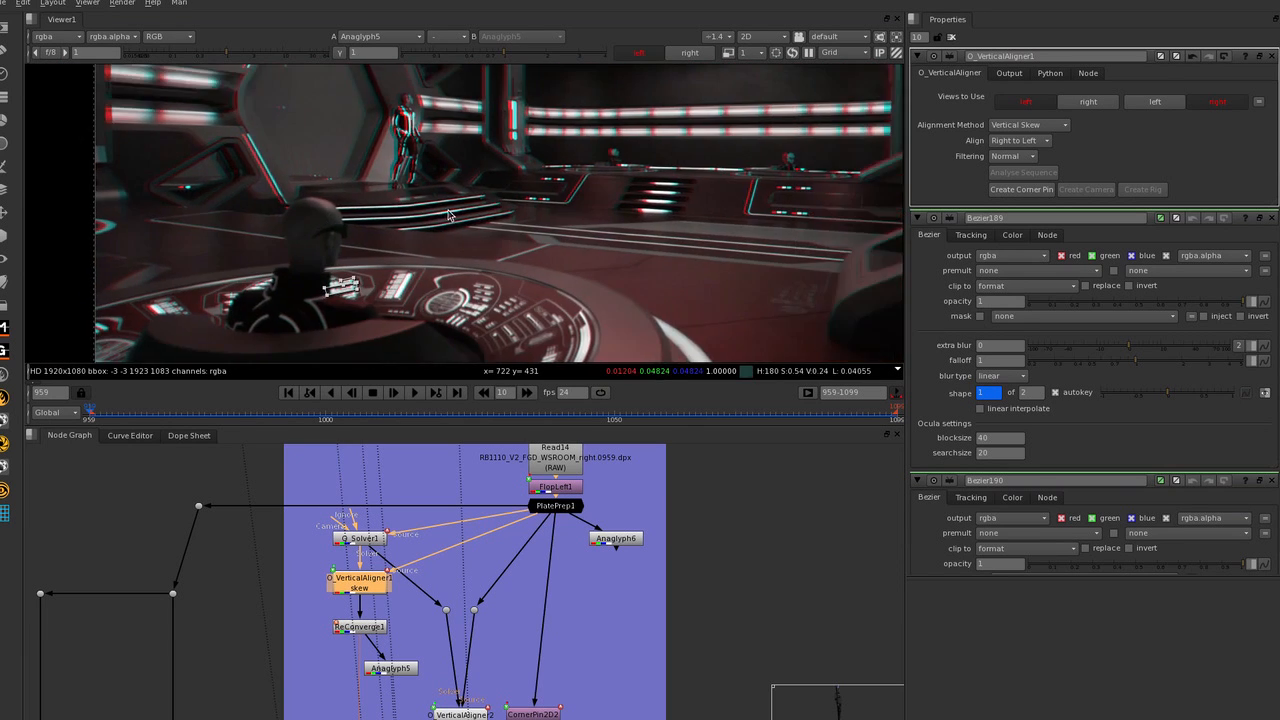
{"action": "scroll", "coordinate": [583, 234], "scroll_direction": "down", "scroll_amount": 2}
{"action": "middle_click_drag", "start_coordinate": [583, 234], "coordinate": [552, 226]}
Review the alternatives to Vertical Skew in O_VerticalAligner1's alignment methods, leaving the method as it is.
{"action": "left_click", "coordinate": [1055, 129]}
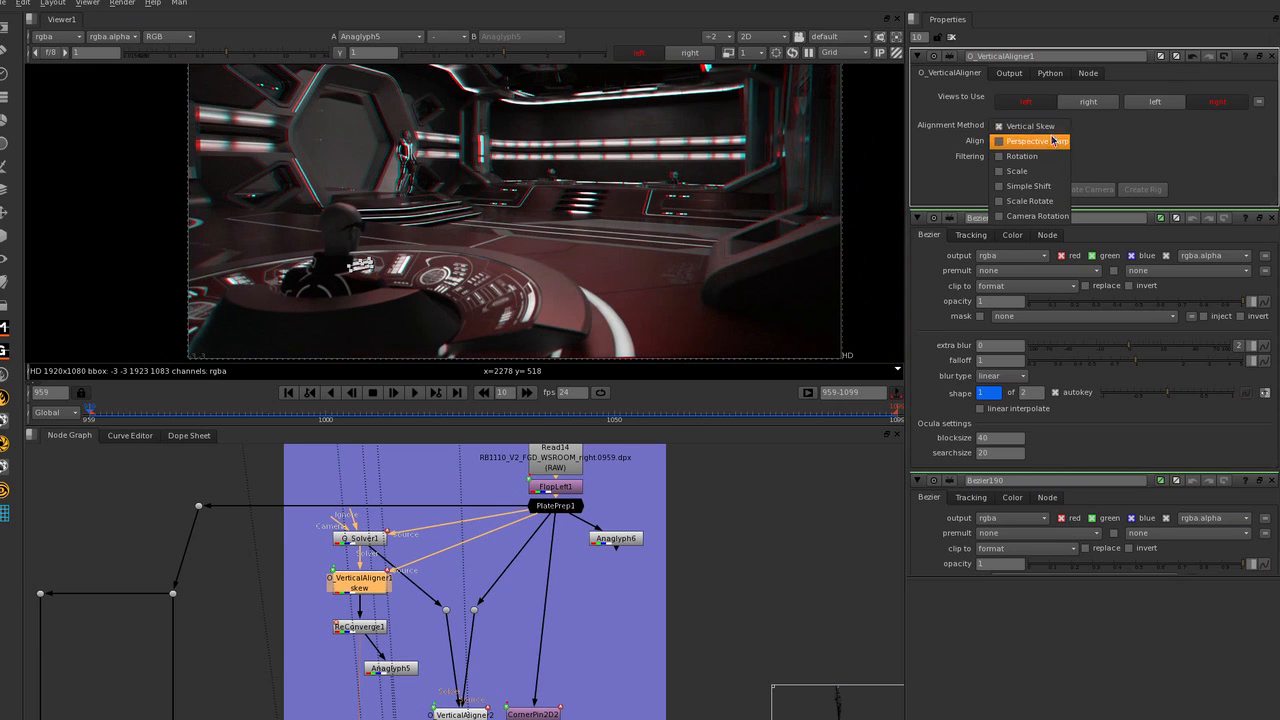
{"action": "left_click", "coordinate": [1052, 130]}
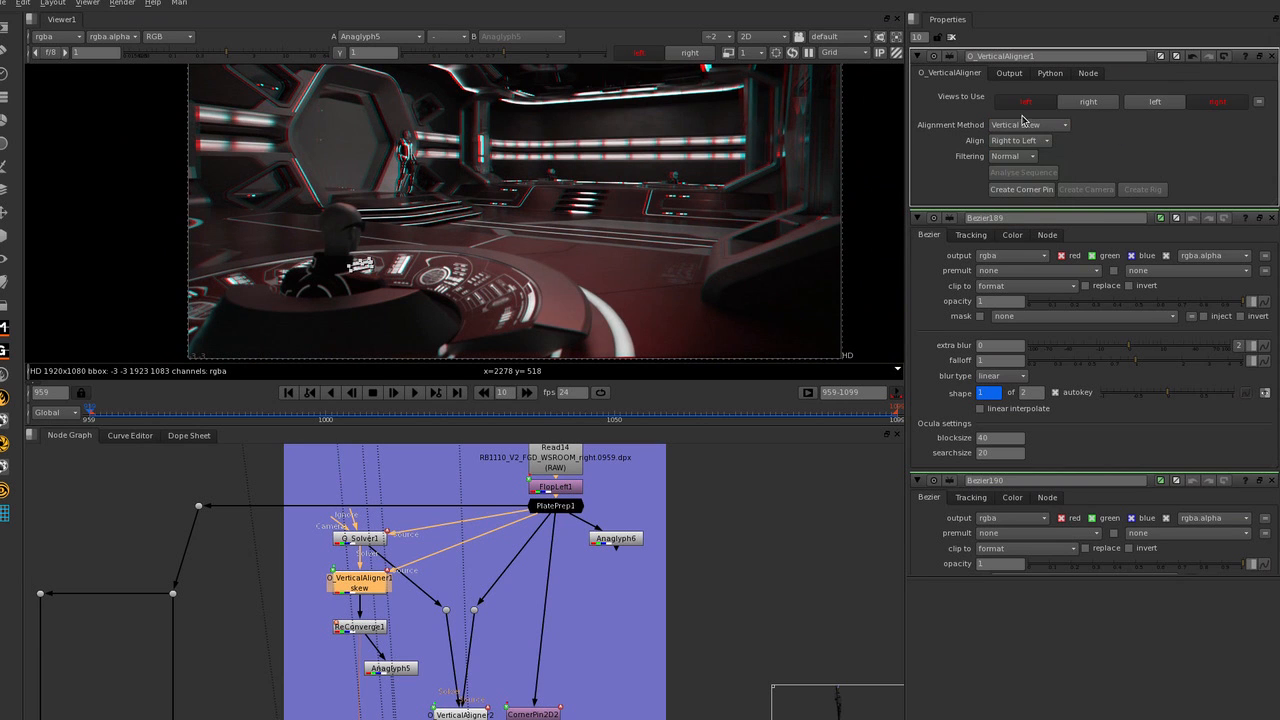
{"action": "left_click", "coordinate": [1024, 123]}
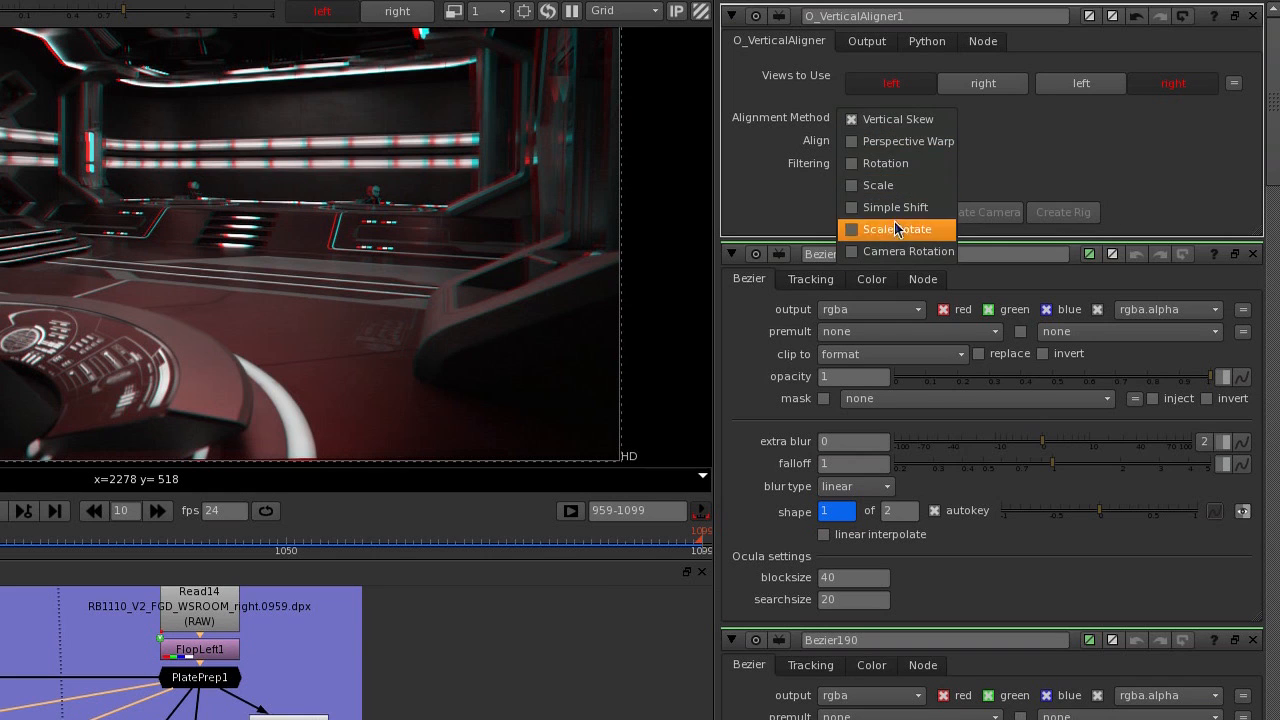
{"action": "left_click", "coordinate": [975, 112]}
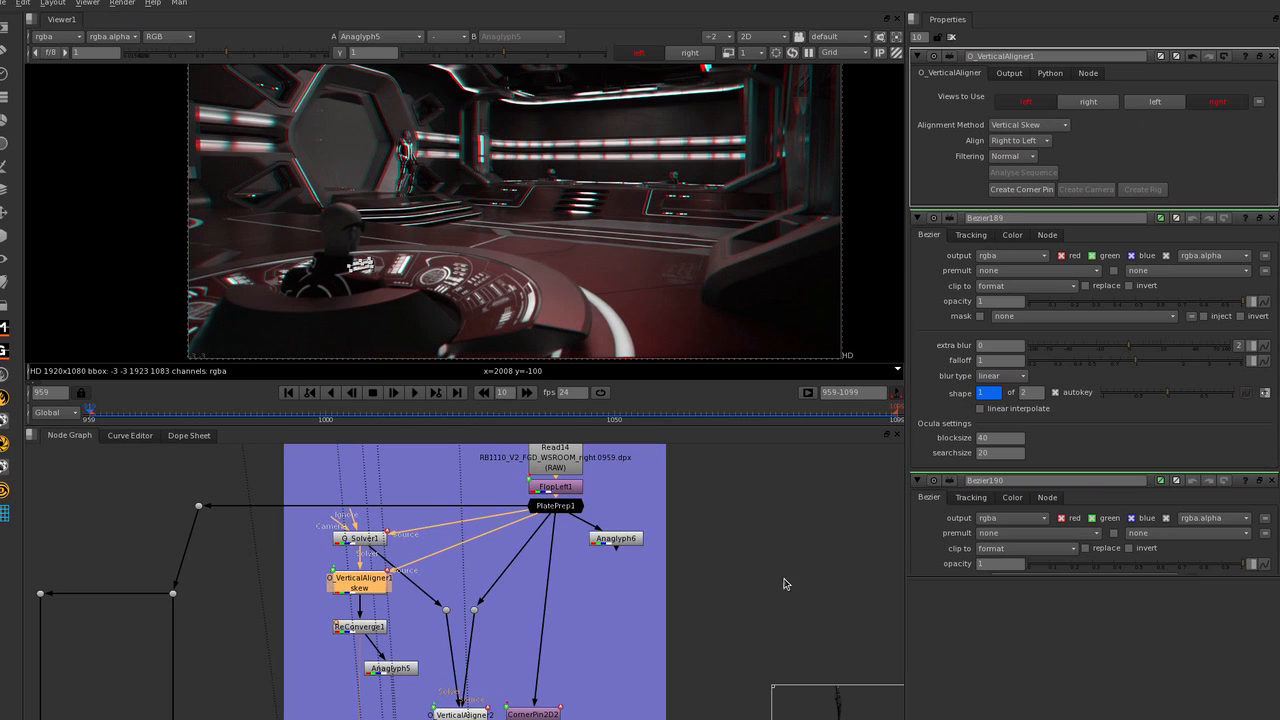
View CornerPin2D2 and open its properties to examine the corner pin points around the plate.
{"action": "scroll", "coordinate": [705, 558], "scroll_direction": "down", "scroll_amount": 1}
{"action": "scroll", "coordinate": [563, 561], "scroll_direction": "up", "scroll_amount": 1}
{"action": "scroll", "coordinate": [643, 569], "scroll_direction": "down", "scroll_amount": 1}
{"action": "left_click", "coordinate": [606, 648]}
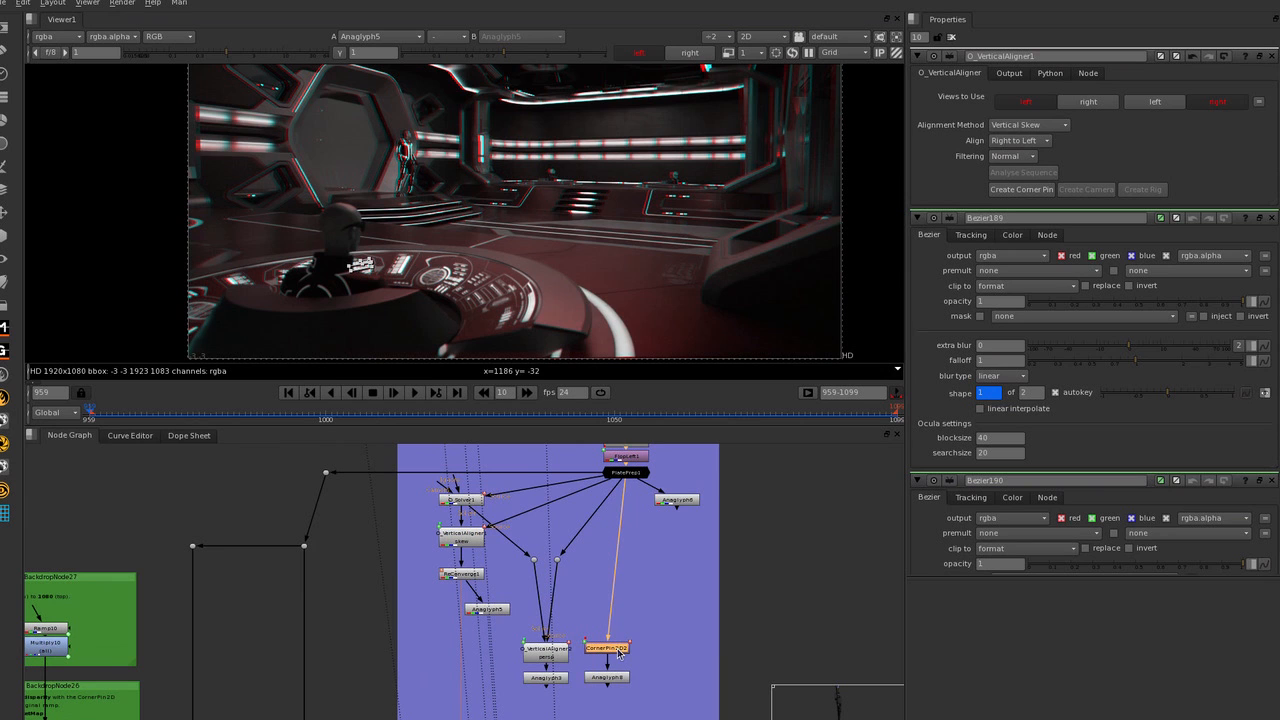
{"action": "key", "text": "1"}
{"action": "scroll", "coordinate": [620, 305], "scroll_direction": "down", "scroll_amount": 2}
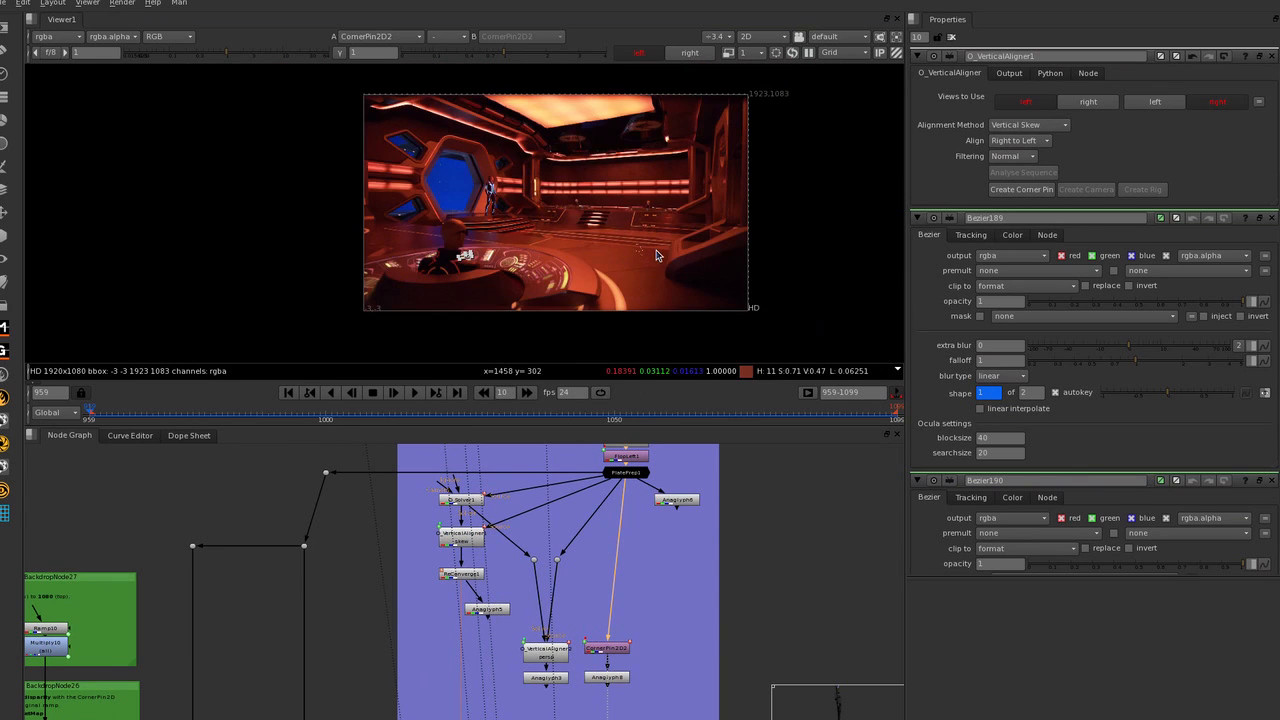
{"action": "double_click", "coordinate": [606, 648]}
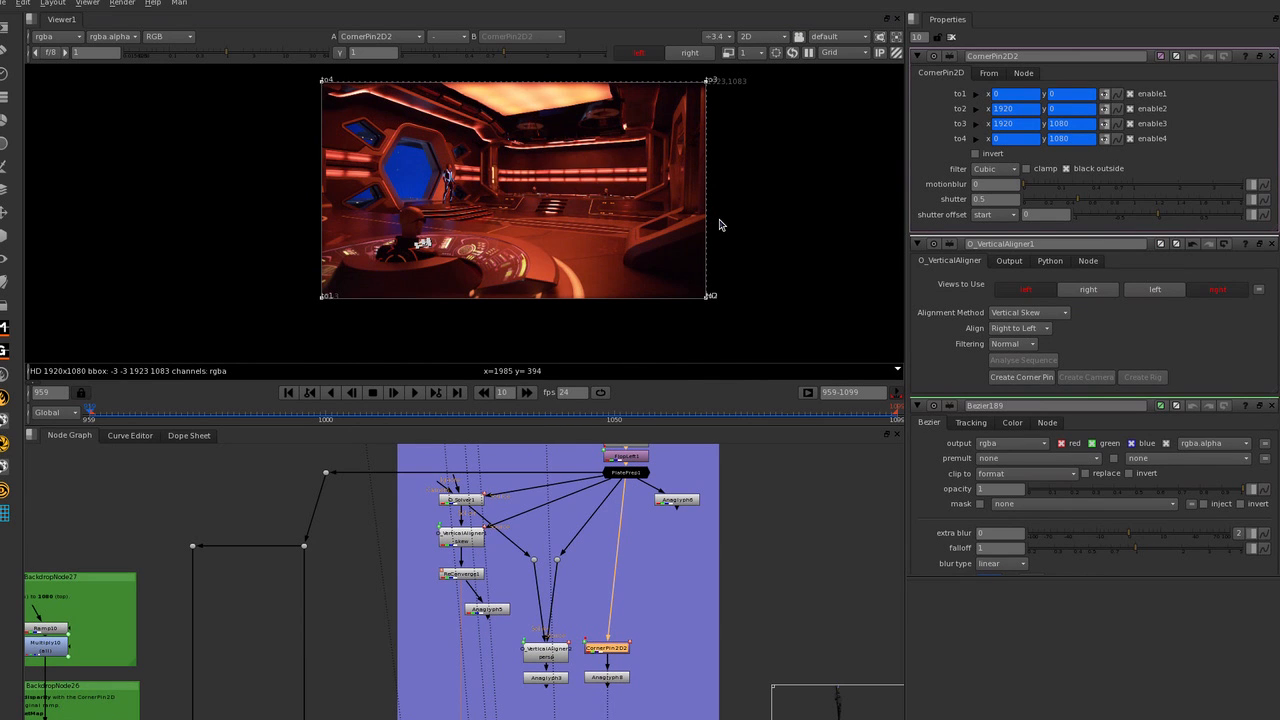
{"action": "scroll", "coordinate": [750, 180], "scroll_direction": "up", "scroll_amount": 1}
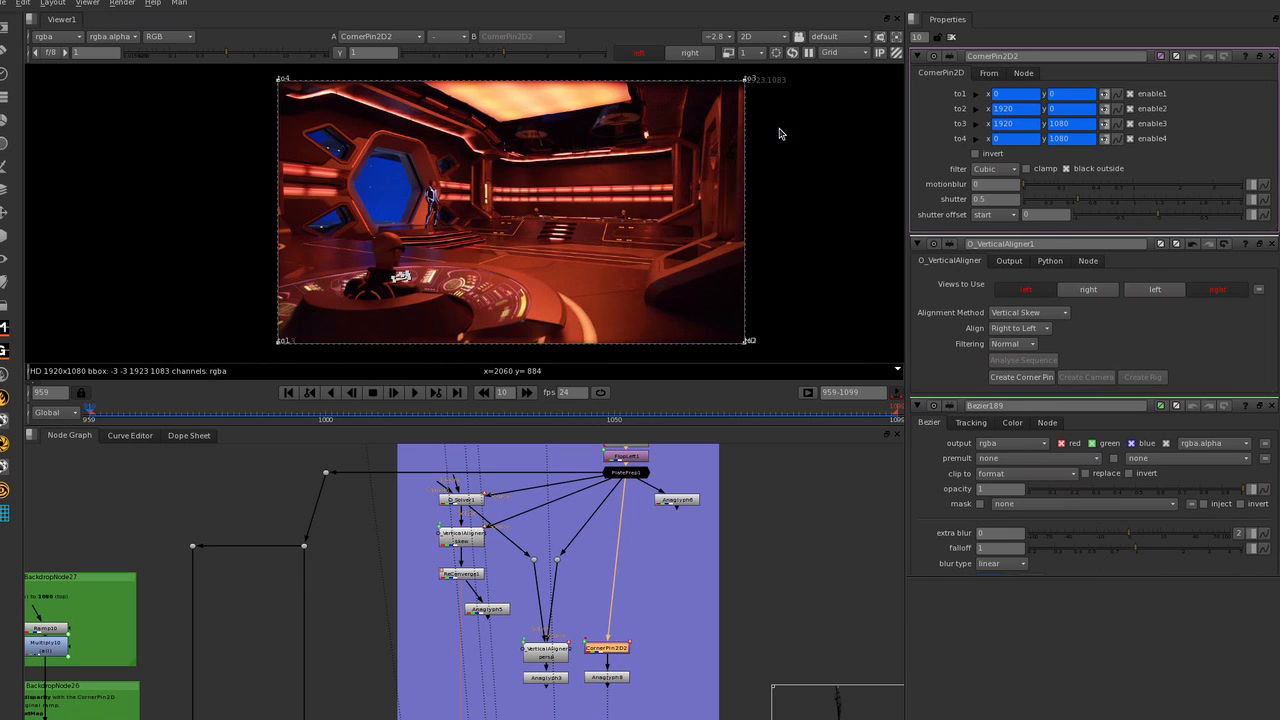
{"action": "scroll", "coordinate": [673, 171], "scroll_direction": "down", "scroll_amount": 1}
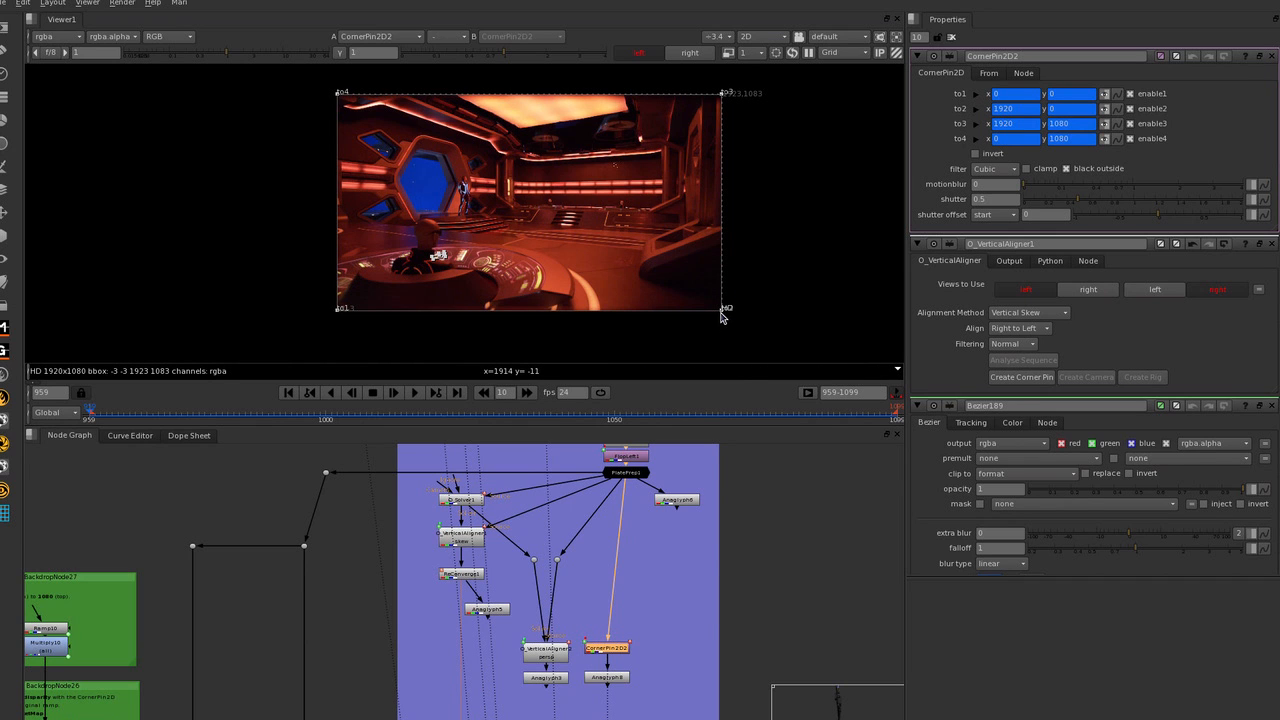
Pull the to2 corner of CornerPin2D2 below the plate to a y value of about -78.
{"action": "mouse_move", "coordinate": [723, 315]}
{"action": "left_mouse_down"}
{"action": "mouse_move", "coordinate": [723, 347]}
{"action": "mouse_move", "coordinate": [723, 178]}
{"action": "mouse_move", "coordinate": [724, 330]}
{"action": "left_mouse_up"}
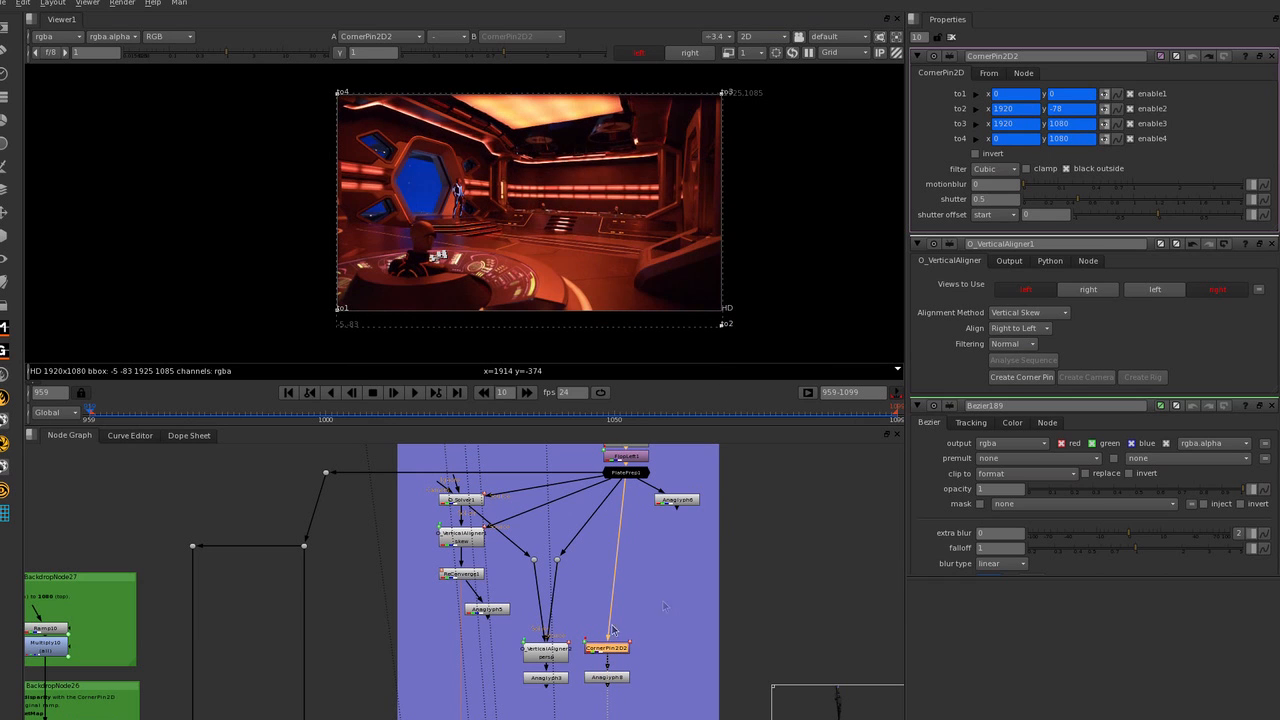
{"action": "scroll", "coordinate": [633, 615], "scroll_direction": "down", "scroll_amount": 2}
{"action": "scroll", "coordinate": [602, 644], "scroll_direction": "up", "scroll_amount": 2}
{"action": "scroll", "coordinate": [689, 583], "scroll_direction": "down", "scroll_amount": 2}
{"action": "scroll", "coordinate": [540, 610], "scroll_direction": "up", "scroll_amount": 2}
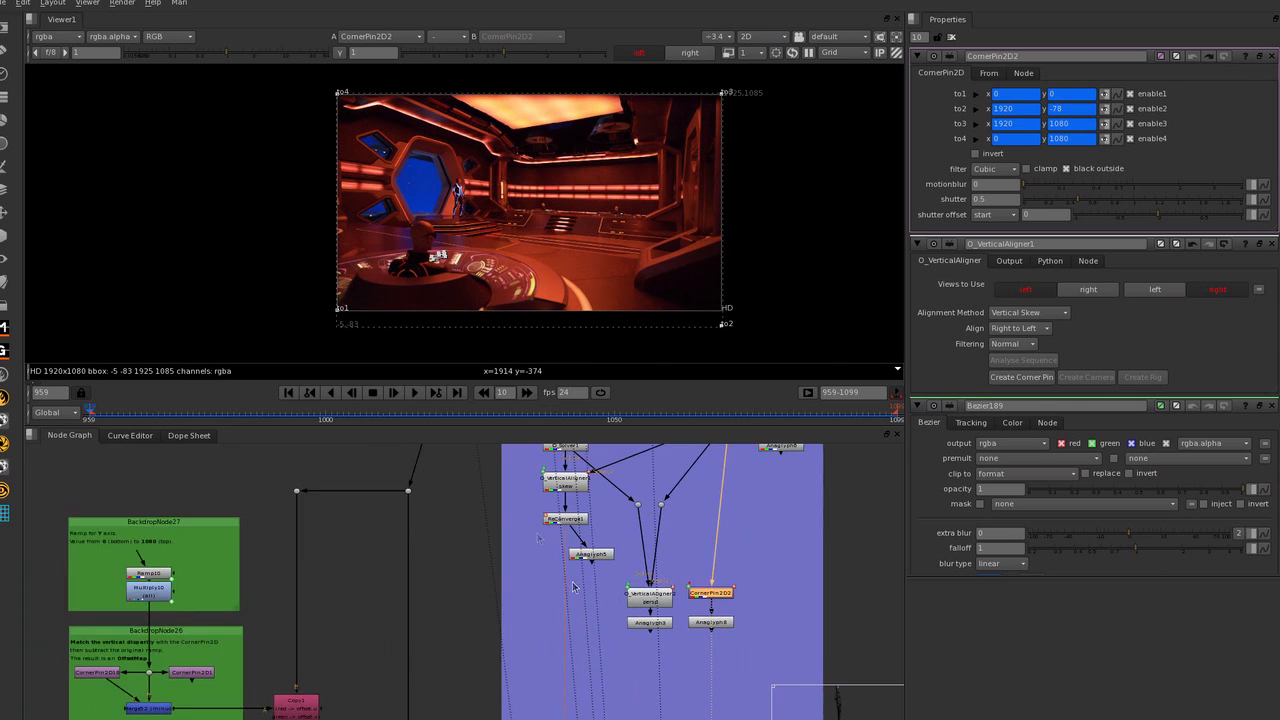
{"action": "scroll", "coordinate": [573, 587], "scroll_direction": "down", "scroll_amount": 2}
{"action": "scroll", "coordinate": [565, 545], "scroll_direction": "up", "scroll_amount": 2}
{"action": "left_click", "coordinate": [566, 520]}
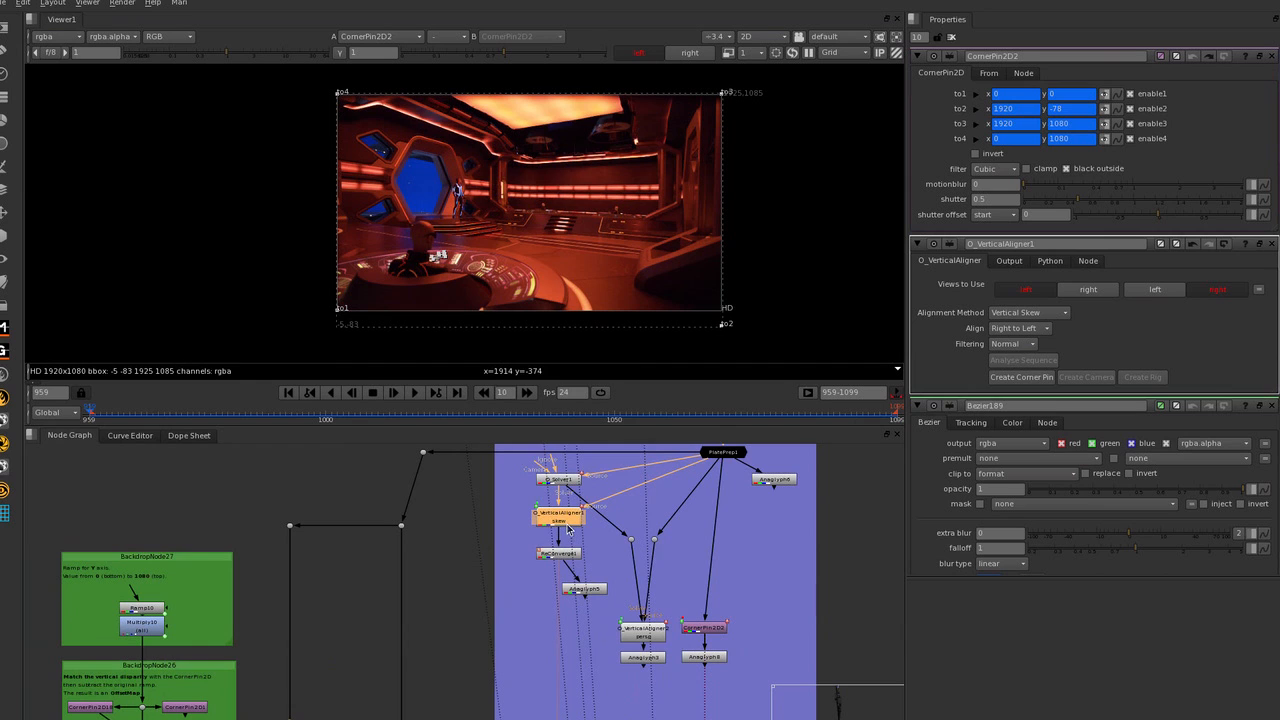
{"action": "left_click", "coordinate": [506, 538]}
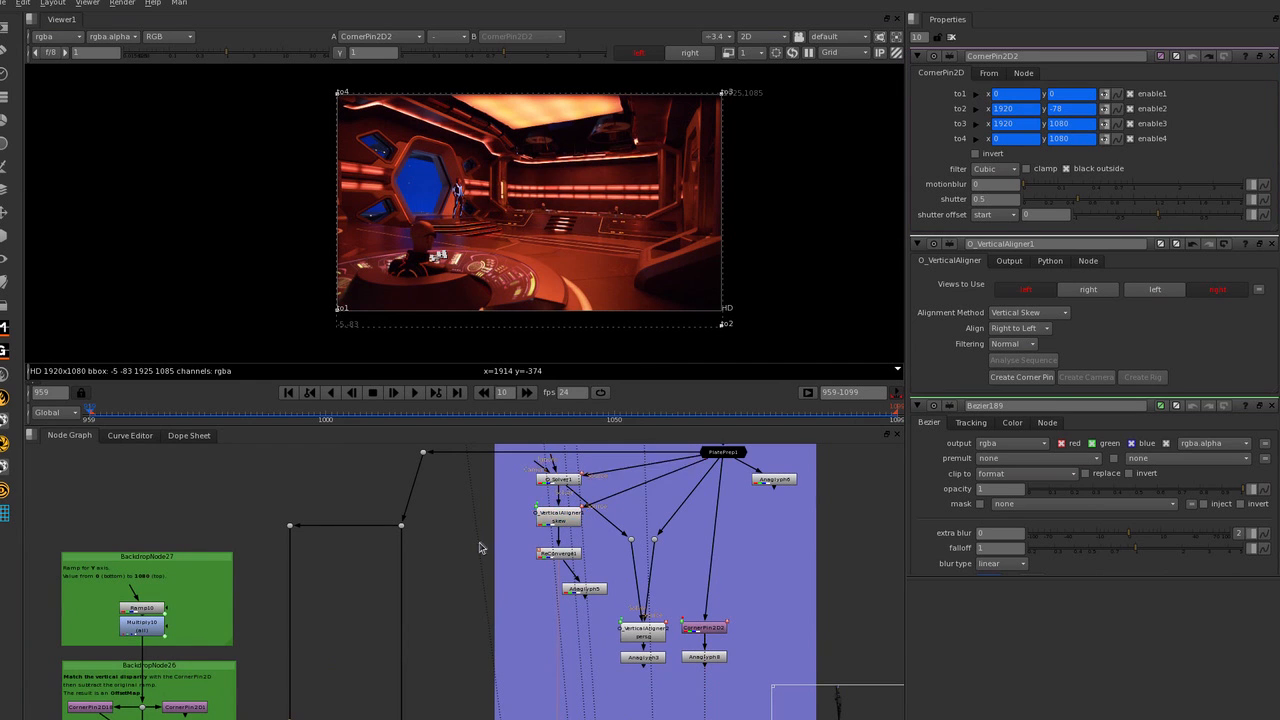
{"action": "scroll", "coordinate": [603, 556], "scroll_direction": "down", "scroll_amount": 1}
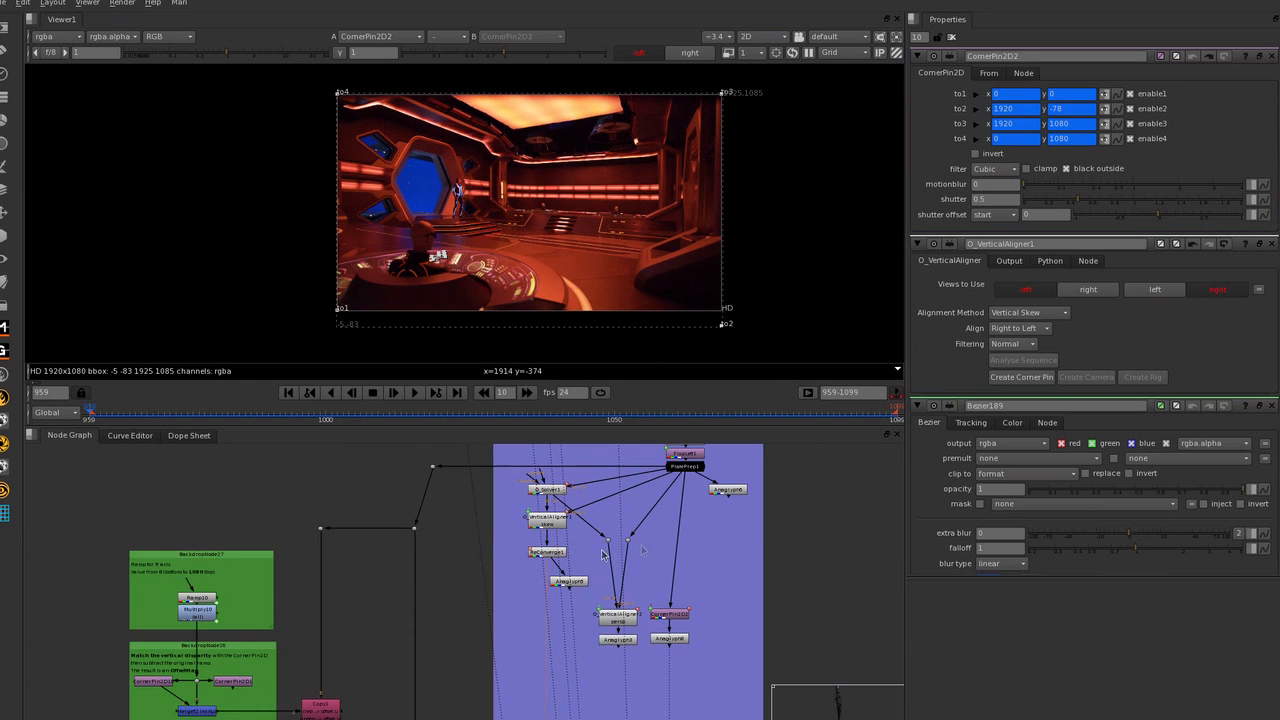
Select CornerPin2D2 and examine its From corner points.
{"action": "left_click", "coordinate": [675, 618]}
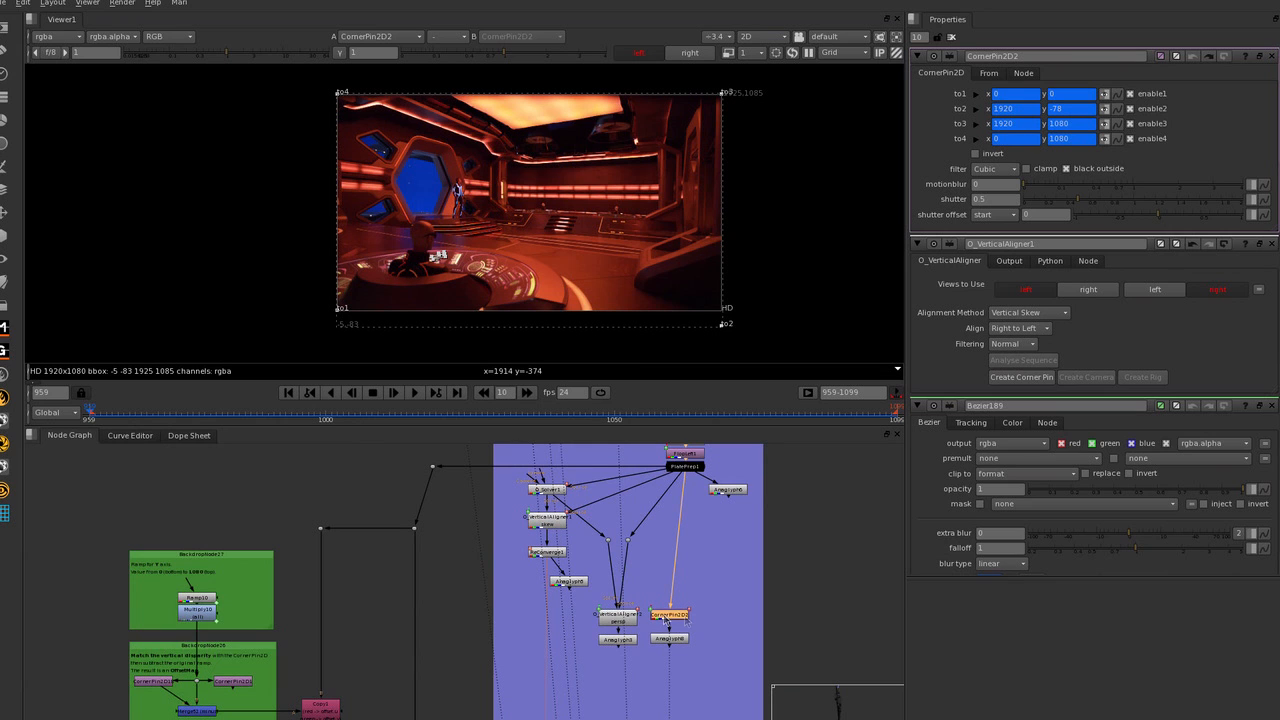
{"action": "scroll", "coordinate": [764, 497], "scroll_direction": "down", "scroll_amount": 1}
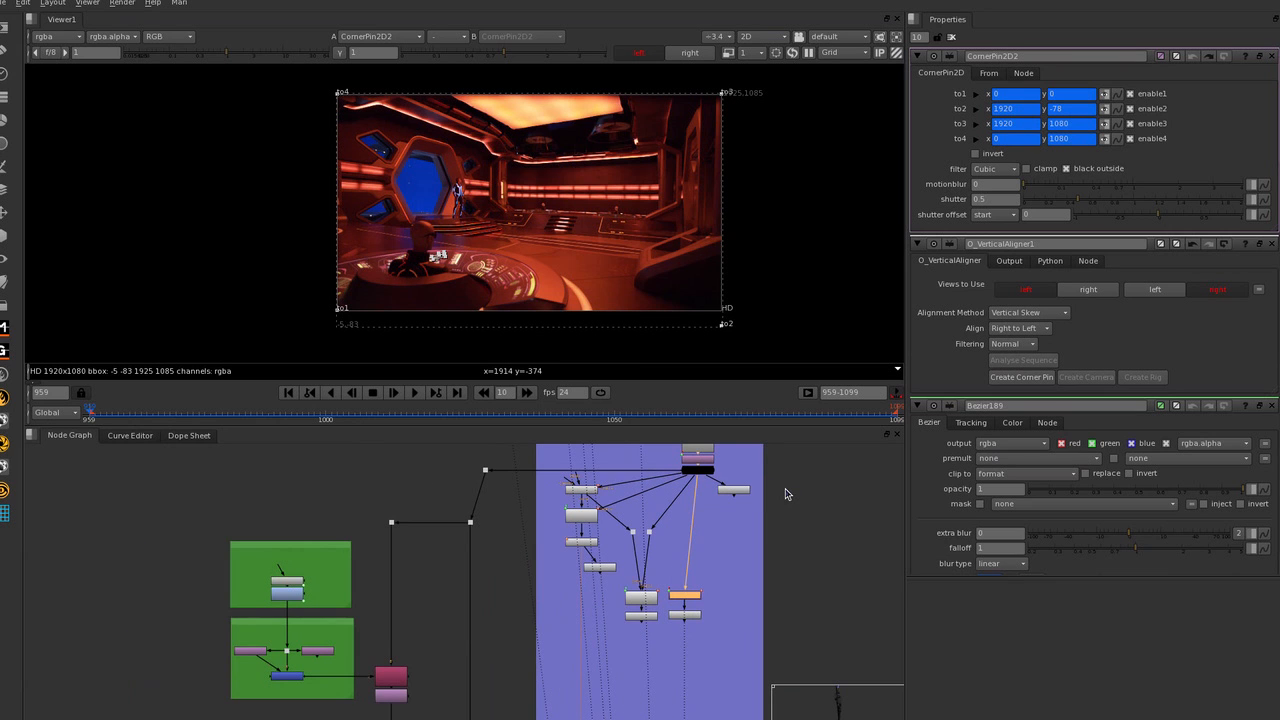
{"action": "scroll", "coordinate": [682, 594], "scroll_direction": "up", "scroll_amount": 2}
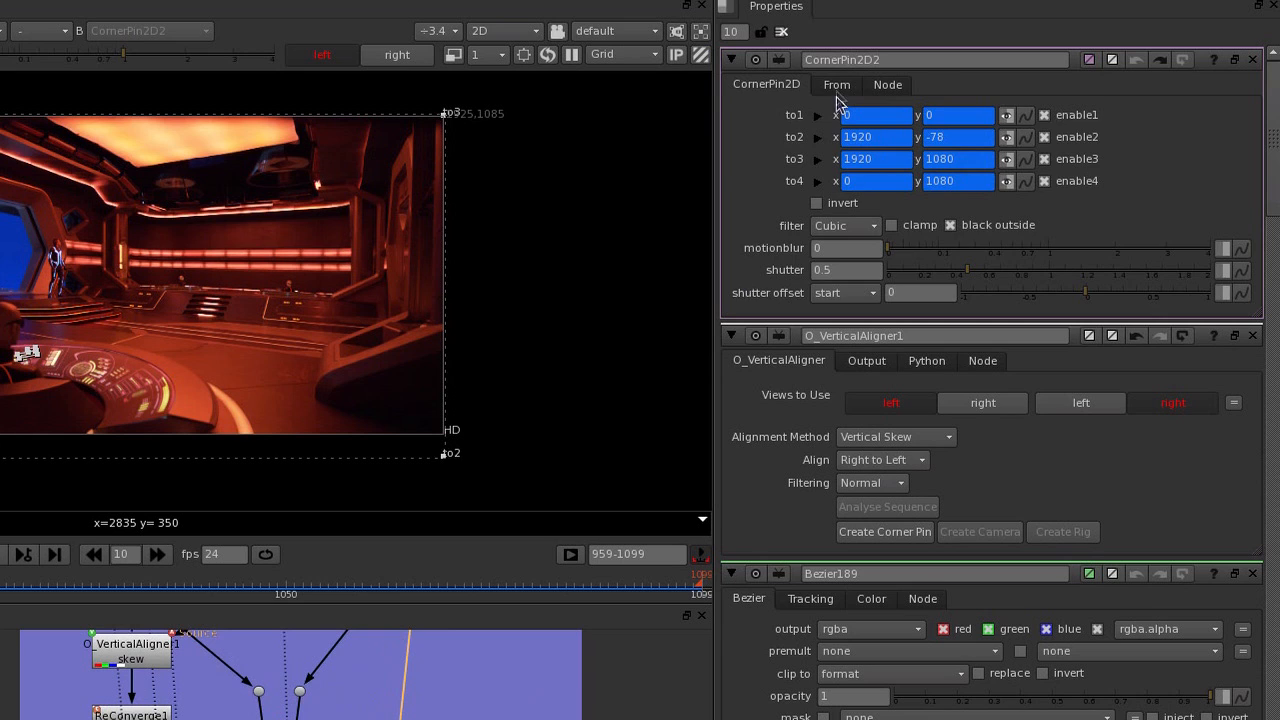
{"action": "left_click", "coordinate": [837, 86]}
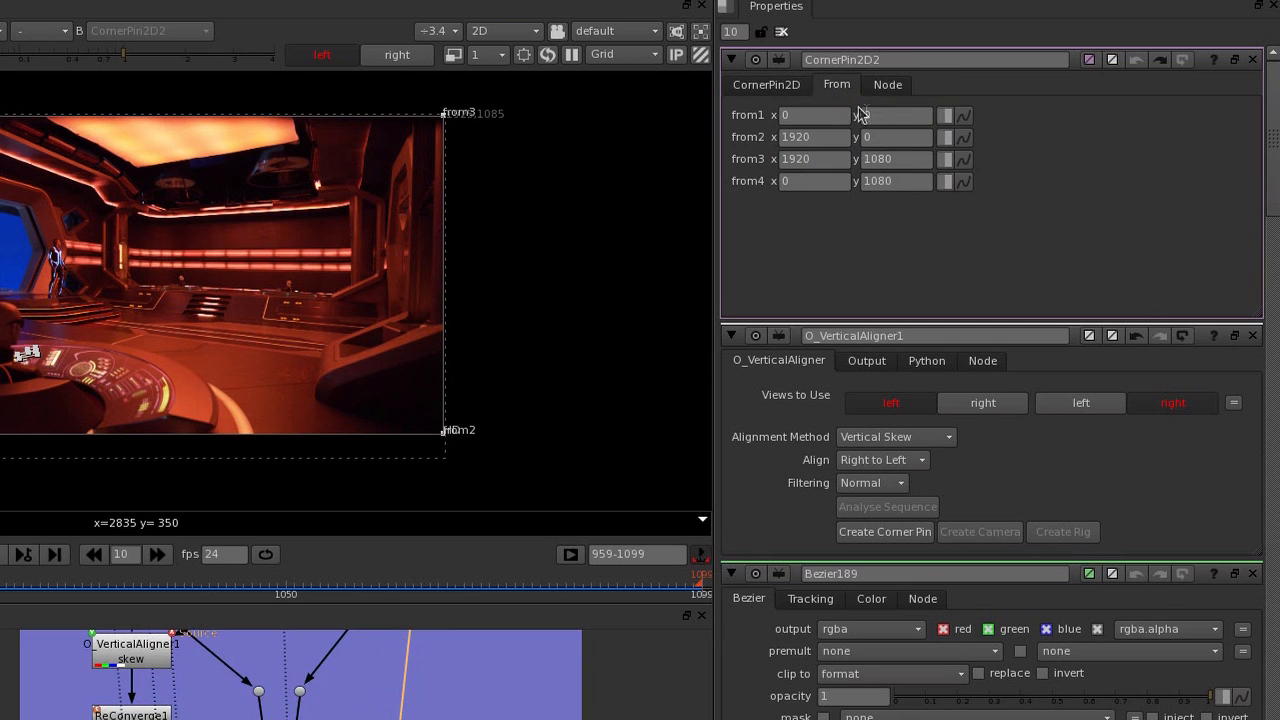
Open CornerPin2D18 in the vertical disparity backdrop and examine the y values of its four From points.
{"action": "scroll", "coordinate": [356, 675], "scroll_direction": "up", "scroll_amount": 2}
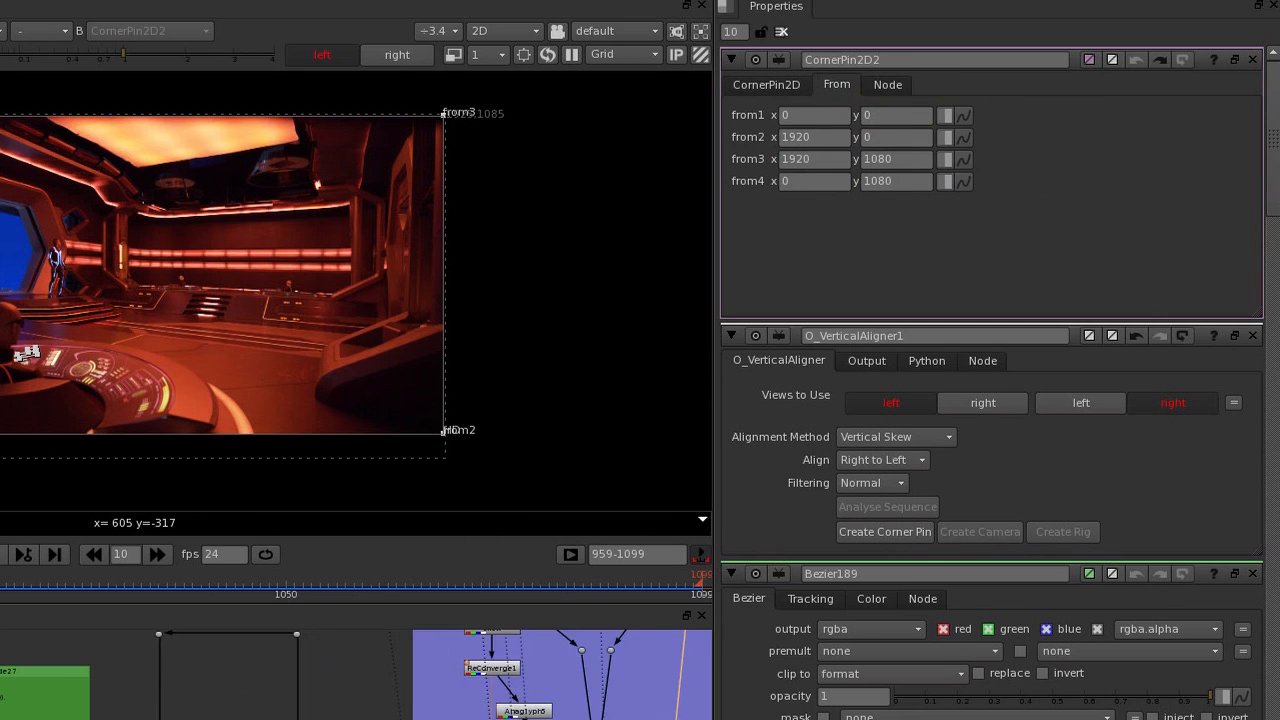
{"action": "double_click", "coordinate": [2, 717]}
{"action": "scroll", "coordinate": [356, 675], "scroll_direction": "up", "scroll_amount": 2}
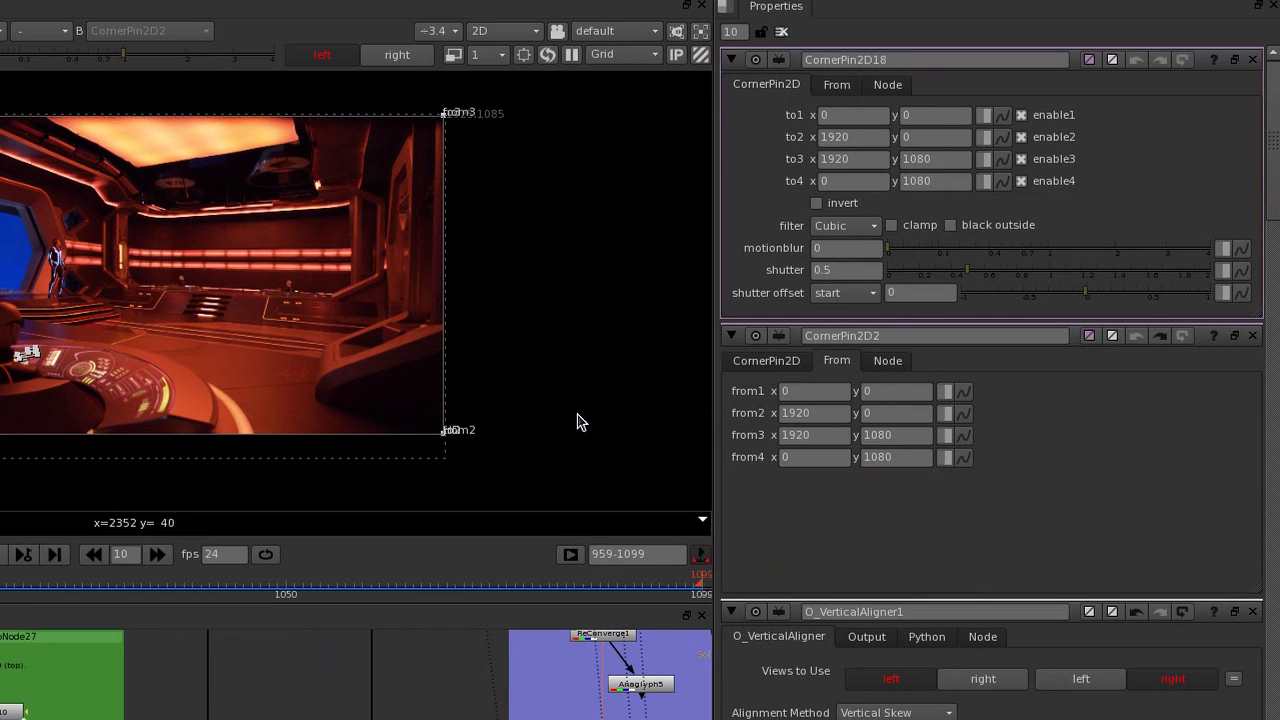
{"action": "left_click", "coordinate": [837, 85]}
{"action": "left_click", "coordinate": [884, 114]}
{"action": "left_click", "coordinate": [891, 137]}
{"action": "left_click", "coordinate": [897, 159]}
{"action": "left_click", "coordinate": [898, 180]}
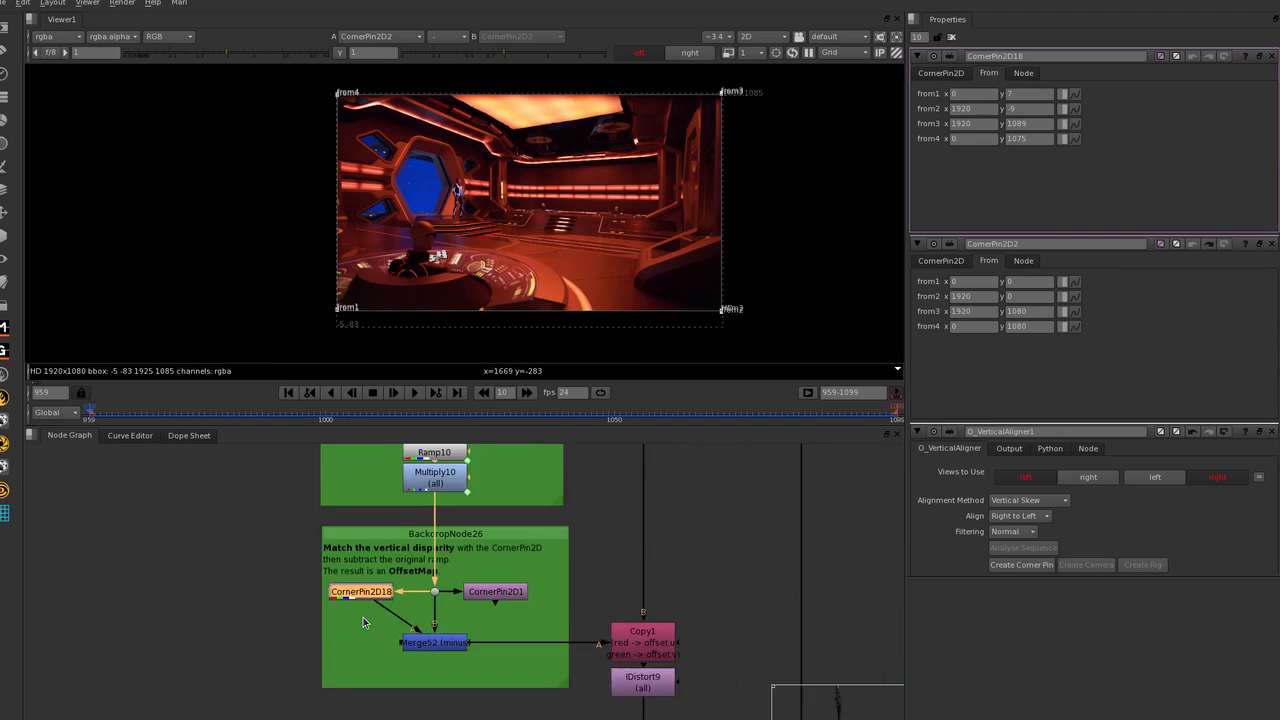
Open Ramp10's properties and view its vertical gradient across the frame.
{"action": "scroll", "coordinate": [363, 618], "scroll_direction": "down", "scroll_amount": 2}
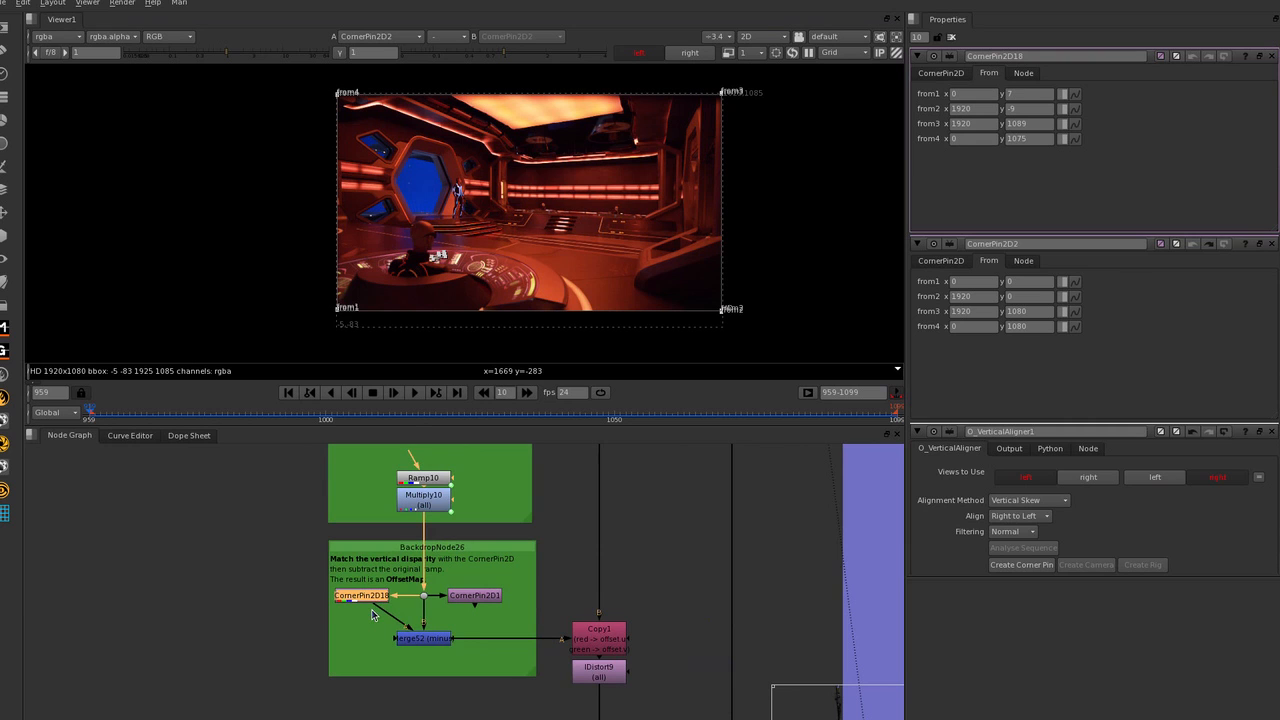
{"action": "scroll", "coordinate": [465, 590], "scroll_direction": "down", "scroll_amount": 1}
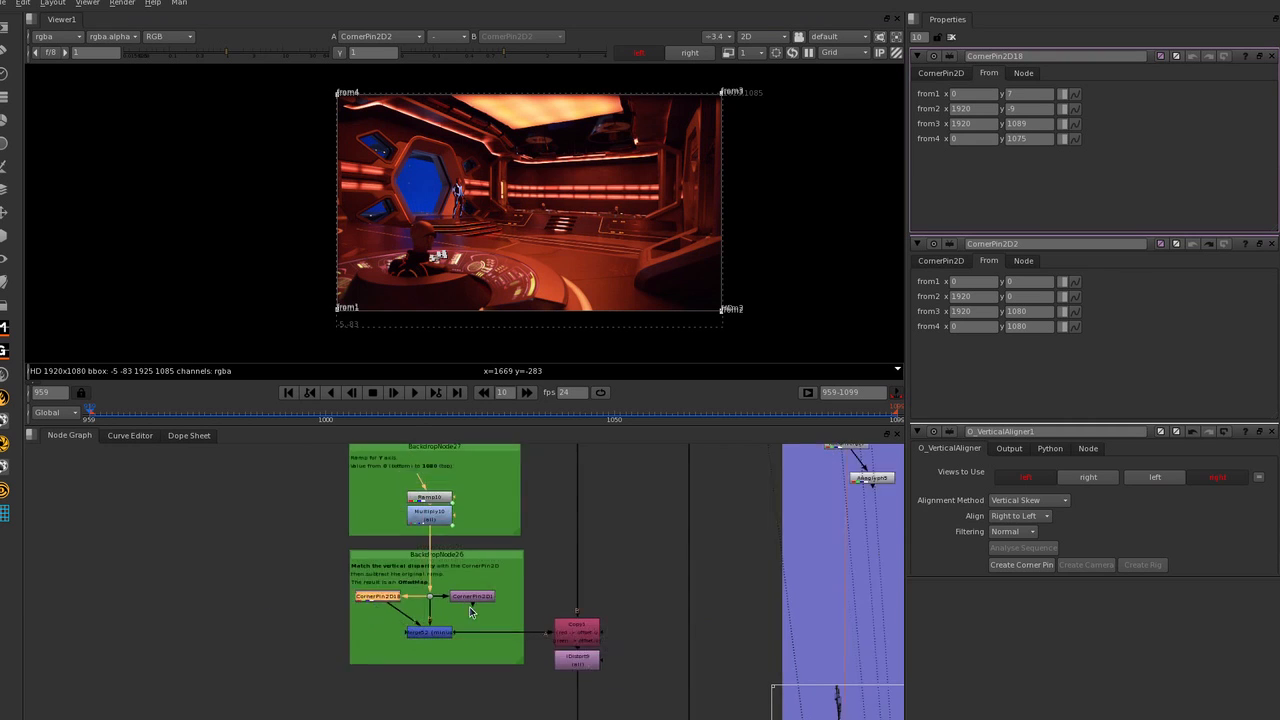
{"action": "scroll", "coordinate": [426, 475], "scroll_direction": "up", "scroll_amount": 1}
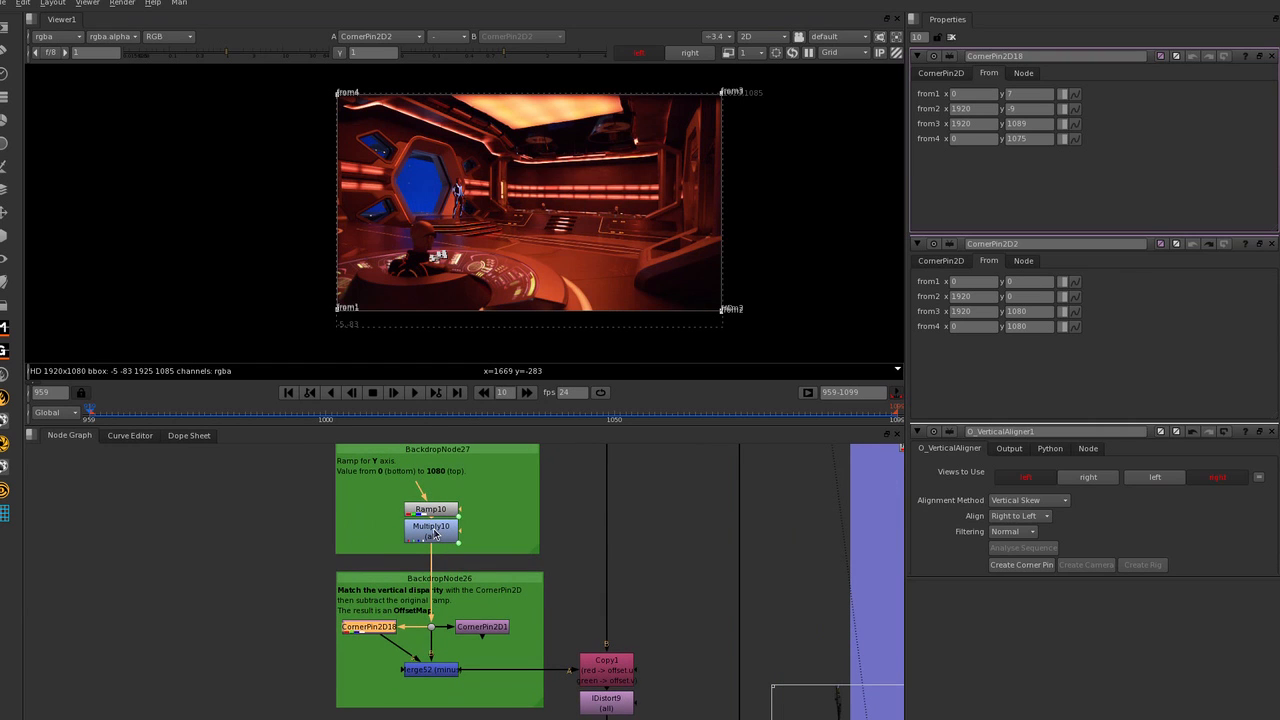
{"action": "double_click", "coordinate": [430, 510]}
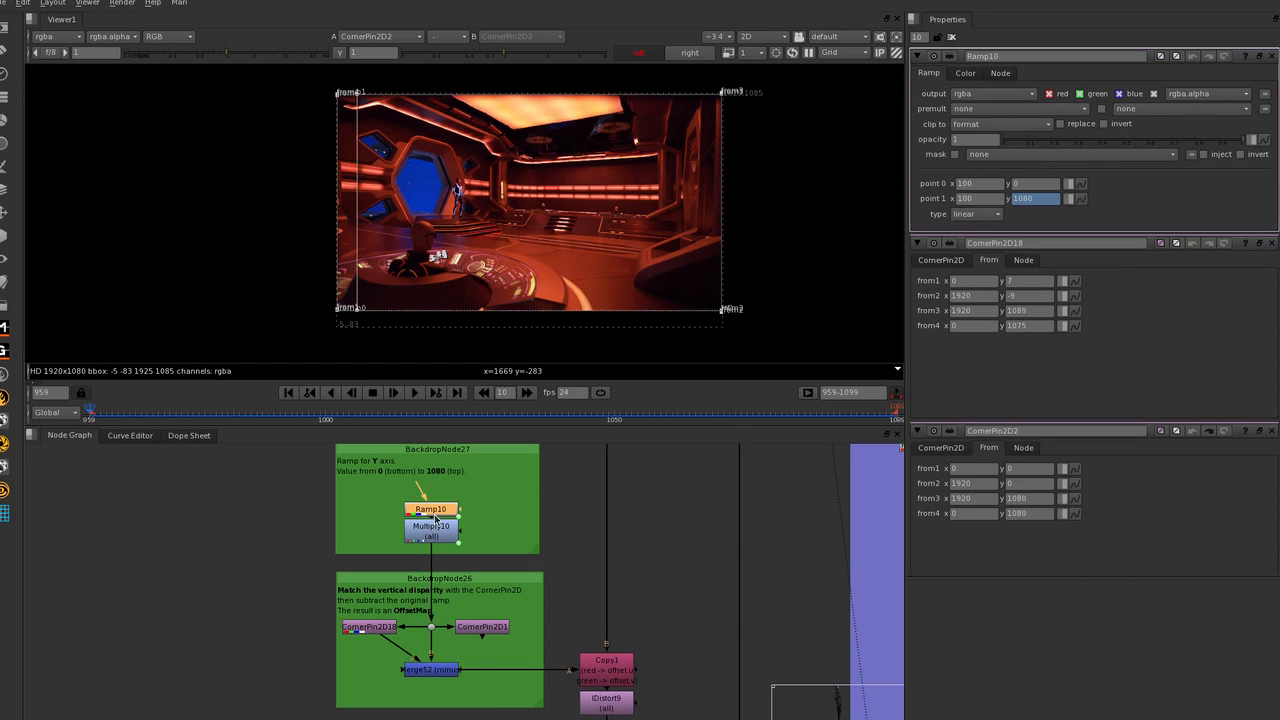
{"action": "key", "text": "1"}
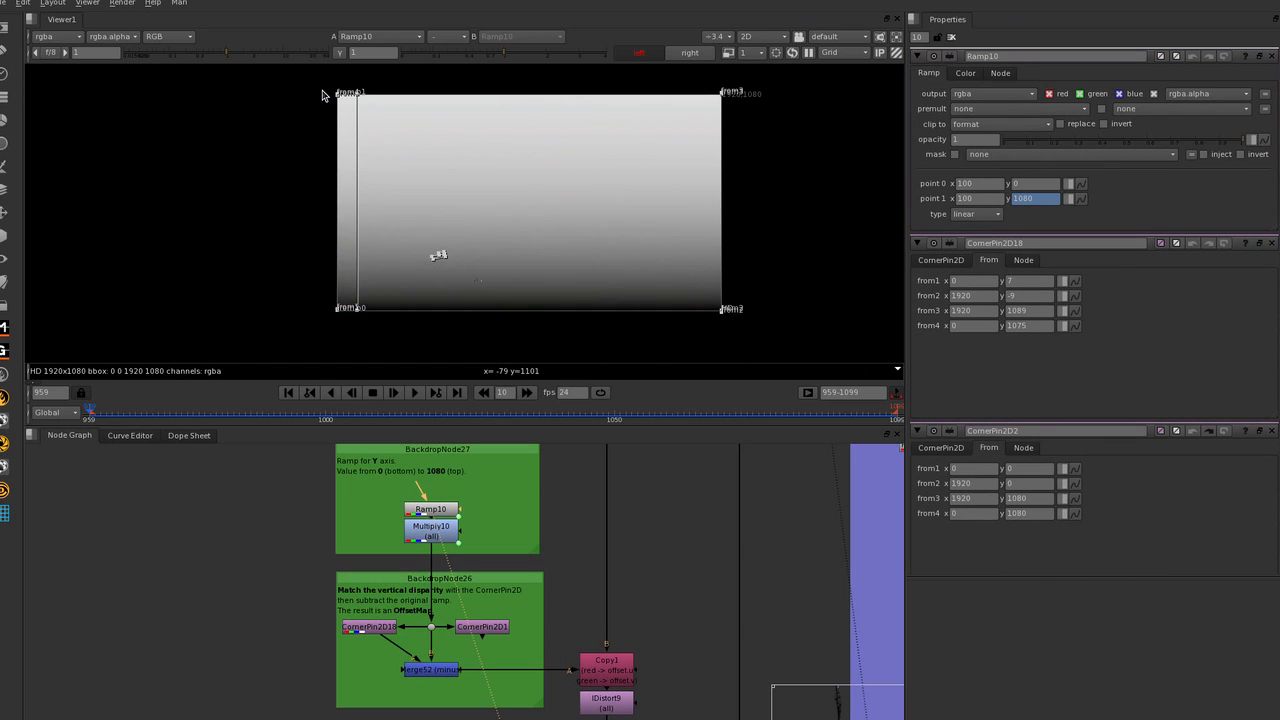
{"action": "left_click_drag", "start_coordinate": [322, 95], "coordinate": [806, 332]}
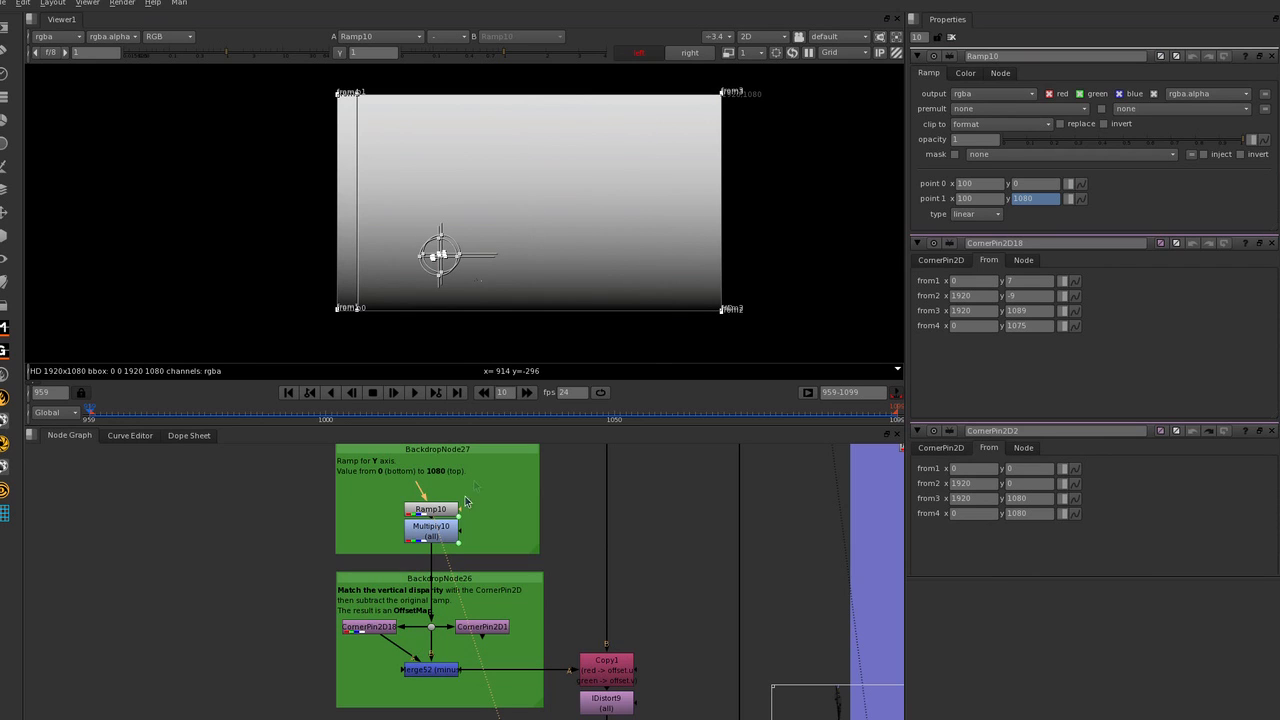
Open Multiply10's properties to examine the value that scales the ramp.
{"action": "left_click", "coordinate": [435, 536]}
{"action": "double_click", "coordinate": [435, 536]}
{"action": "left_click_drag", "start_coordinate": [1008, 108], "coordinate": [987, 111]}
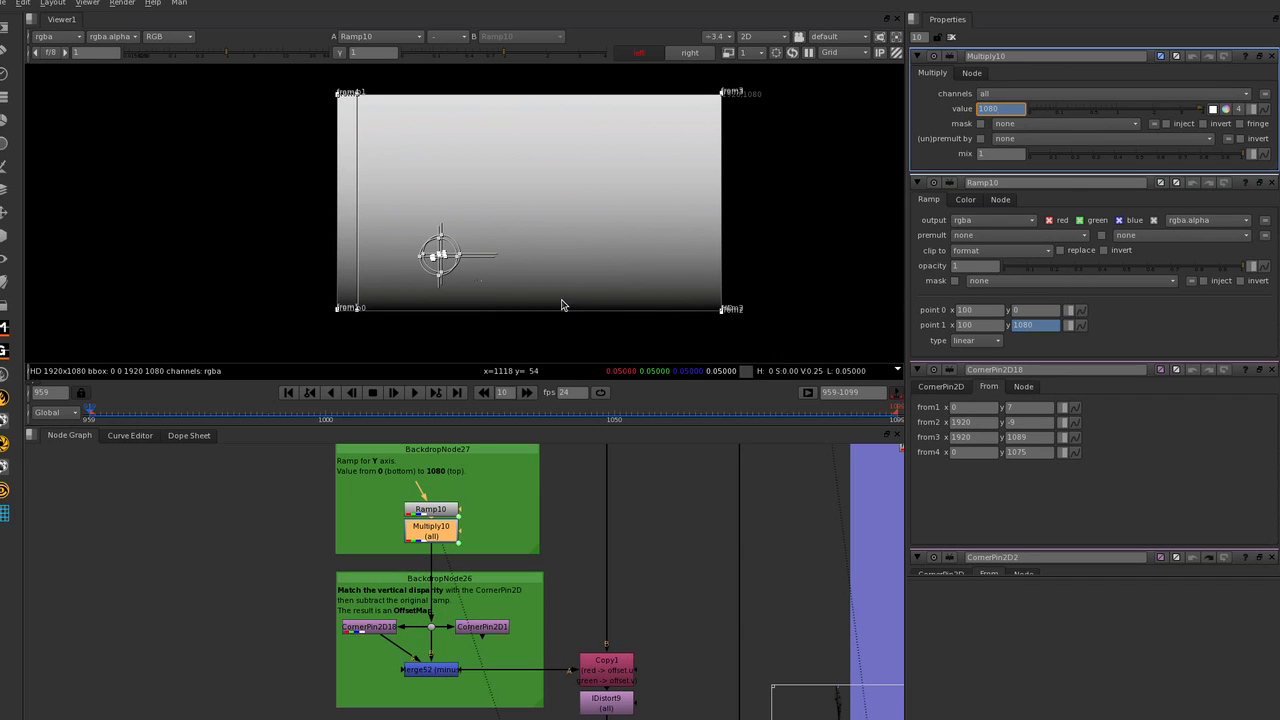
{"action": "scroll", "coordinate": [285, 540], "scroll_direction": "down", "scroll_amount": 2}
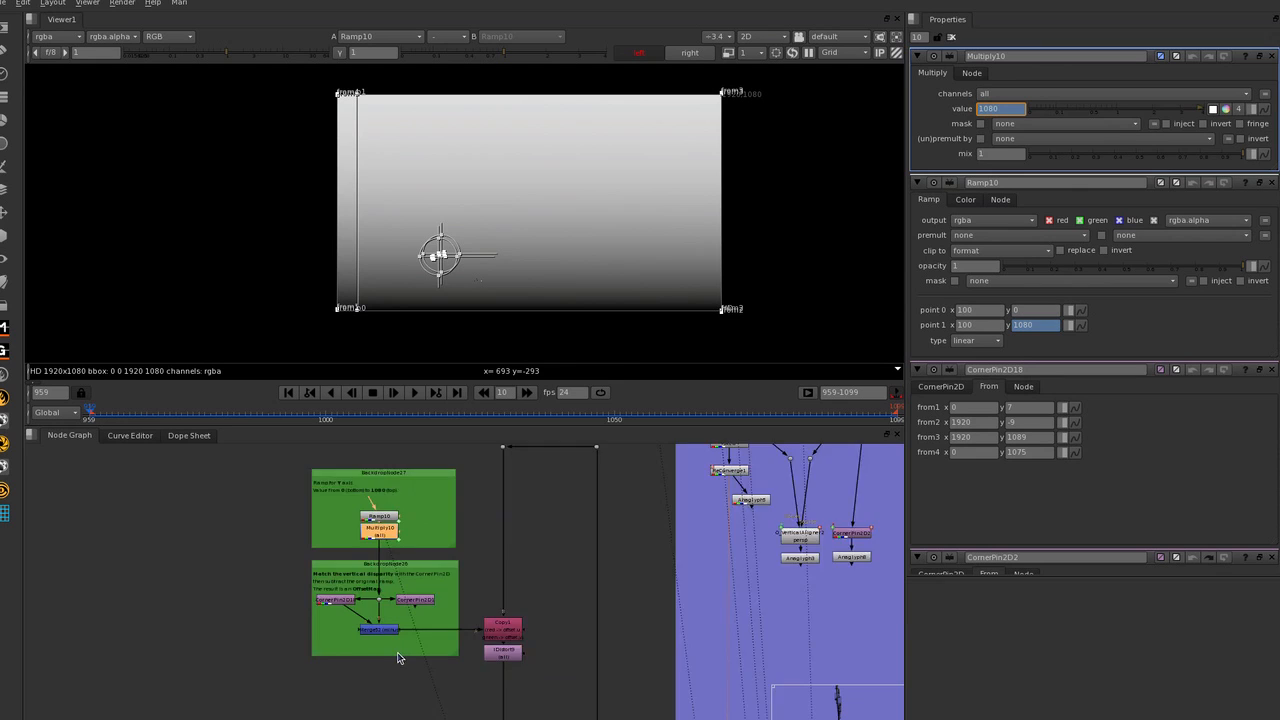
{"action": "scroll", "coordinate": [400, 655], "scroll_direction": "up", "scroll_amount": 2}
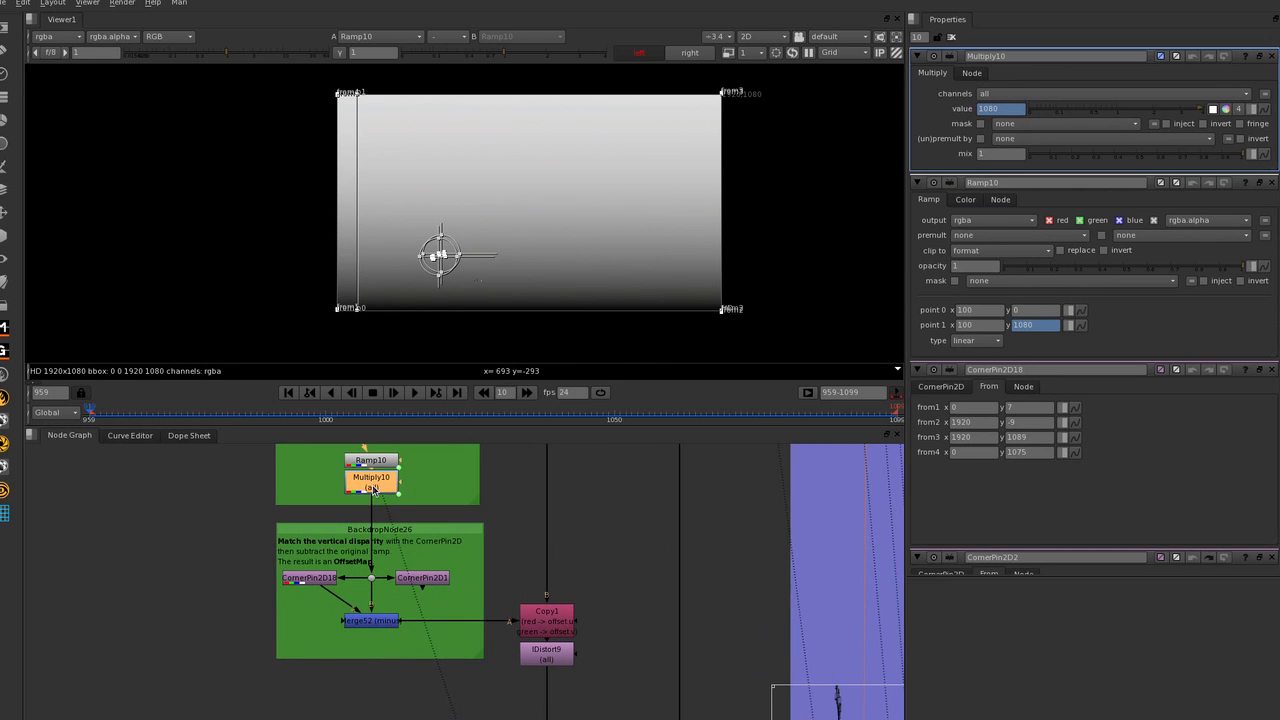
Open IDistort9's properties to examine the UV channels it uses for the distortion.
{"action": "left_click", "coordinate": [543, 656]}
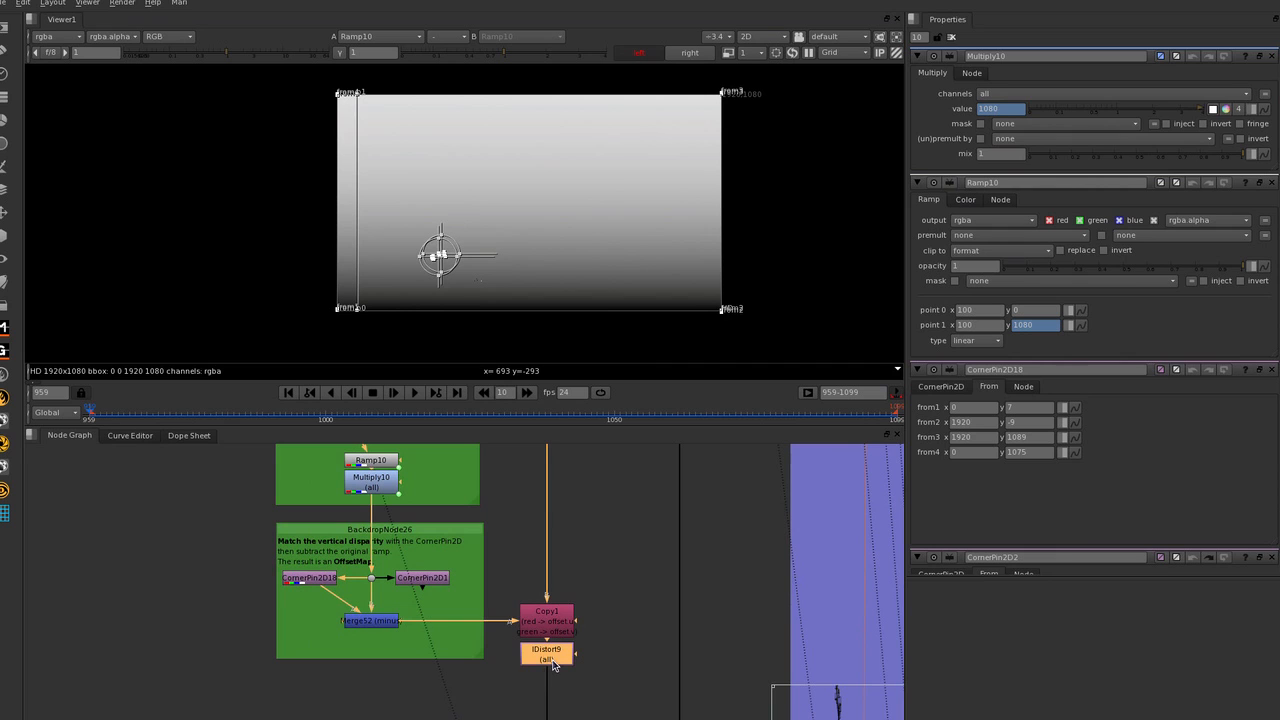
{"action": "left_click", "coordinate": [594, 656]}
{"action": "double_click", "coordinate": [551, 656]}
{"action": "left_click", "coordinate": [600, 640]}
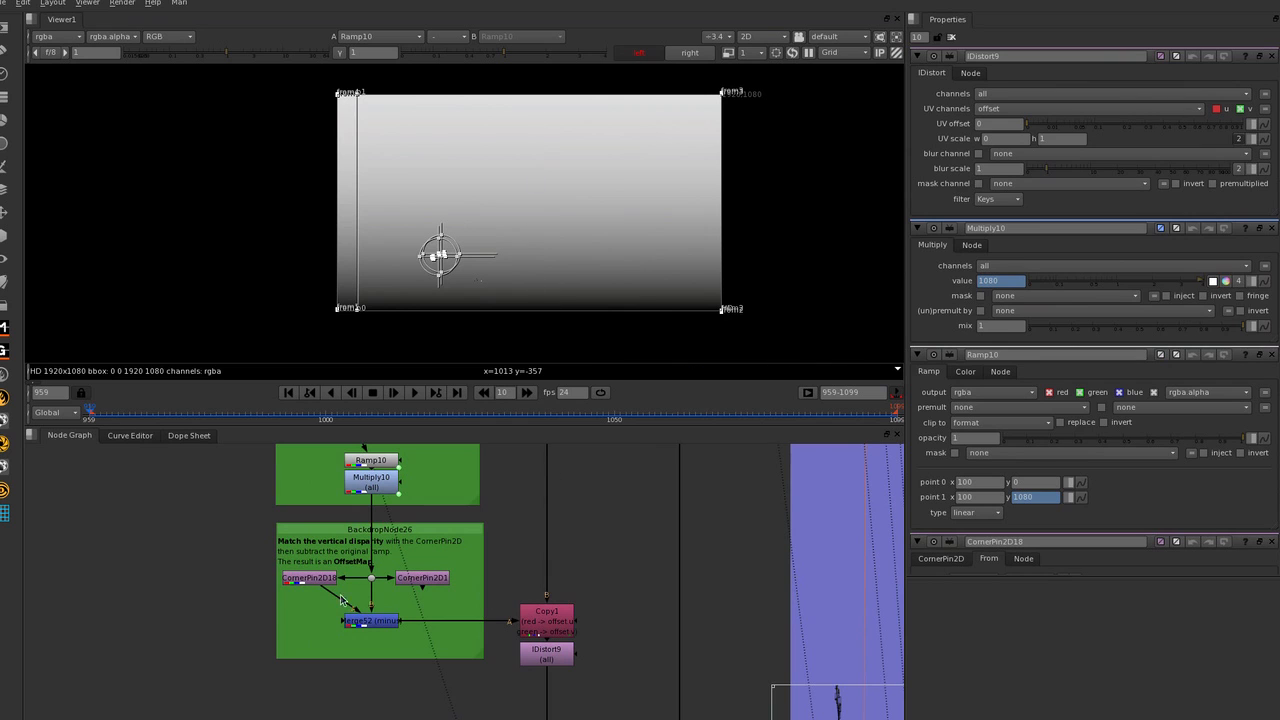
Trace the offset map from CornerPin2D18 through Copy1 into IDistort9, reviewing the corner pin and distortion properties.
{"action": "double_click", "coordinate": [308, 582]}
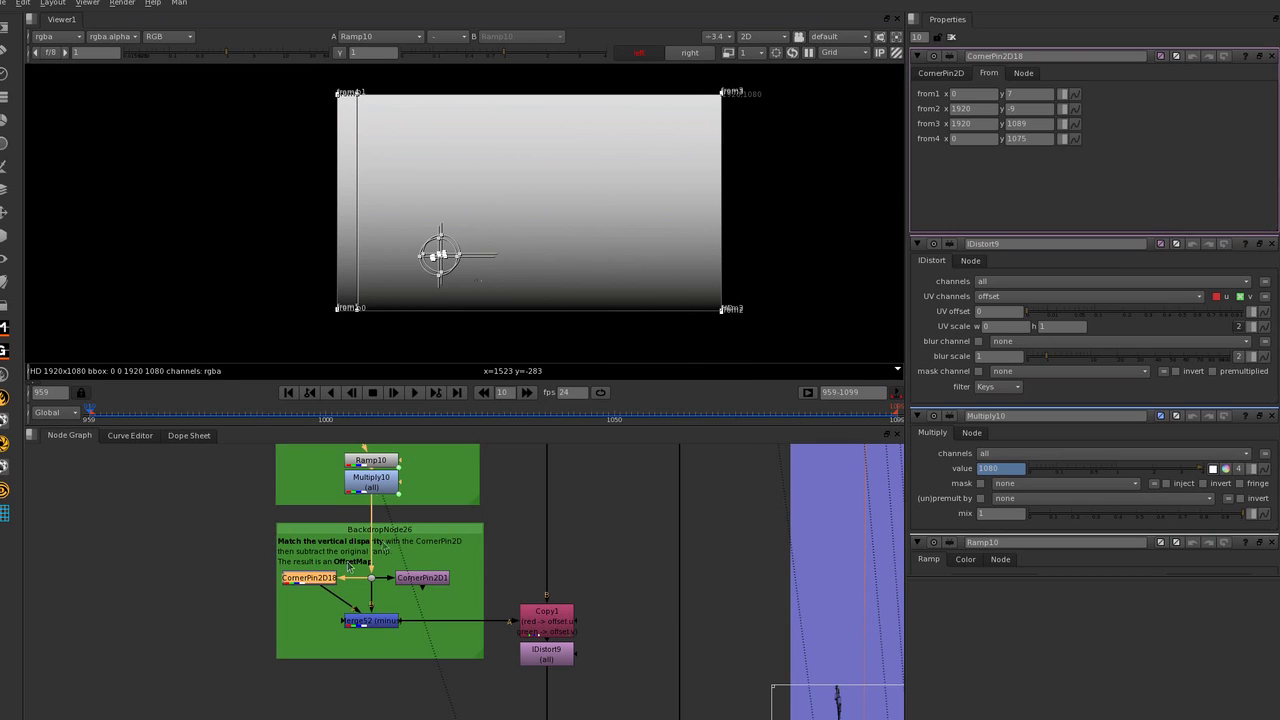
{"action": "left_click", "coordinate": [567, 618]}
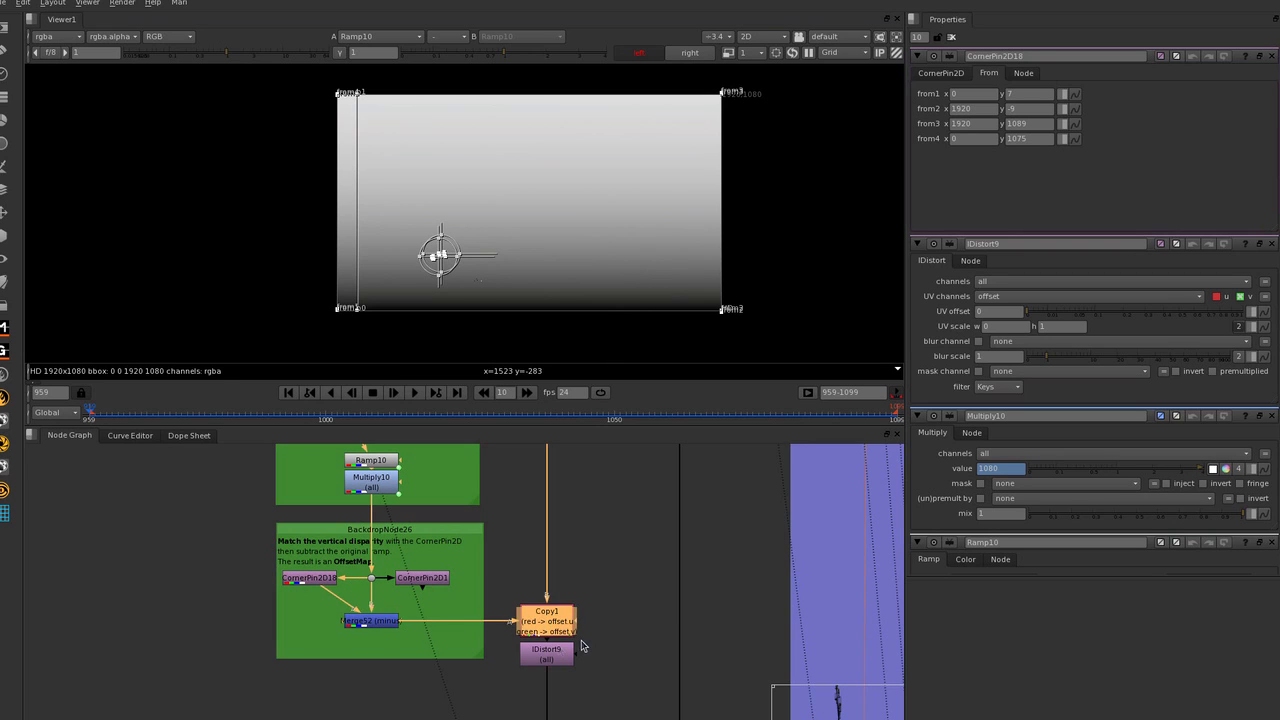
{"action": "left_click", "coordinate": [600, 623]}
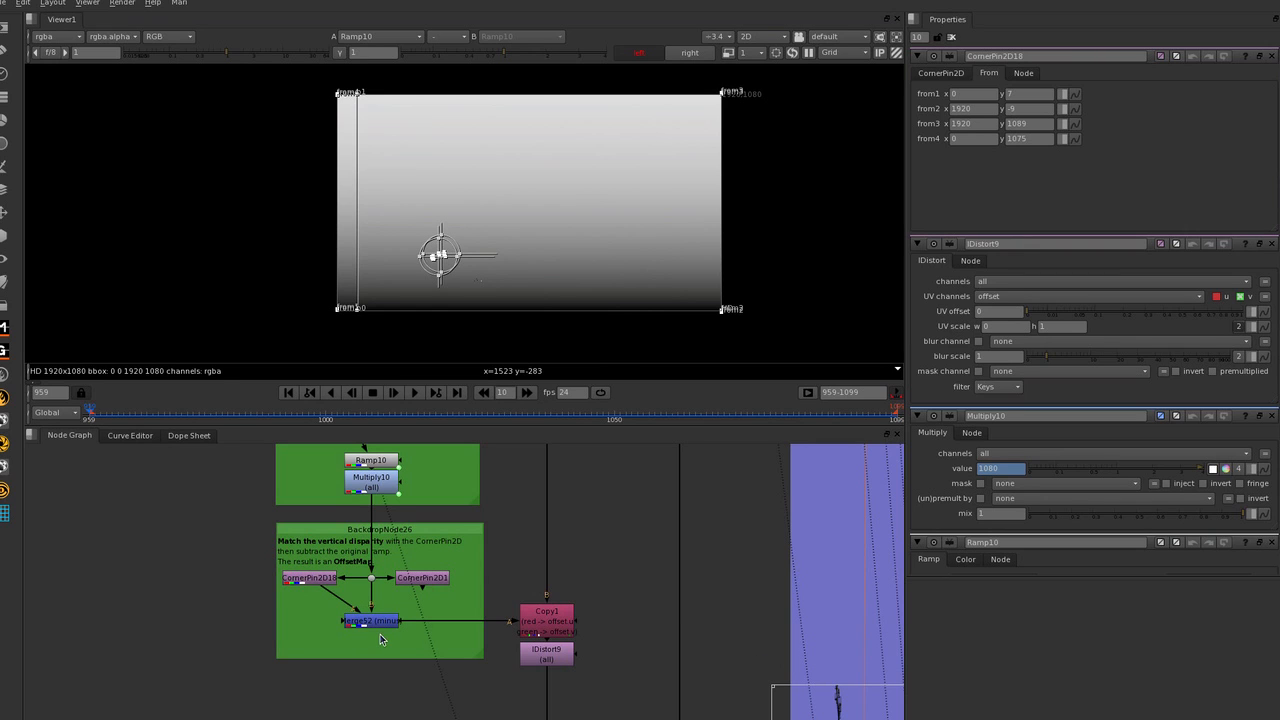
{"action": "double_click", "coordinate": [549, 655]}
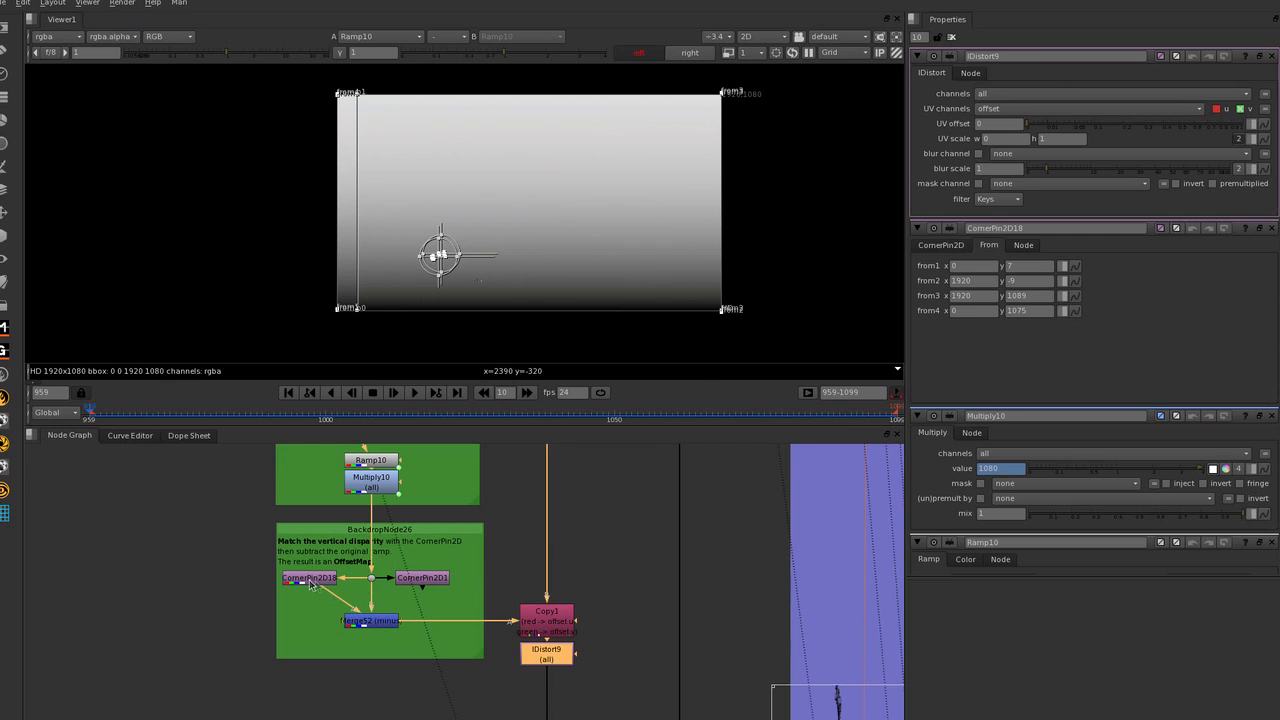
{"action": "double_click", "coordinate": [309, 579]}
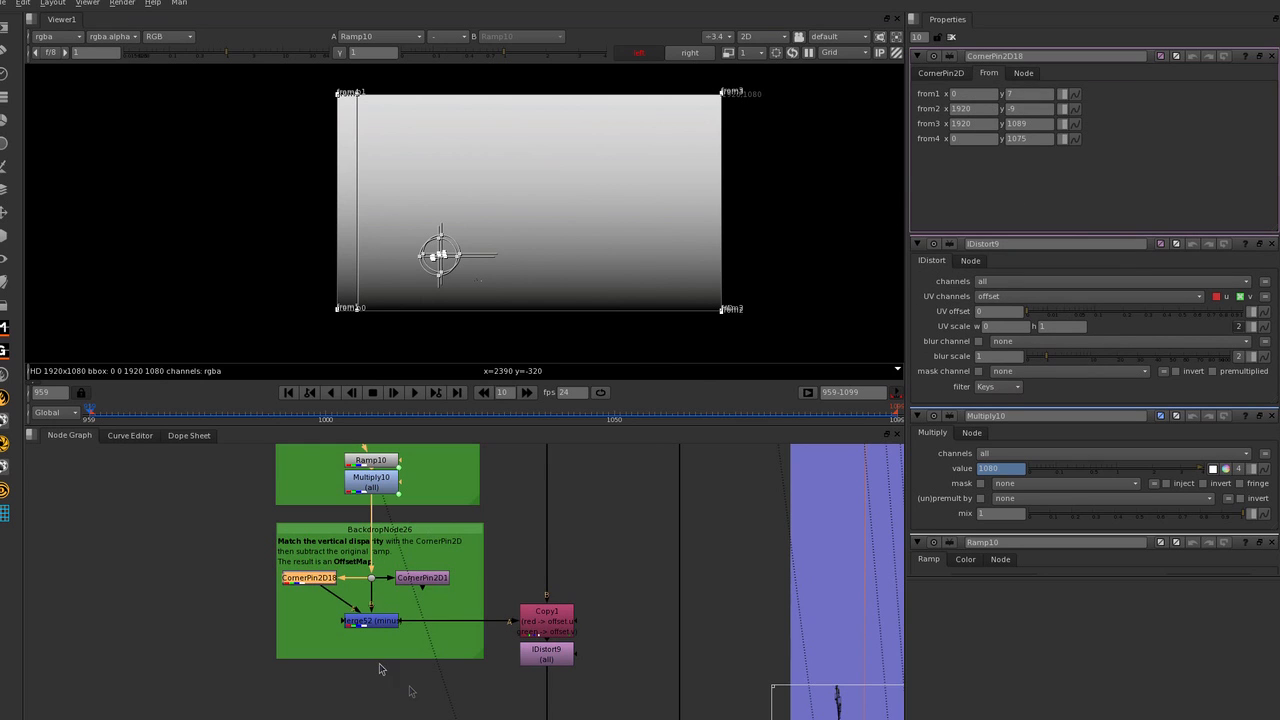
View the IDistort9 output and inspect the warped plate around the console and rear wall.
{"action": "scroll", "coordinate": [282, 601], "scroll_direction": "down", "scroll_amount": 5}
{"action": "scroll", "coordinate": [552, 558], "scroll_direction": "up", "scroll_amount": 2}
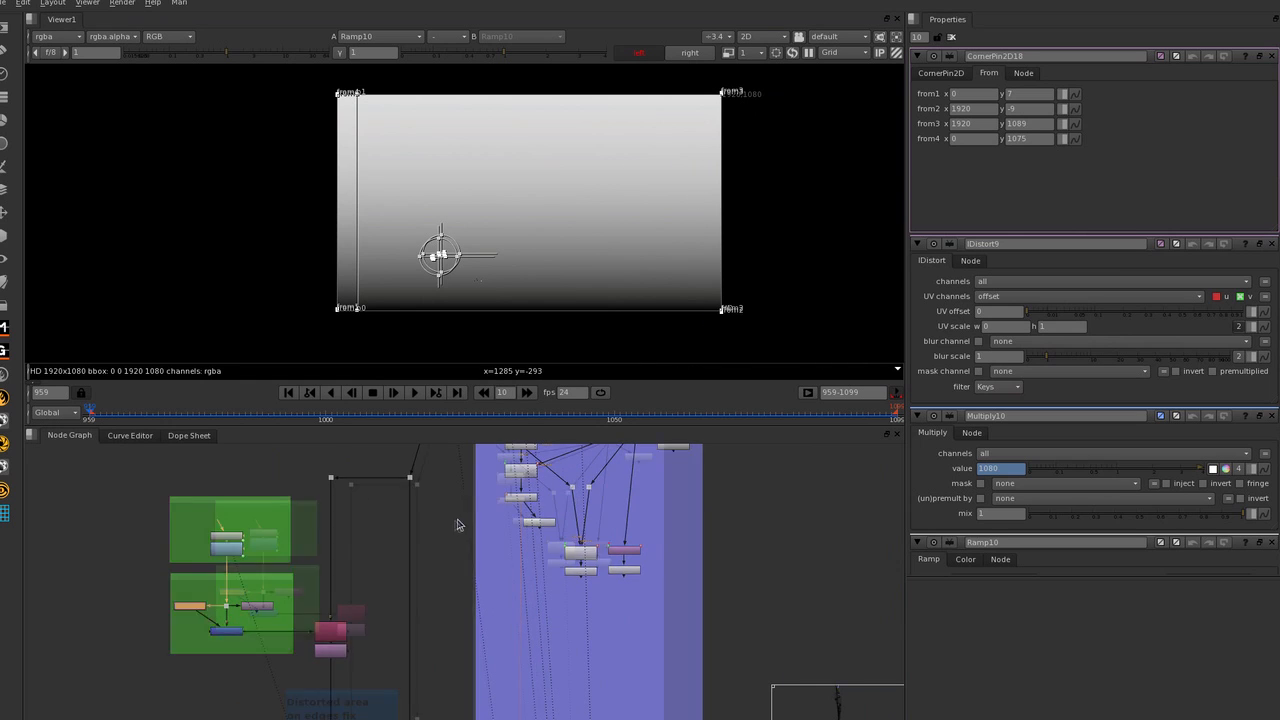
{"action": "scroll", "coordinate": [358, 648], "scroll_direction": "up", "scroll_amount": 5}
{"action": "left_click", "coordinate": [360, 612]}
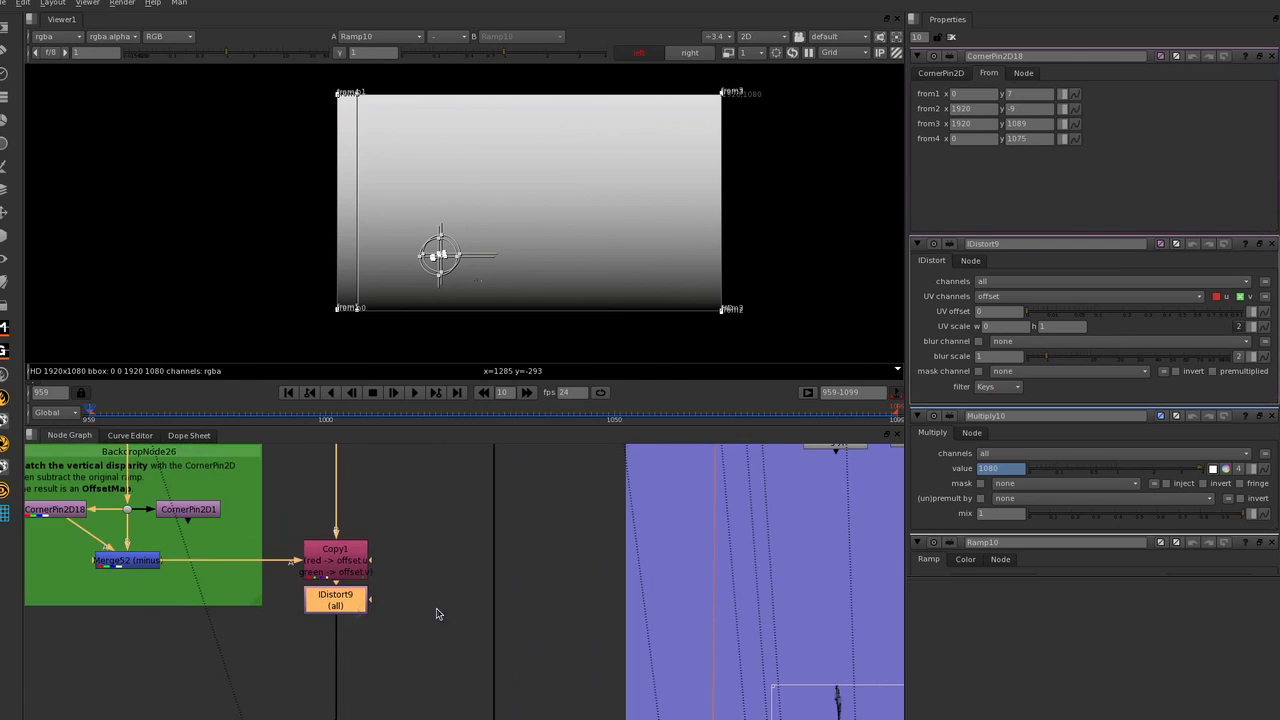
{"action": "scroll", "coordinate": [361, 613], "scroll_direction": "down", "scroll_amount": 3}
{"action": "middle_click_drag", "start_coordinate": [361, 613], "coordinate": [395, 613]}
{"action": "key", "text": "1"}
{"action": "scroll", "coordinate": [564, 263], "scroll_direction": "up", "scroll_amount": 2}
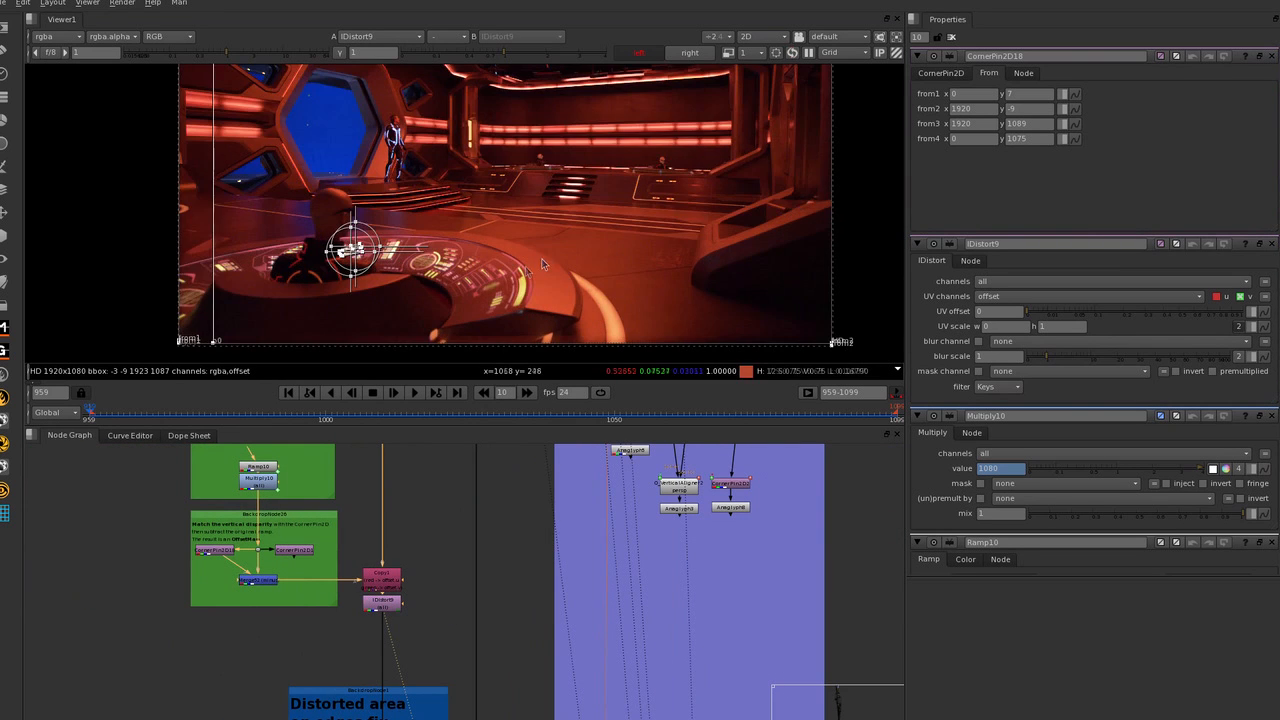
{"action": "scroll", "coordinate": [564, 263], "scroll_direction": "down", "scroll_amount": 1}
{"action": "scroll", "coordinate": [791, 105], "scroll_direction": "up", "scroll_amount": 4}
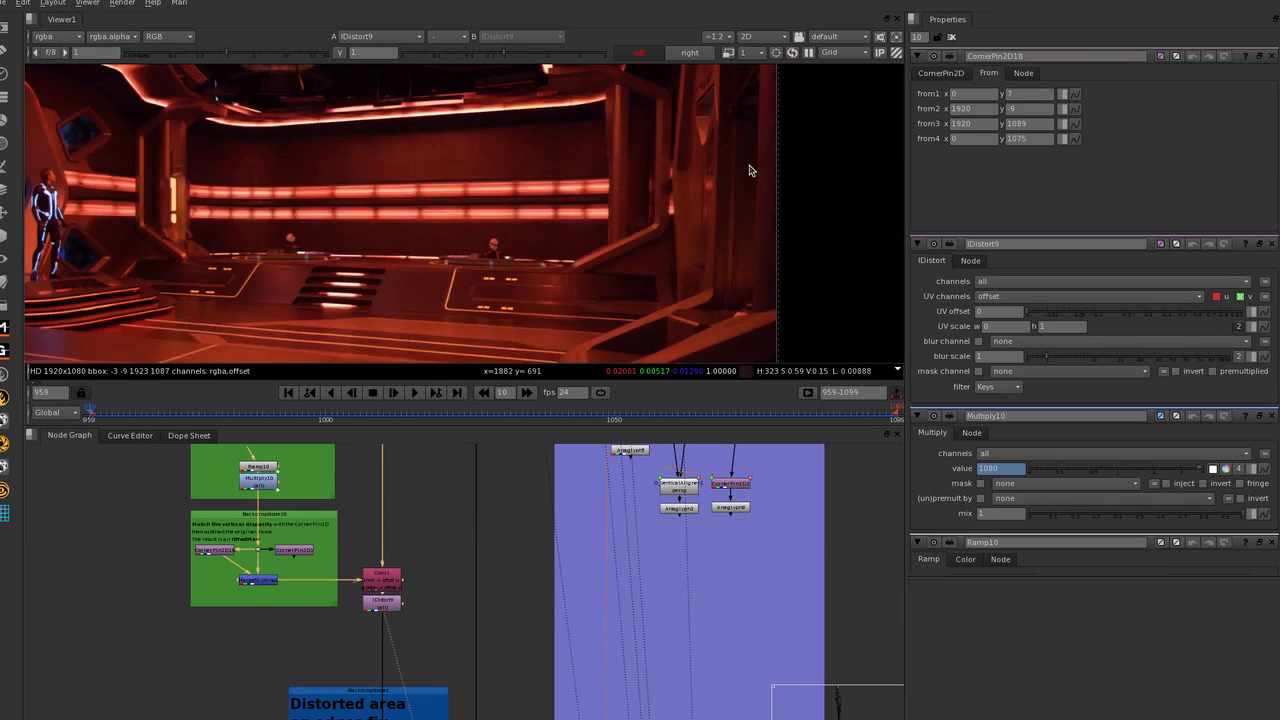
{"action": "scroll", "coordinate": [728, 250], "scroll_direction": "down", "scroll_amount": 3}
Compare the plate with IDistort9 disabled and enabled, leaving it enabled.
{"action": "left_click", "coordinate": [388, 608]}
{"action": "key", "text": "d"}
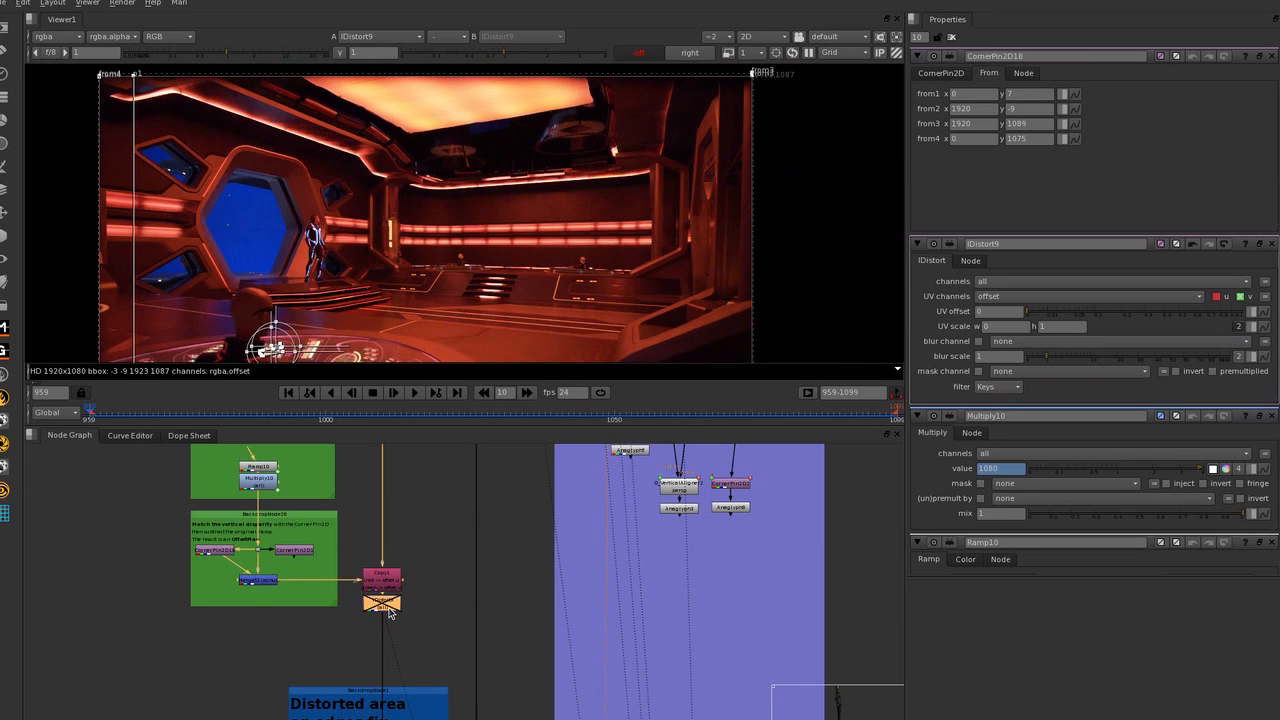
{"action": "key", "text": "d"}
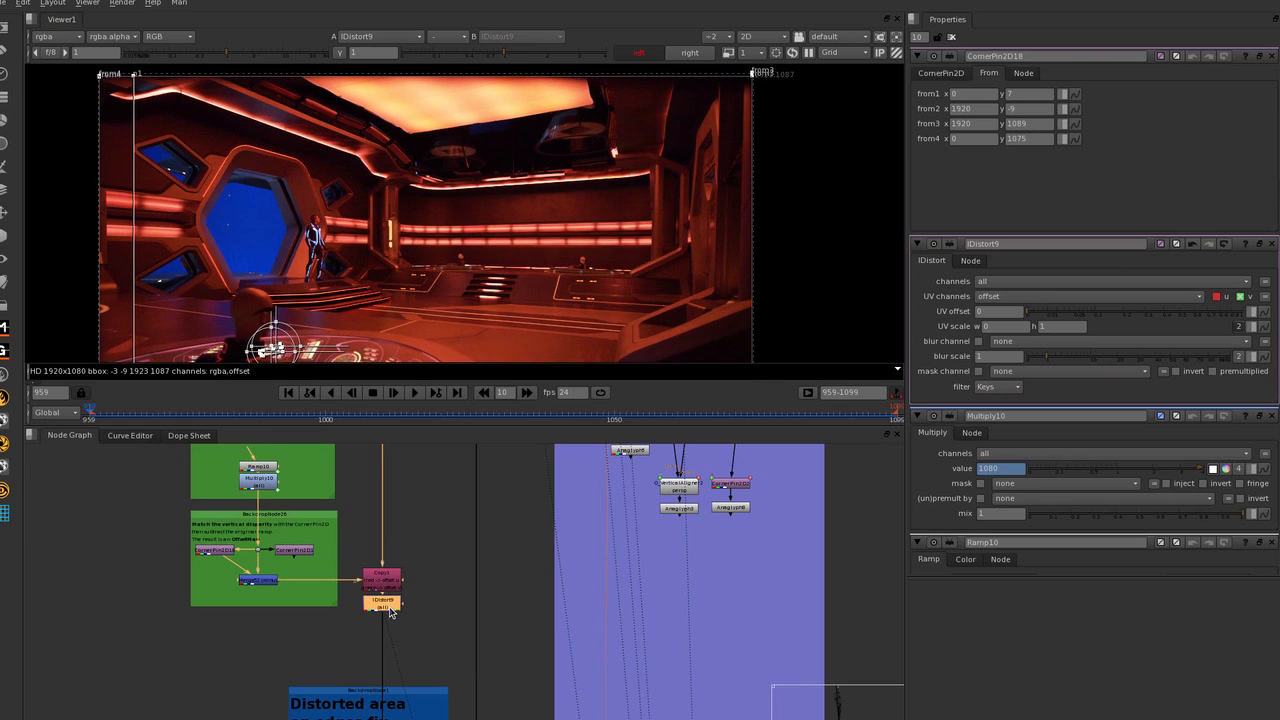
{"action": "key", "text": "d"}
{"action": "key", "text": "d"}
Try different from1 y values on CornerPin2D18, ending with 9, to adjust the vertical offset.
{"action": "left_click", "coordinate": [209, 556]}
{"action": "left_click", "coordinate": [1019, 93]}
{"action": "type", "text": "15"}
{"action": "key", "text": "Return"}
{"action": "type", "text": "11"}
{"action": "key", "text": "Return"}
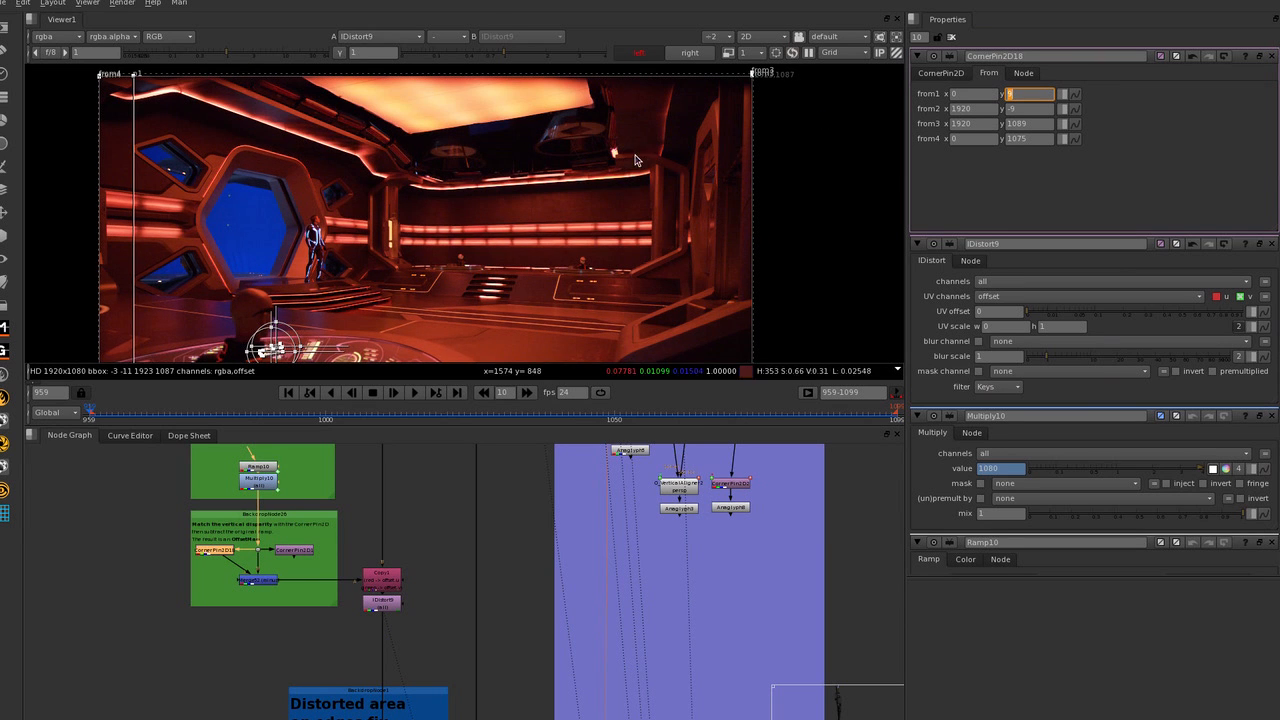
Switch the viewer to the right eye and inspect the distorted plate's upper-left corner.
{"action": "scroll", "coordinate": [635, 160], "scroll_direction": "down", "scroll_amount": 3}
{"action": "scroll", "coordinate": [360, 109], "scroll_direction": "up", "scroll_amount": 3}
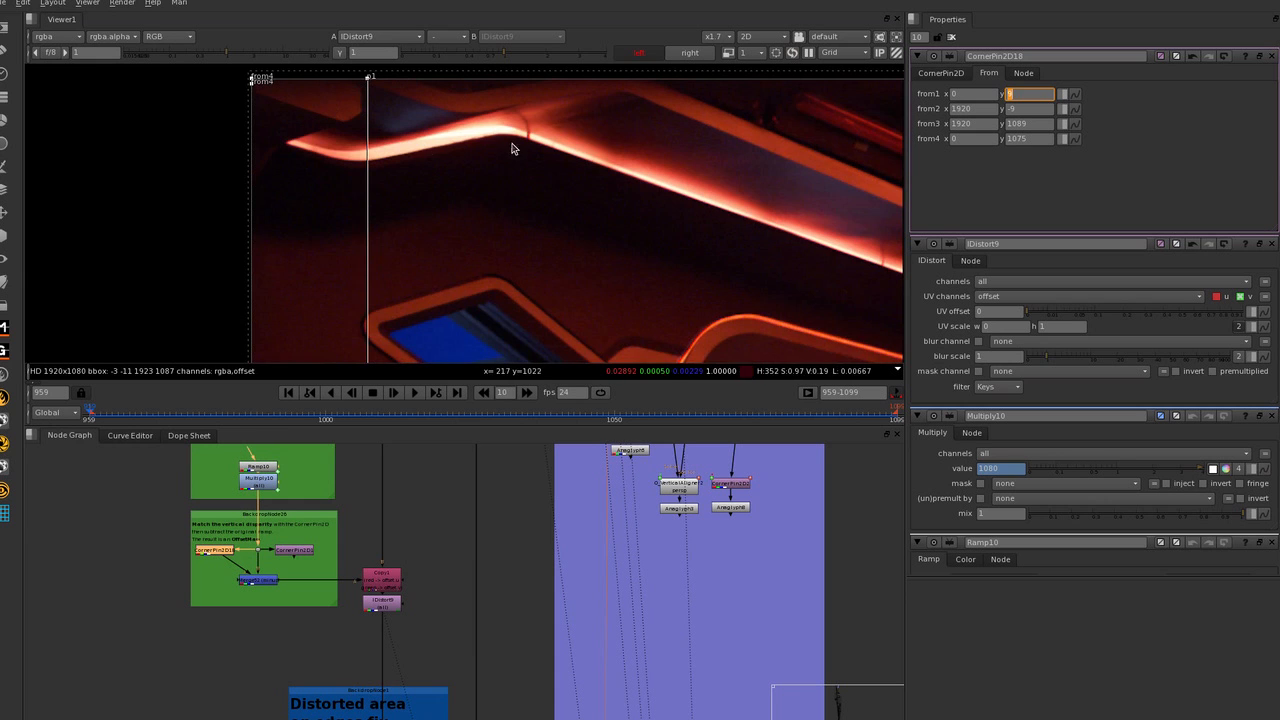
{"action": "scroll", "coordinate": [590, 130], "scroll_direction": "up", "scroll_amount": 1}
{"action": "left_click", "coordinate": [688, 55]}
{"action": "scroll", "coordinate": [668, 318], "scroll_direction": "down", "scroll_amount": 2}
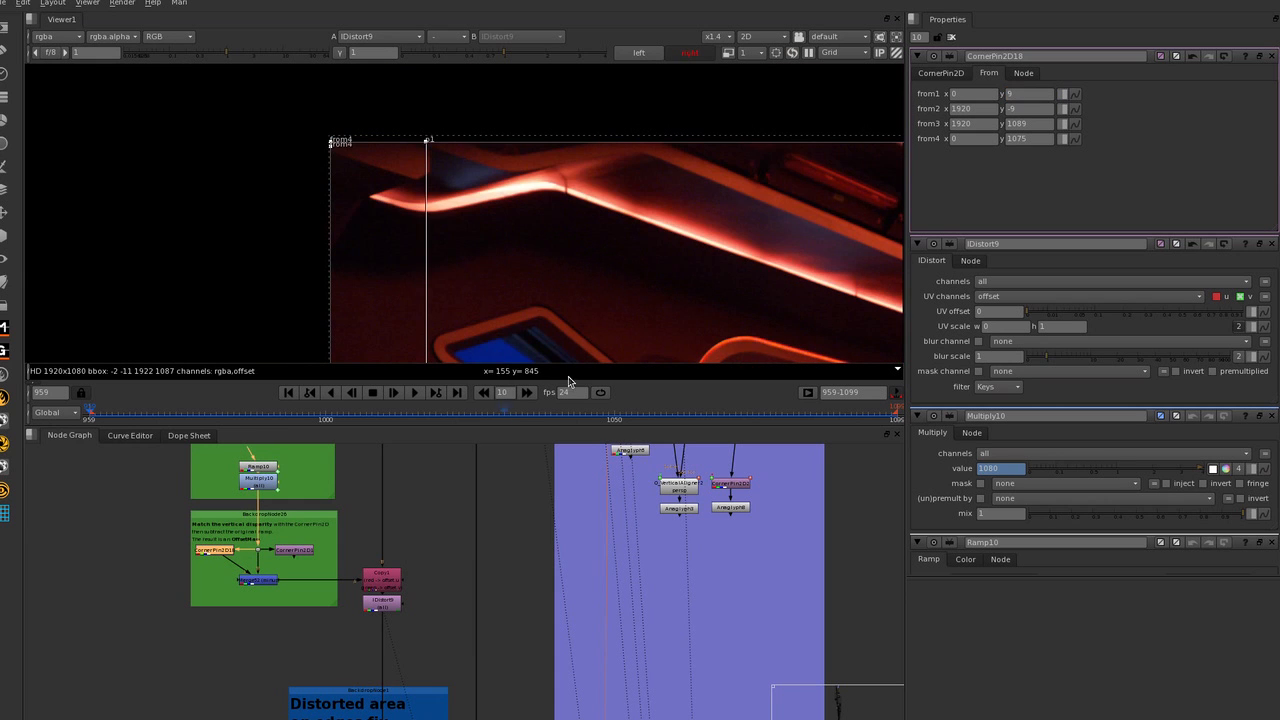
Show the Anaglyph16 output at the end of the node chain in the viewer.
{"action": "scroll", "coordinate": [527, 602], "scroll_direction": "down", "scroll_amount": 2}
{"action": "middle_click_drag", "start_coordinate": [533, 552], "coordinate": [556, 280]}
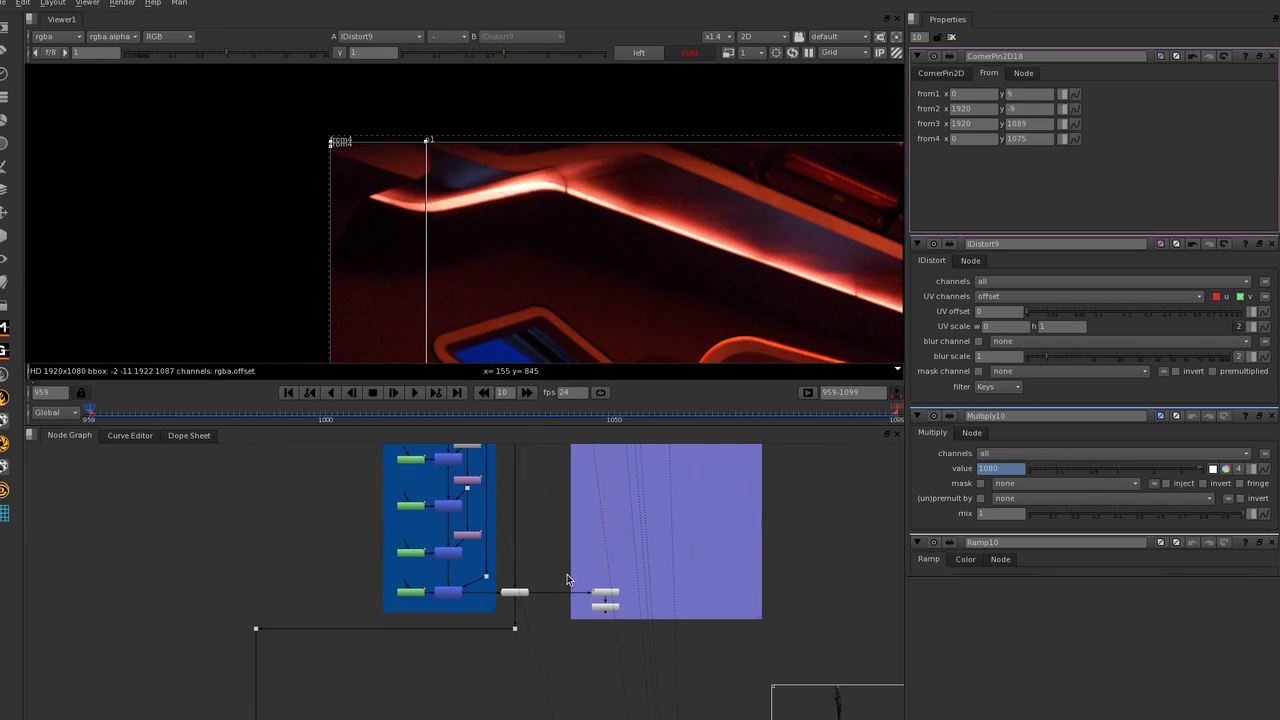
{"action": "left_click", "coordinate": [612, 607]}
{"action": "key", "text": "1"}
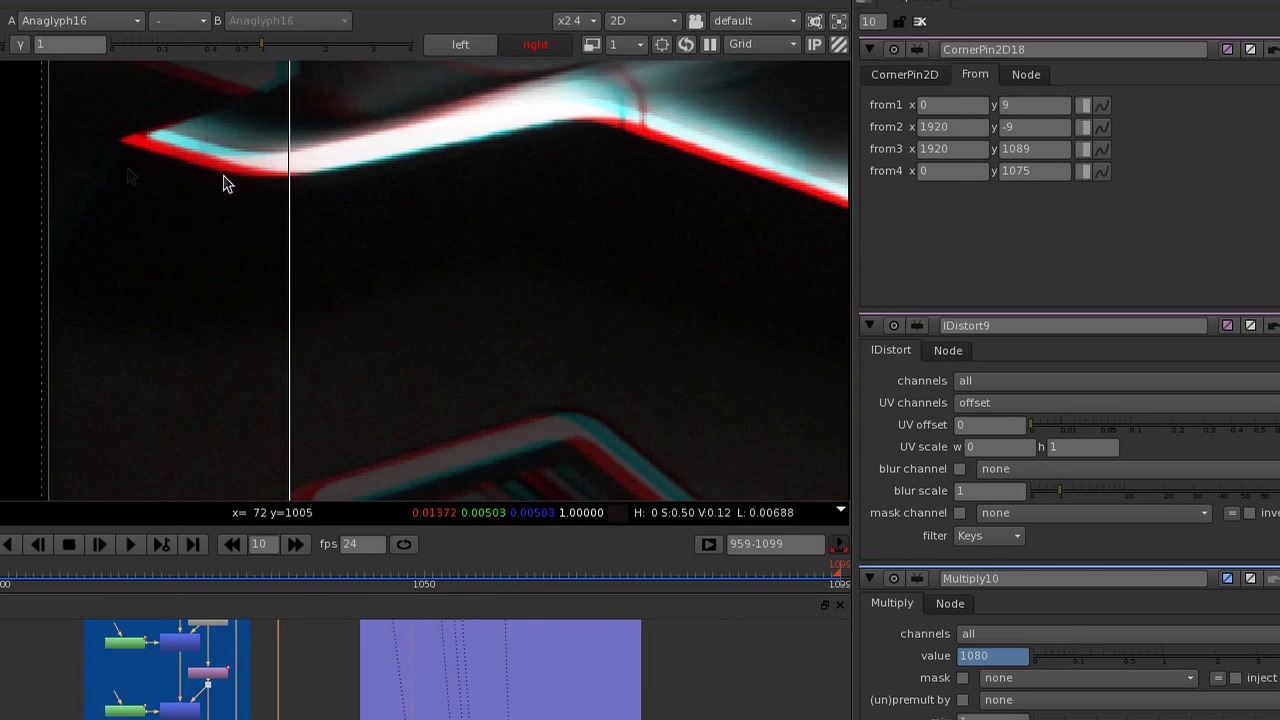
Adjust the from1 y value on CornerPin2D18, trying 12 and settling on 8.
{"action": "left_click", "coordinate": [1030, 93]}
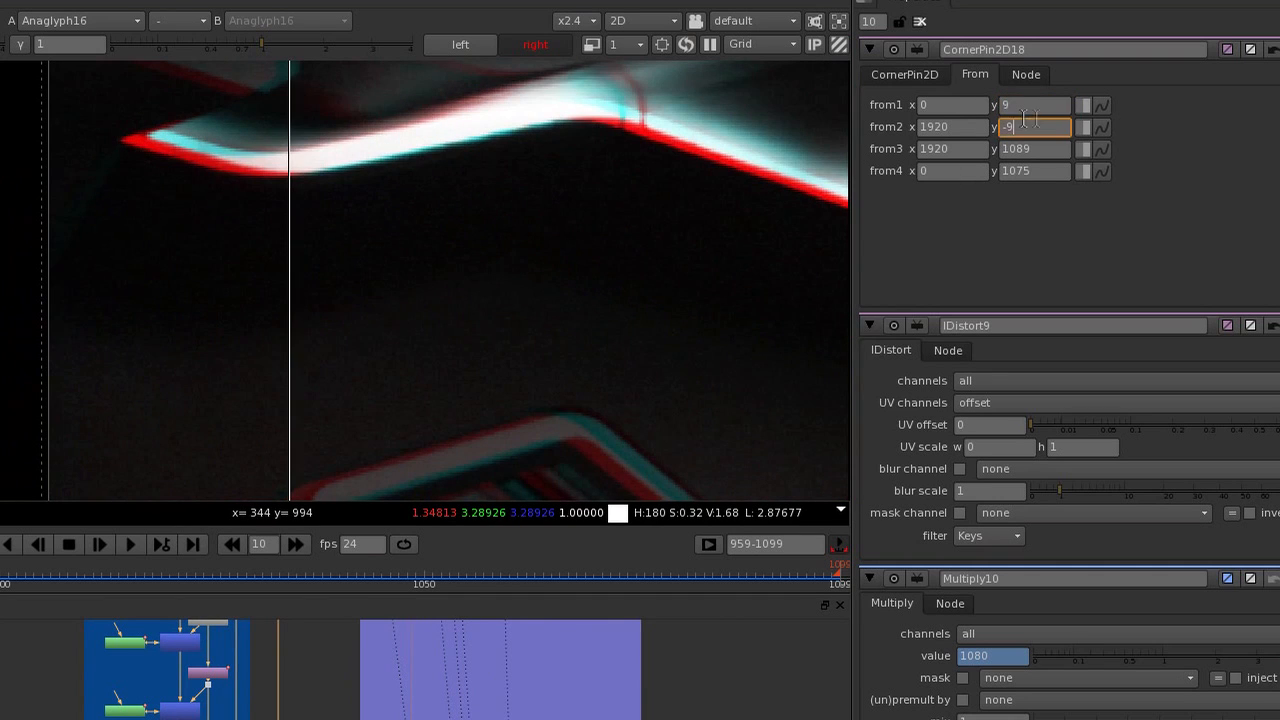
{"action": "left_click_drag", "start_coordinate": [1037, 105], "coordinate": [946, 104]}
{"action": "key", "text": "Up"}
{"action": "key", "text": "Up"}
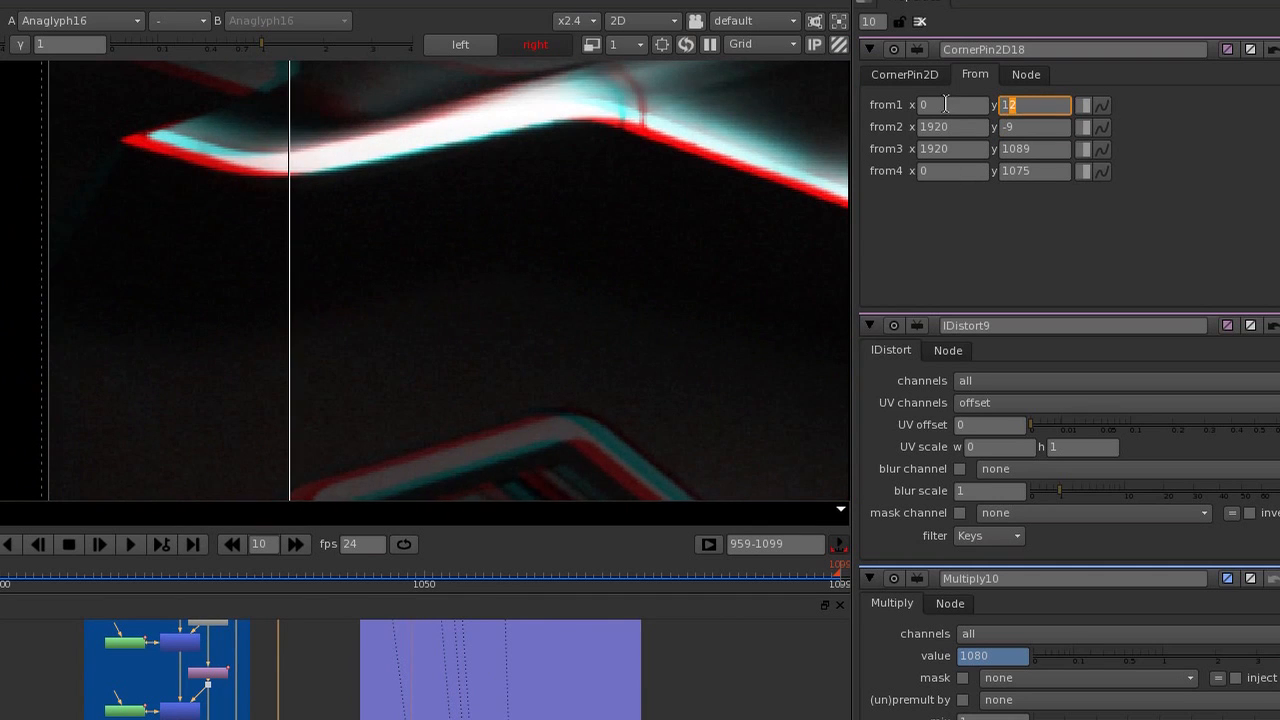
{"action": "key", "text": "Down"}
{"action": "key", "text": "Down"}
{"action": "key", "text": "Down"}
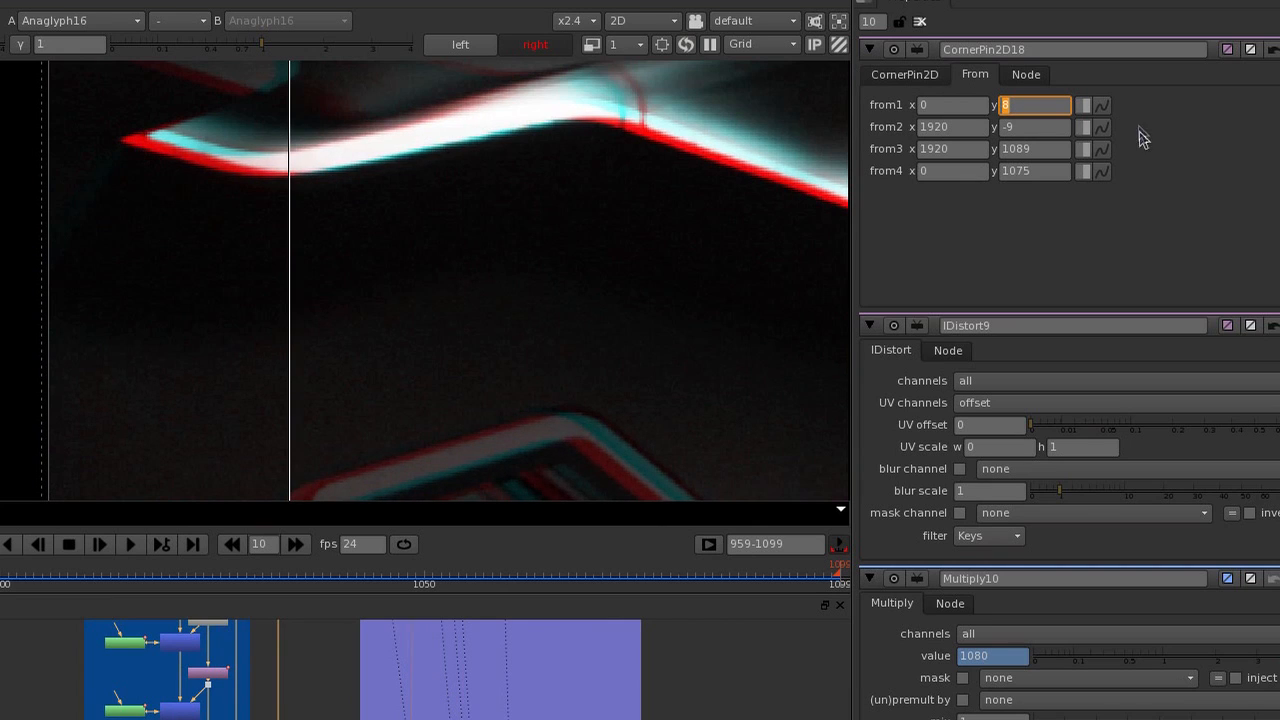
Try from4 y values from 1075 to 1078 on CornerPin2D18 while checking the anaglyph, settling on 1076.
{"action": "left_click", "coordinate": [1026, 172]}
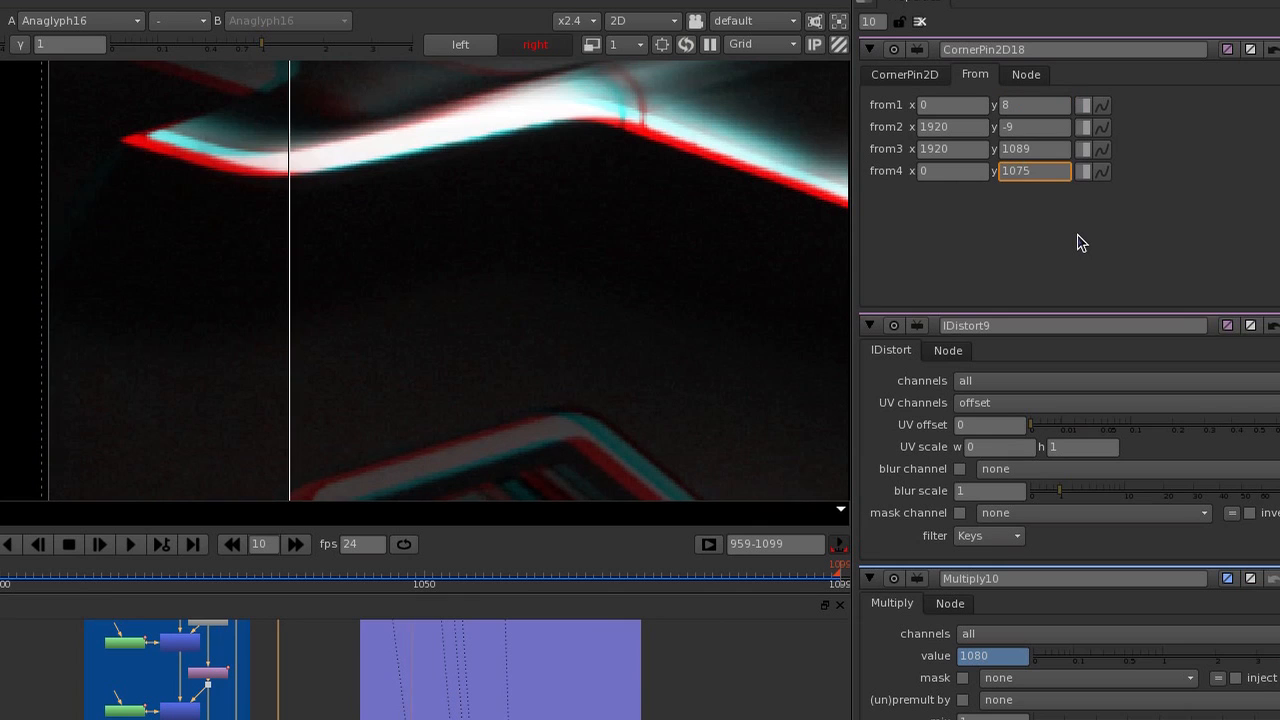
{"action": "key", "text": "Up"}
{"action": "key", "text": "Up"}
{"action": "key", "text": "Up"}
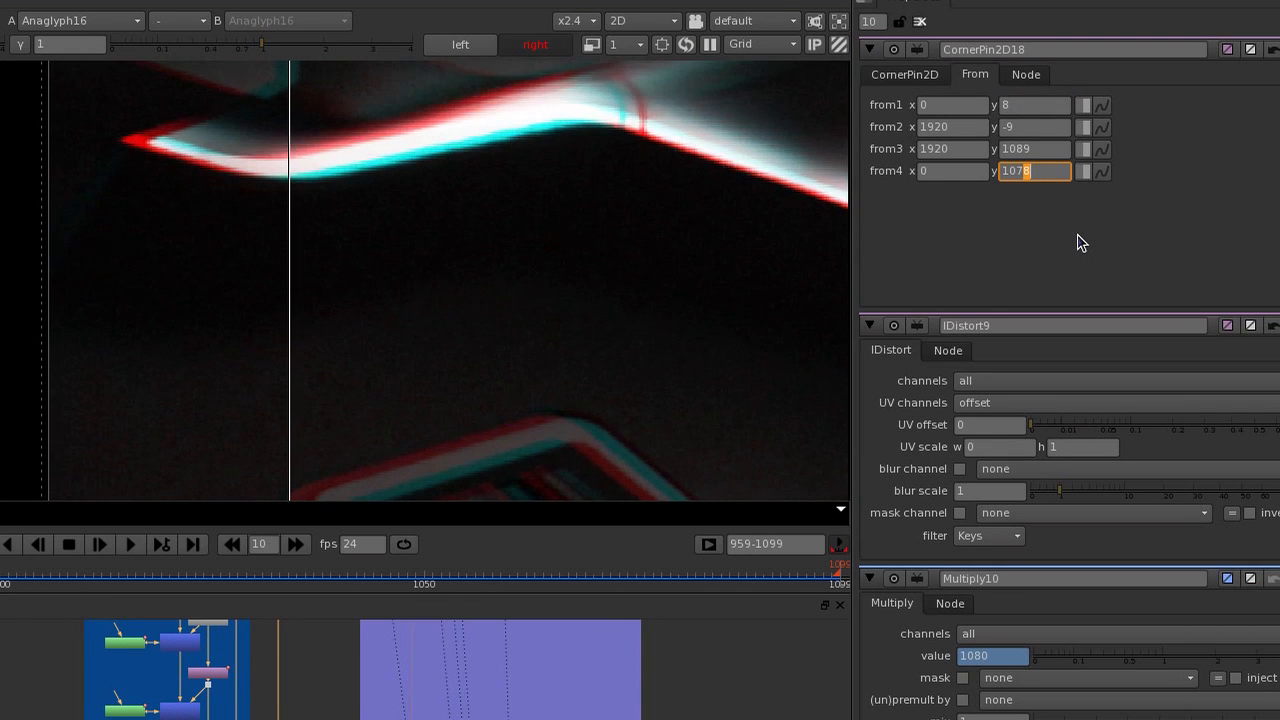
{"action": "key", "text": "Down"}
{"action": "key", "text": "Down"}
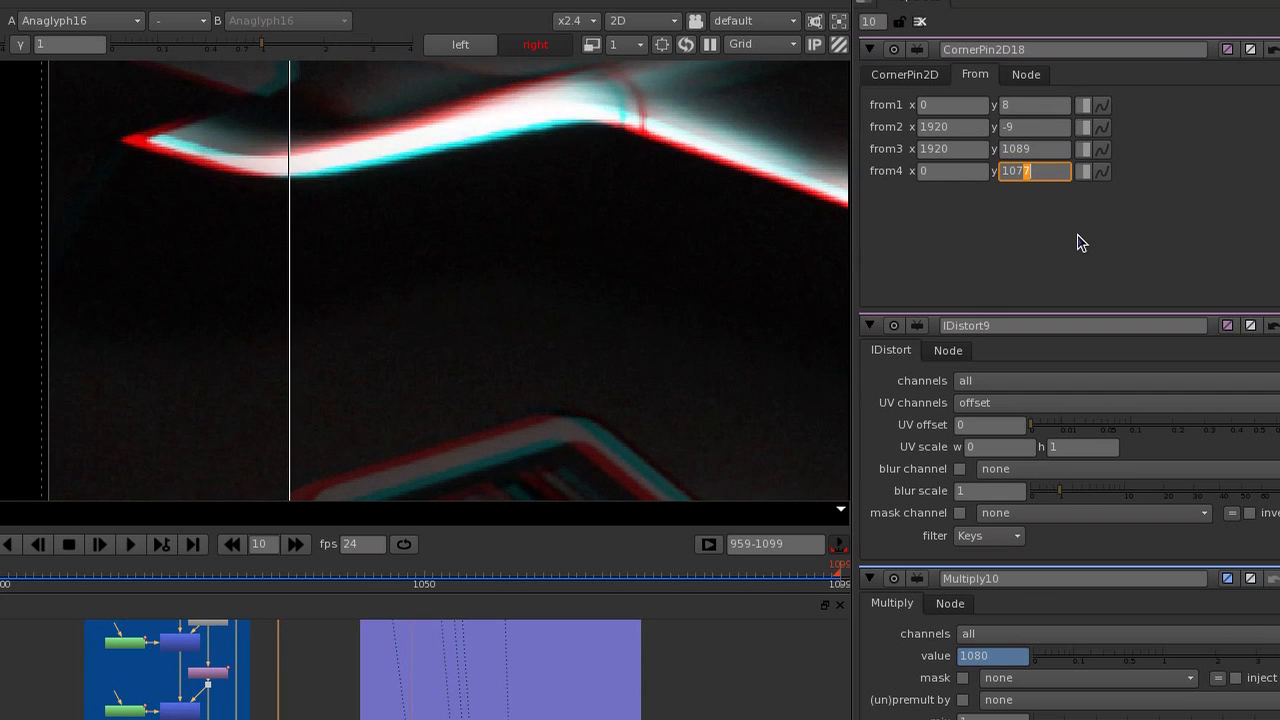
{"action": "key", "text": "Down"}
{"action": "key", "text": "Down"}
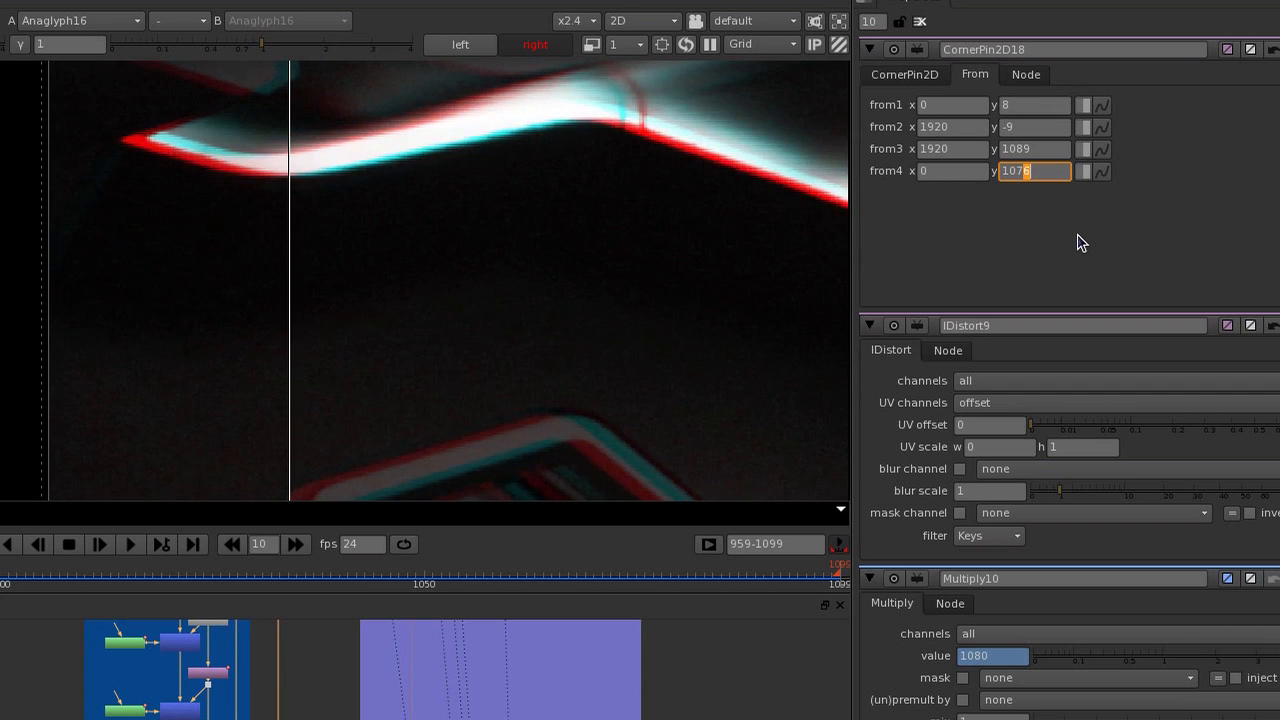
{"action": "key", "text": "Down"}
{"action": "key", "text": "Down"}
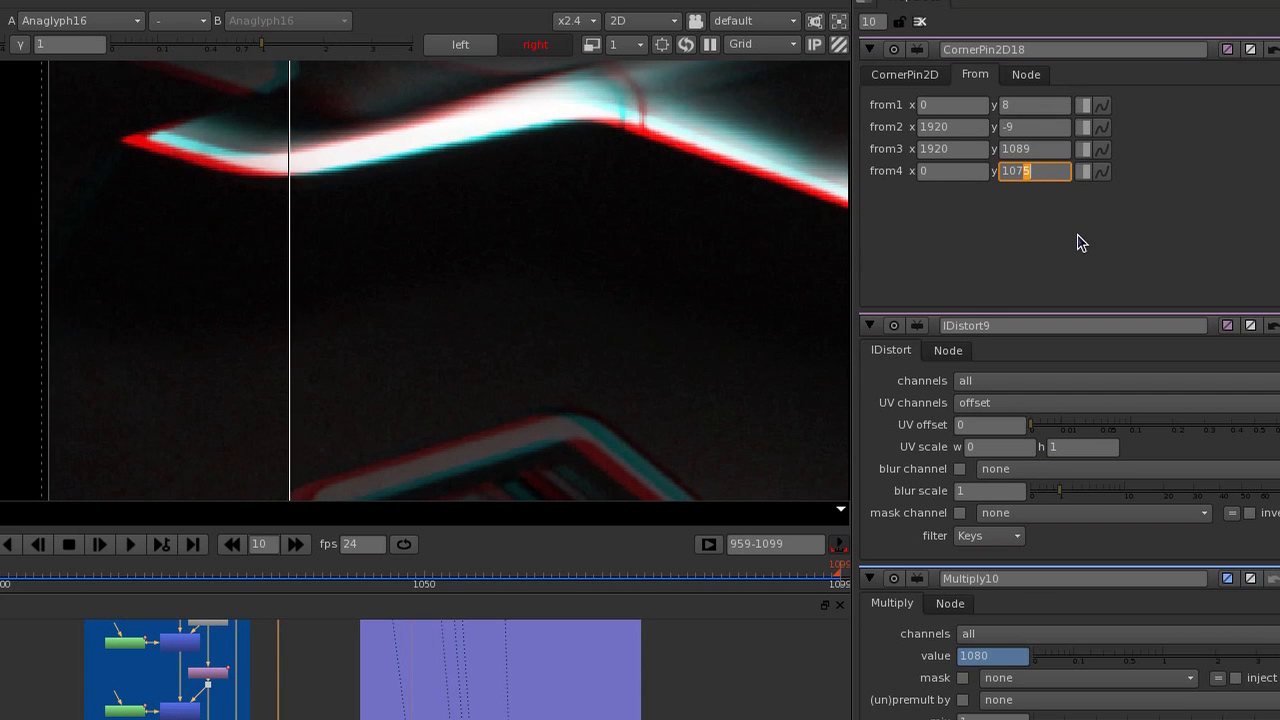
{"action": "key", "text": "Up"}
Inspect the anaglyph's vertical alignment across the upper-left part of the frame.
{"action": "scroll", "coordinate": [325, 275], "scroll_direction": "down", "scroll_amount": 3}
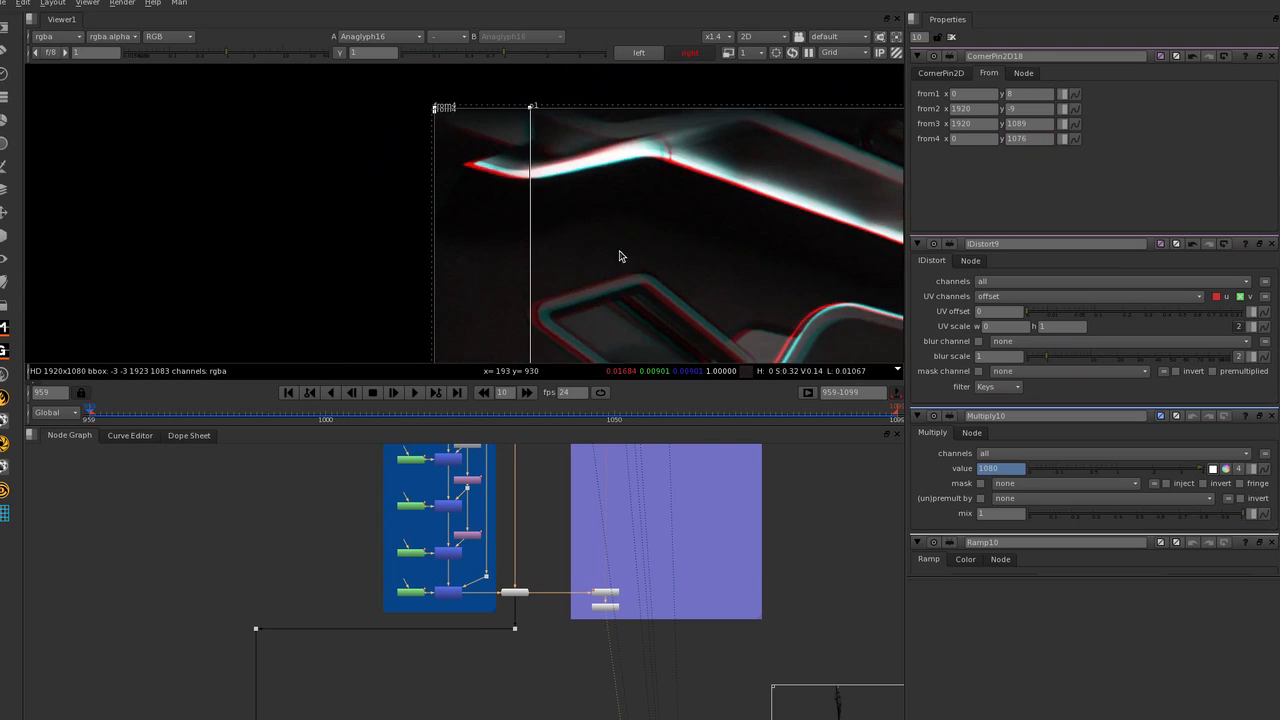
{"action": "middle_click_drag", "start_coordinate": [432, 345], "coordinate": [262, 345]}
{"action": "scroll", "coordinate": [262, 333], "scroll_direction": "down", "scroll_amount": 3}
{"action": "middle_click_drag", "start_coordinate": [503, 249], "coordinate": [371, 199]}
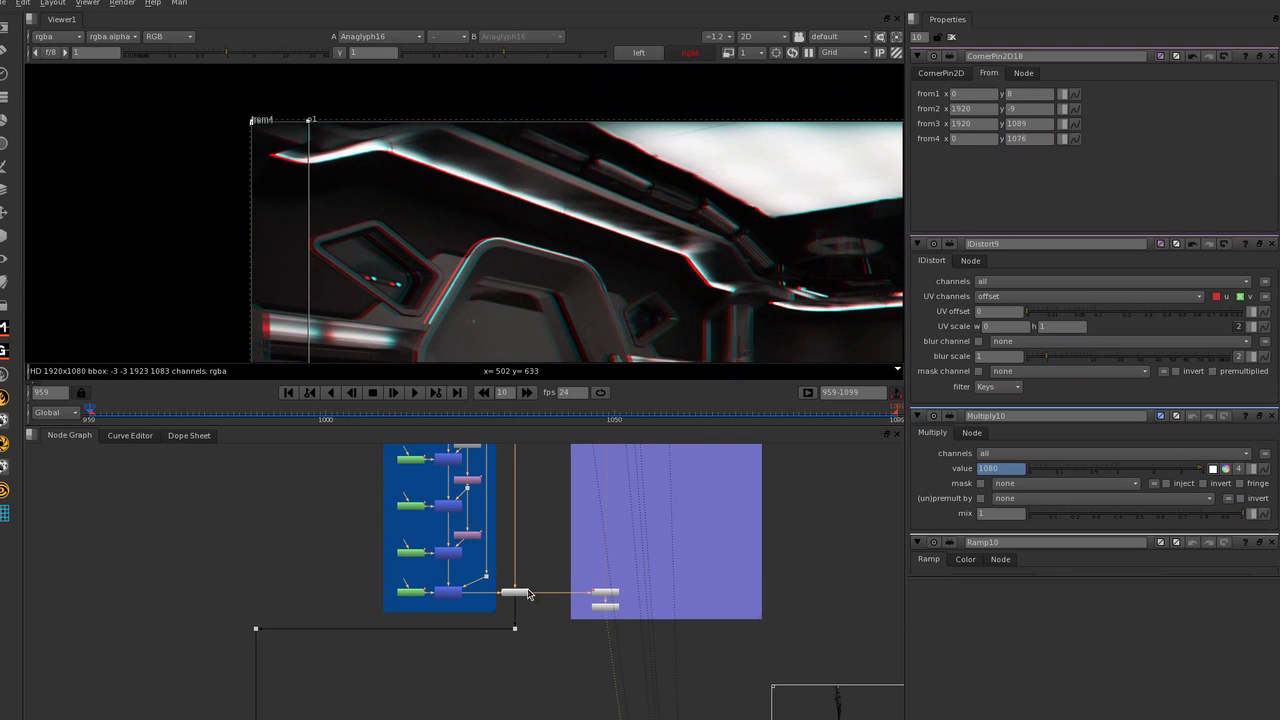
Open the O_VerticalAligner2 properties and review its alignment methods, keeping Perspective Warp.
{"action": "scroll", "coordinate": [528, 594], "scroll_direction": "down", "scroll_amount": 5}
{"action": "scroll", "coordinate": [433, 548], "scroll_direction": "up", "scroll_amount": 5}
{"action": "left_click", "coordinate": [486, 568]}
{"action": "middle_click_drag", "start_coordinate": [759, 502], "coordinate": [694, 562]}
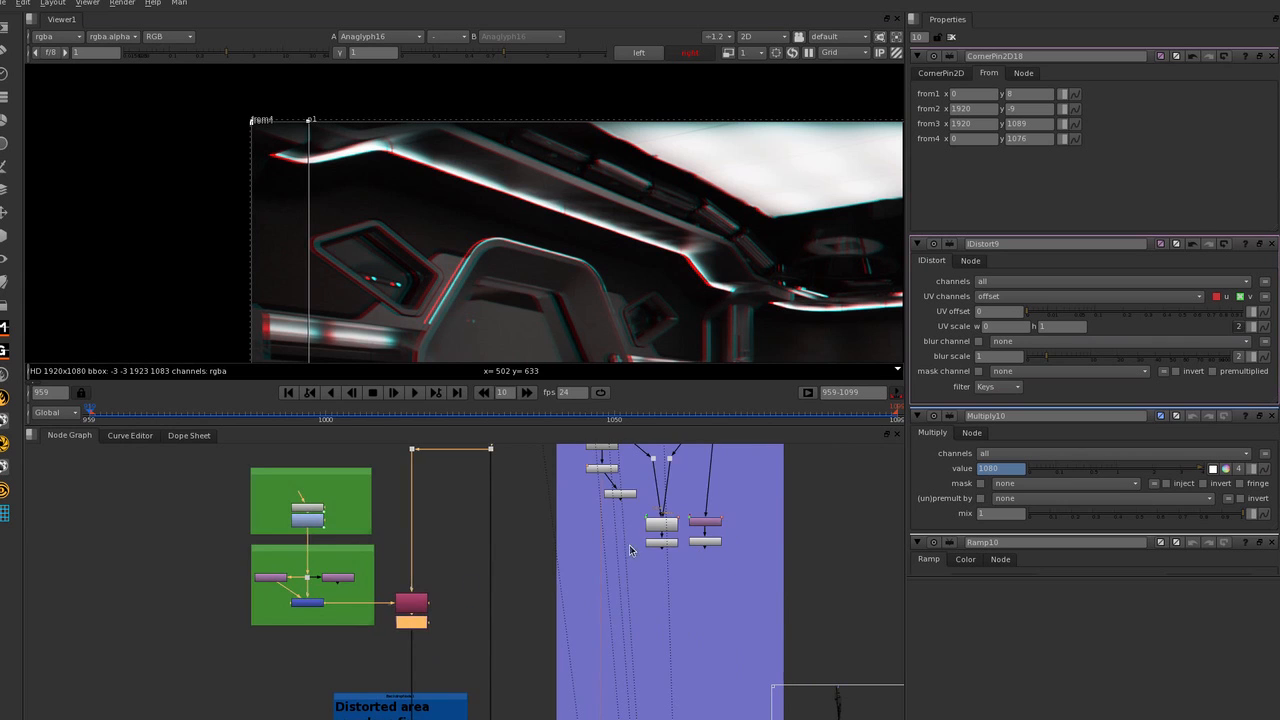
{"action": "mouse_move", "coordinate": [477, 608]}
{"action": "middle_mouse_down"}
{"action": "mouse_move", "coordinate": [520, 589]}
{"action": "mouse_move", "coordinate": [496, 610]}
{"action": "middle_mouse_up"}
{"action": "left_click", "coordinate": [514, 599]}
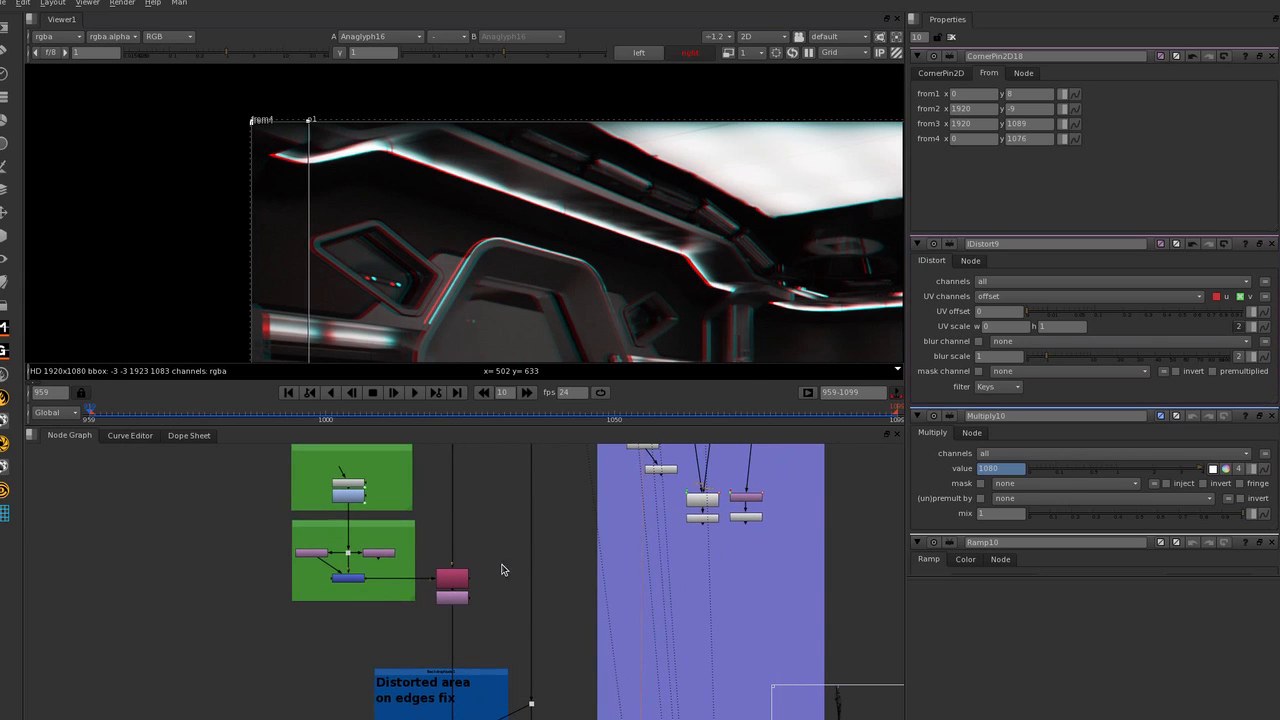
{"action": "scroll", "coordinate": [456, 239], "scroll_direction": "down", "scroll_amount": 2}
{"action": "scroll", "coordinate": [455, 239], "scroll_direction": "down", "scroll_amount": 2}
{"action": "scroll", "coordinate": [673, 524], "scroll_direction": "up", "scroll_amount": 4}
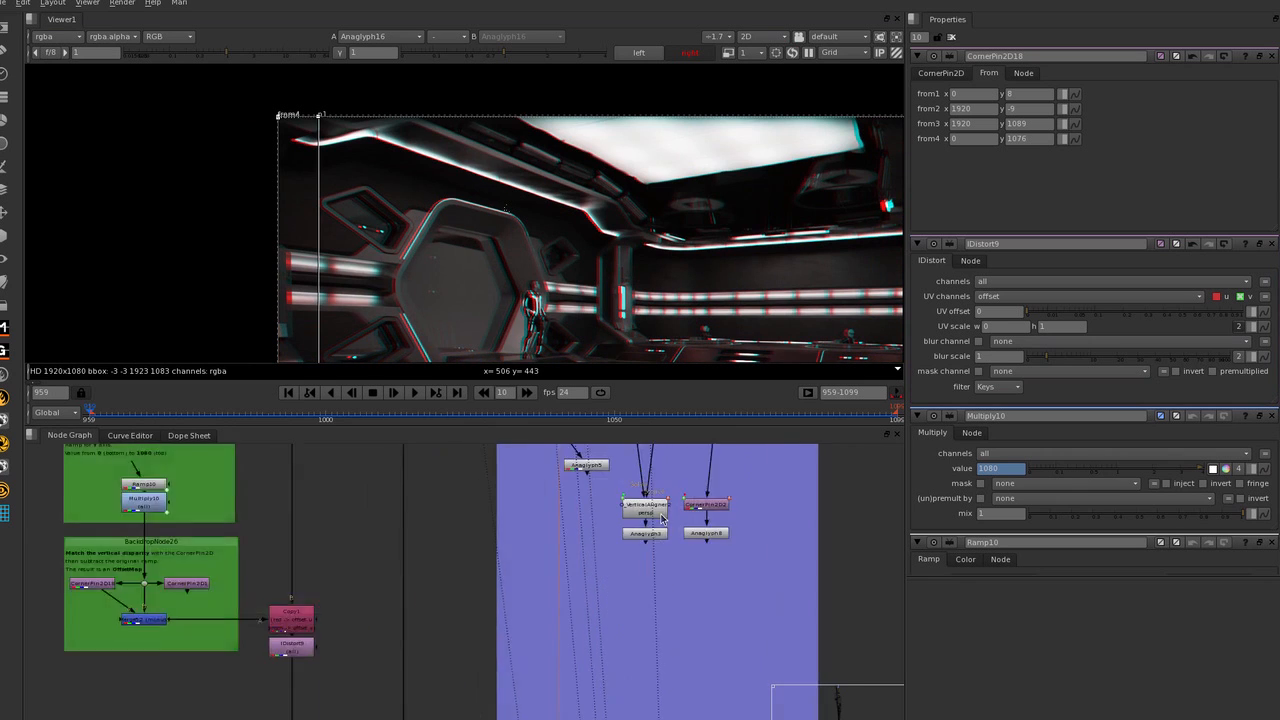
{"action": "scroll", "coordinate": [795, 617], "scroll_direction": "down", "scroll_amount": 3}
{"action": "double_click", "coordinate": [696, 549]}
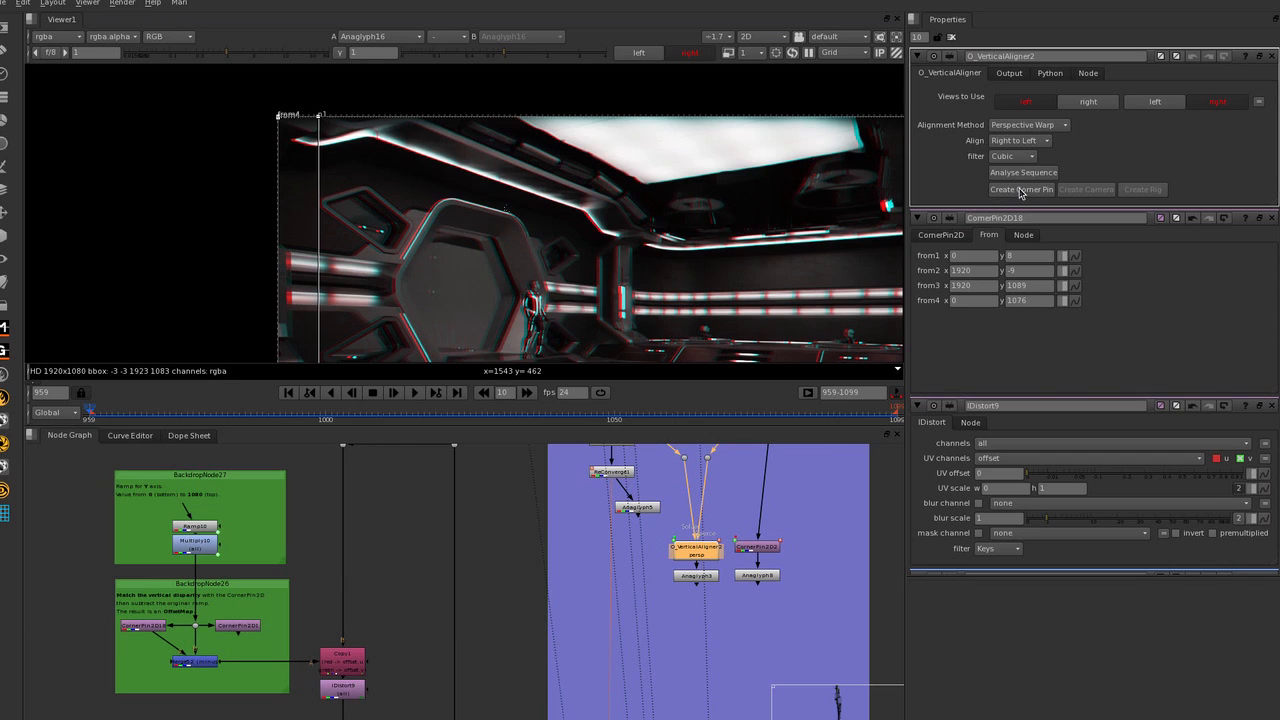
{"action": "left_click", "coordinate": [1012, 134]}
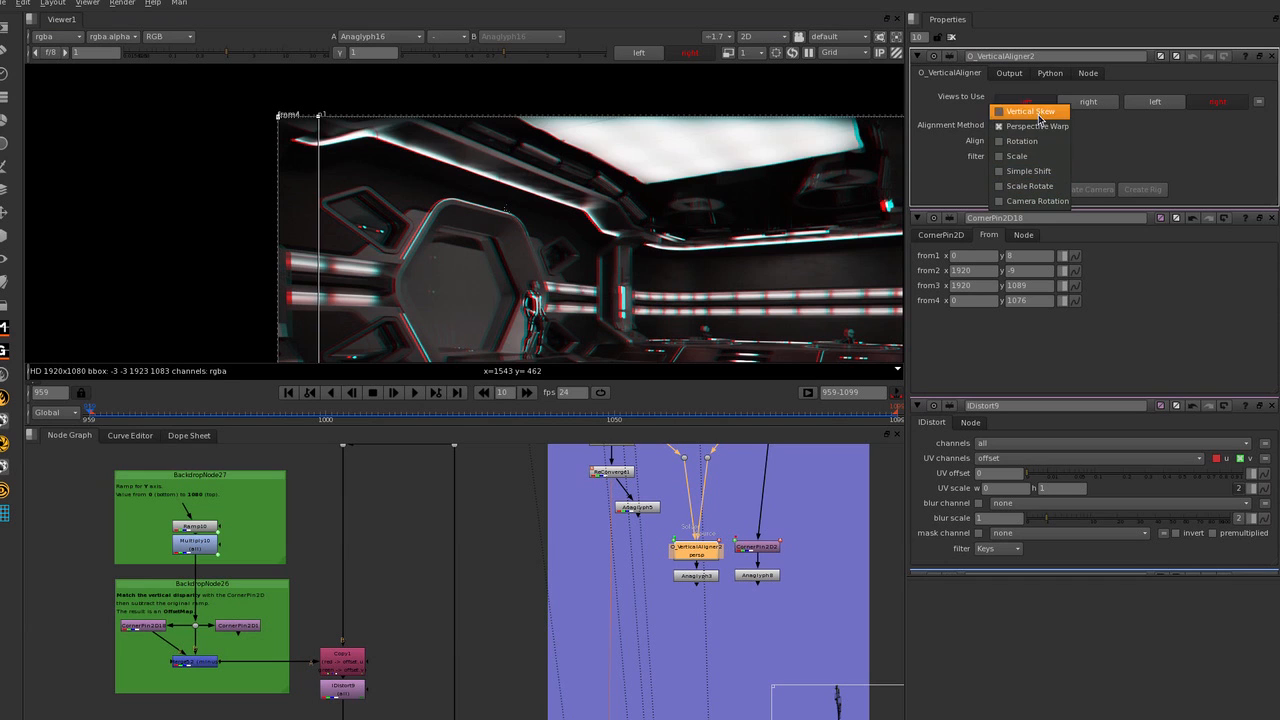
{"action": "left_click", "coordinate": [1090, 152]}
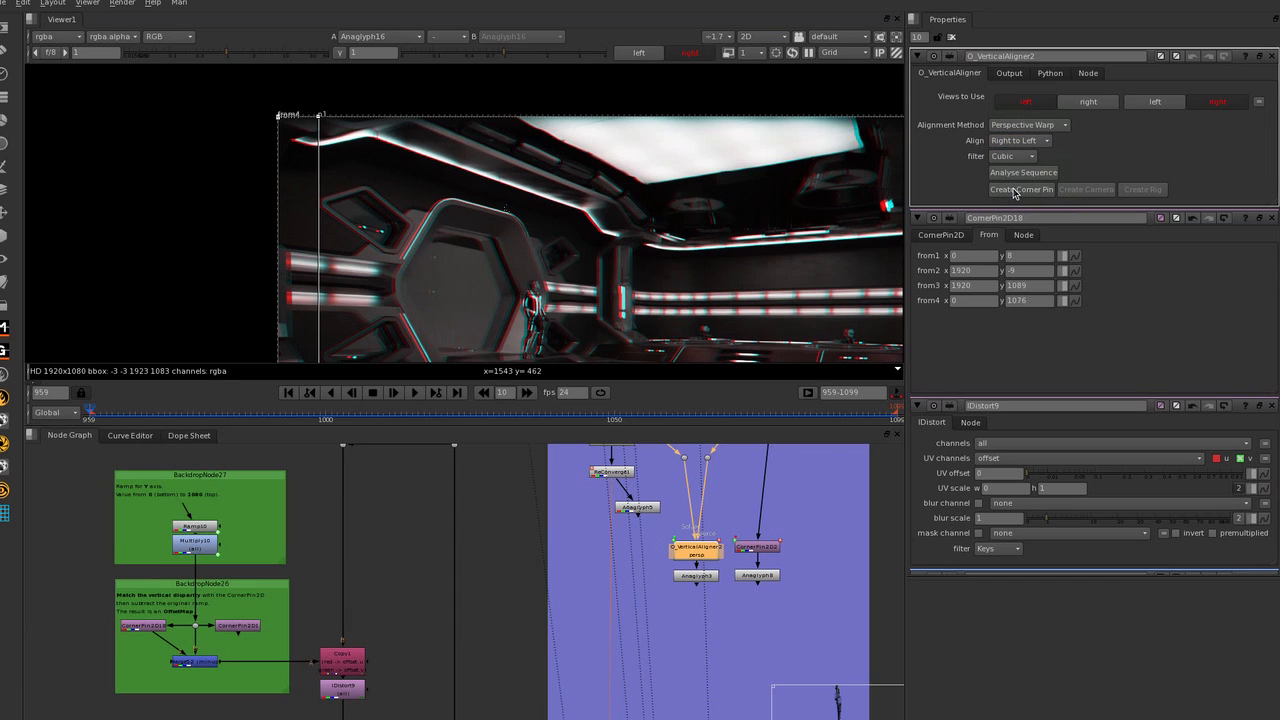
Compare the aligner's corner pin creation option with the manual corner-pin offset map group in the node graph.
{"action": "scroll", "coordinate": [589, 518], "scroll_direction": "down", "scroll_amount": 3}
{"action": "middle_click_drag", "start_coordinate": [614, 515], "coordinate": [628, 538]}
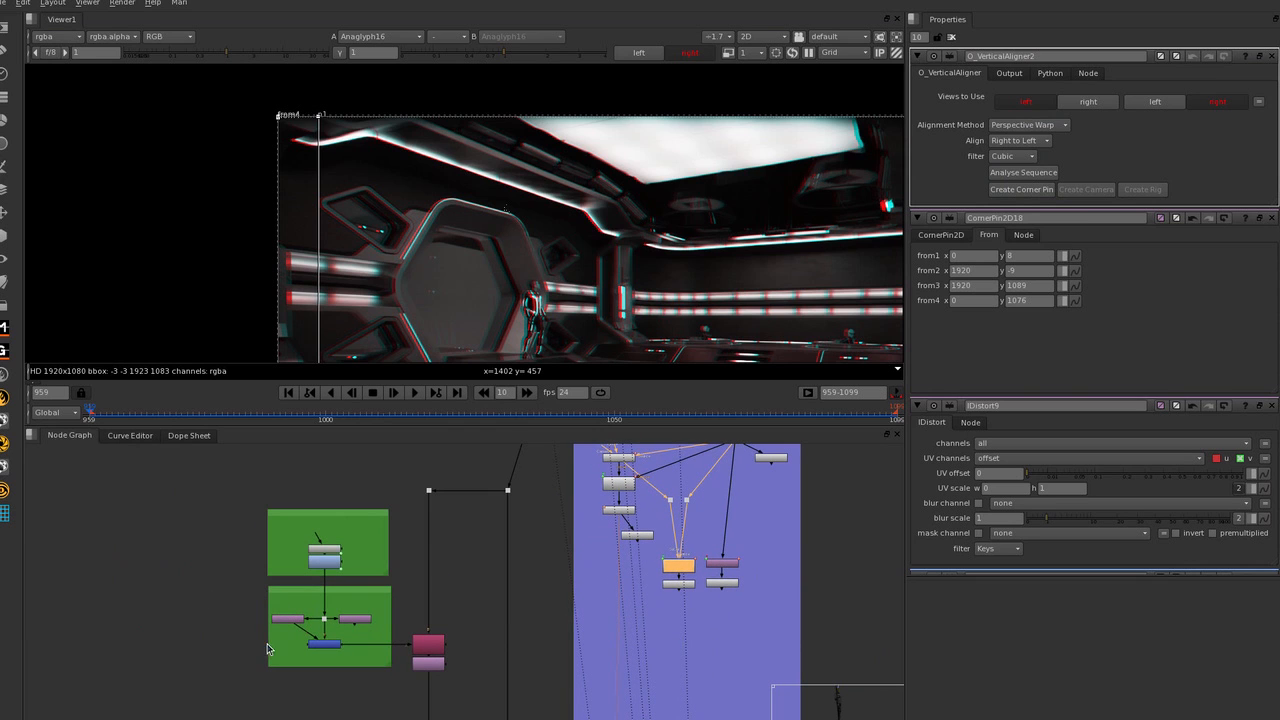
{"action": "middle_click_drag", "start_coordinate": [418, 593], "coordinate": [398, 578]}
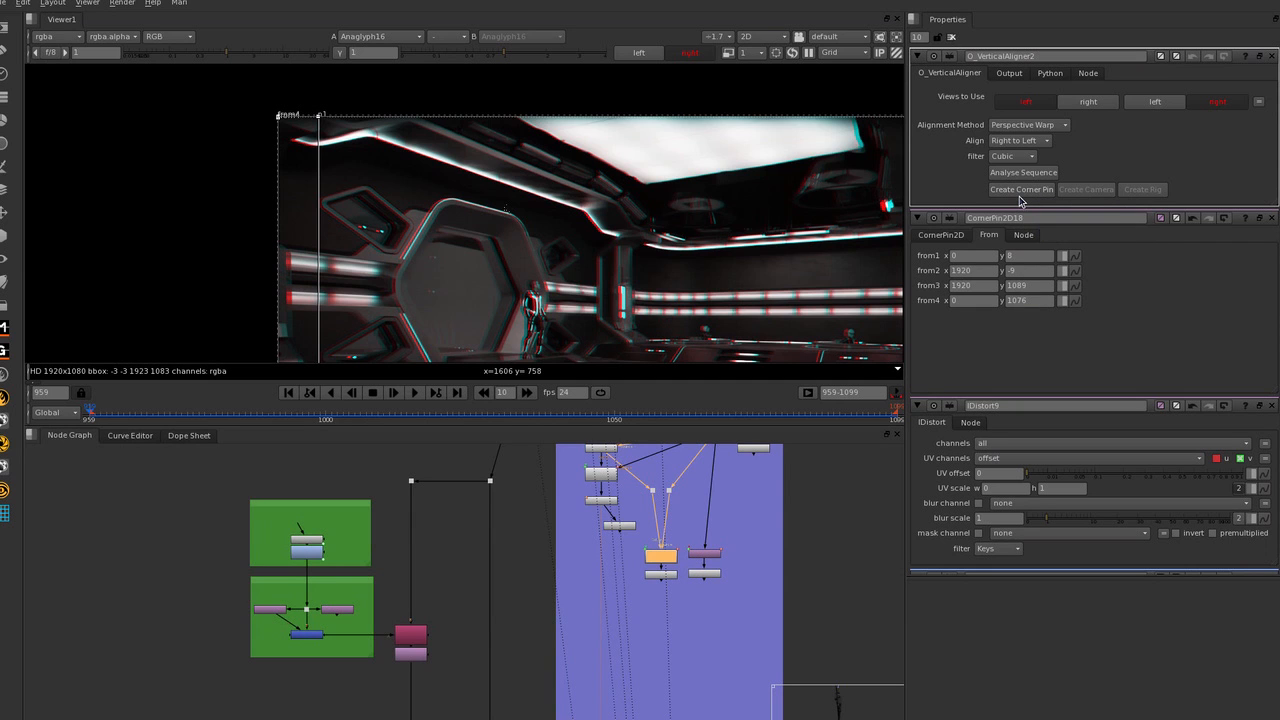
{"action": "scroll", "coordinate": [718, 534], "scroll_direction": "up", "scroll_amount": 2}
{"action": "left_click", "coordinate": [700, 563]}
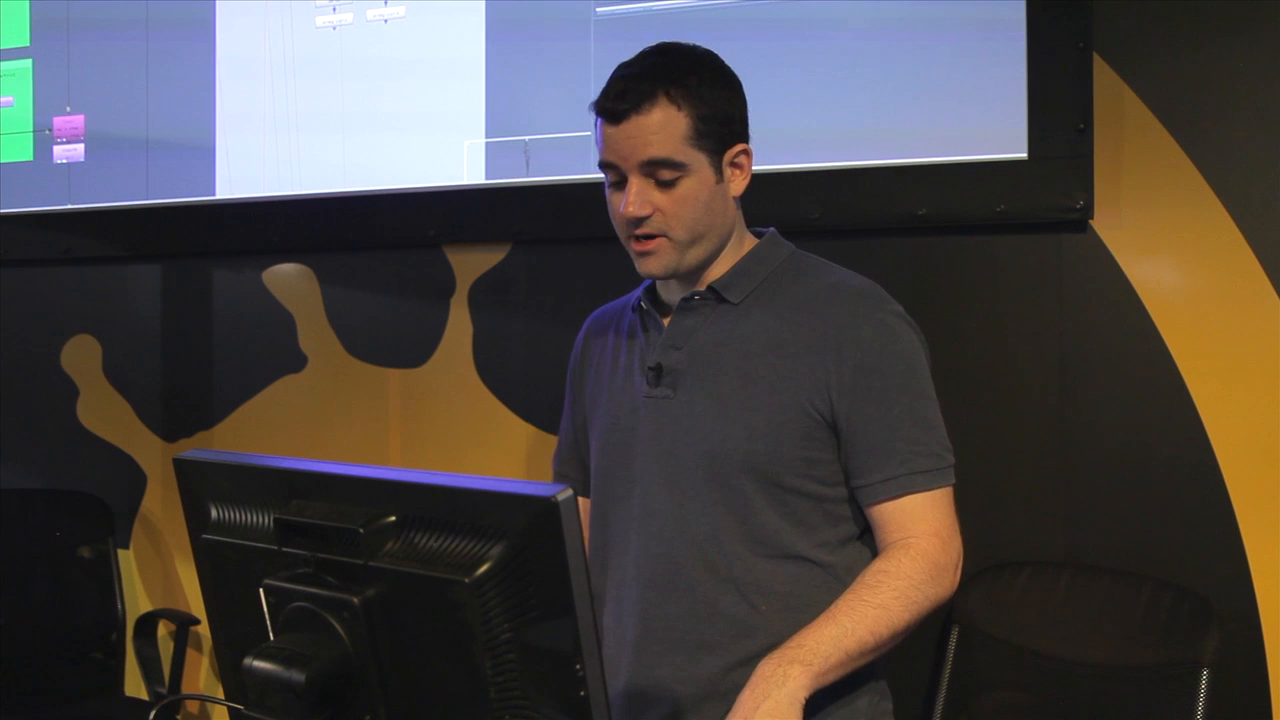
Browse down the node graph to the compositing section beside the Layout / Anim backdrop.
{"action": "scroll", "coordinate": [240, 100], "scroll_direction": "down", "scroll_amount": 2}
{"action": "scroll", "coordinate": [440, 8], "scroll_direction": "up", "scroll_amount": 1}
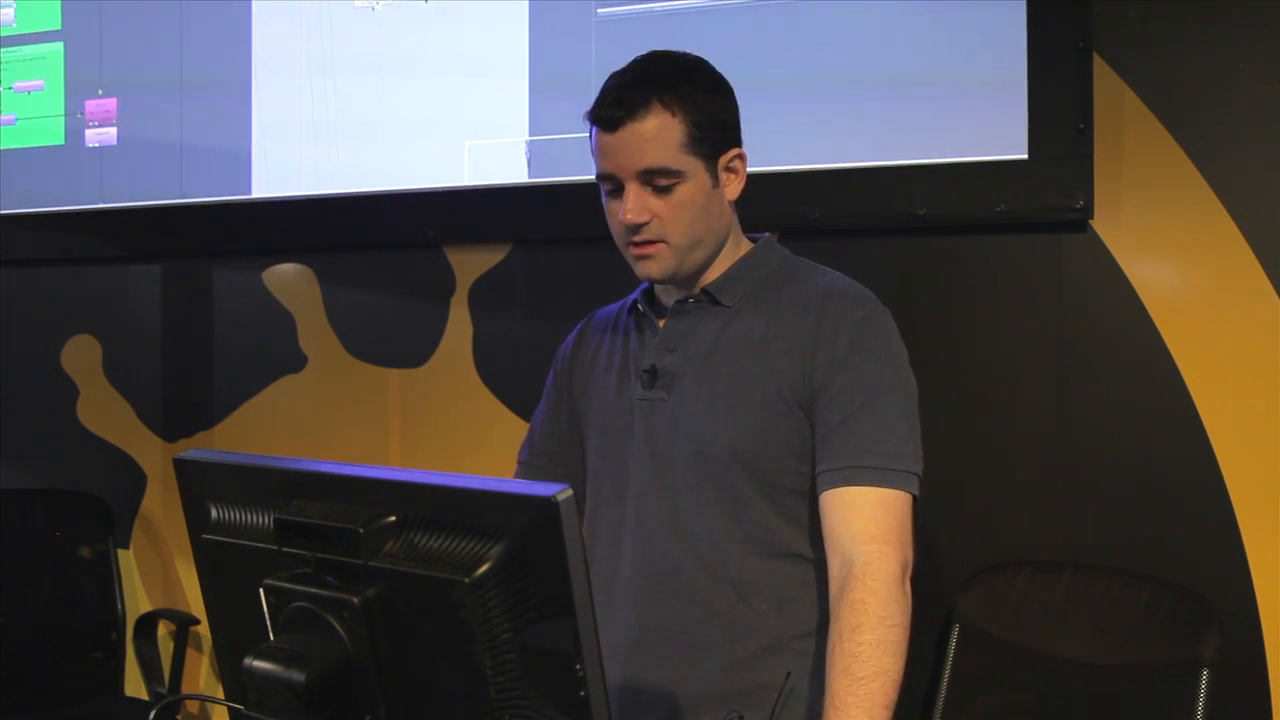
{"action": "scroll", "coordinate": [440, 8], "scroll_direction": "down", "scroll_amount": 2}
{"action": "middle_click_drag", "start_coordinate": [254, 157], "coordinate": [294, 132]}
{"action": "scroll", "coordinate": [373, 66], "scroll_direction": "down", "scroll_amount": 3}
{"action": "middle_click_drag", "start_coordinate": [373, 66], "coordinate": [366, 2]}
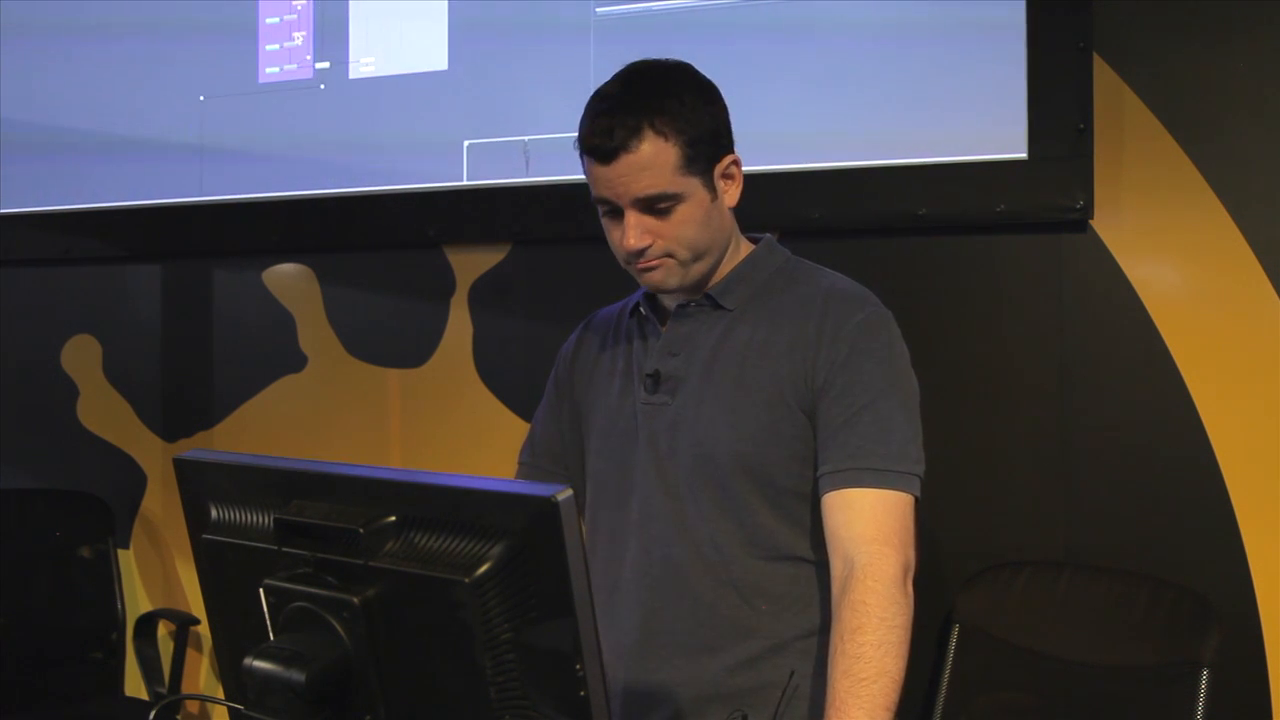
{"action": "middle_click_drag", "start_coordinate": [347, 112], "coordinate": [357, 2]}
{"action": "middle_click_drag", "start_coordinate": [361, 56], "coordinate": [363, 36]}
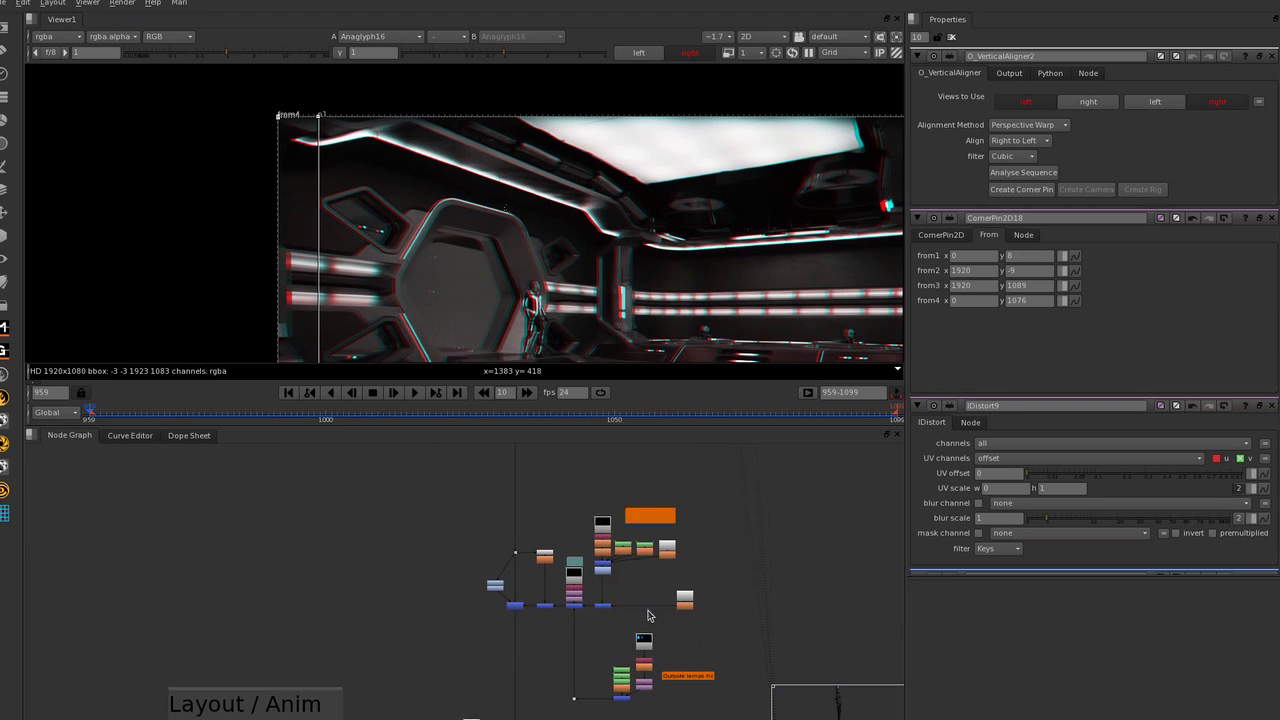
{"action": "middle_click_drag", "start_coordinate": [648, 612], "coordinate": [656, 567]}
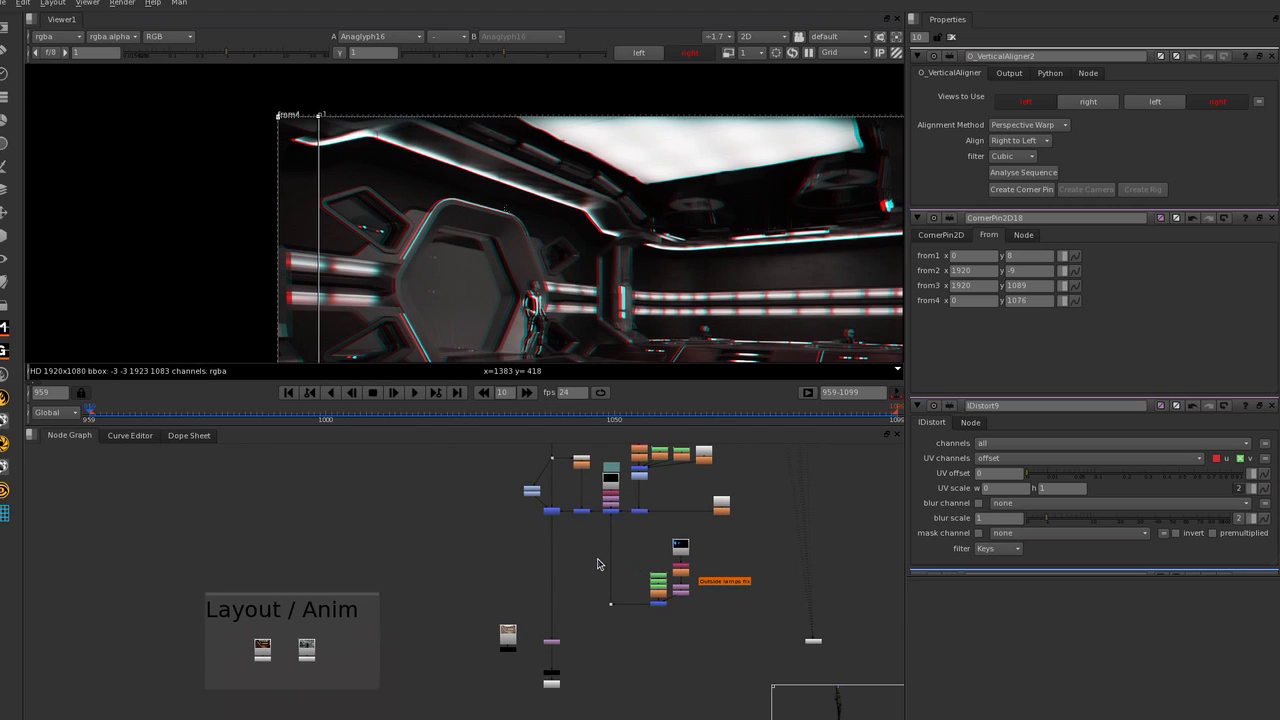
{"action": "middle_click_drag", "start_coordinate": [549, 566], "coordinate": [558, 577]}
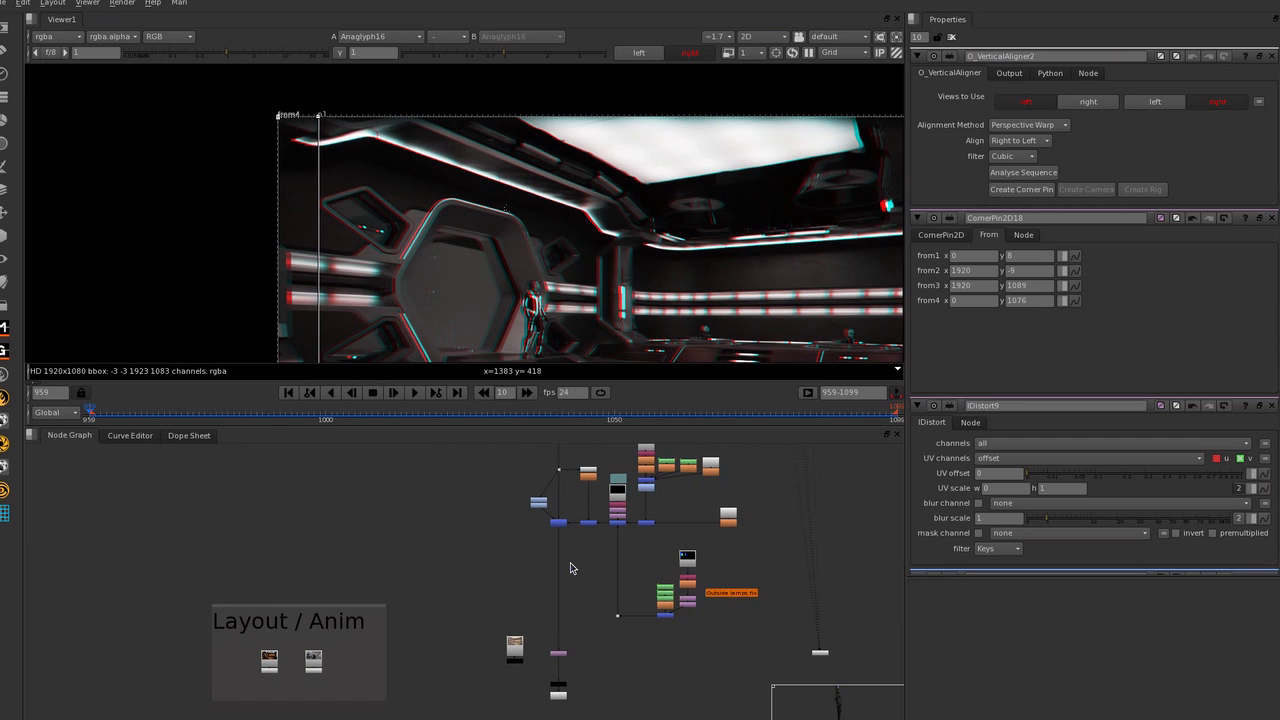